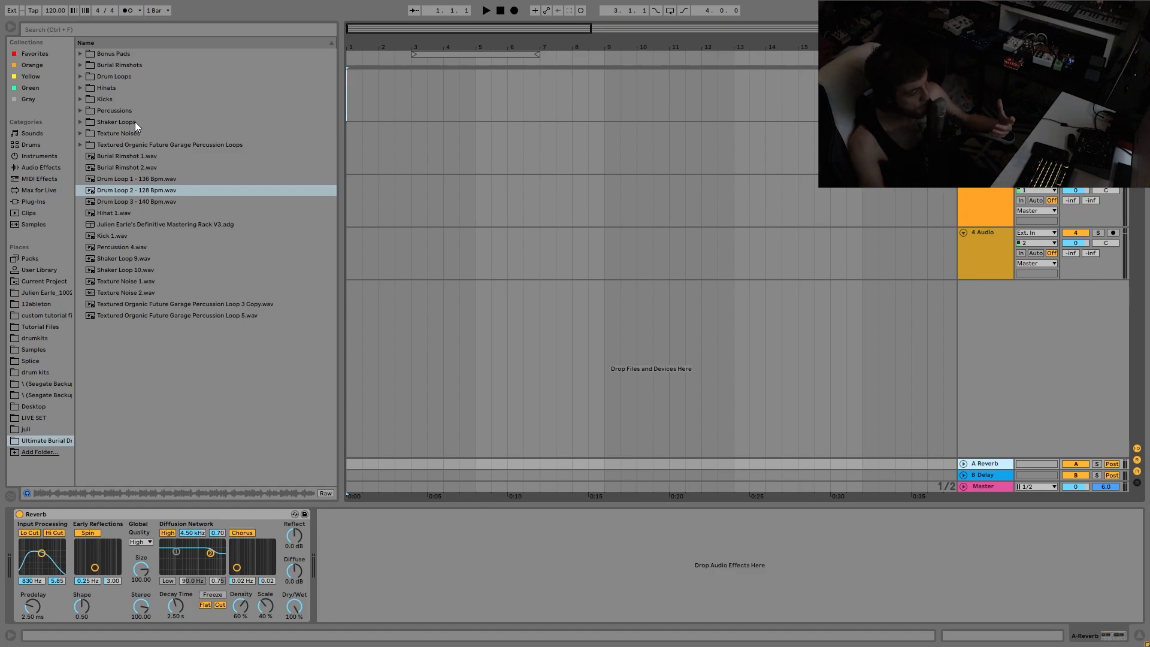
Audition the loose samples in the Ultimate Burial drums folder, from Burial Rimshot 1.wav to Textured Organic Future Garage Percussion Loop 5.wav
left_click_drag(348, 42, 348, 103)
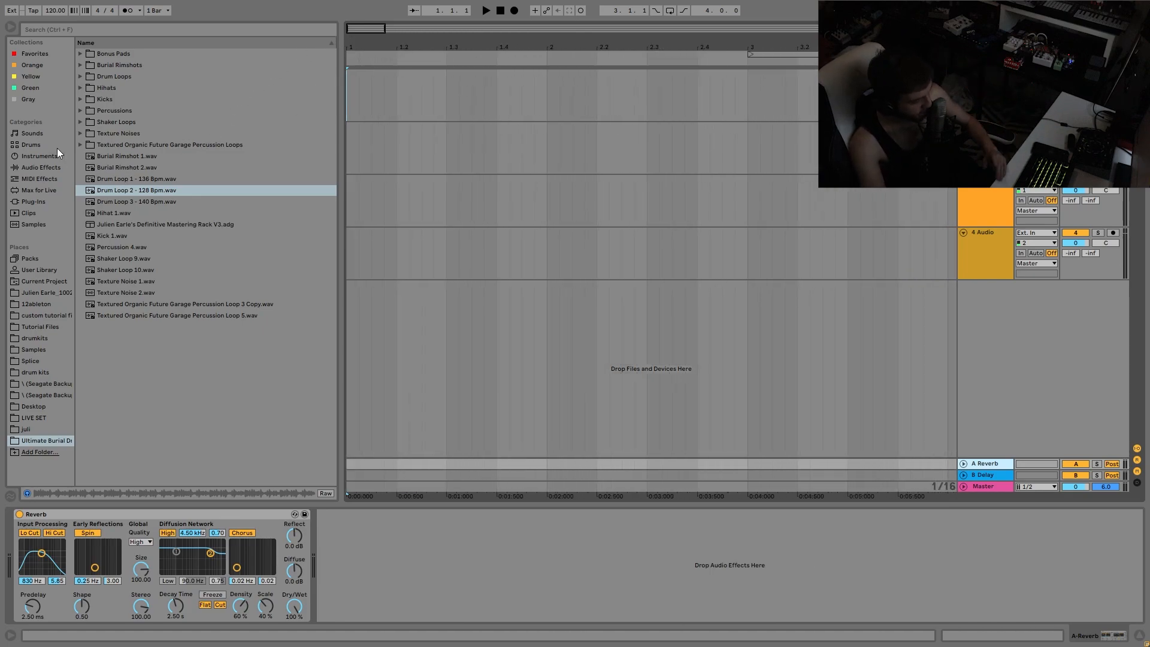
left_click(129, 157)
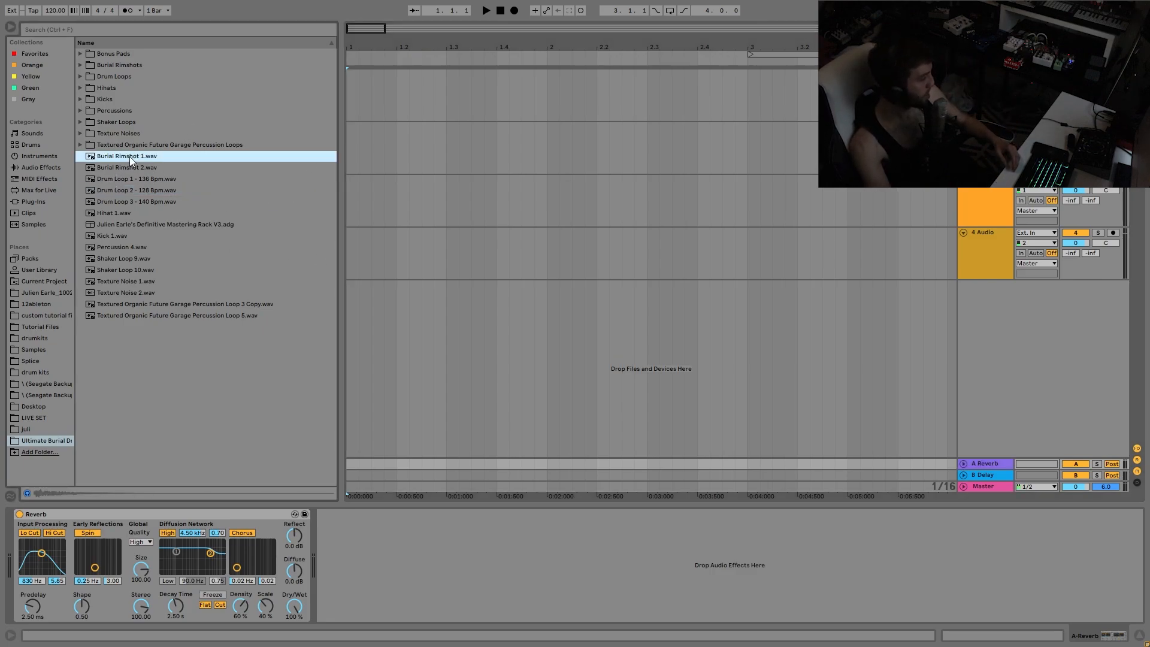
key("Down")
key("Down")
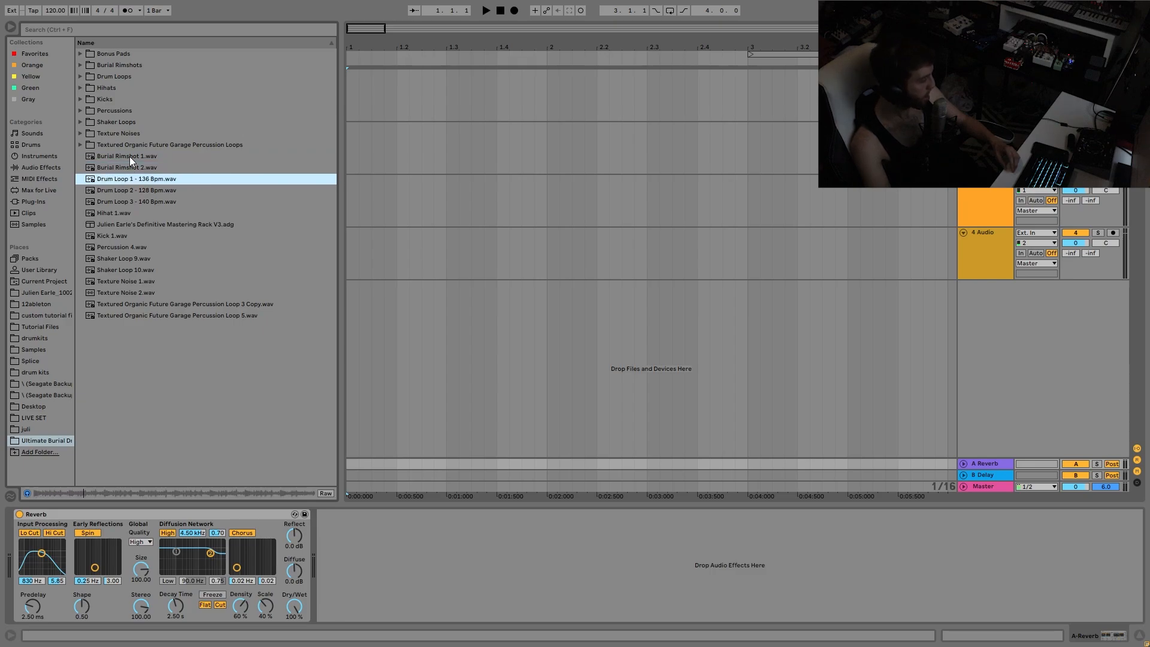
key("Down")
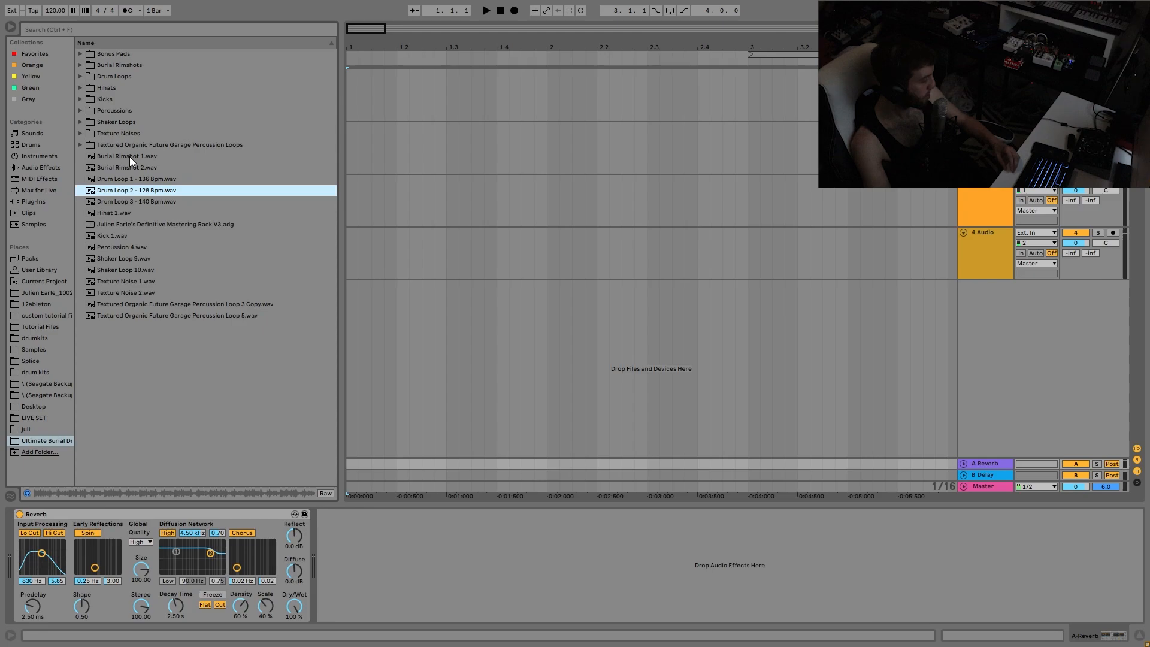
key("Down")
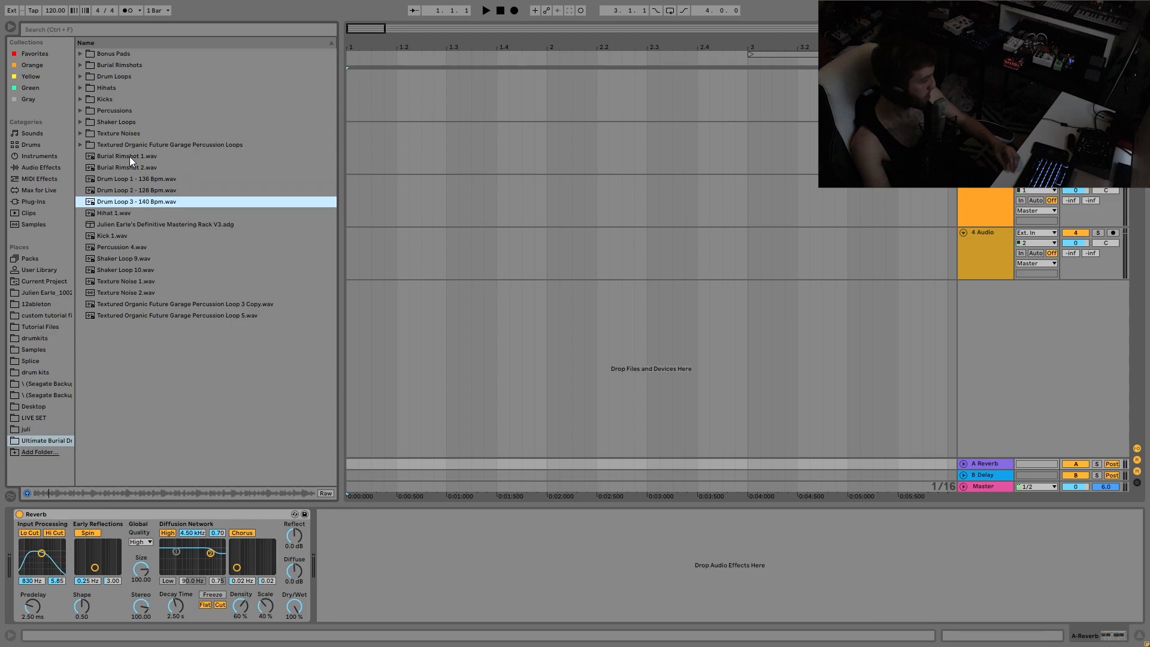
key("Down")
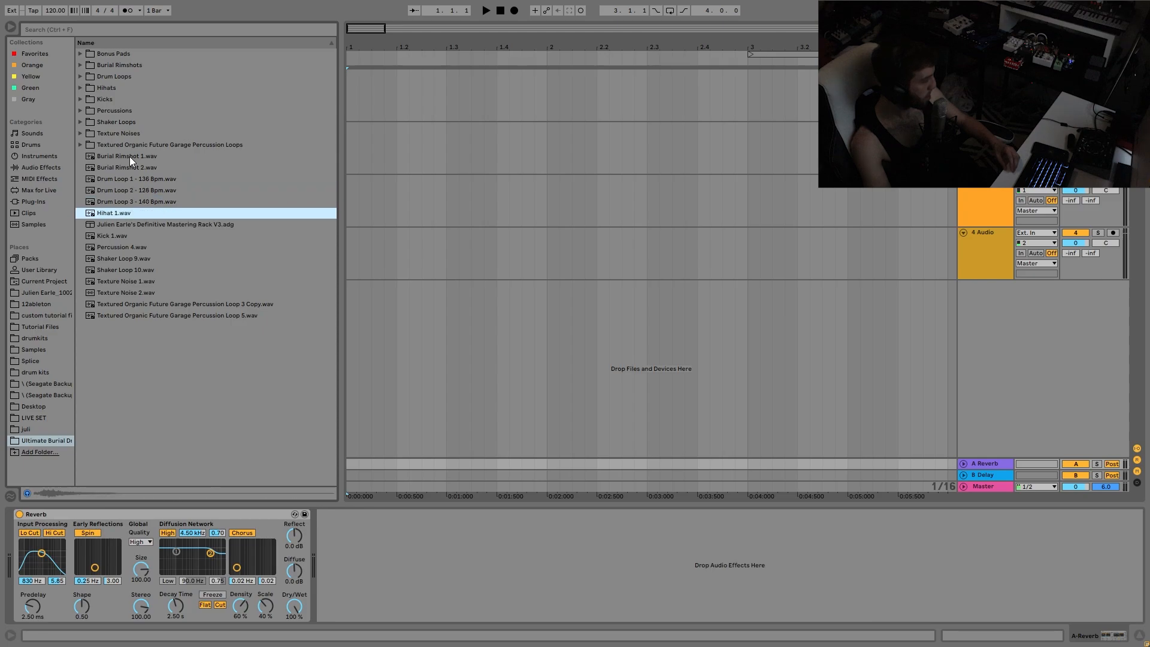
key("Down")
key("Down")
key("Down")
key("Down")
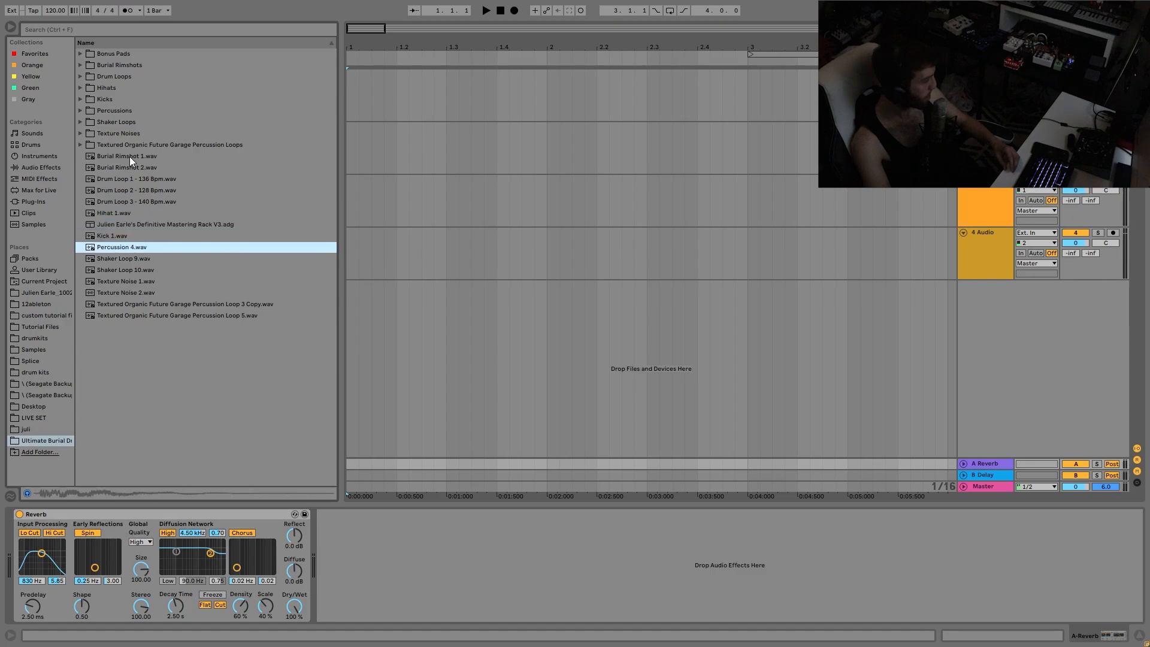
key("Down")
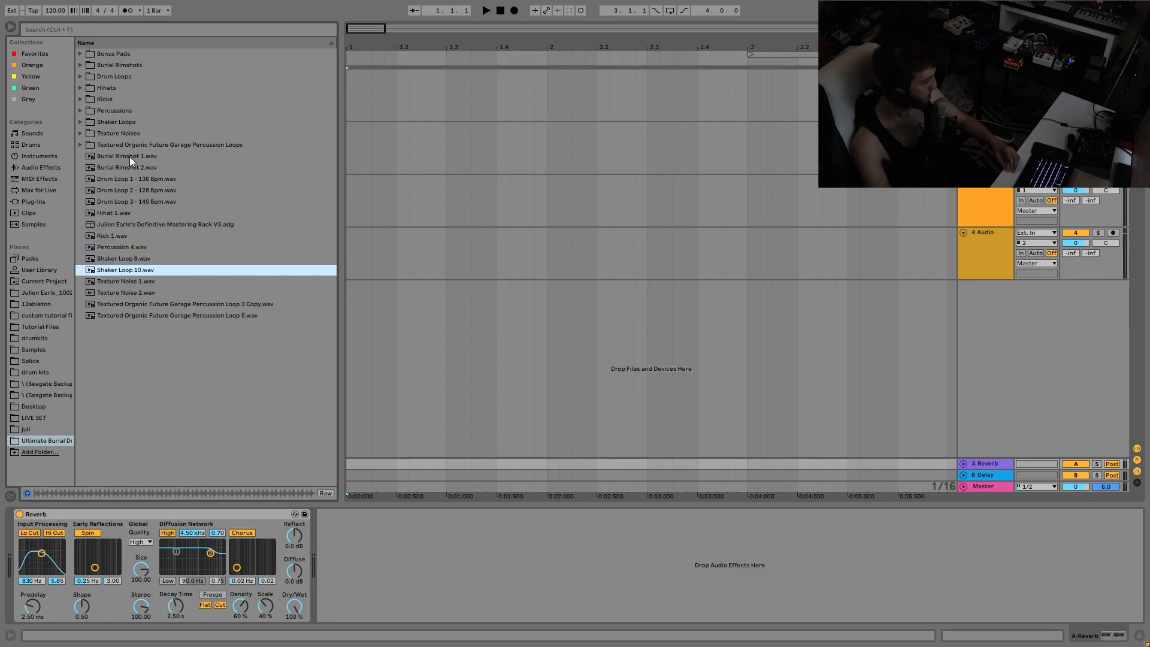
key("Down")
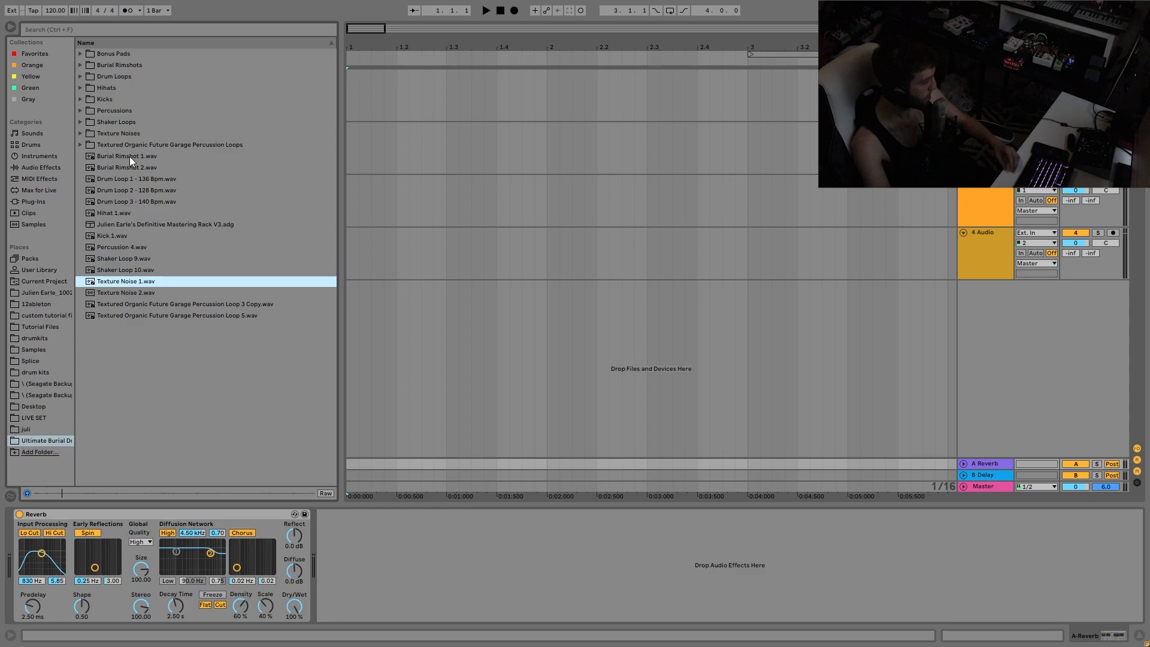
key("Down")
key("Down")
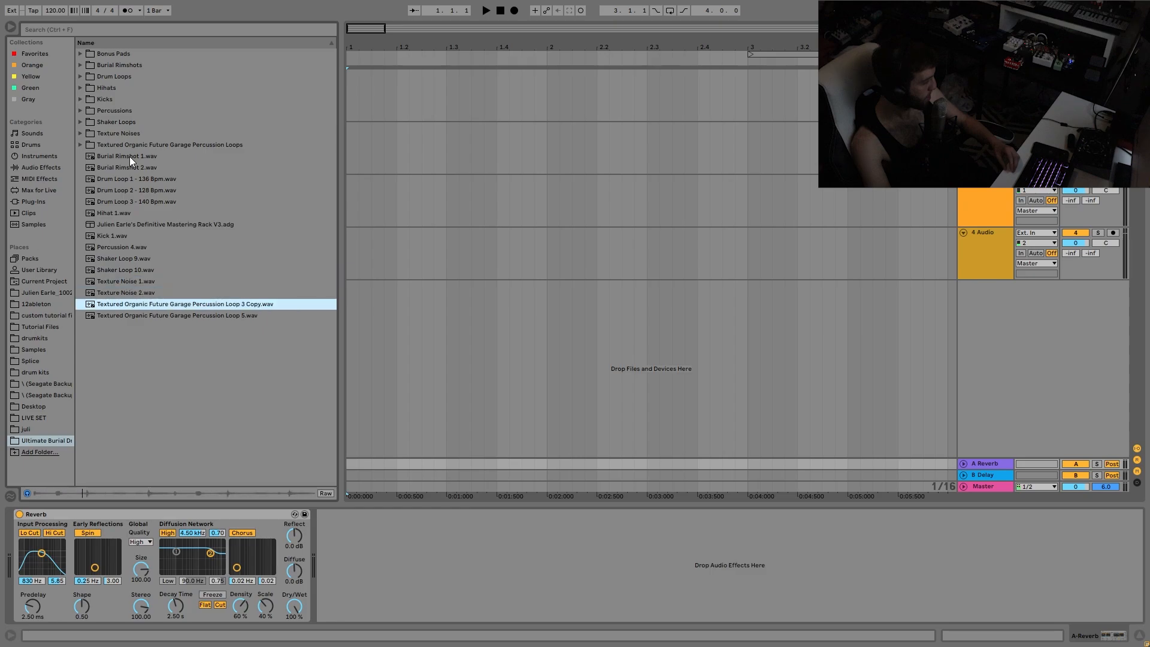
key("Down")
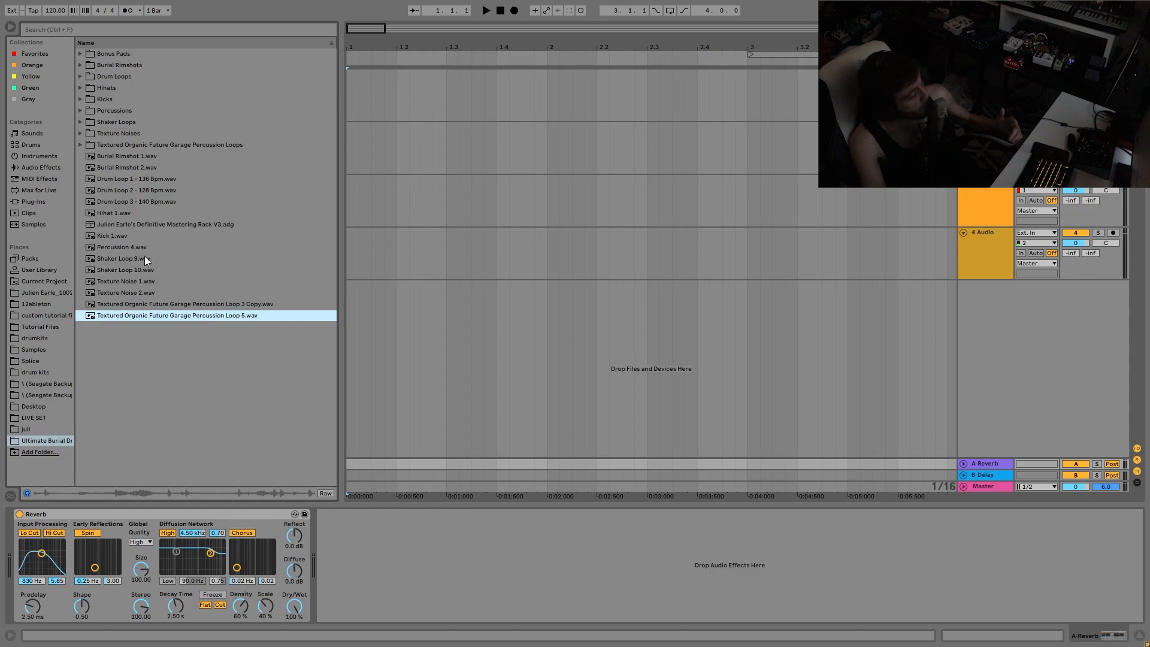
left_click(137, 226)
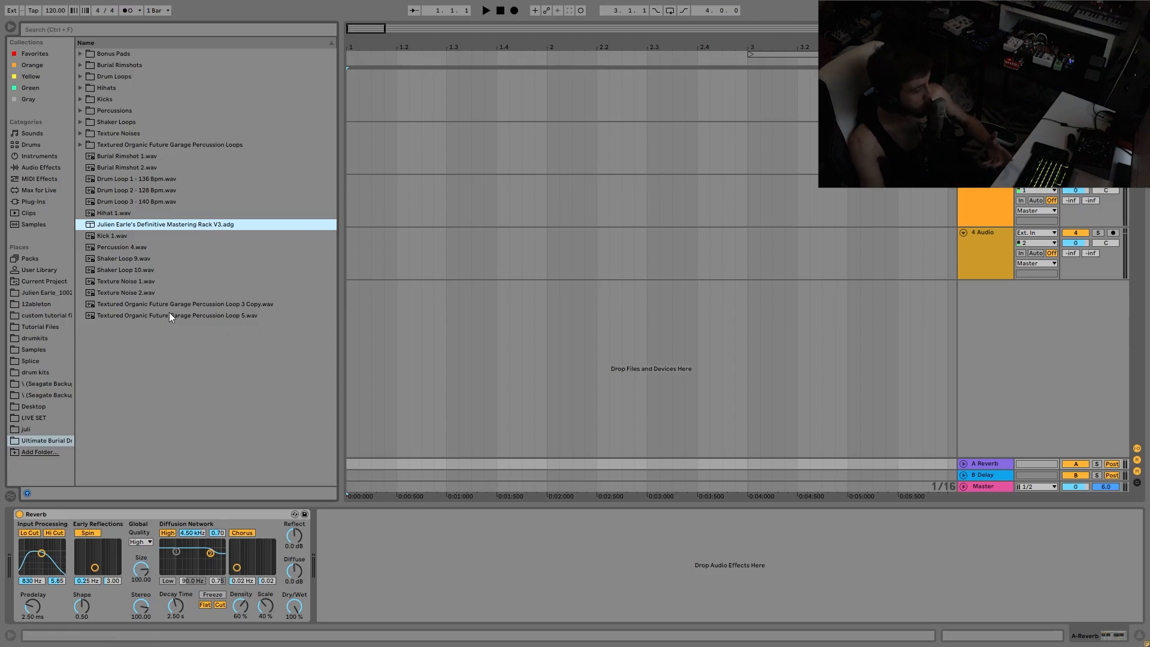
Examine the Bonus Pads folder, including the contents of the Pad 1 - D#minor 134 Bpm folder and its project, and collapse it again
left_click(85, 56)
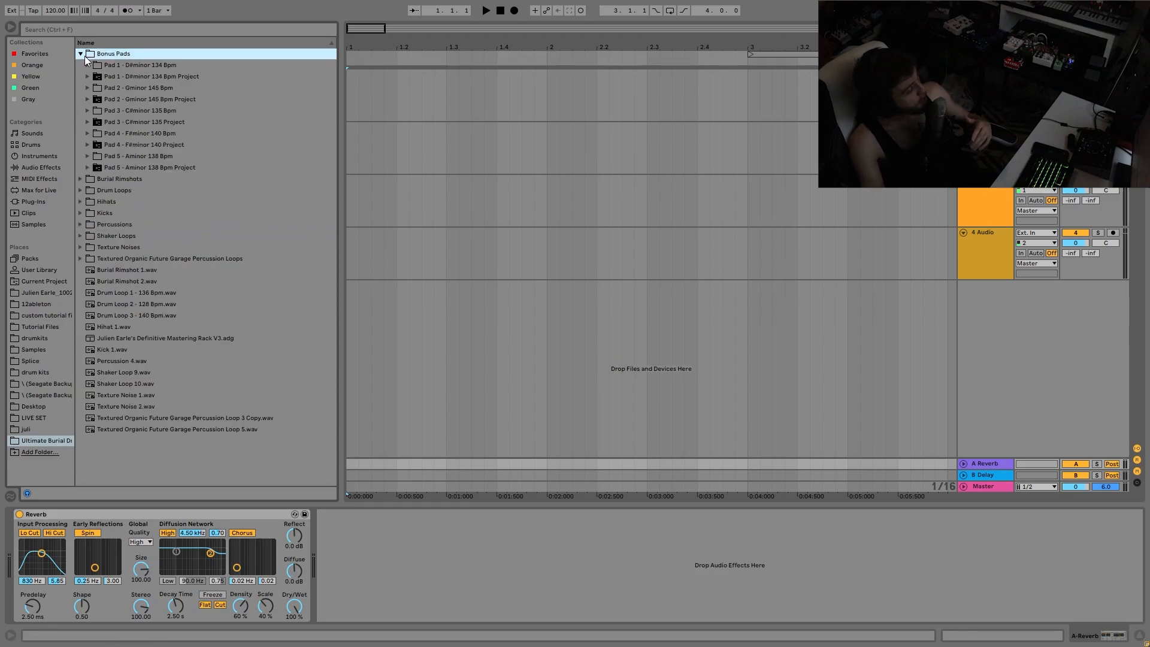
double_click(127, 65)
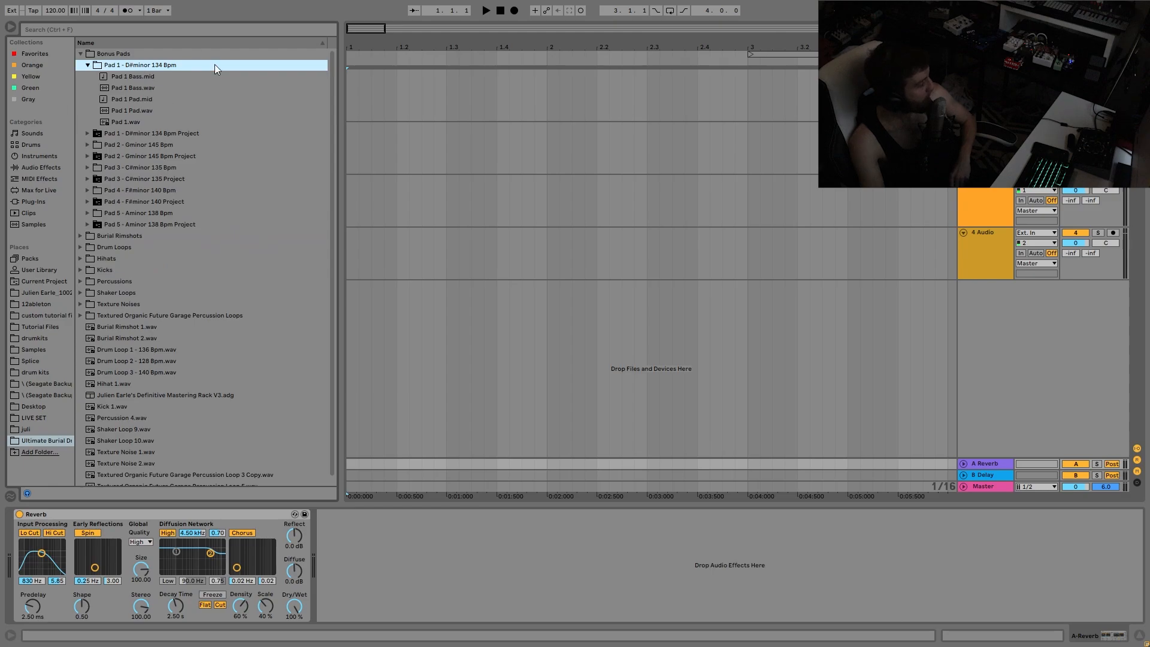
double_click(105, 129)
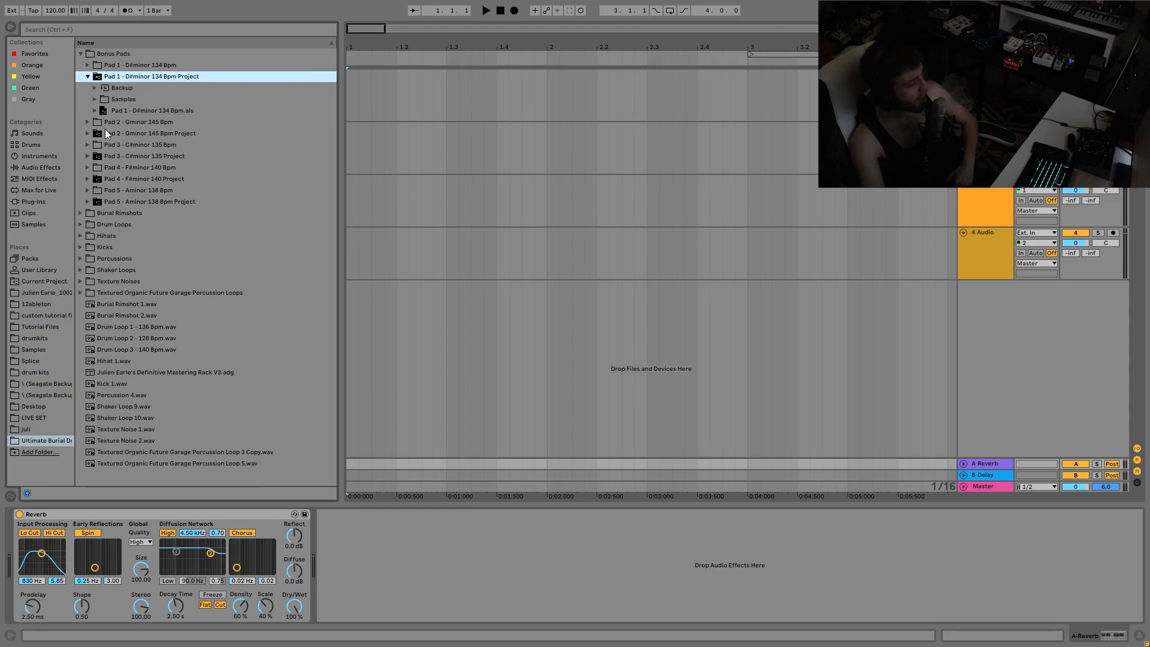
left_click(89, 66)
left_click(88, 65)
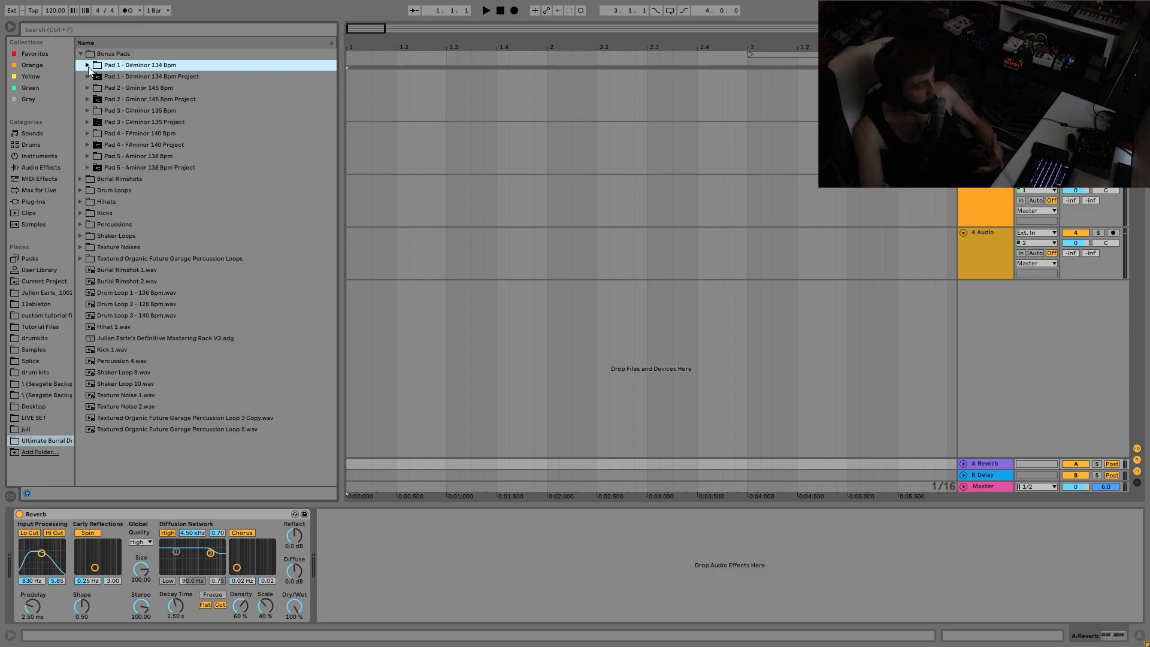
key("Up")
key("Left")
key("Down")
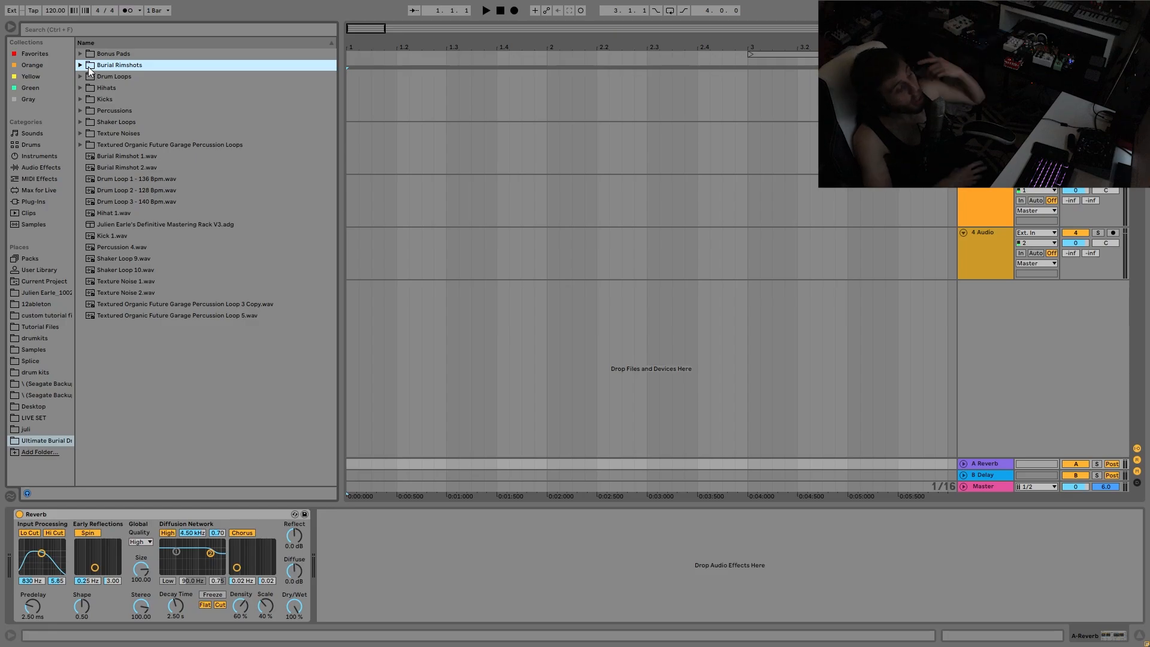
Delete the A Reverb and B Delay return tracks
key("Delete")
left_click(989, 474)
key("Delete")
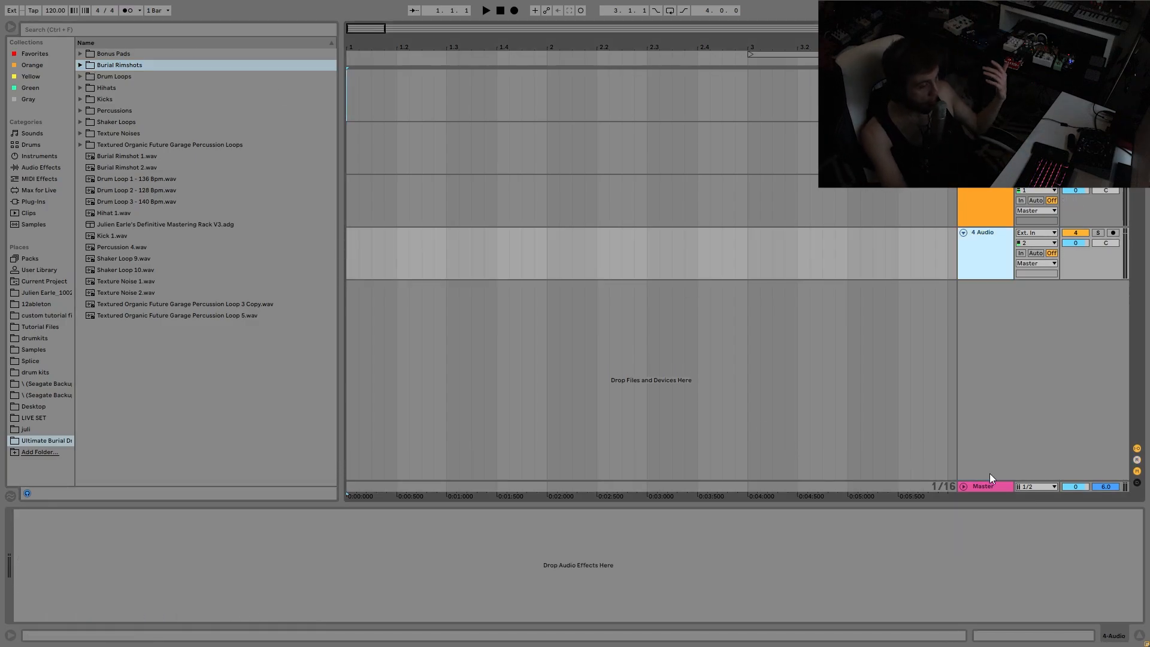
key("Up")
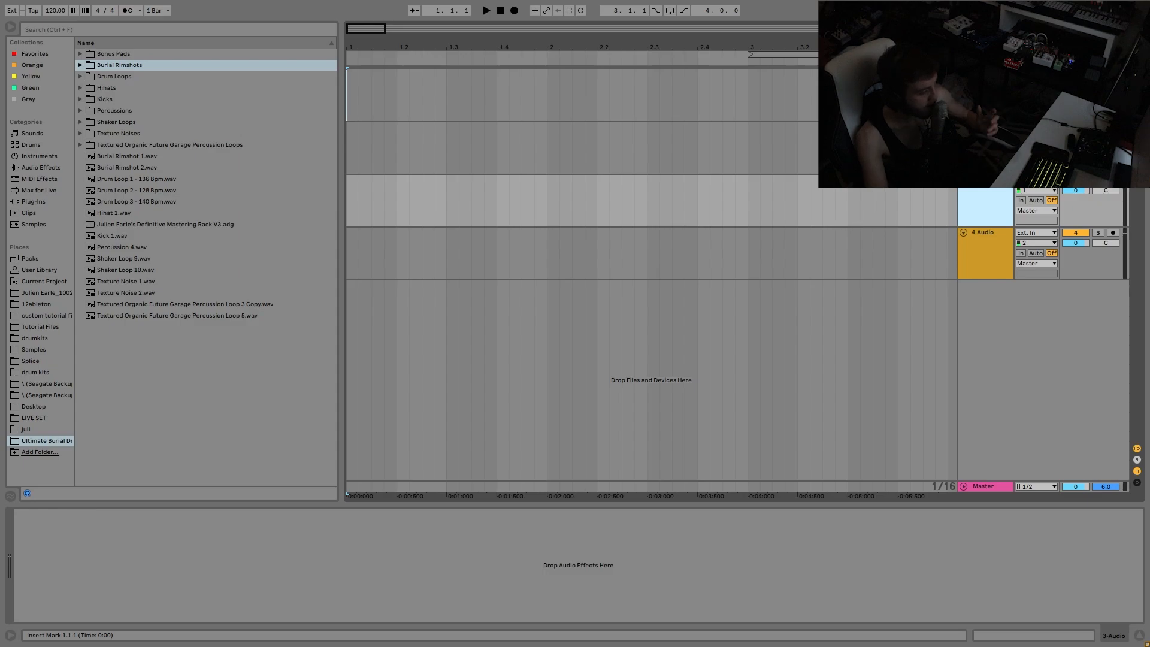
Audition the first few samples in the Kicks folder and load Kick 1.wav onto the first MIDI track
left_click_drag(578, 36, 410, 48)
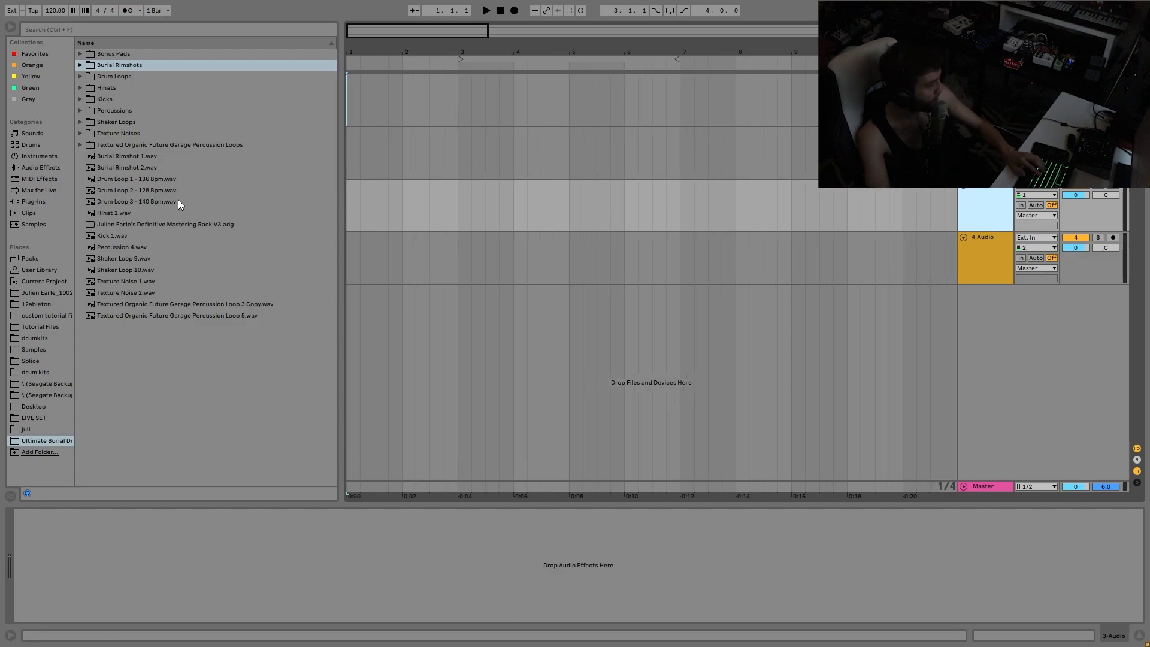
left_click(87, 99)
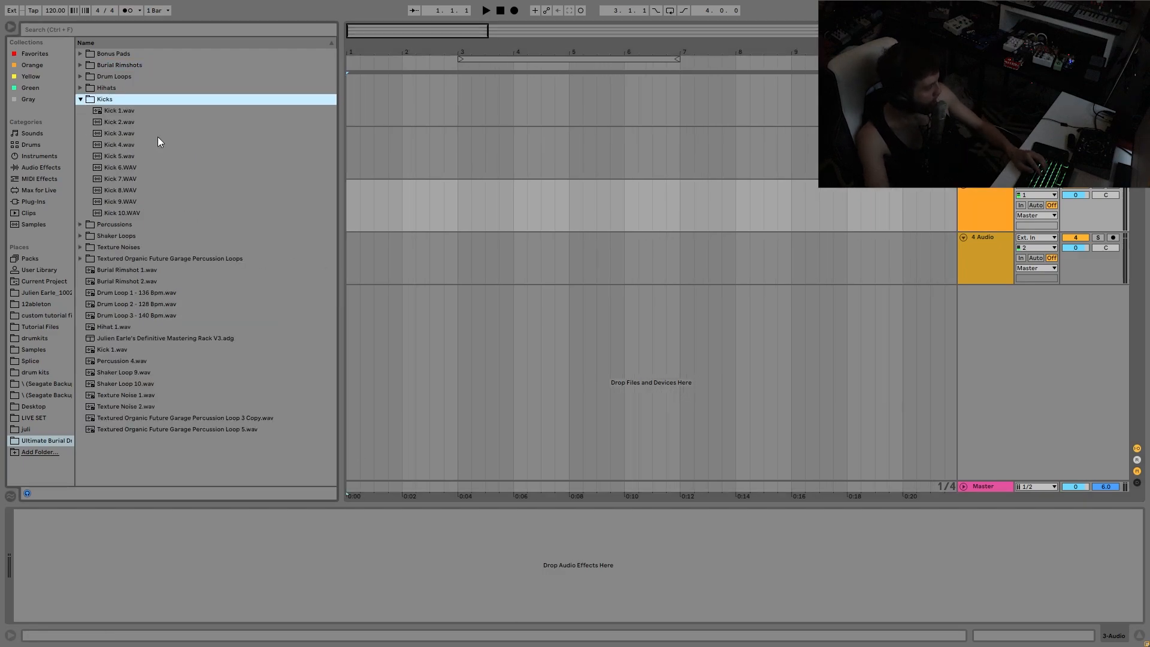
left_click(708, 91)
left_click(114, 113)
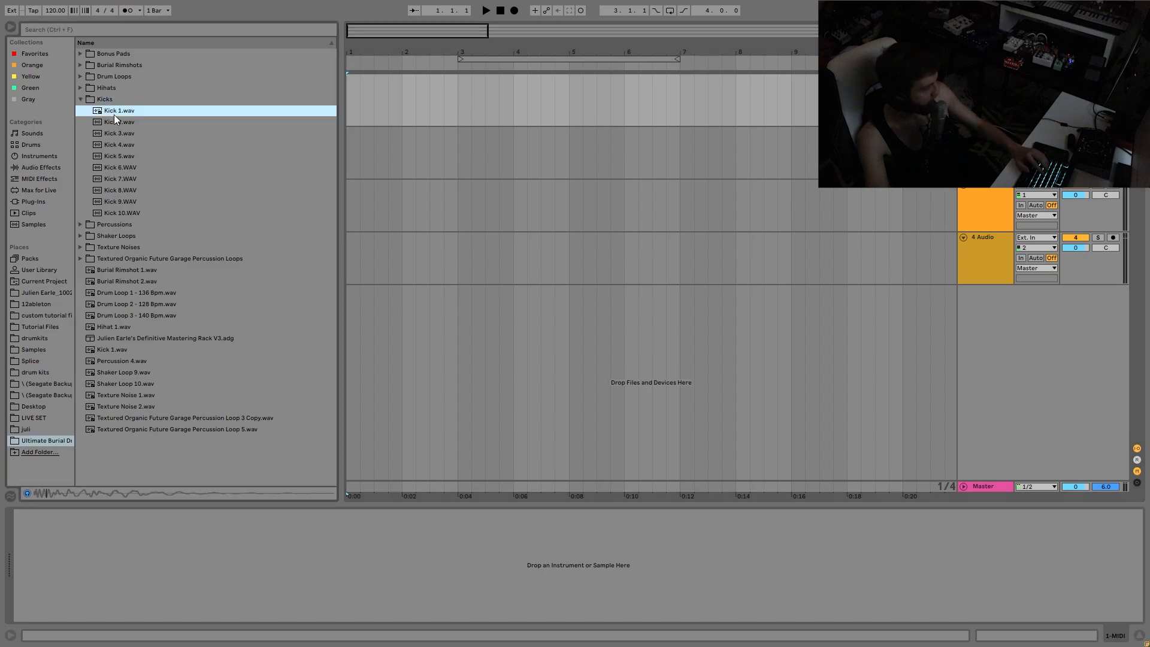
key("Down")
key("Down")
key("Down")
key("Down")
key("Up")
key("Up")
key("Up")
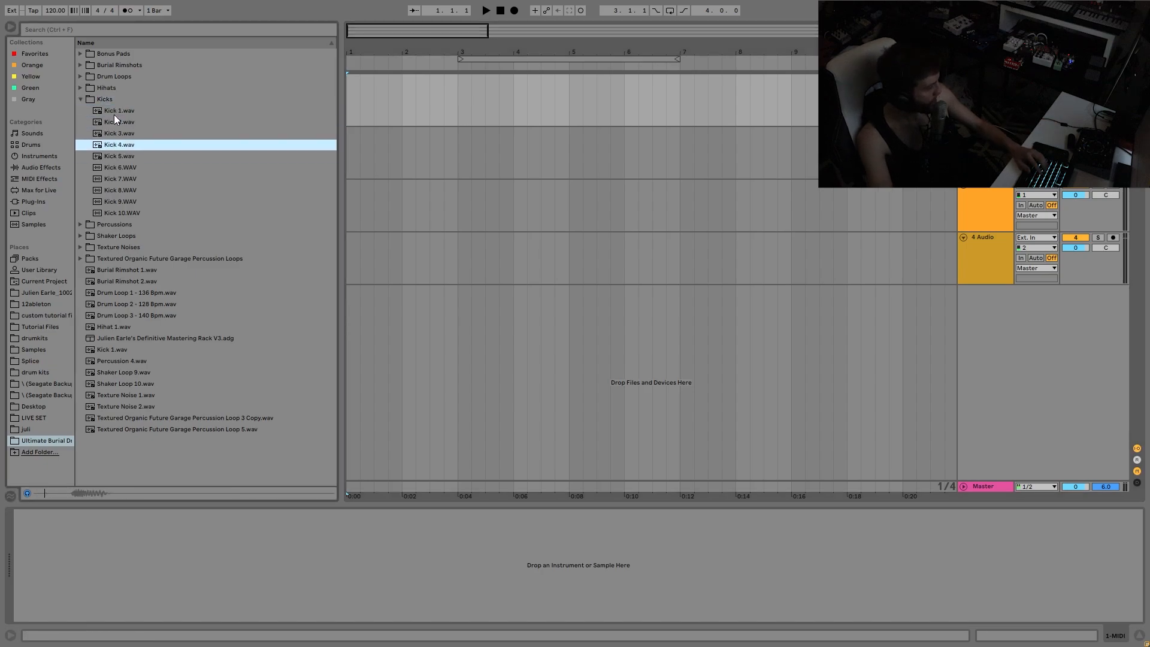
key("Up")
key("Return")
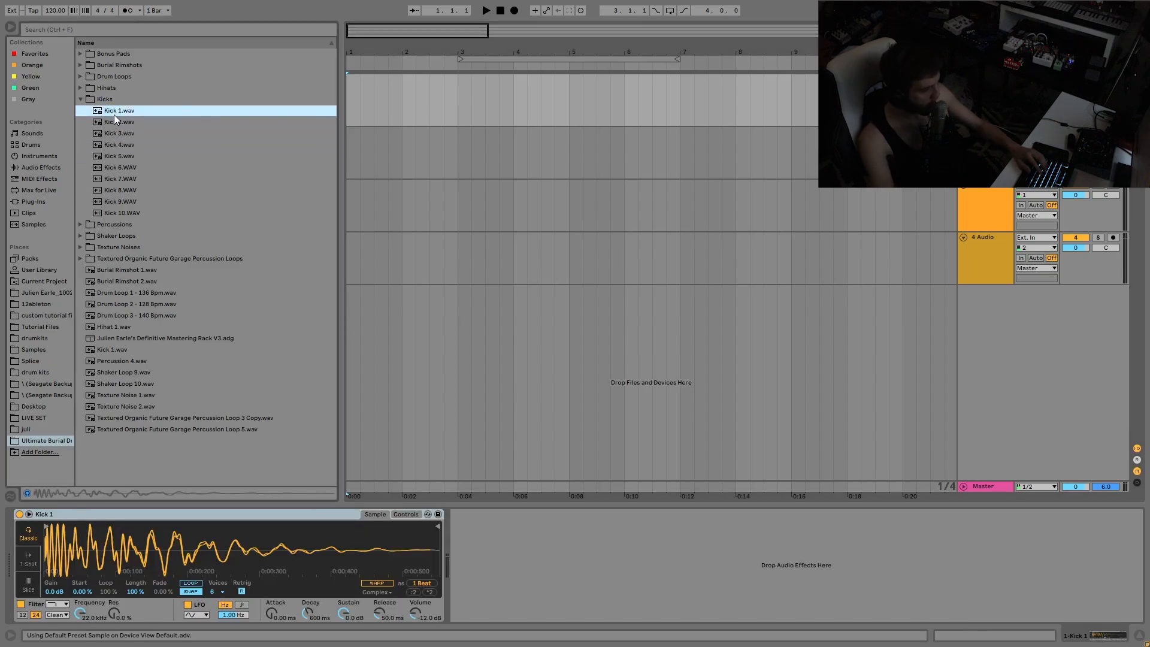
Load Kick 3.wav onto the second MIDI track and move its sample start to the kick's transient
left_click(422, 127)
left_click(106, 136)
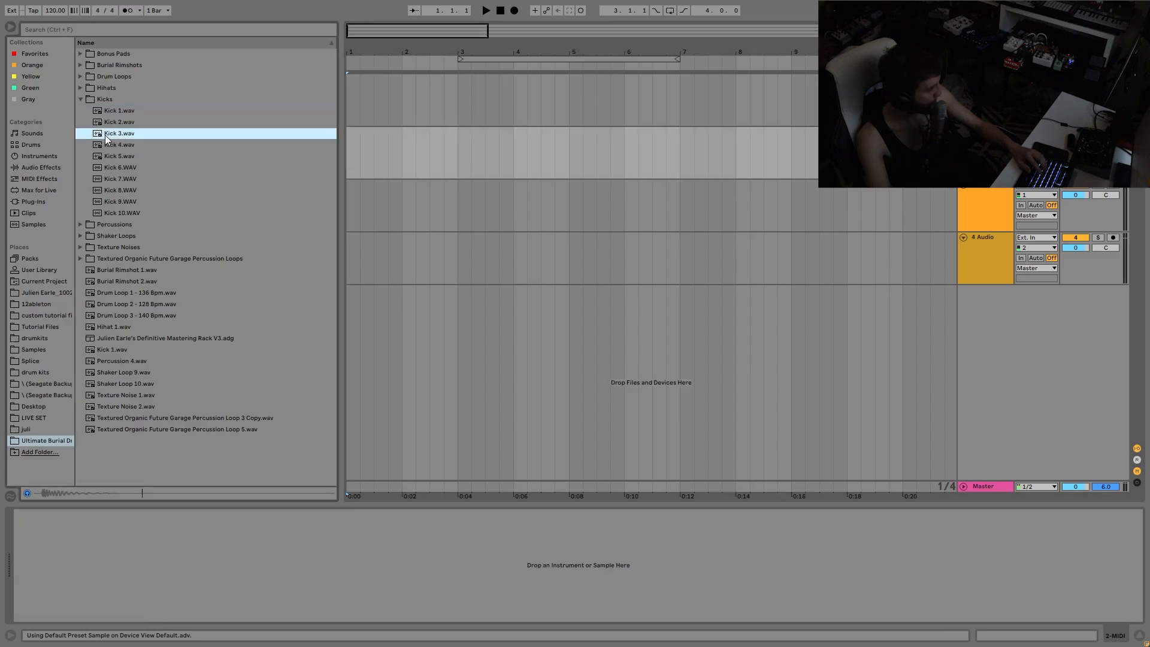
key("Return")
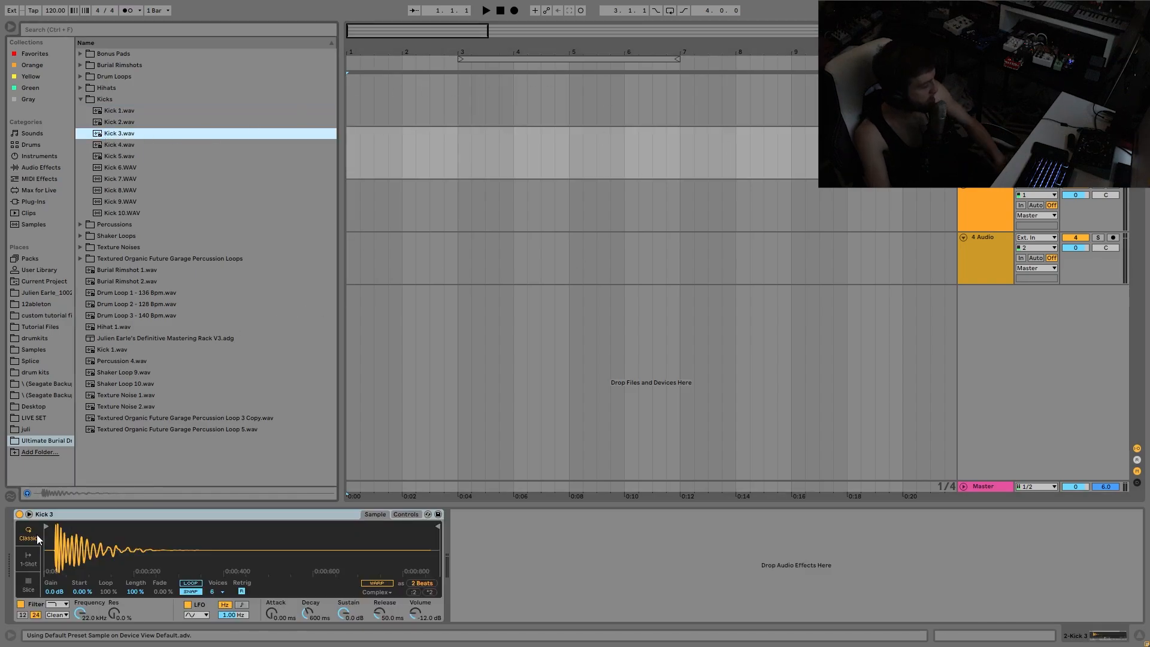
scroll(47, 541, "up", 5)
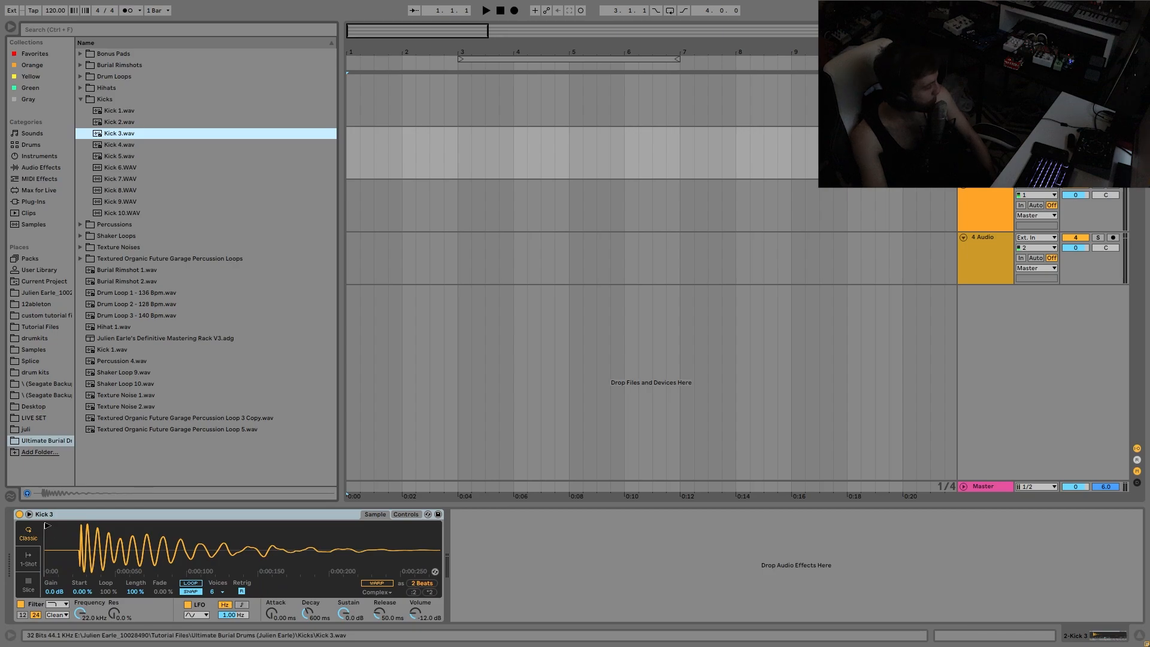
left_click_drag(47, 527, 73, 533)
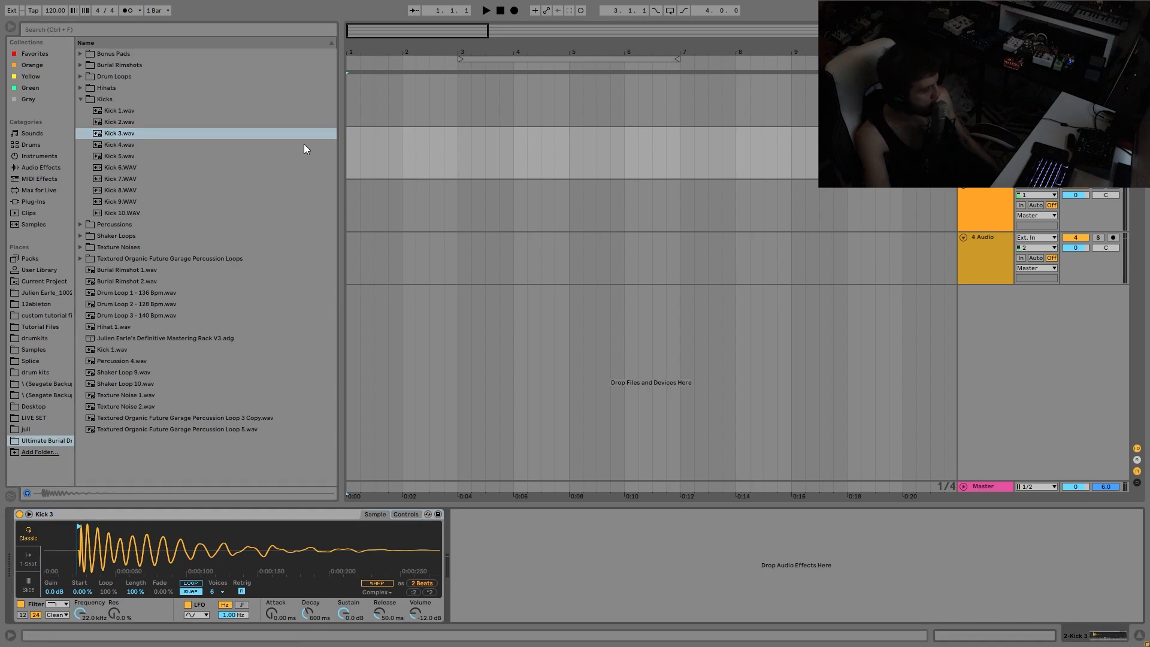
Insert a two-bar MIDI clip at bar 1 on the Kick 1 track, repeated out to four bars, and loop the arrangement over it
left_click_drag(454, 107, 338, 122)
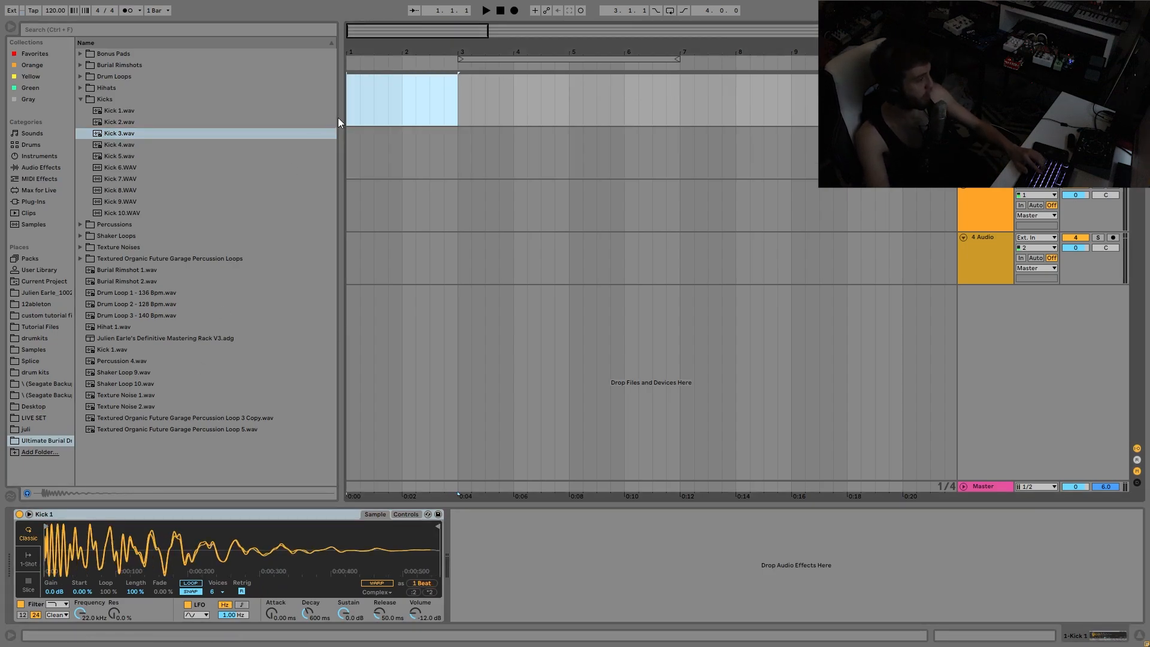
key("ctrl+shift+m")
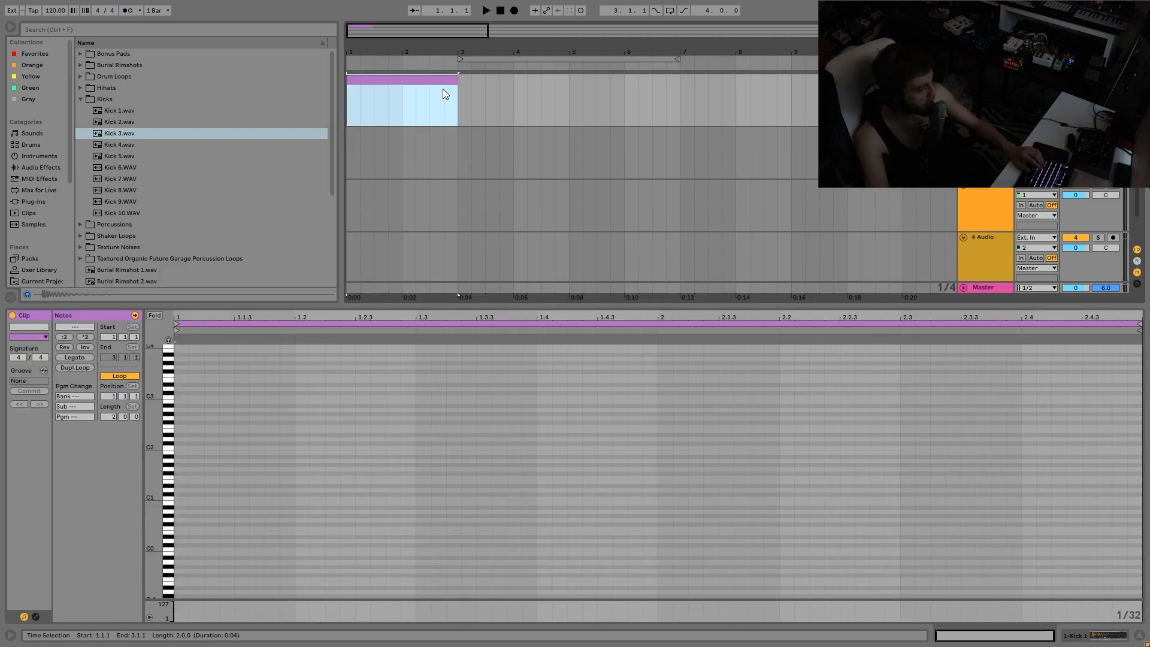
left_click_drag(458, 79, 566, 80)
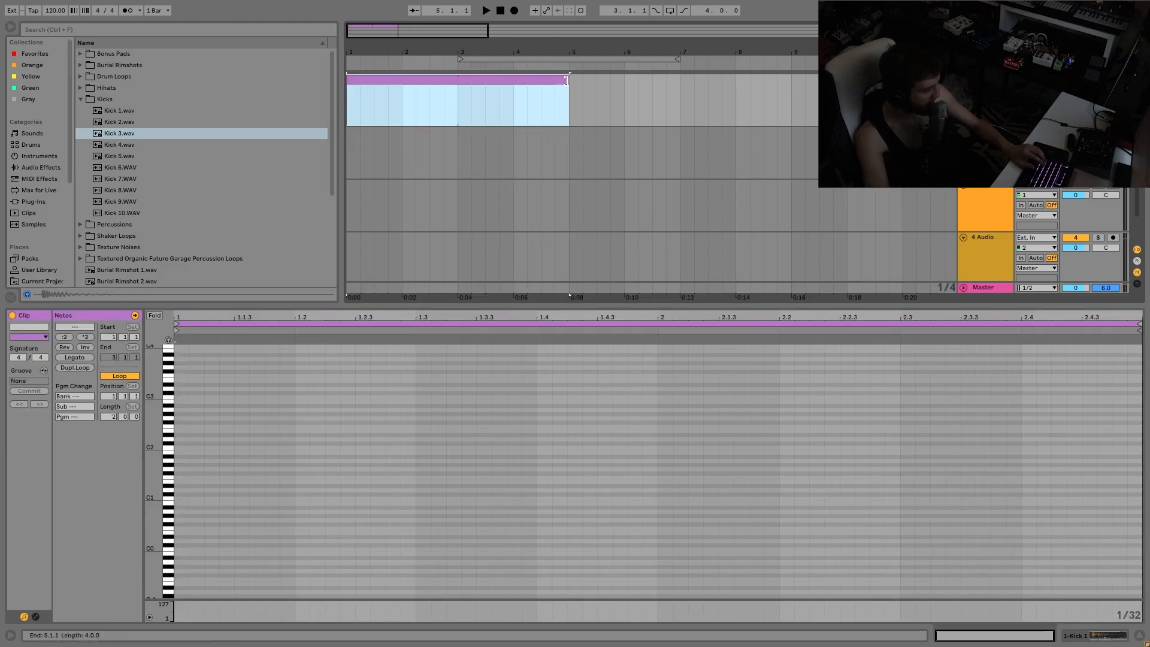
key("ctrl+l")
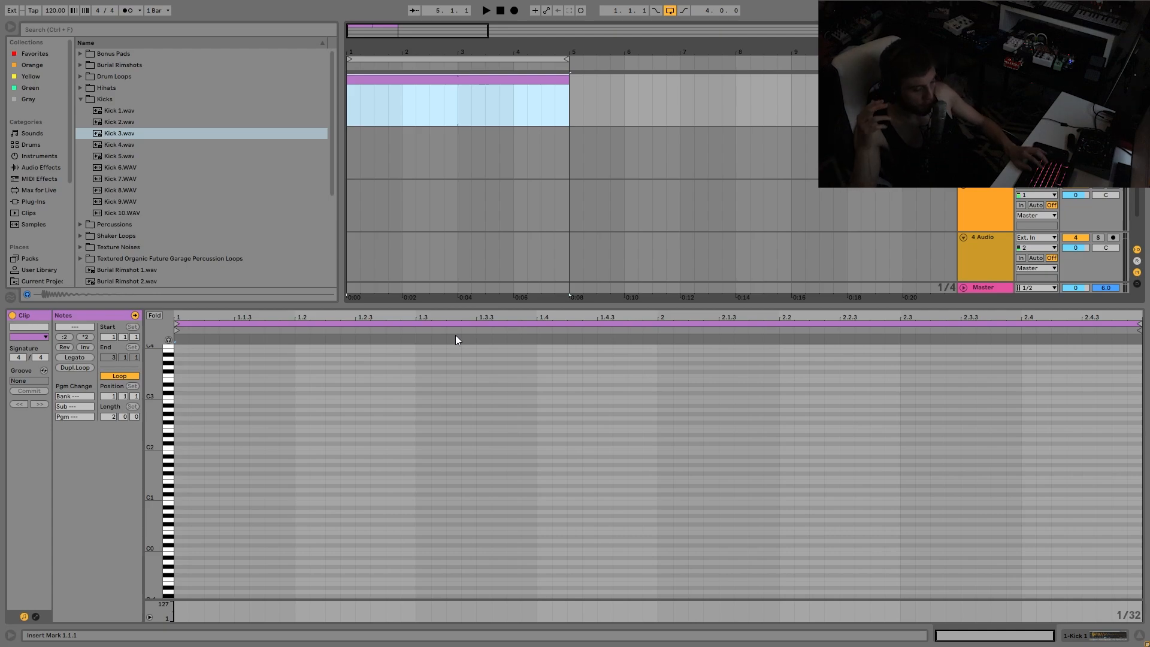
Add a C3 note at the start of the Kick 1 clip and lengthen it to end at 1.3.4
double_click(186, 394)
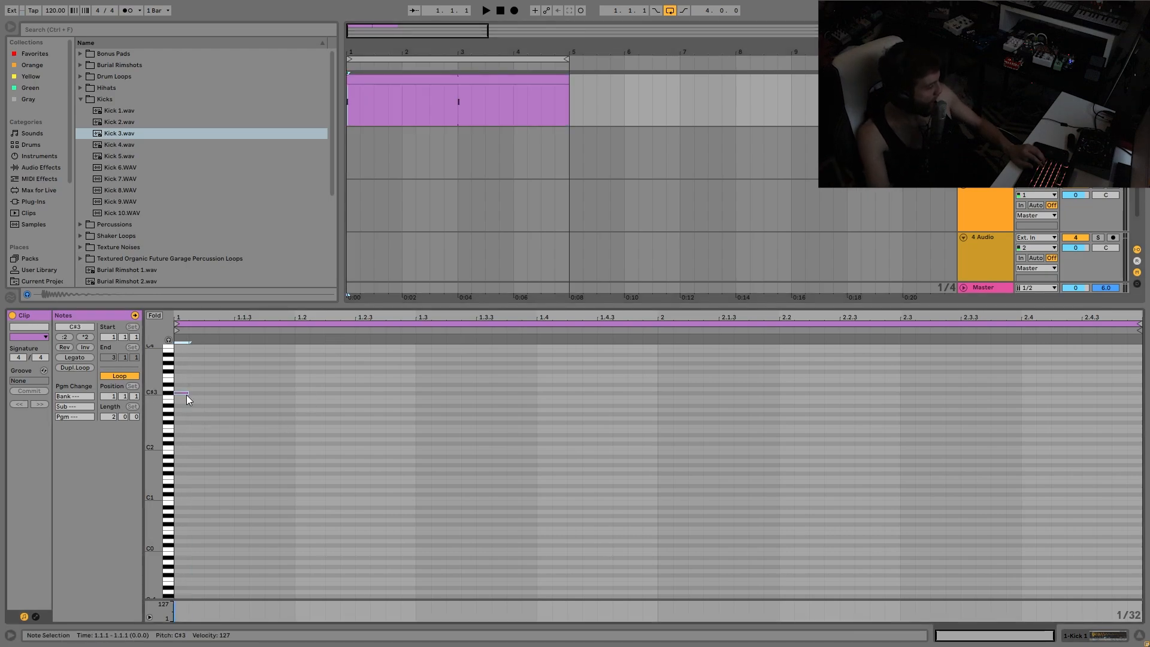
key("Down")
key("shift+Right")
key("shift+Right")
key("shift+Right")
key("shift+Right")
key("shift+Right")
key("shift+Right")
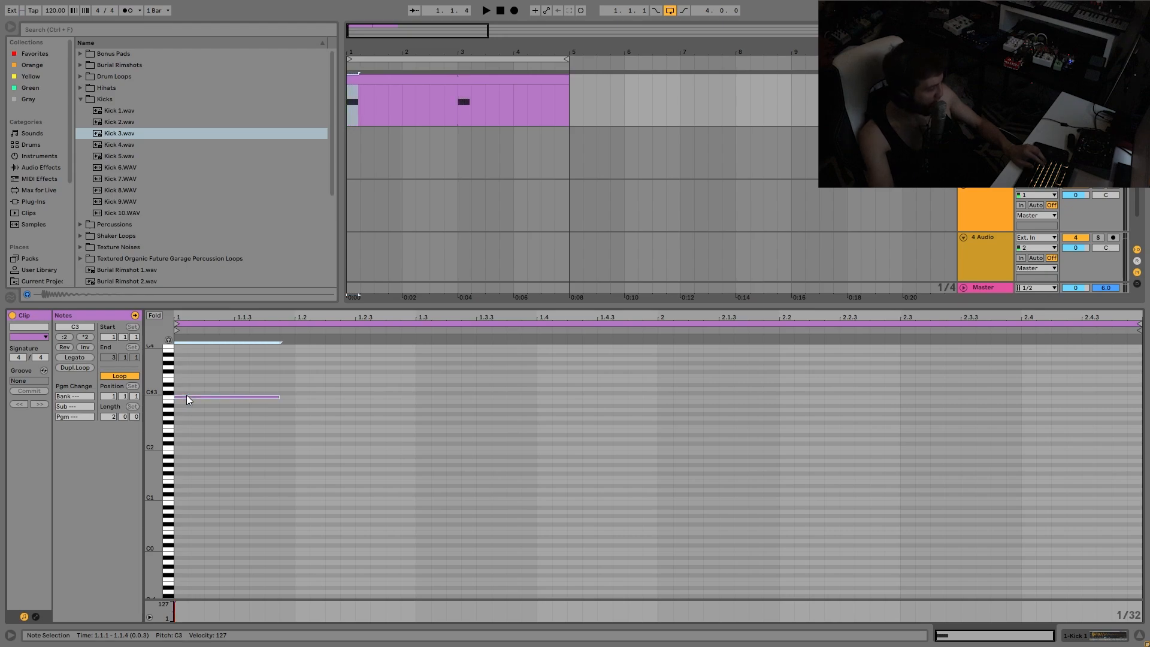
key("shift+Right")
key("shift+Right")
key("shift+Right")
key("shift+Right")
key("shift+Right")
key("shift+Right")
key("shift+Right")
key("shift+Right")
key("shift+Right")
key("shift+Right")
key("shift+Right")
key("shift+Right")
key("shift+Right")
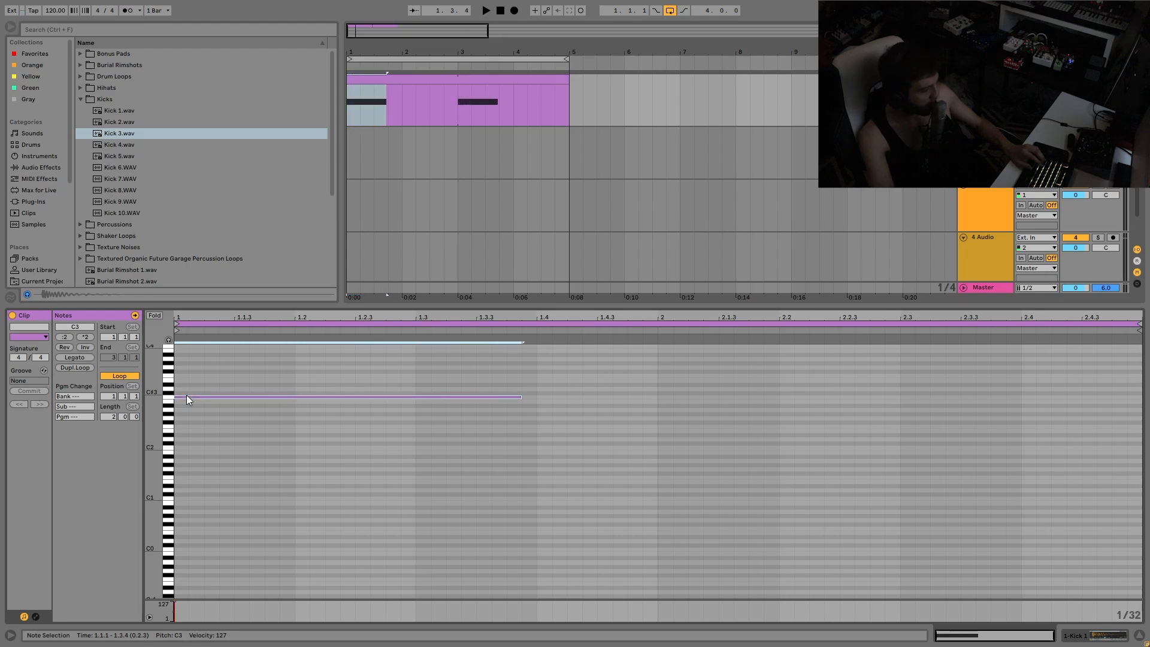
Play back the Kick 1 pattern and show the track's sampler in place of the note editor
key("space")
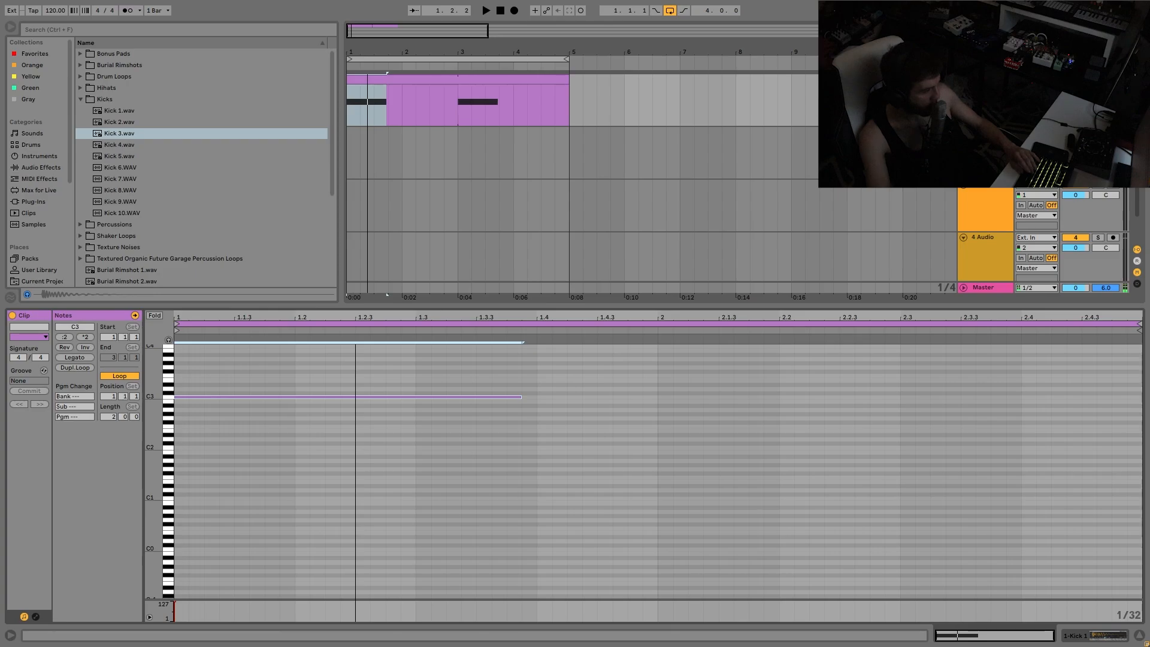
key("shift+Tab")
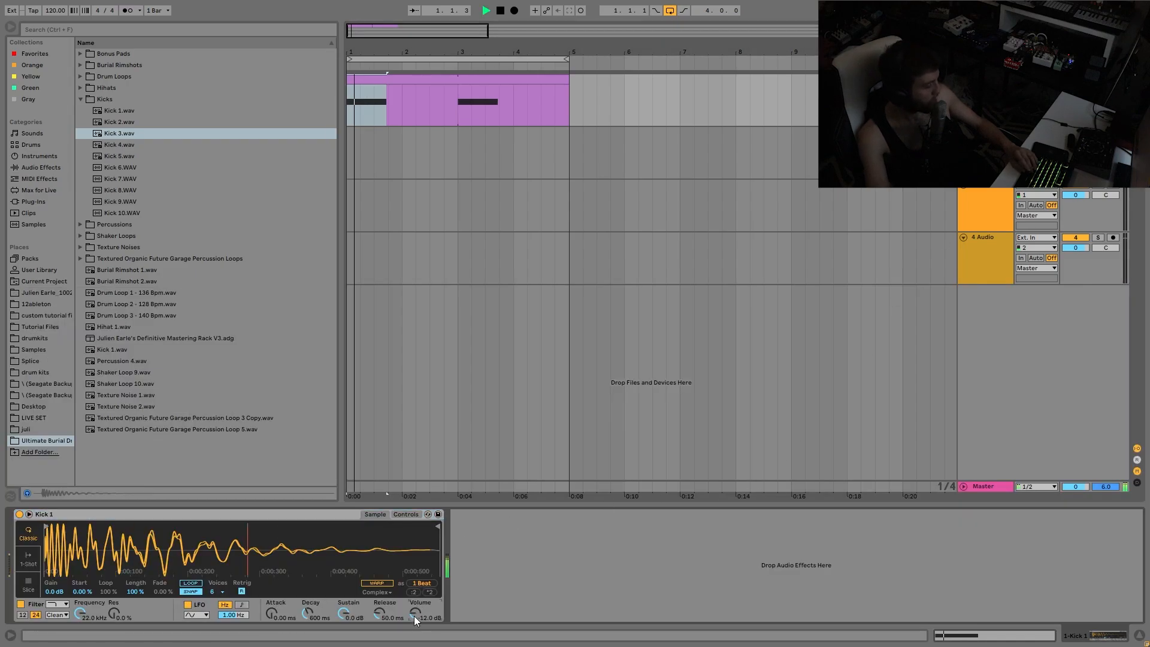
key("space")
key("space")
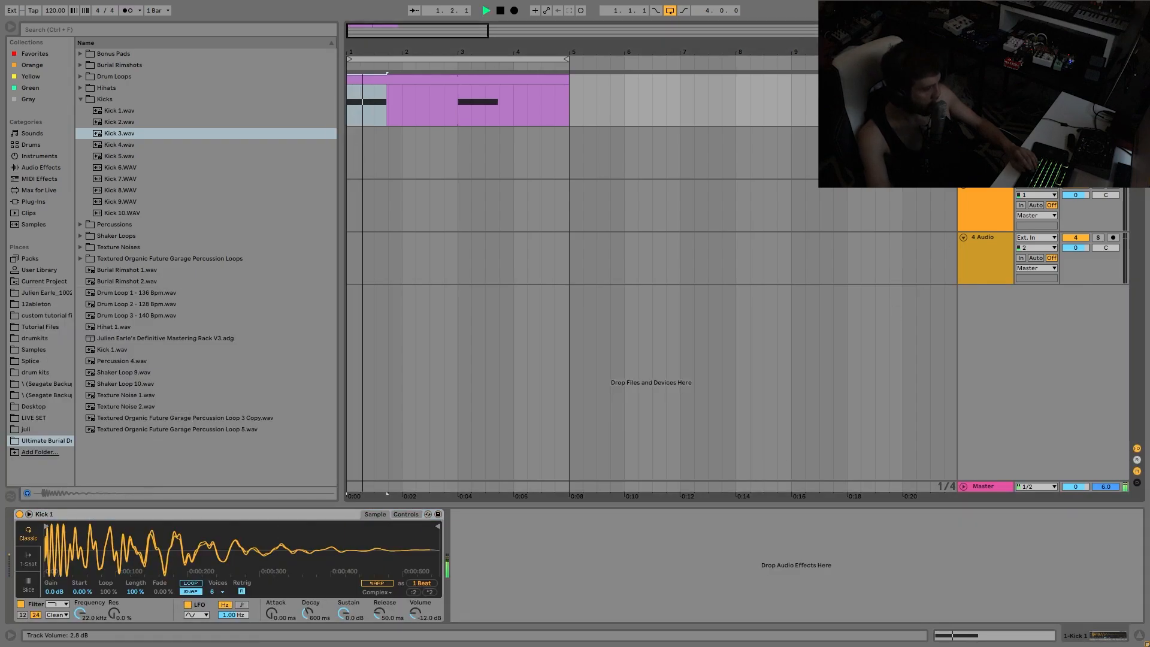
key("space")
Duplicate the first bar of the Kick 1 track three times so it fills all four bars
left_click_drag(401, 115, 325, 89)
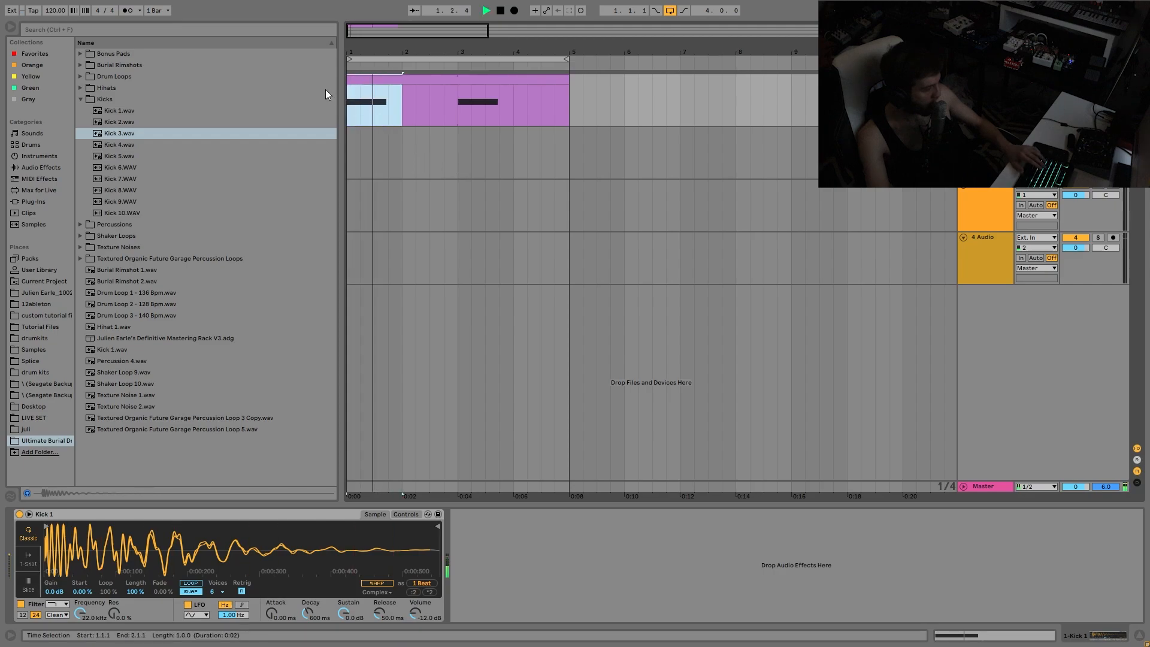
key("ctrl+d")
key("ctrl+d")
key("ctrl+d")
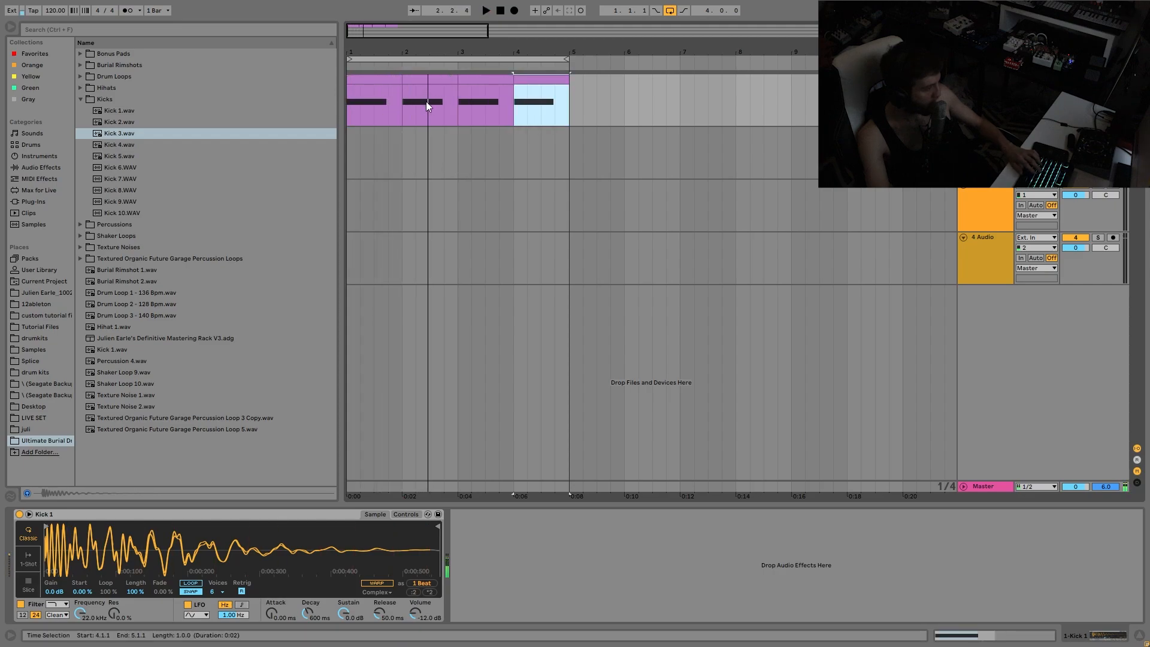
Repeat the first half of bar 2 in its second half on the Kick 1 track, and duplicate bars 1 and 2 over bars 3 and 4
left_click_drag(427, 102, 408, 101)
key("ctrl+d")
key("space")
left_click(379, 77, "shift")
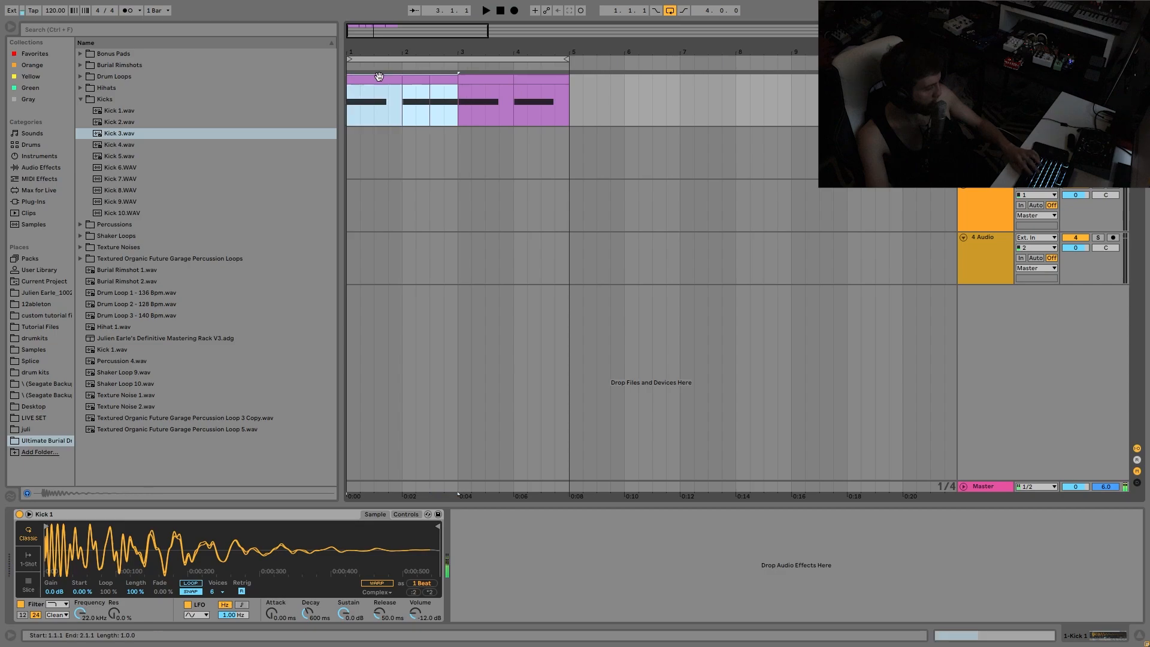
key("space")
key("ctrl+d")
left_click(379, 77)
Set the project tempo to 135 BPM and play the kick loop
key("space")
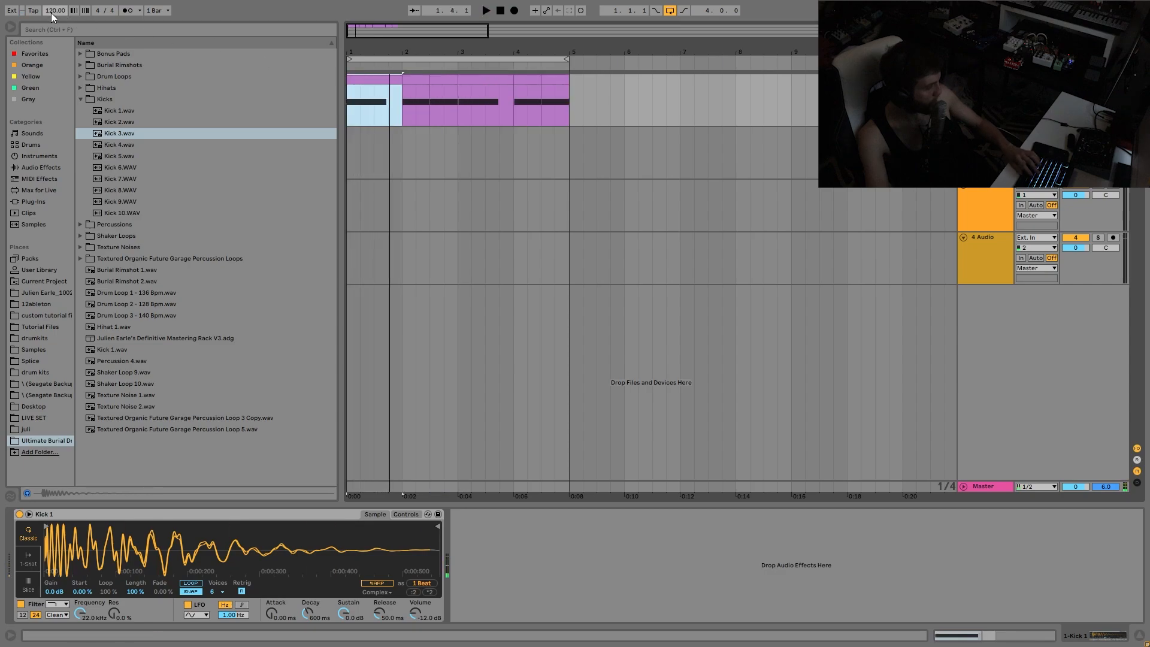
left_click_drag(53, 11, 53, 2)
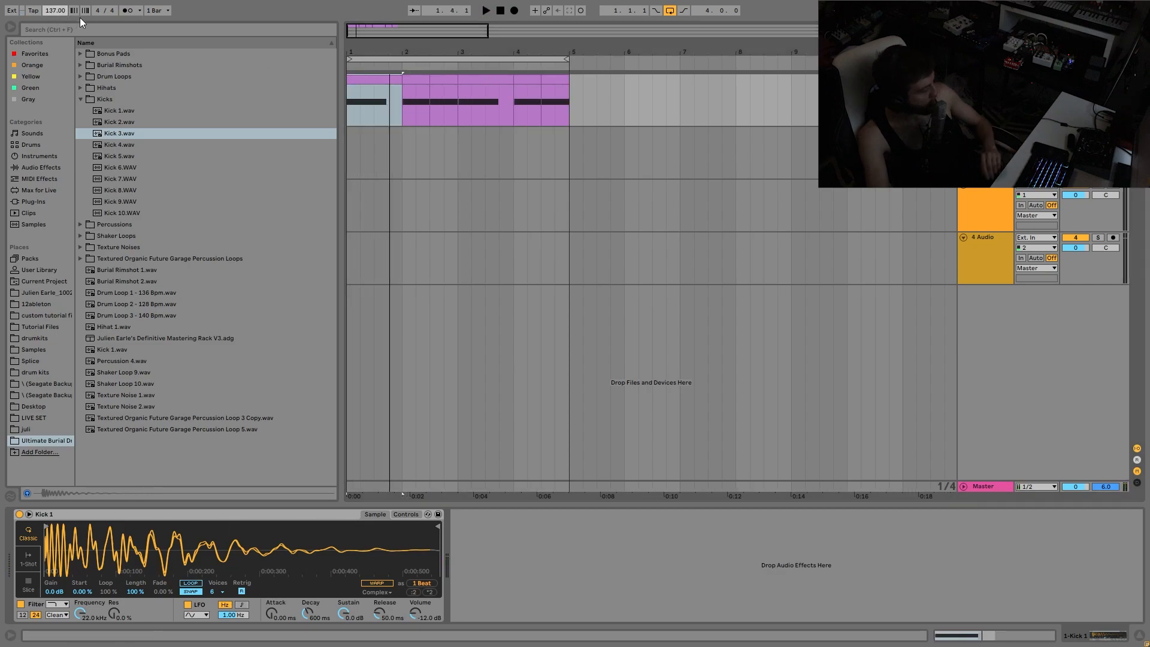
key("space")
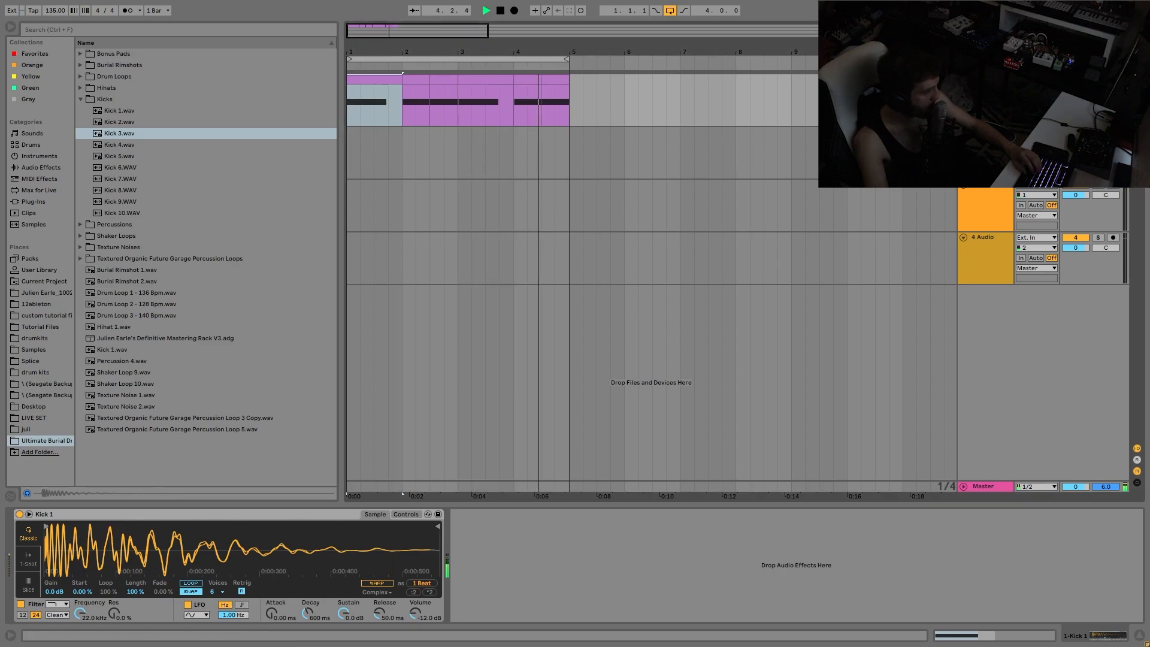
Insert an empty MIDI clip over bars 1 to 4 on the Kick 3 track
left_click_drag(568, 154, 316, 149)
key("space")
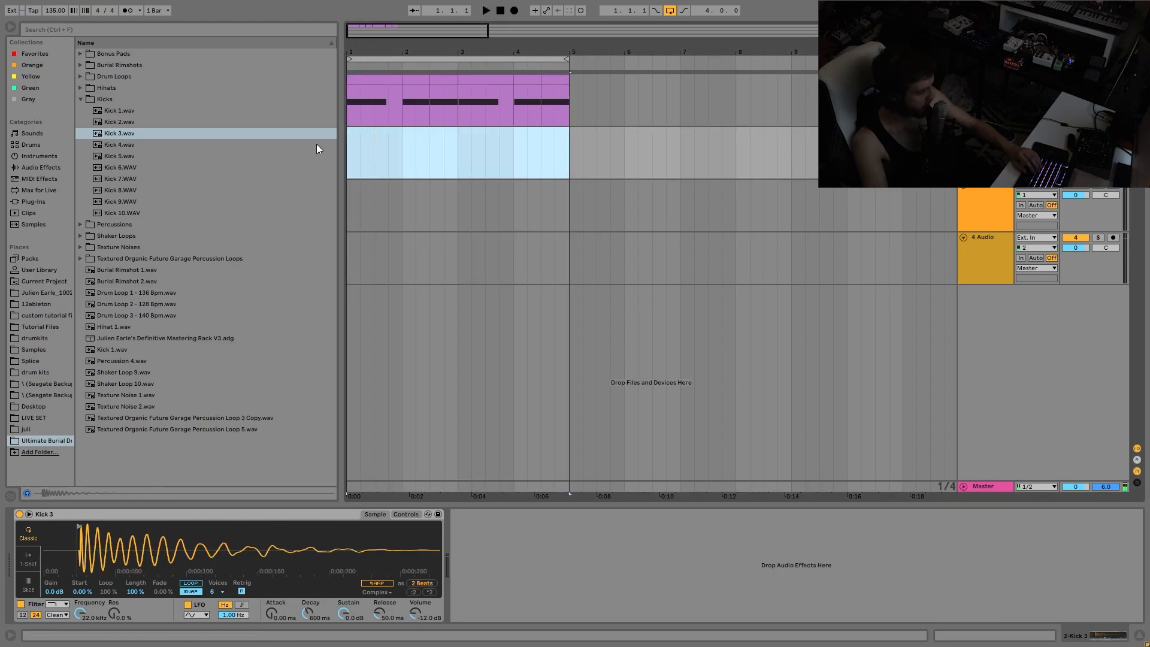
key("ctrl+shift+m")
key("space")
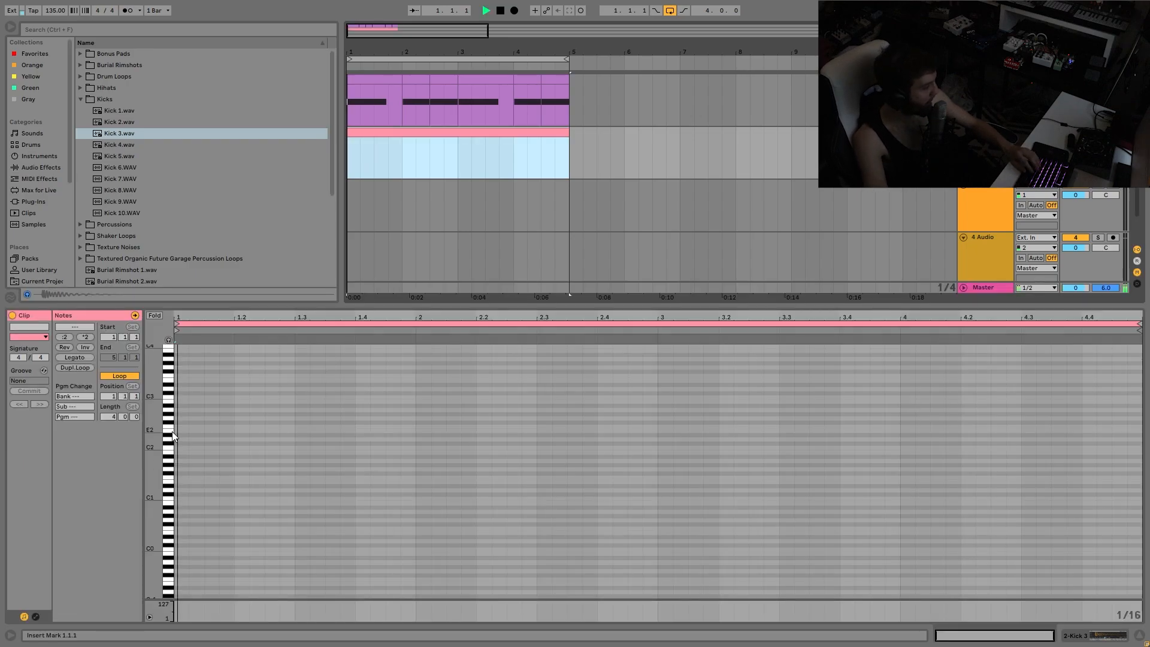
key("space")
Add a short B2 note in the Kick 3 clip and shift it to start at 1.2.3
double_click(200, 403)
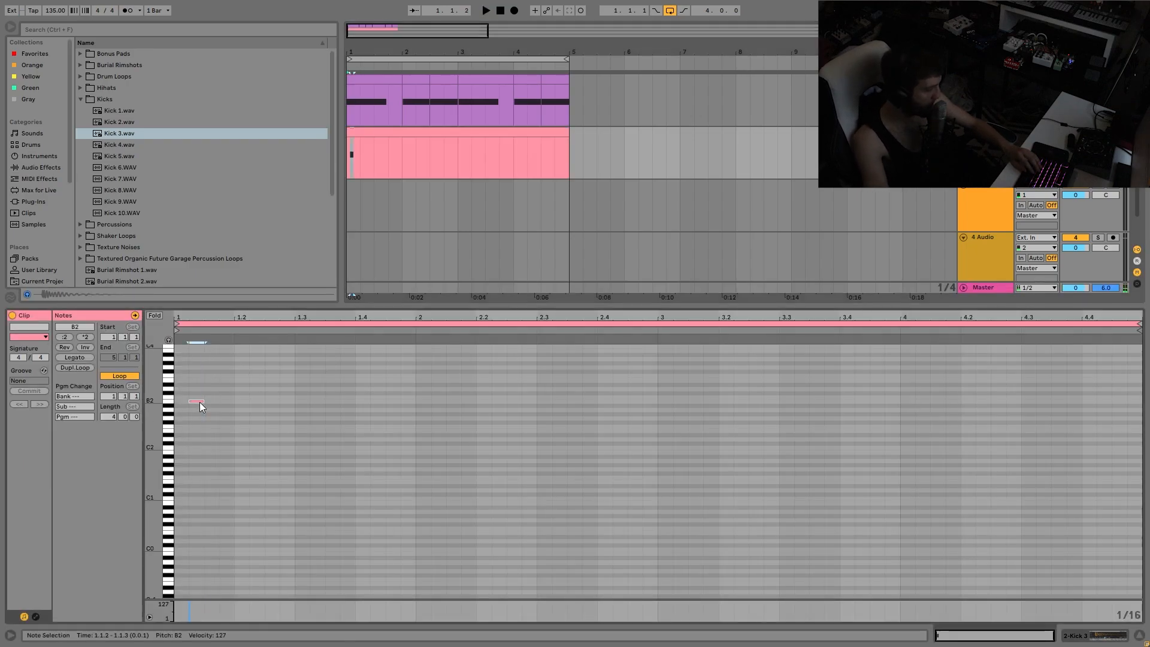
key("Right")
key("Right")
key("Right")
key("Right")
key("Right")
key("Right")
key("Right")
key("Right")
key("Left")
key("Left")
key("Left")
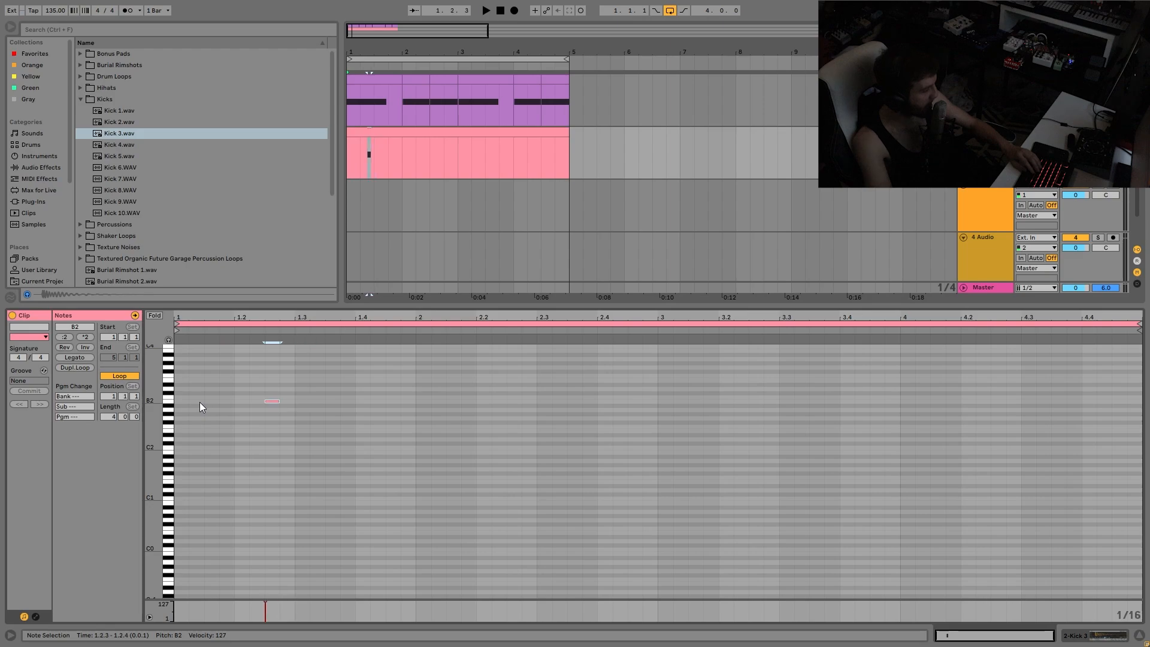
Lengthen the Kick 3 note to span 1.2.3 to 1.4.1 while auditioning the loop
key("space")
key("shift+Right")
key("shift+Right")
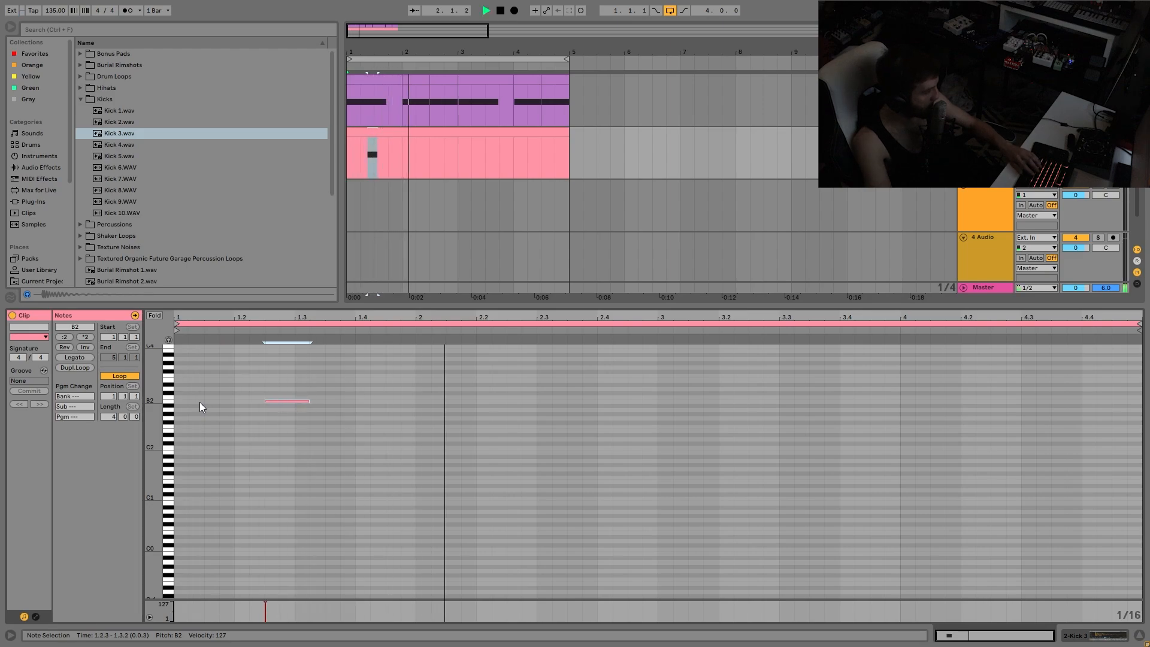
key("Right")
key("shift+Right")
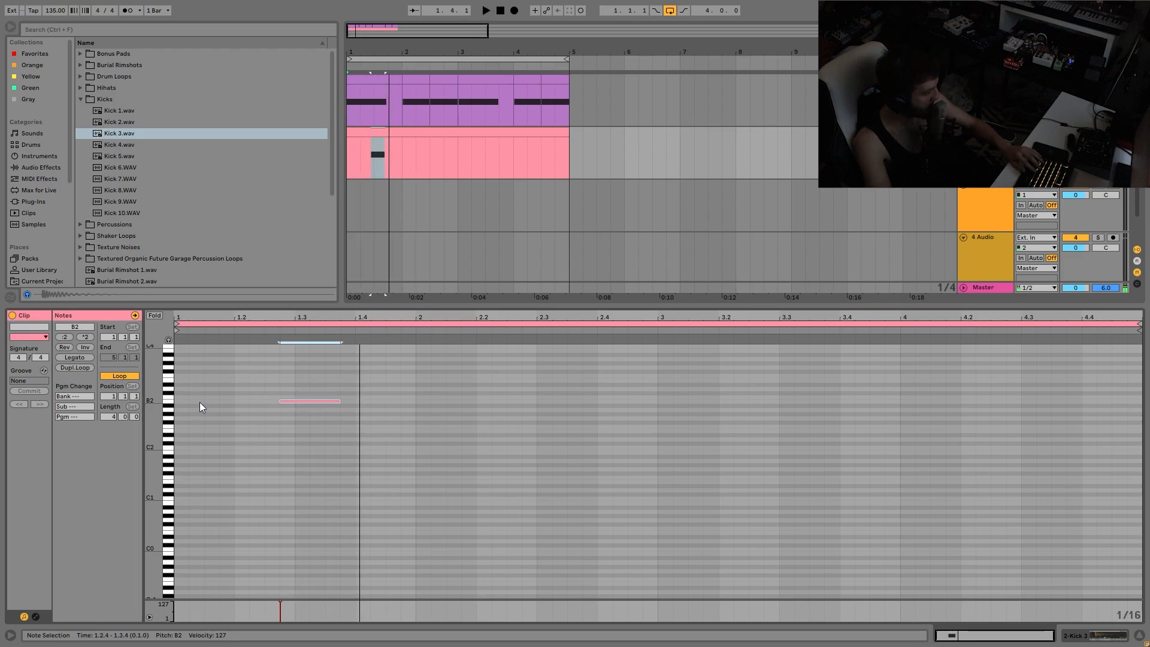
key("Left")
key("shift+Right")
key("shift+Right")
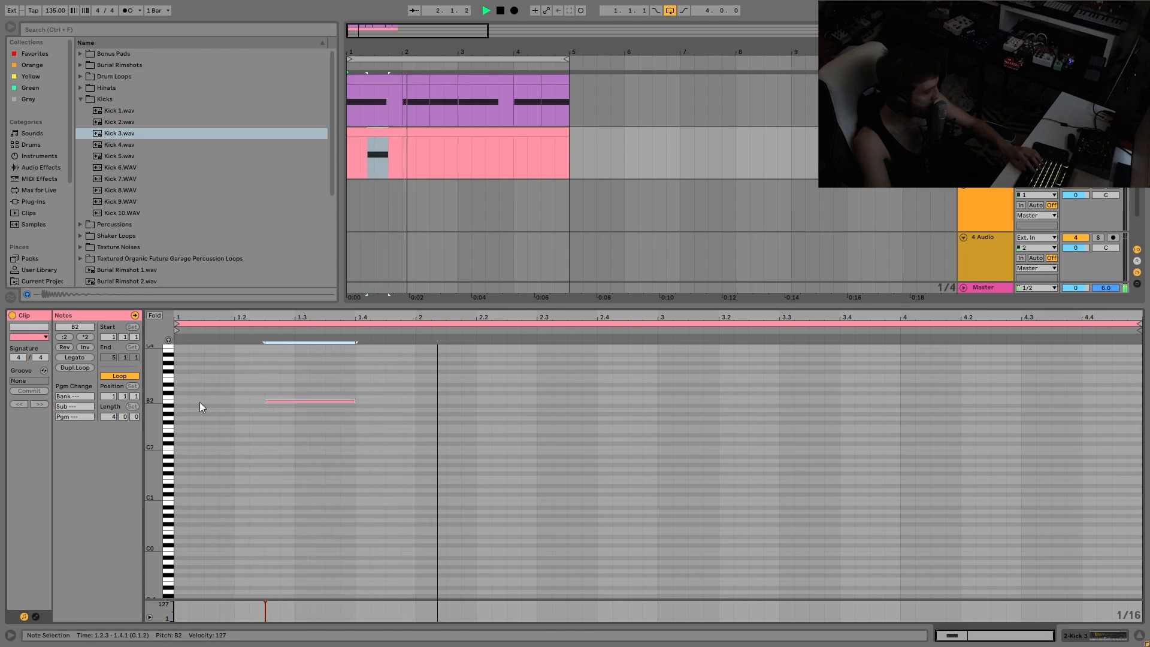
Duplicate the Kick 3 note into bar 2, nudge the copy to start slightly after 2.3.2, and play the loop
left_click_drag(311, 361, 530, 436)
key("ctrl+d")
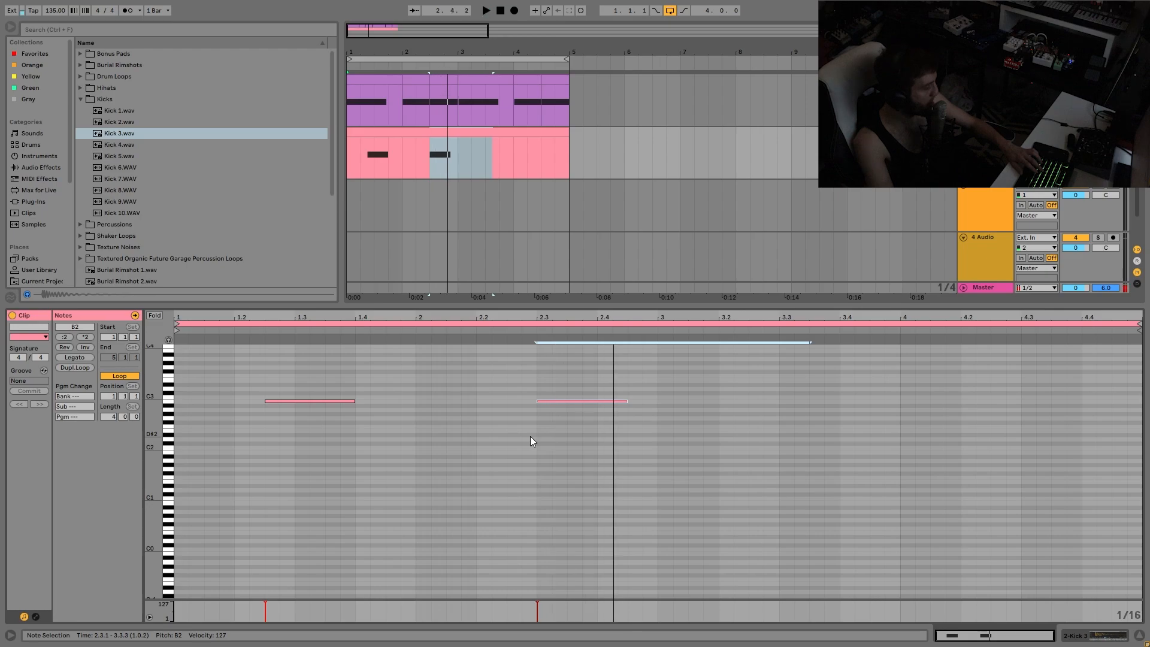
key("Right")
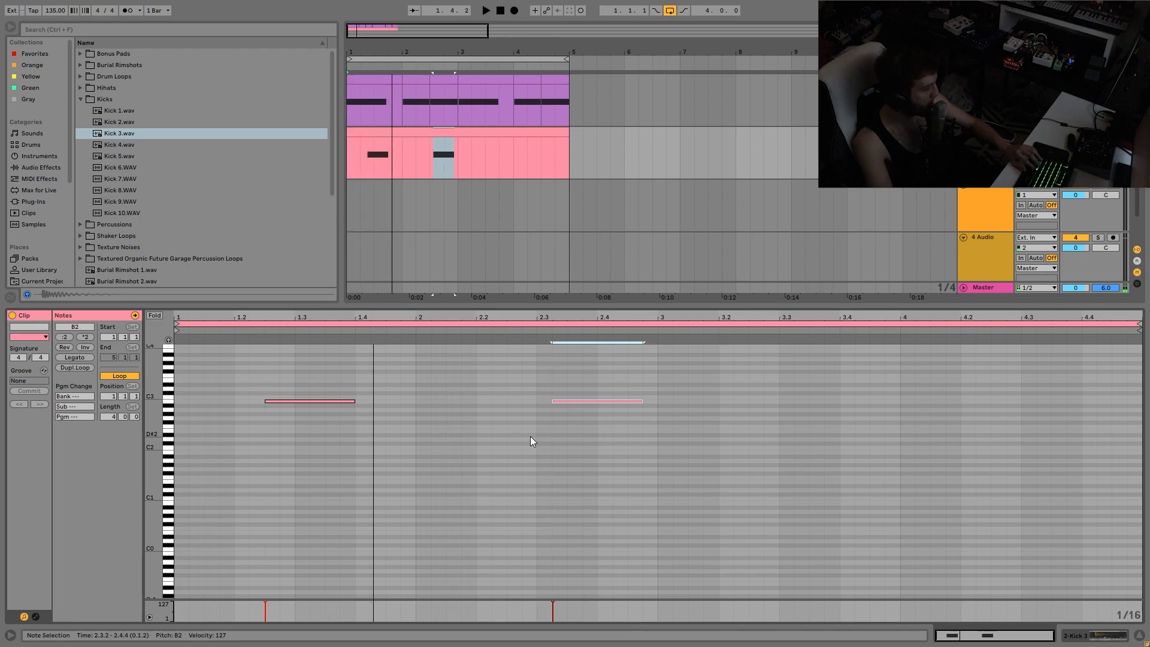
key("alt+Right")
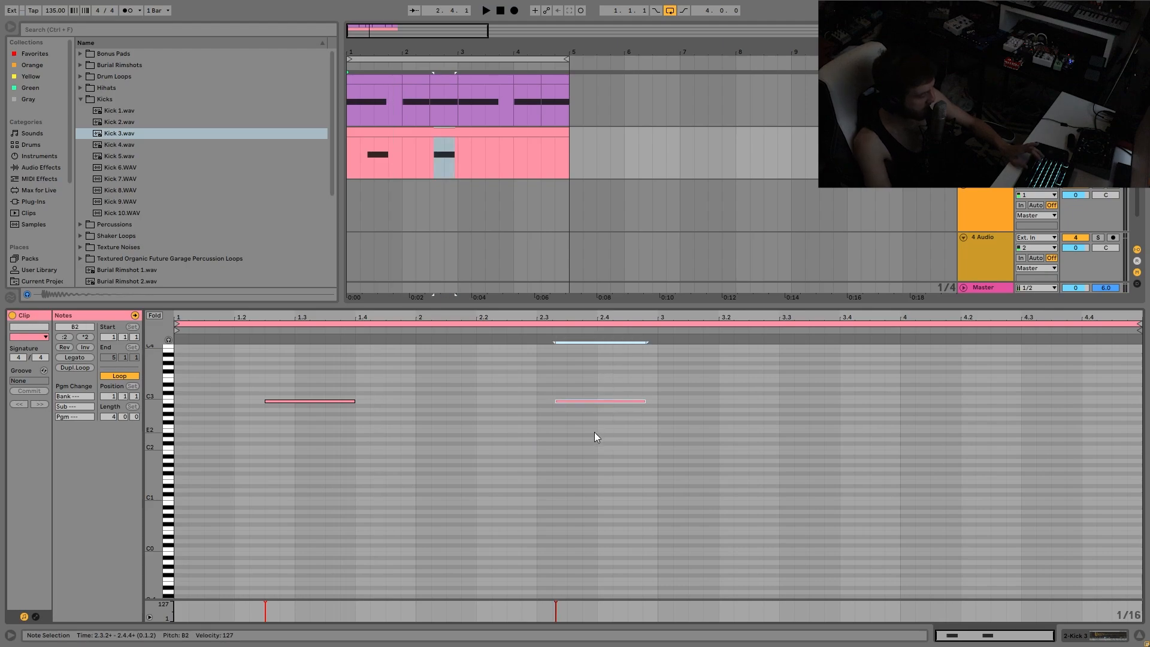
key("alt+Right")
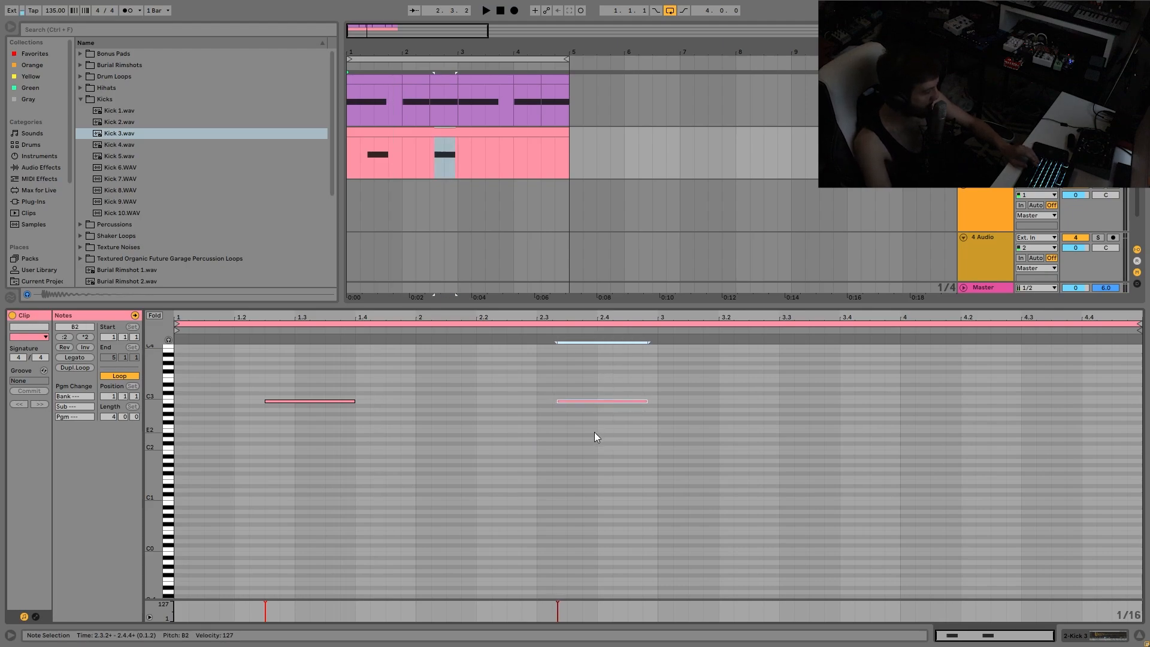
key("space")
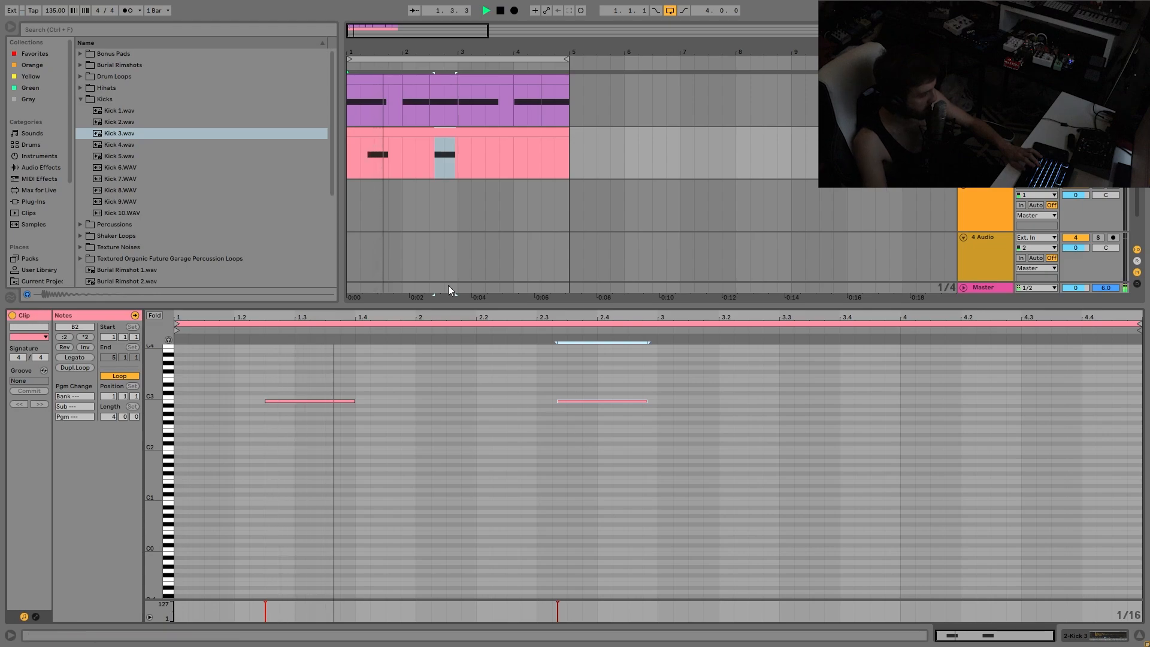
Shift the second Kick 3 note two sixteenths earlier, to start slightly after 2.2.4
left_click_drag(459, 156, 348, 142)
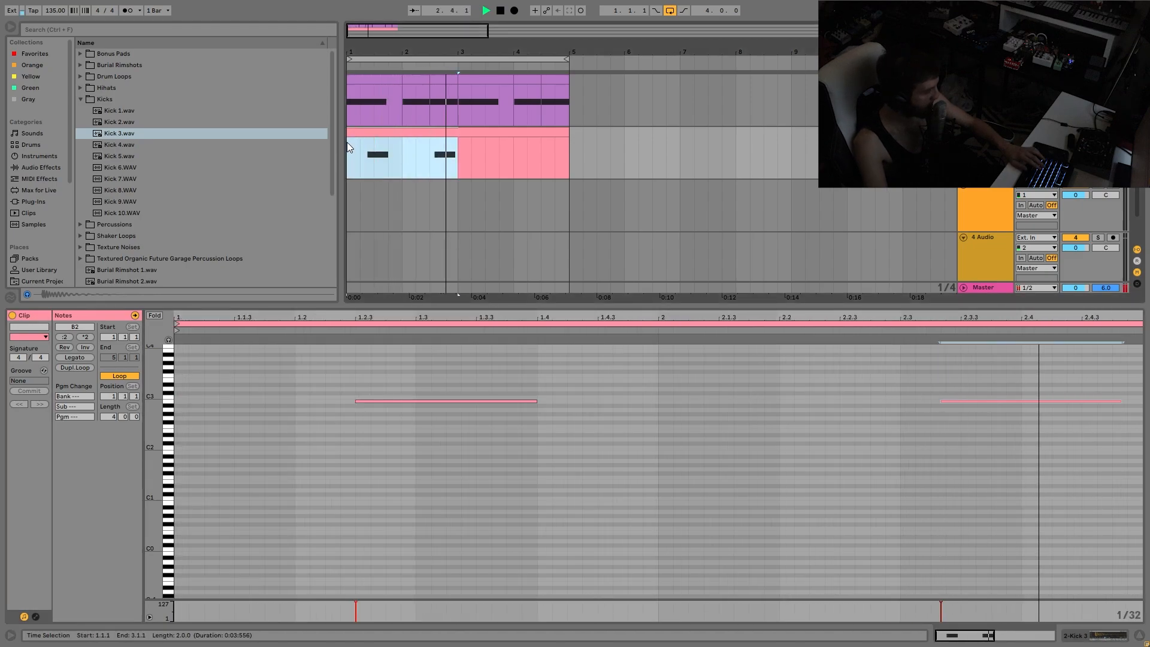
left_click(413, 131)
key("space")
key("space")
left_click_drag(570, 382, 587, 447)
key("Left")
key("Left")
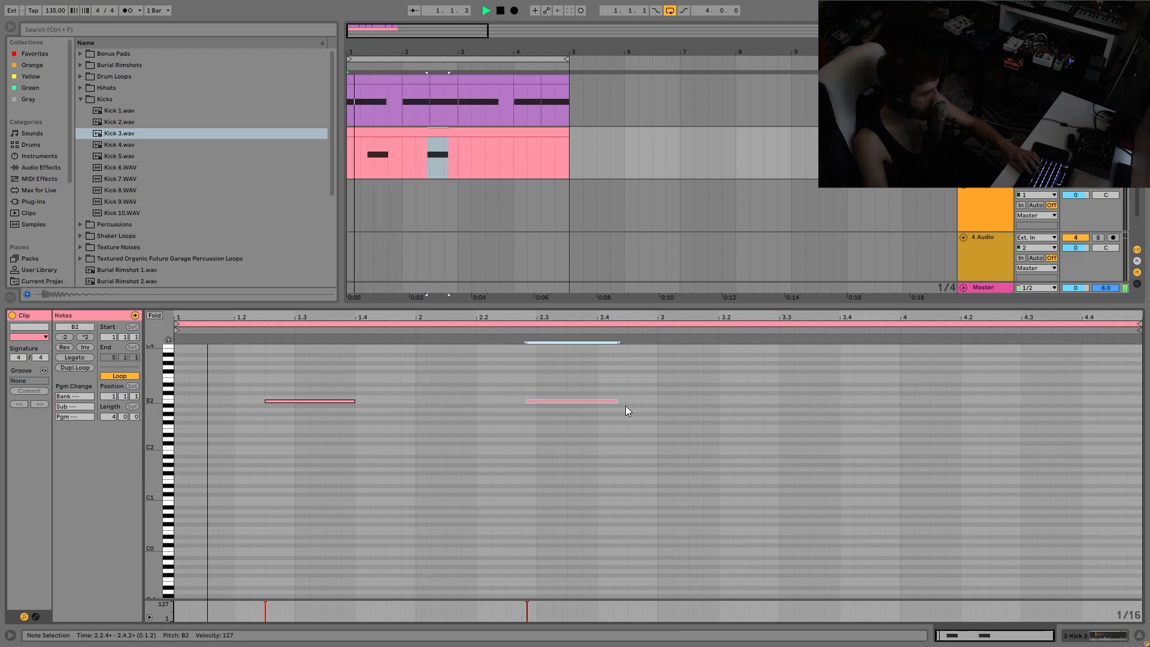
Duplicate both Kick 3 notes into bars 3 and 4, and add a closing B2 note from slightly after 4.4.2 to the clip's end
left_click_drag(296, 384, 747, 451)
key("ctrl+d")
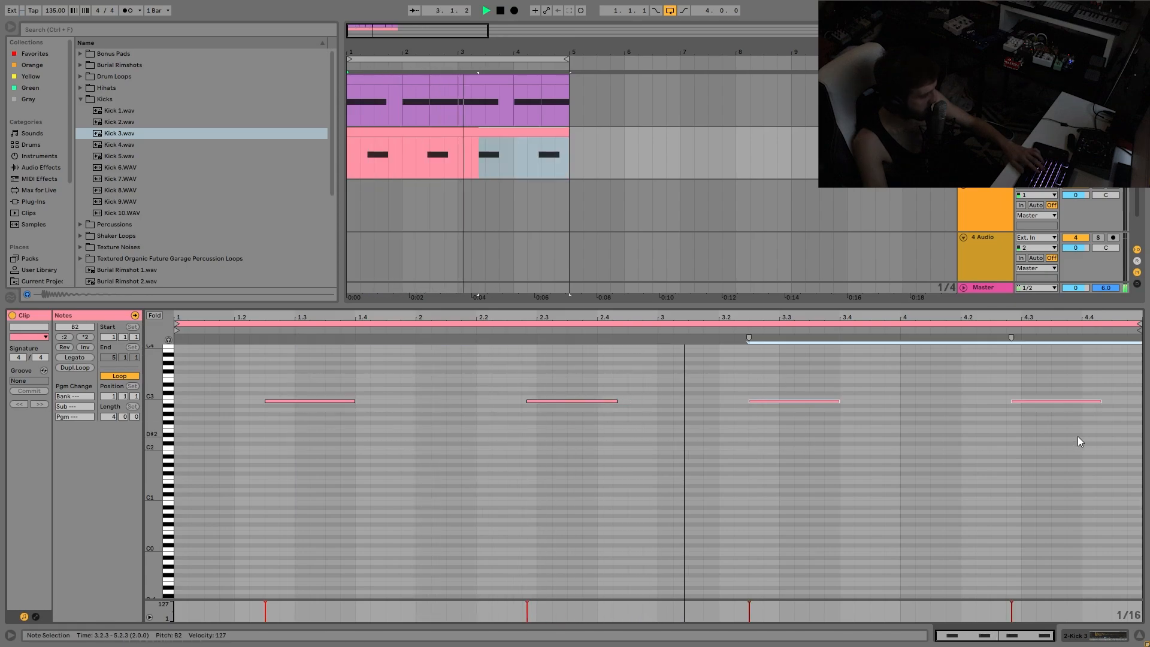
double_click(1132, 401)
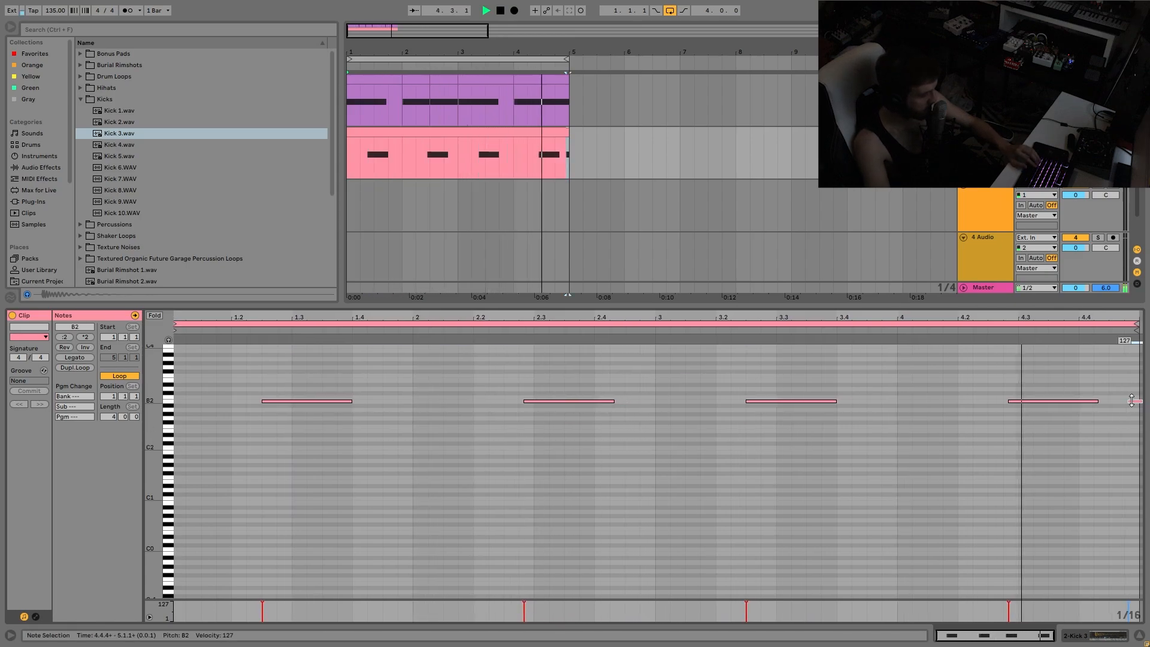
key("Left")
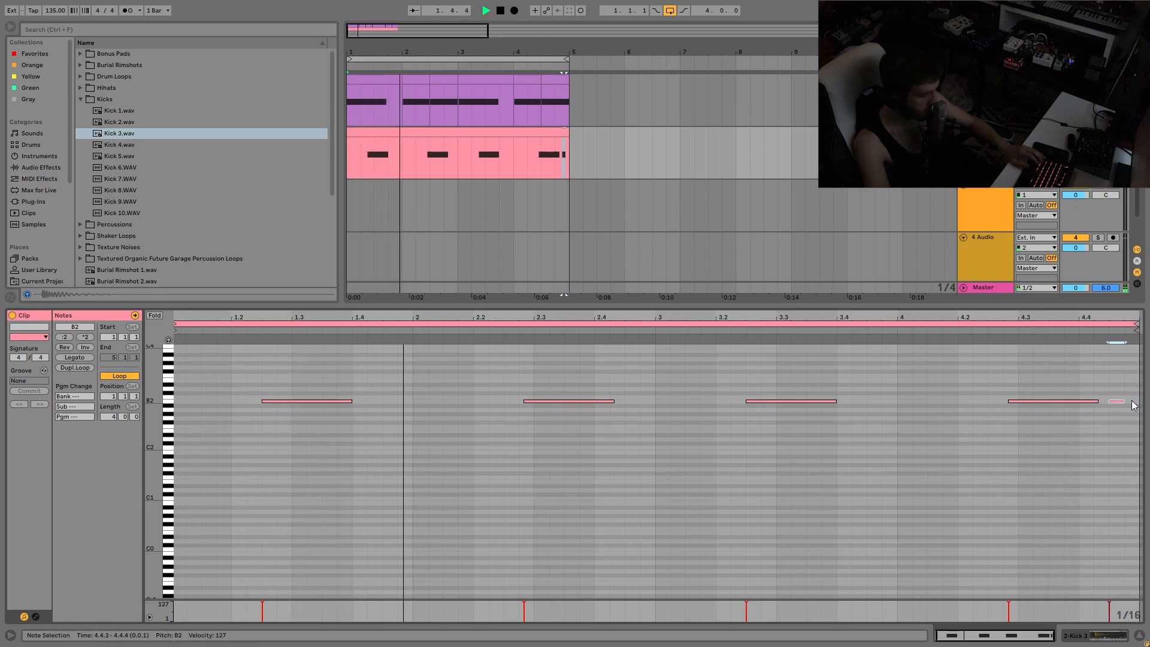
key("Left")
left_click(1134, 406, "shift")
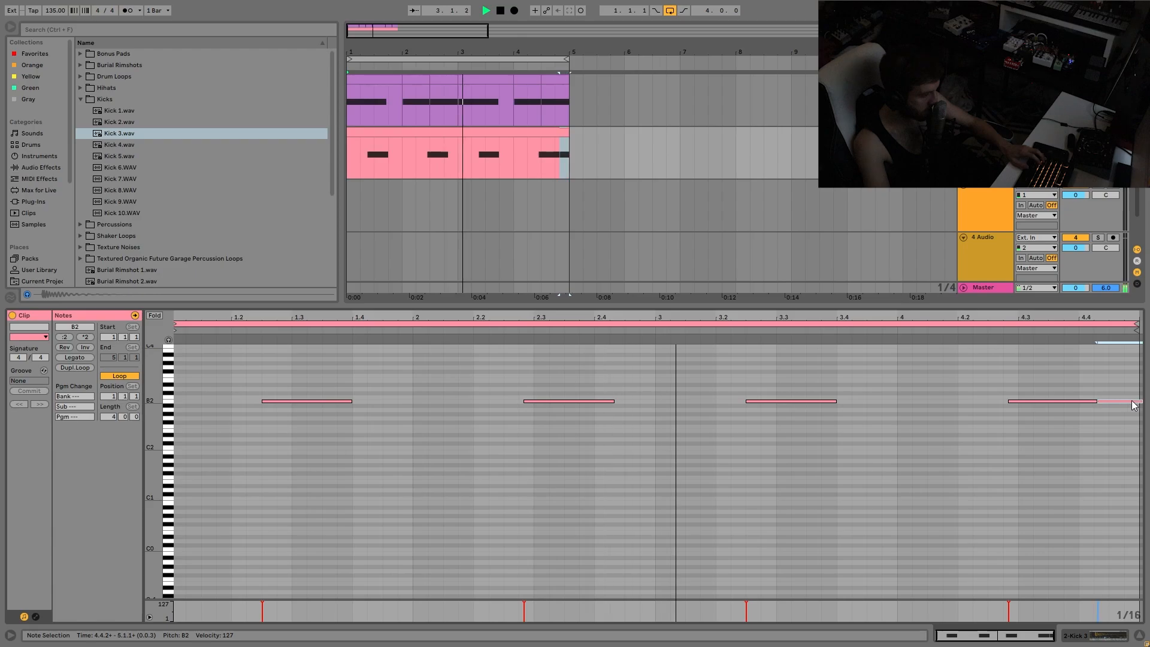
Insert a new MIDI track below the Kick 3 track and load Kick 8.WAV onto it
key("shift+Tab")
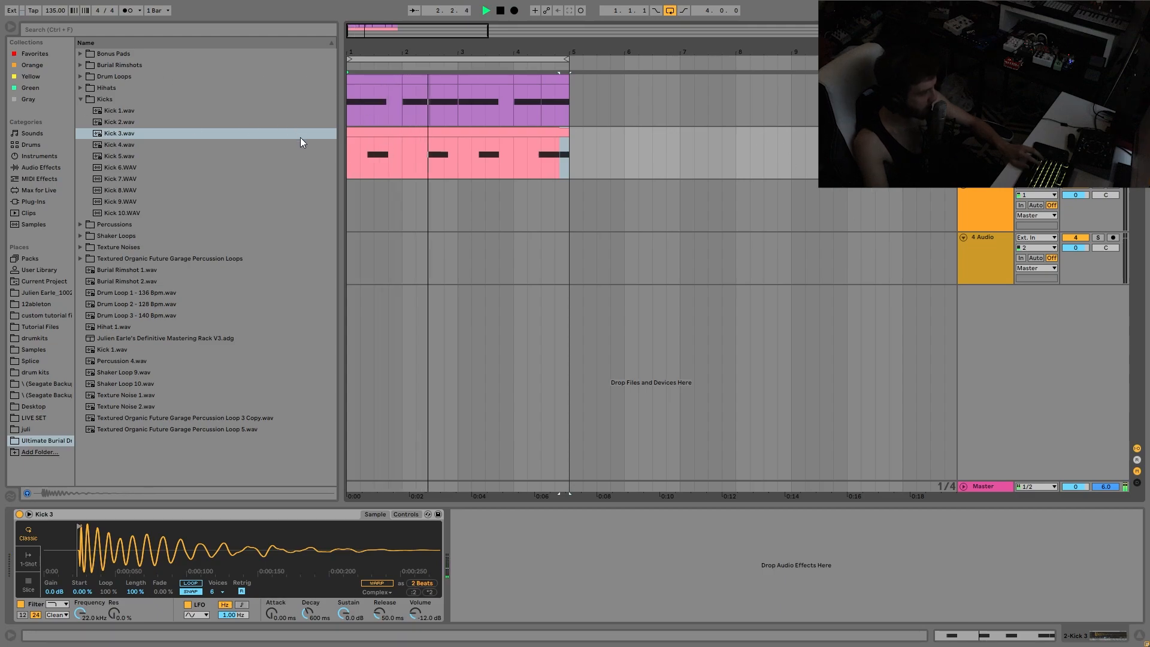
key("ctrl+shift+t")
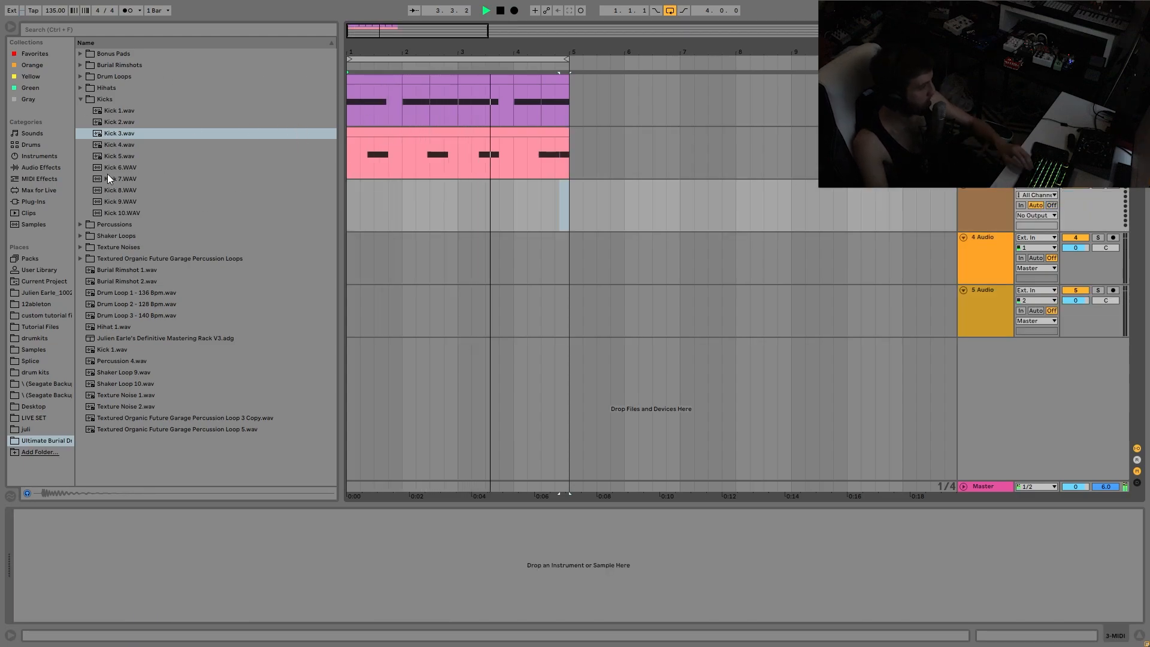
left_click(122, 190)
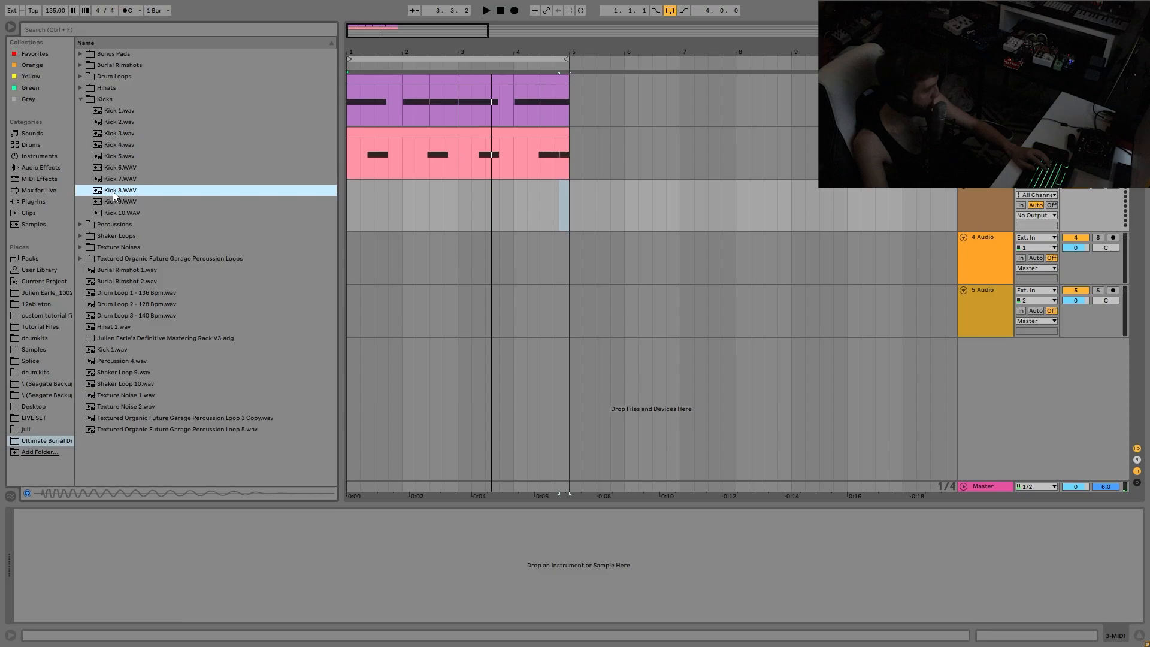
double_click(114, 192)
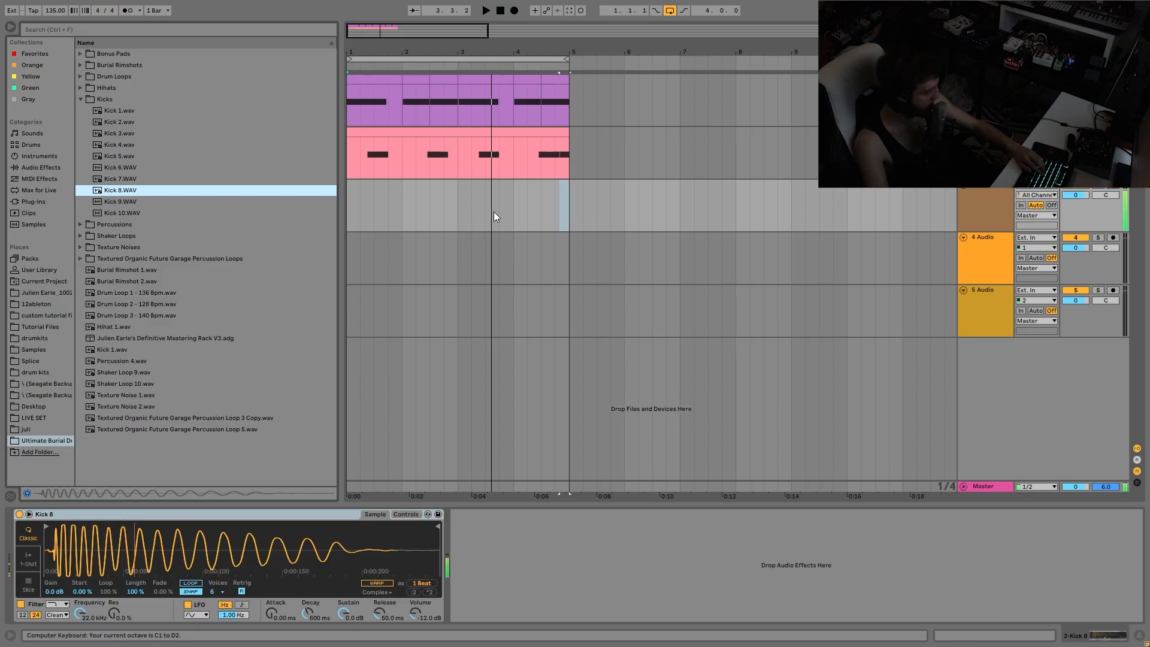
Lower the Kick 8 track's volume to -7.8 dB and create an empty four-bar MIDI clip on it
left_click_drag(570, 214, 331, 207)
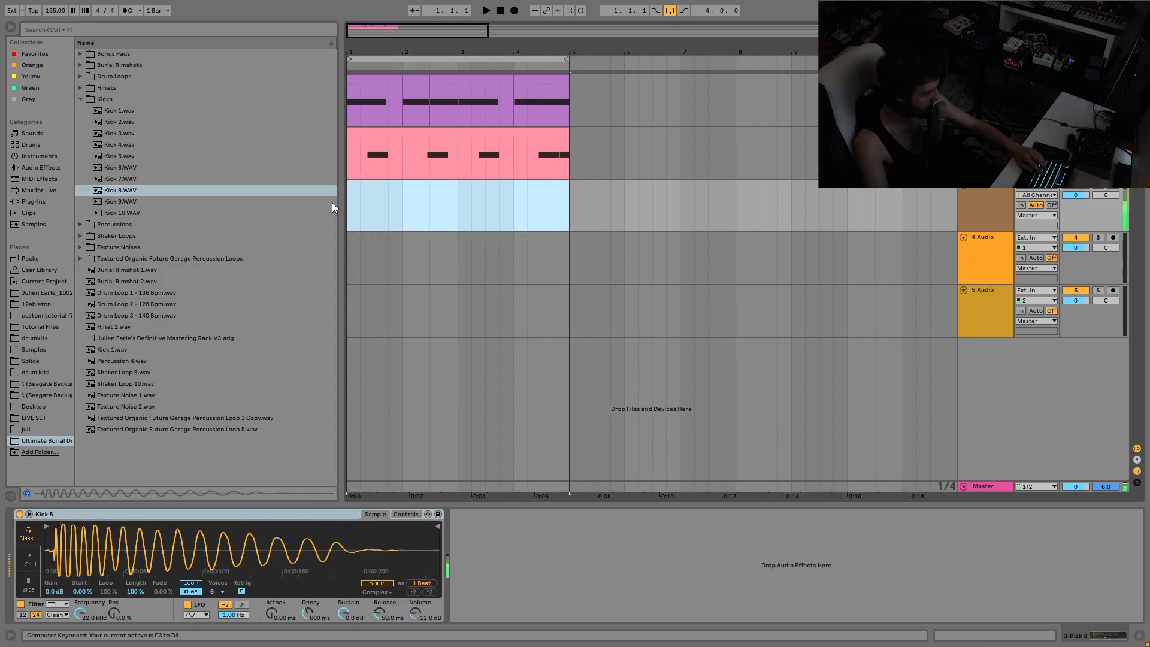
left_click_drag(1071, 194, 1070, 216)
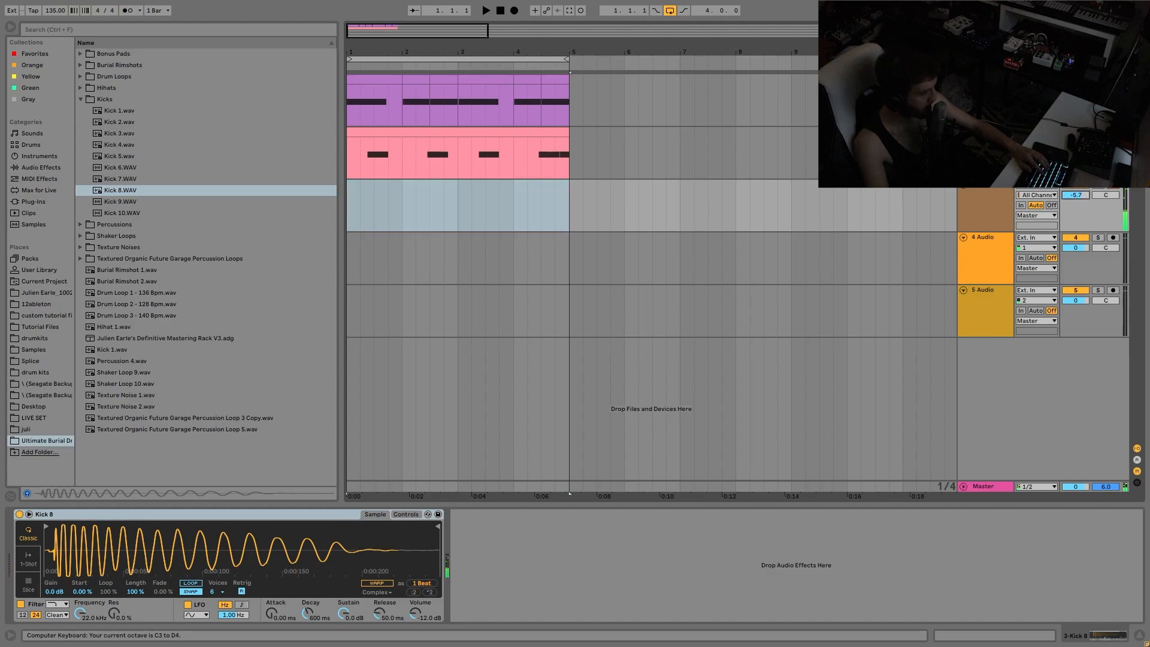
left_click(570, 212, "shift")
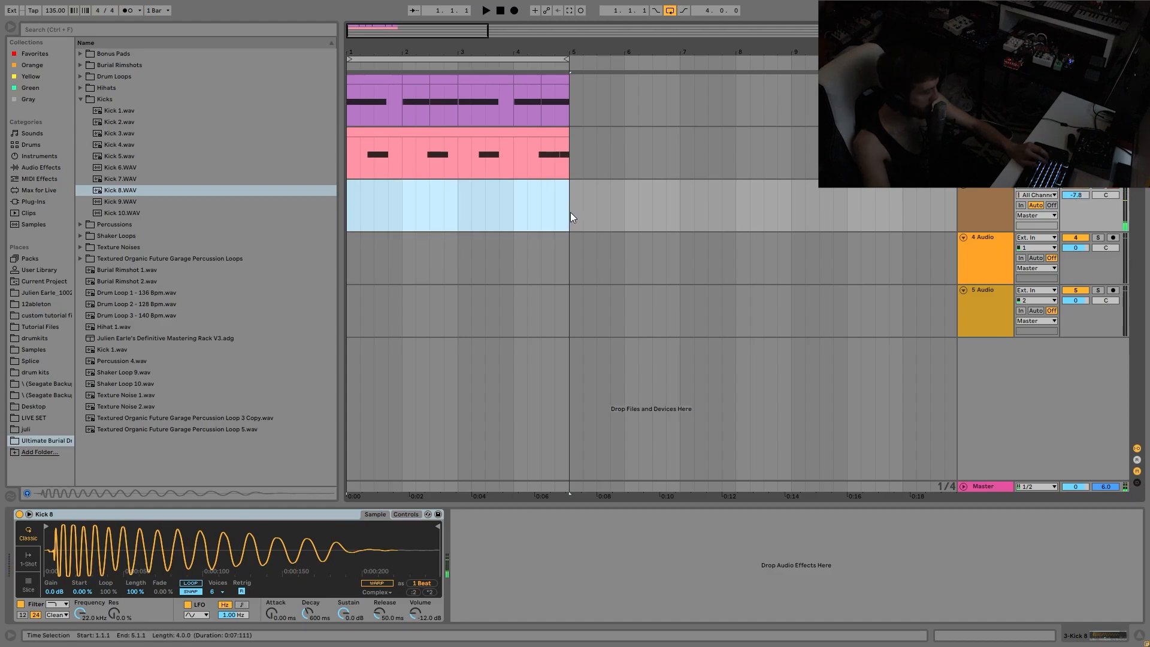
key("ctrl+shift+m")
Add an F3 note three sixteenths long starting slightly after 1.3.2 in the Kick 8 clip, and duplicate bars 1–2 into bars 3–4
key("space")
key("space")
key("space")
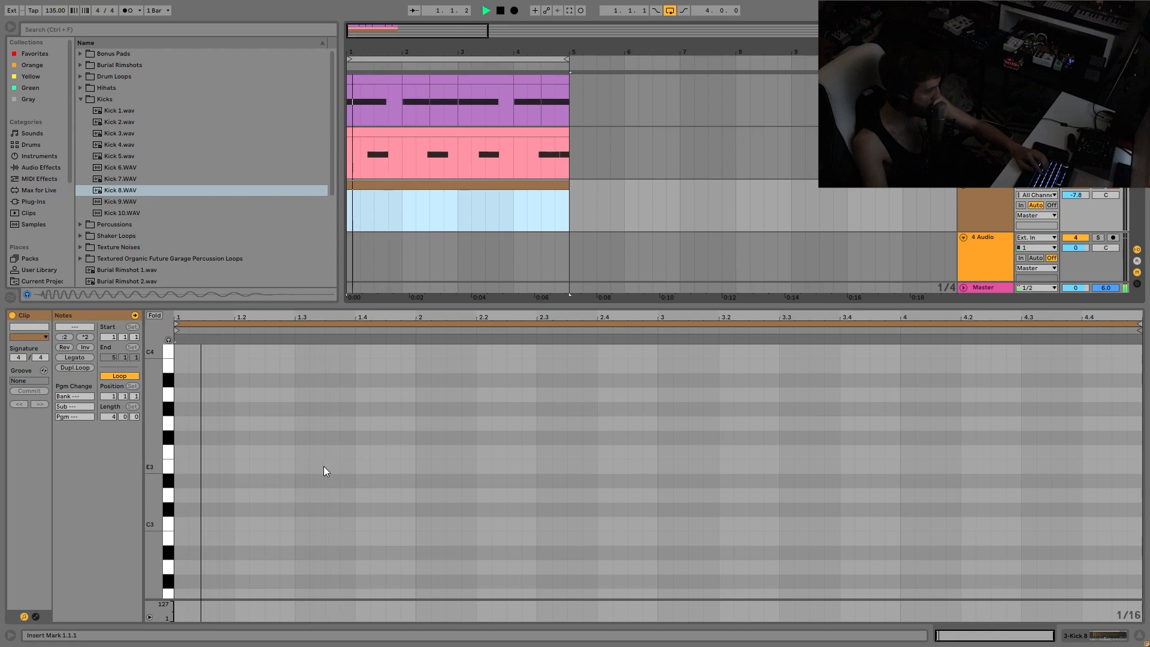
key("space")
double_click(322, 454)
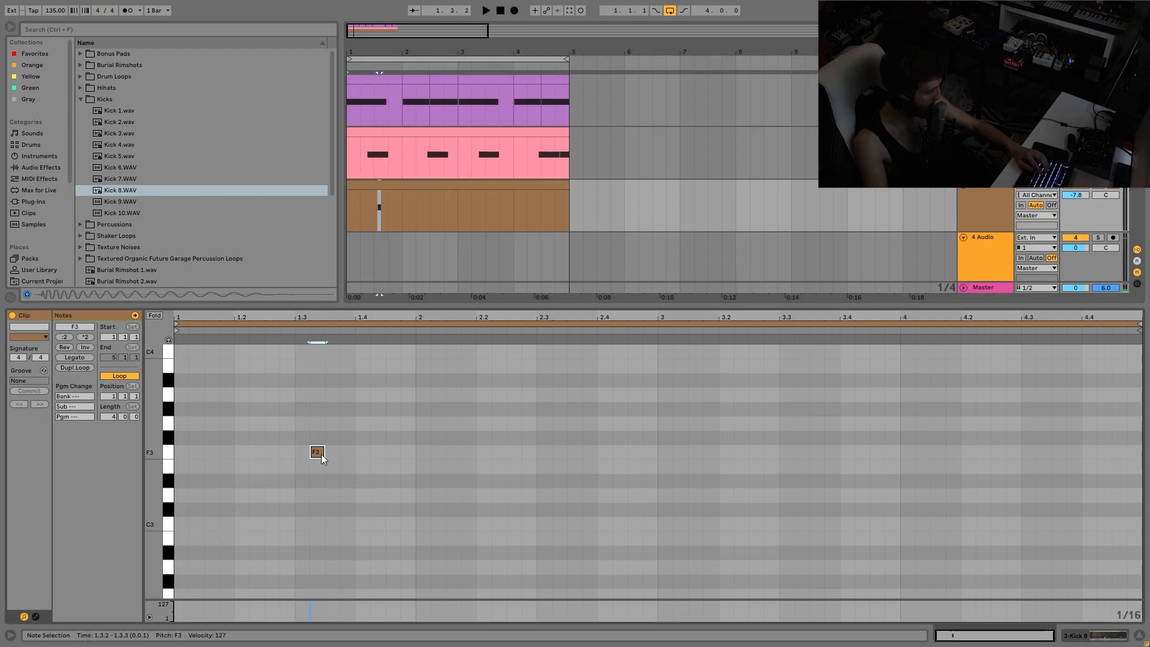
key("shift+Right")
key("space")
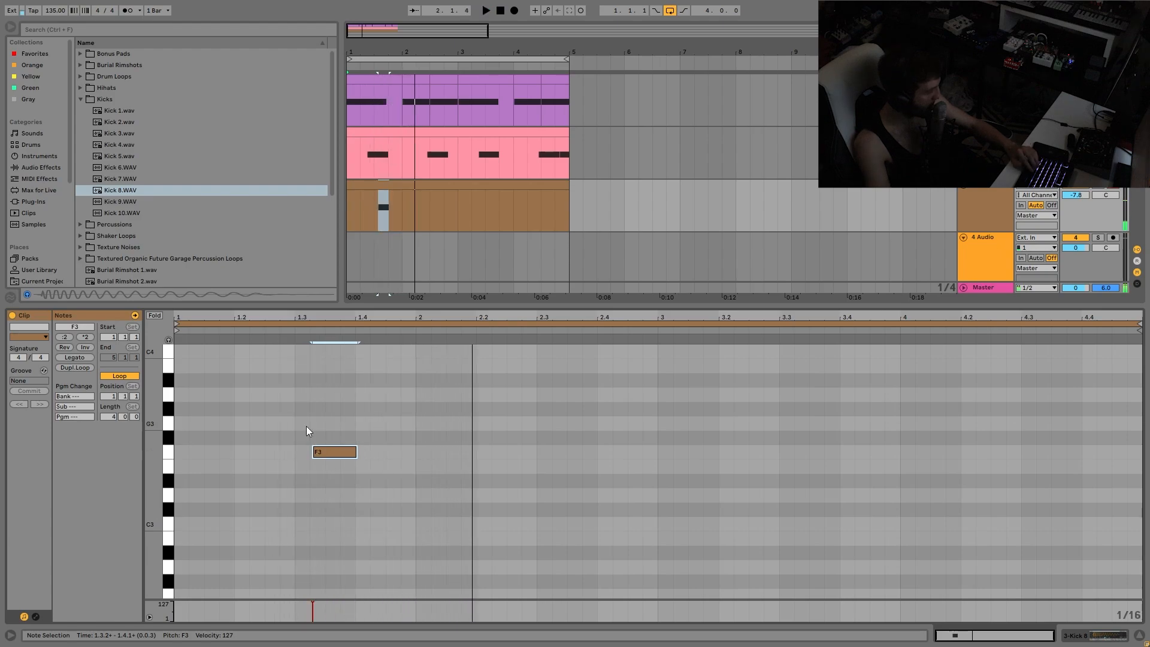
left_click_drag(463, 213, 343, 193)
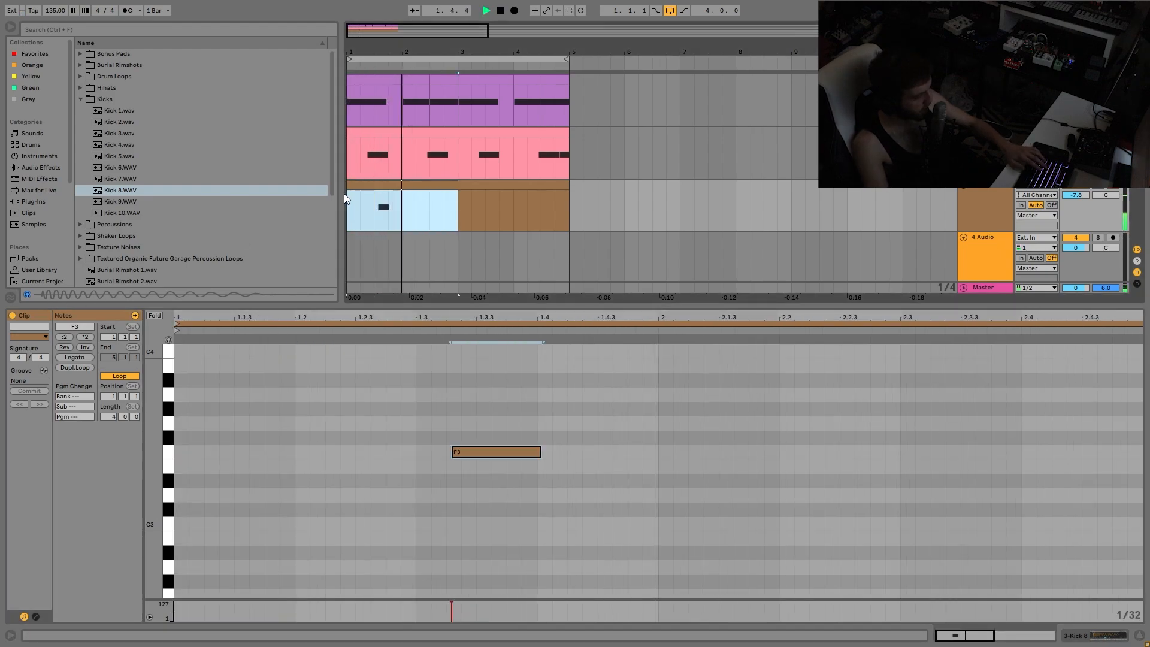
key("ctrl+d")
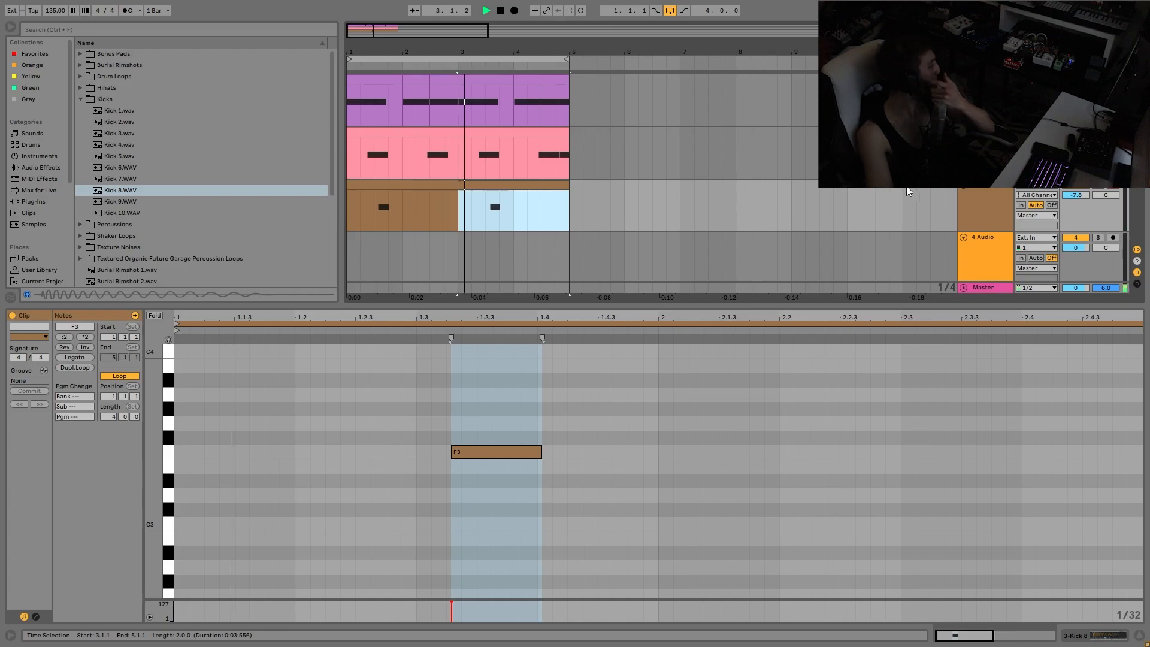
Insert a new MIDI track below Kick 8 and lower the Kick 8 track's volume to -10.0 dB
left_click(999, 230)
key("ctrl+shift+t")
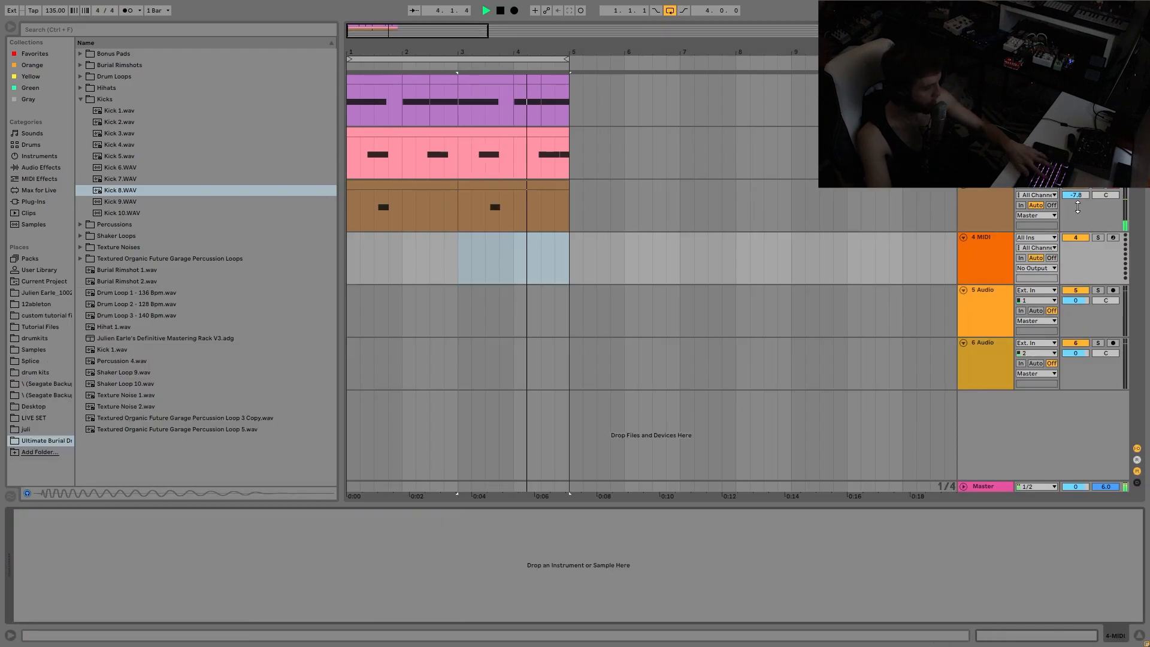
left_click_drag(1076, 196, 1076, 203)
left_click(983, 267)
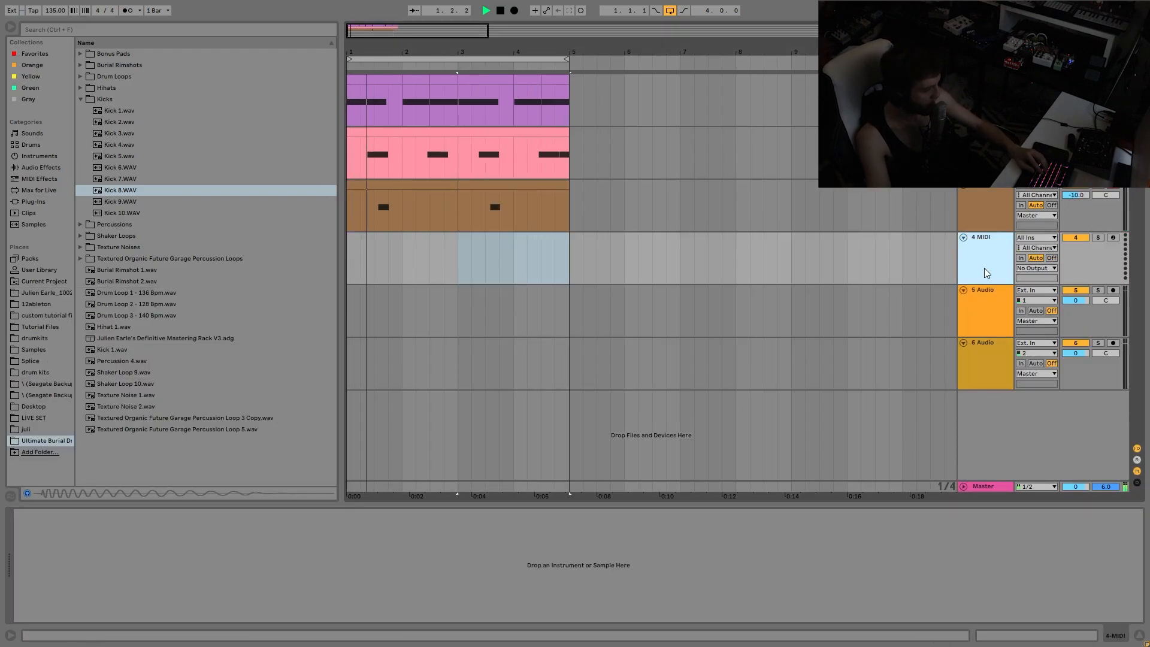
Audition the Burial Rimshots samples, load Burial Rimshot 8.WAV onto the new MIDI track, and trim the sample start to its transient
key("space")
left_click(80, 65)
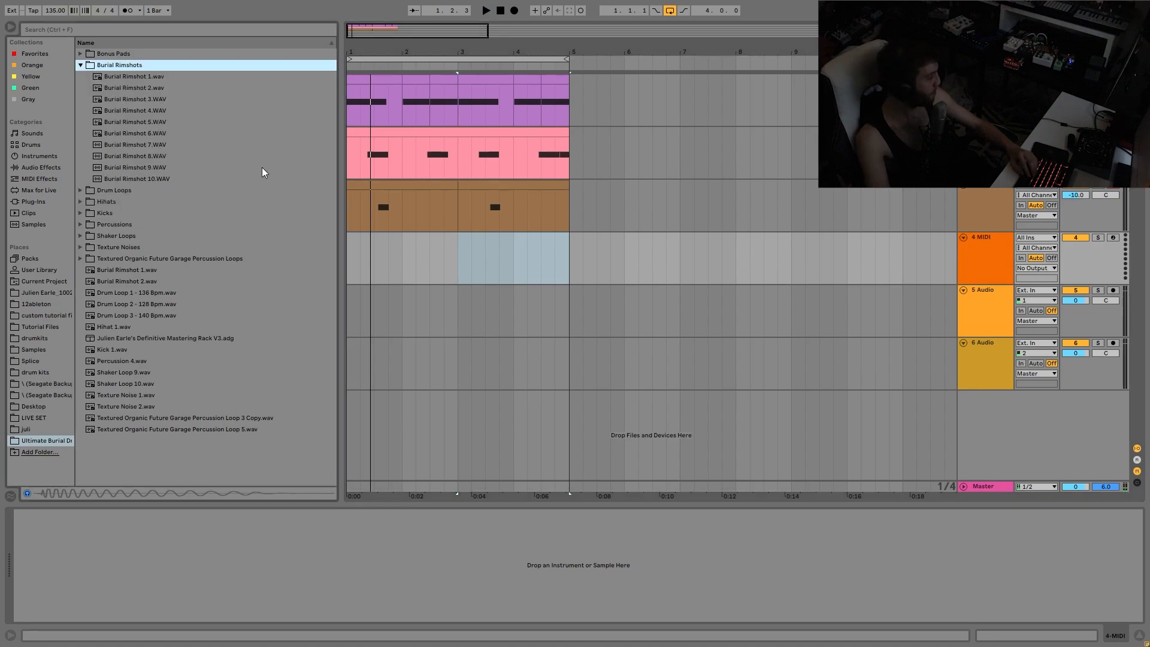
left_click(150, 123)
key("Up")
key("Up")
key("Up")
key("Up")
key("Up")
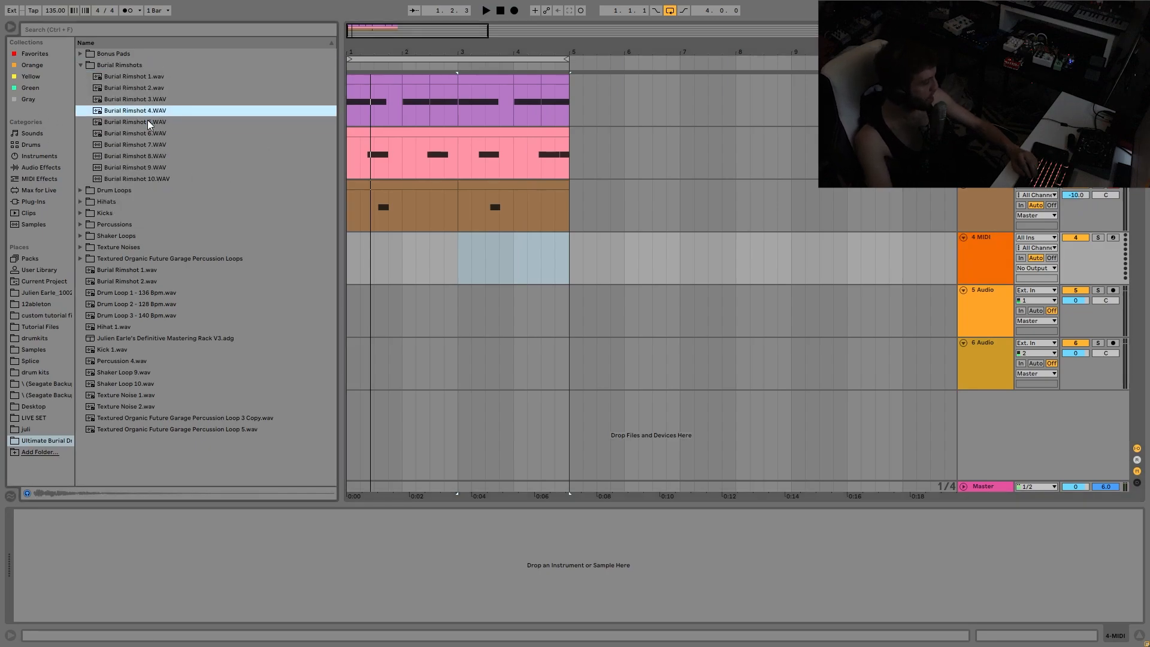
key("Down")
key("Down")
key("Down")
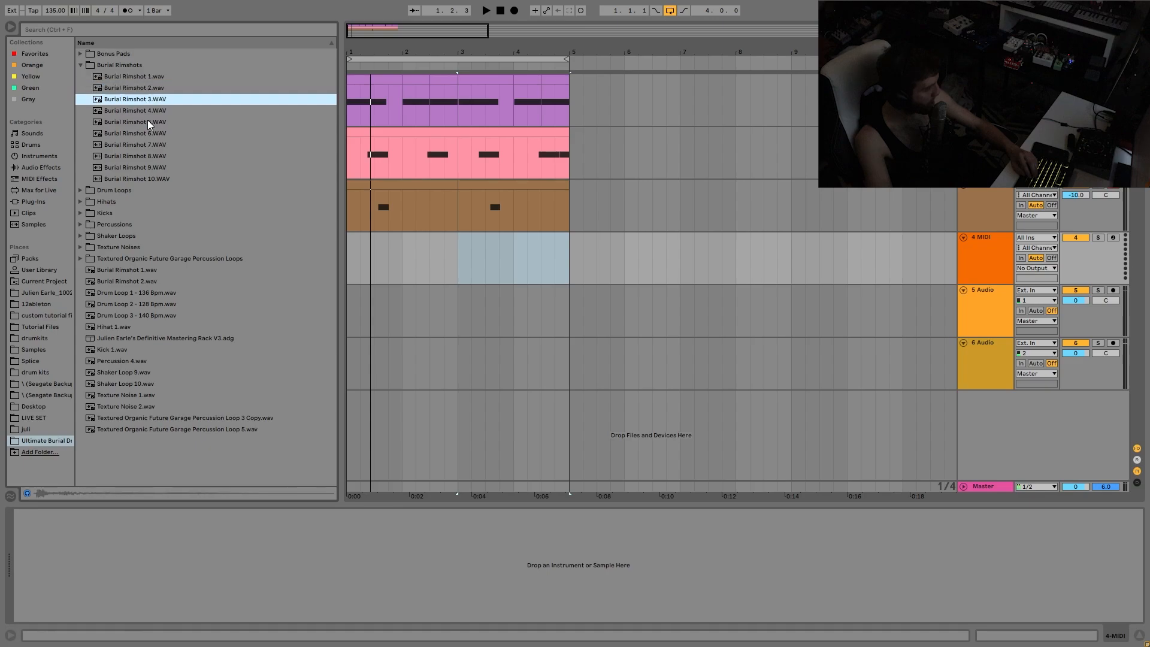
left_click(159, 168)
key("Left")
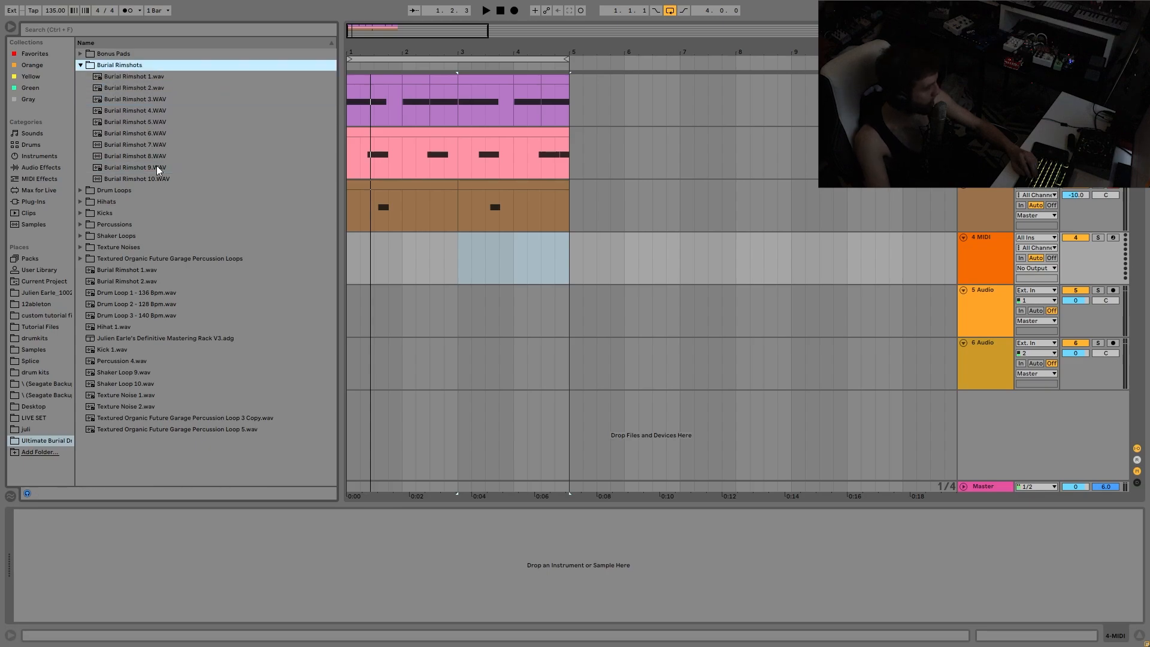
left_click(144, 158)
key("Up")
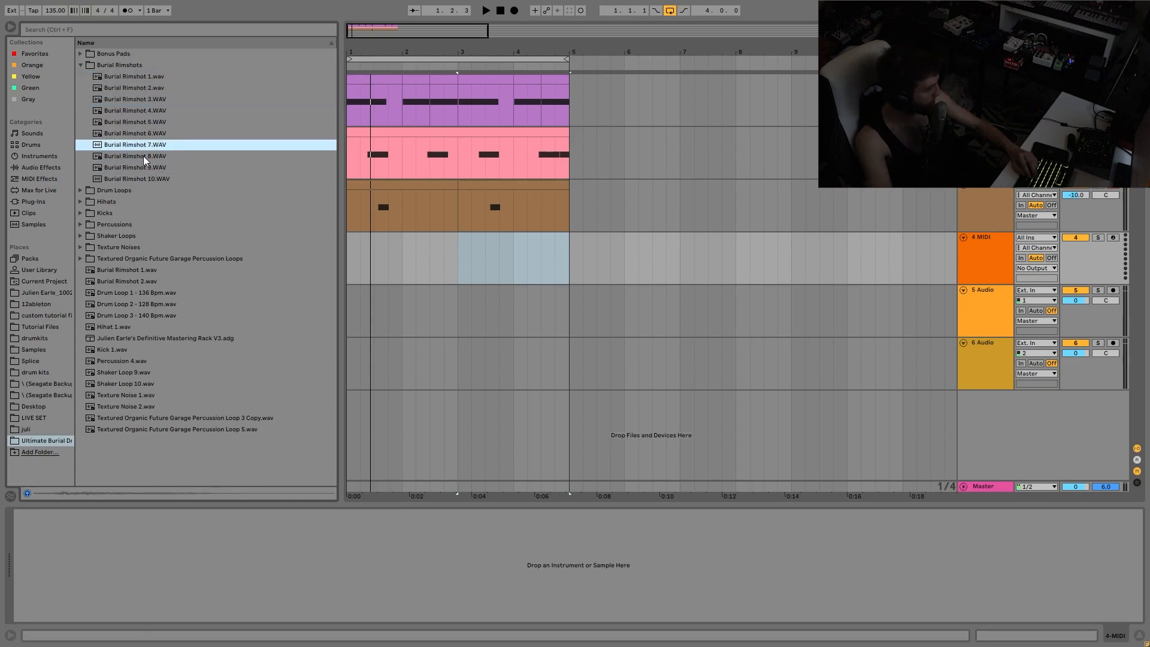
double_click(144, 159)
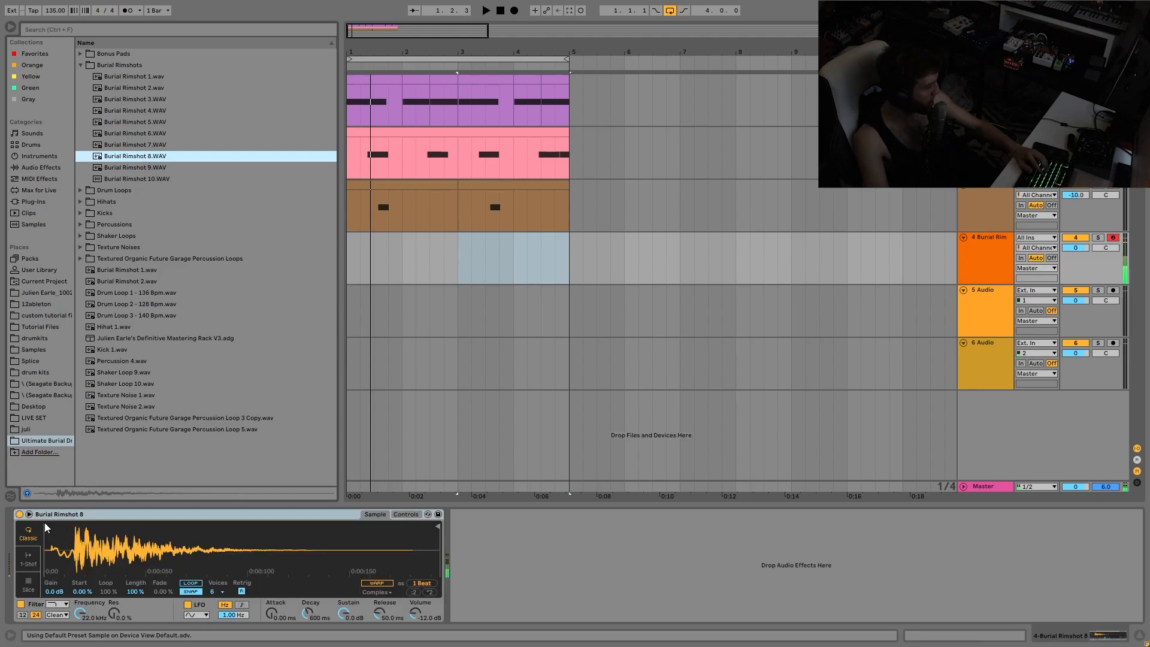
left_click(58, 528)
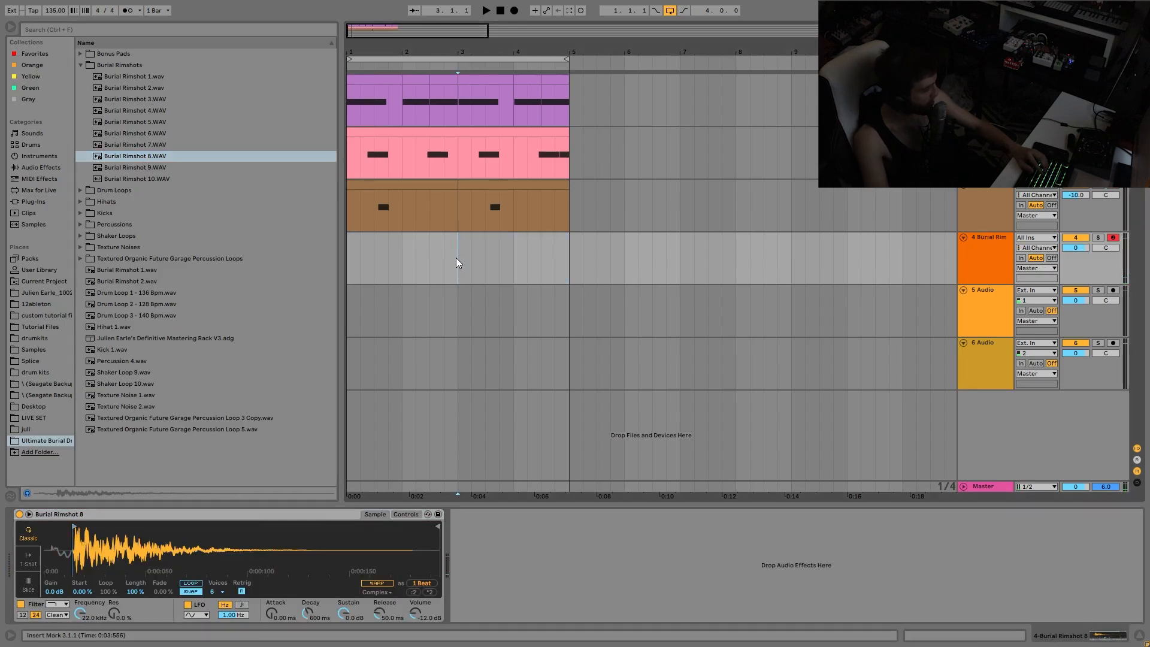
Create a two-bar clip on the Burial Rimshot 8 track and add a C3 note from 1.2.1 to 1.3.4
left_click_drag(458, 256, 313, 251)
key("ctrl+shift+m")
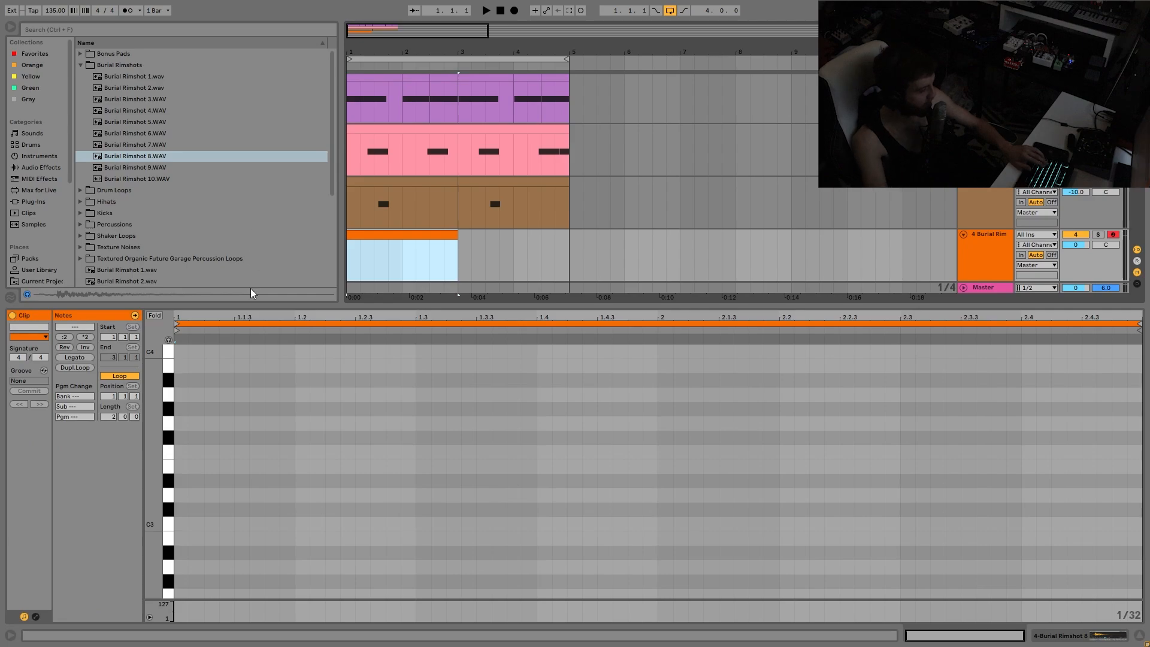
left_click(301, 524)
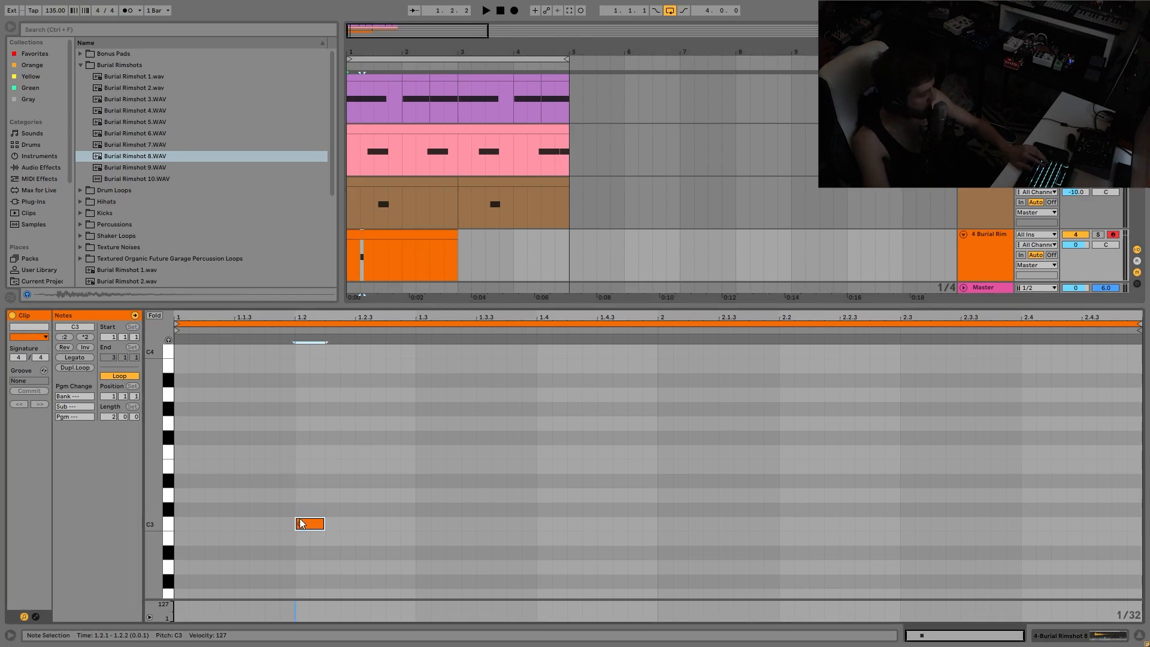
key("shift+Right")
key("shift+Right")
key("shift+Right")
key("shift+Right")
key("shift+Right")
key("shift+Right")
key("shift+Right")
key("shift+Right")
key("shift+Right")
key("shift+Right")
key("shift+Right")
key("Right")
key("shift+Right")
key("space")
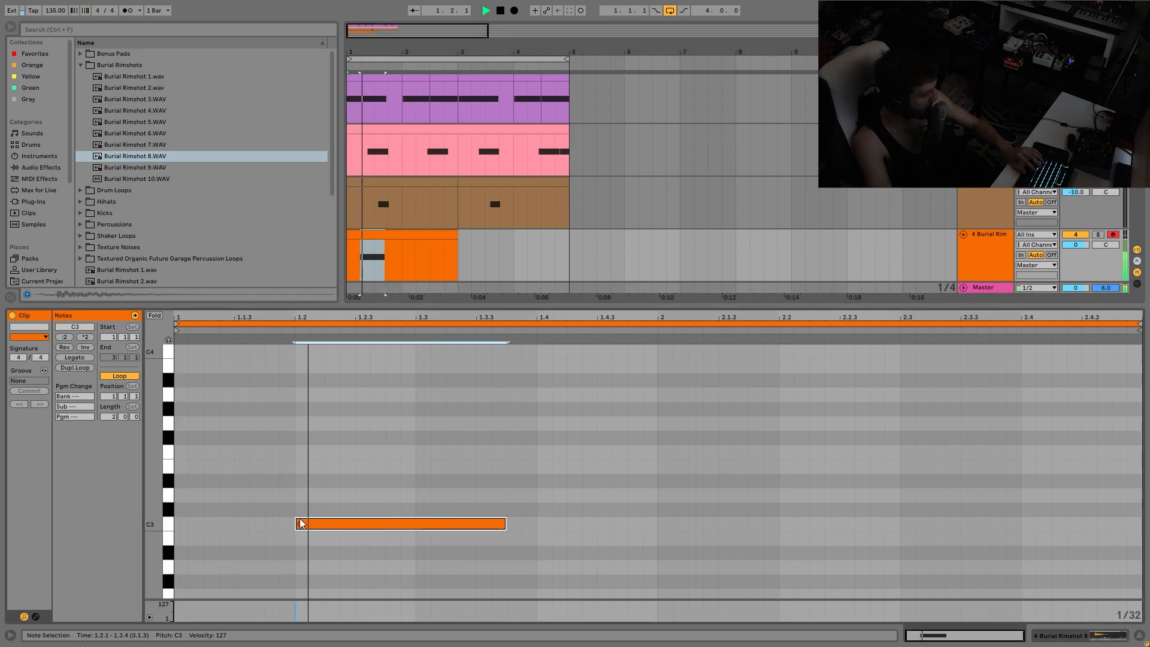
Duplicate bar 1 of the Burial Rimshot 8 track into bars 2, 3 and 4
left_click_drag(400, 259, 344, 247)
key("ctrl+d")
key("ctrl+d")
key("ctrl+d")
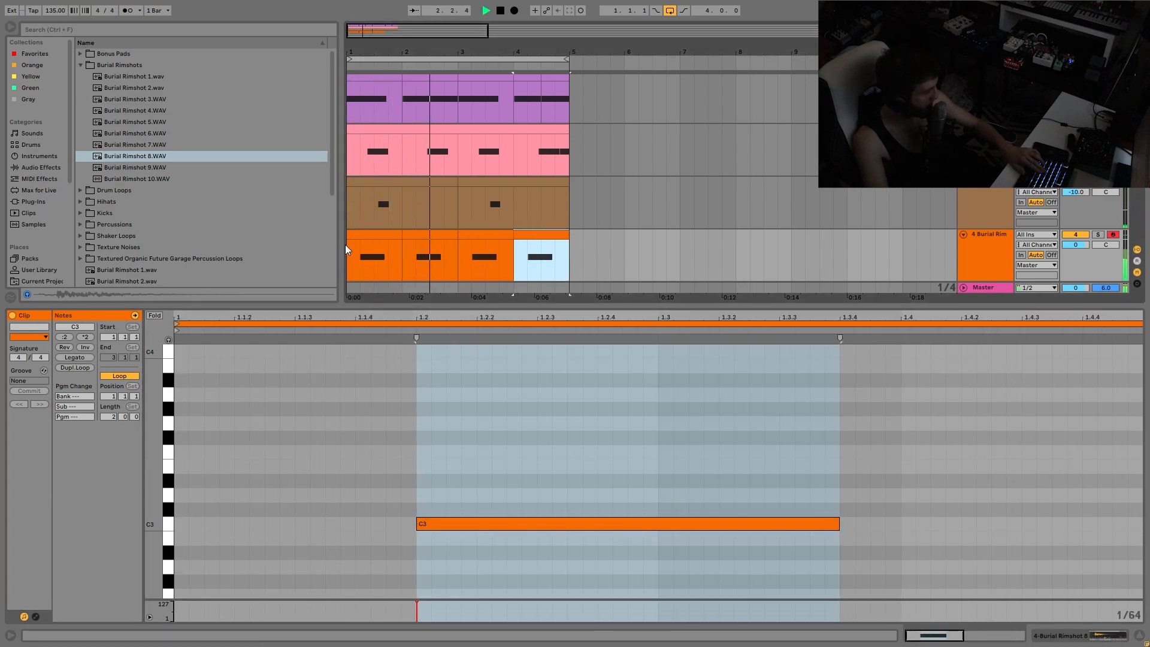
Raise the Burial Rimshot 8 track's volume to 2.1 dB and lower all tracks together by 2 dB
left_click_drag(1079, 244, 997, 208)
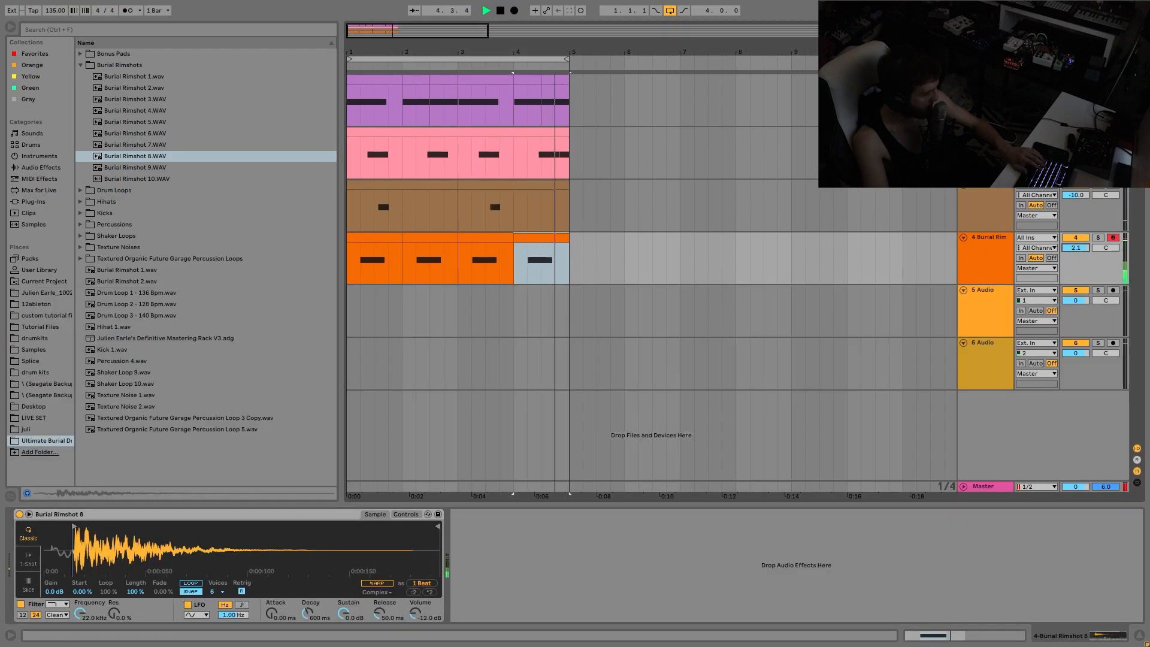
left_click(982, 84)
left_click(983, 353, "shift")
left_click_drag(1076, 89, 1076, 96)
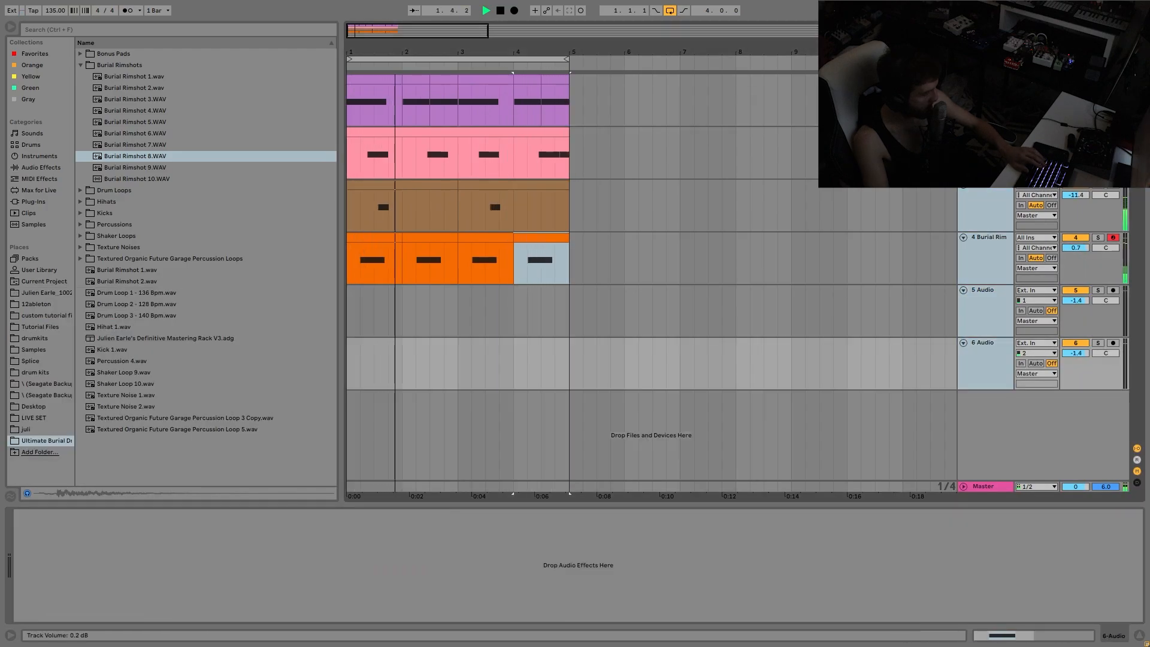
left_click_drag(1076, 248, 1076, 251)
left_click(992, 294)
Insert a new MIDI track below the Burial Rimshot 8 track and load Burial Rimshot 2.wav onto it
left_click(987, 259)
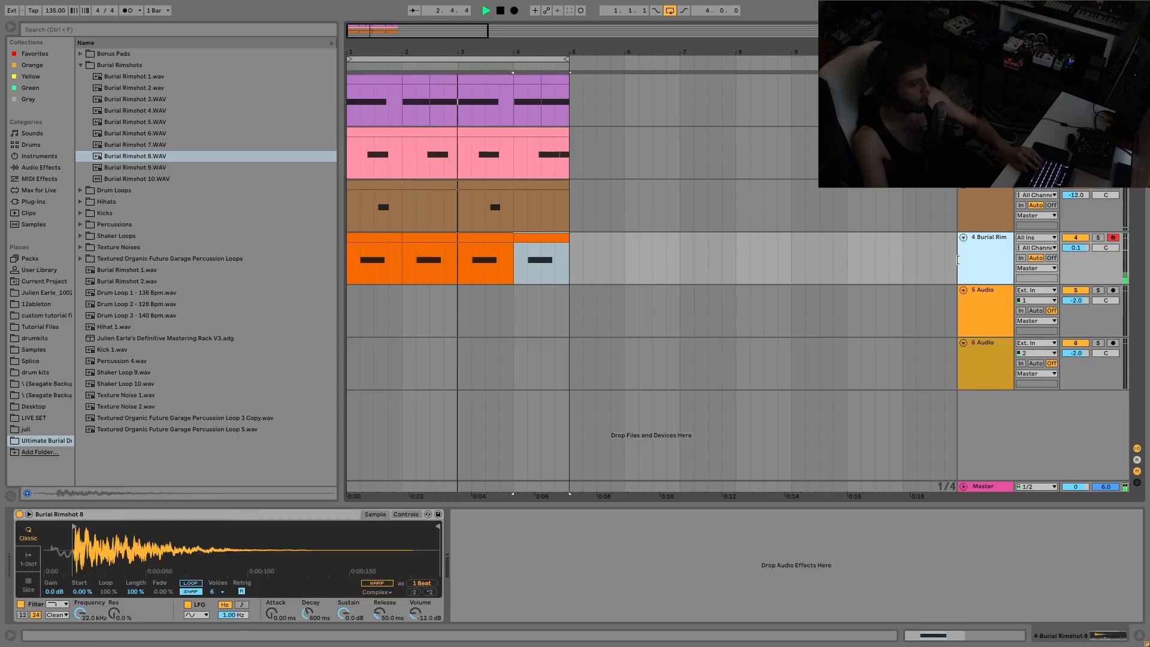
key("ctrl+shift+t")
key("space")
left_click(164, 145)
key("Left")
key("Down")
key("Down")
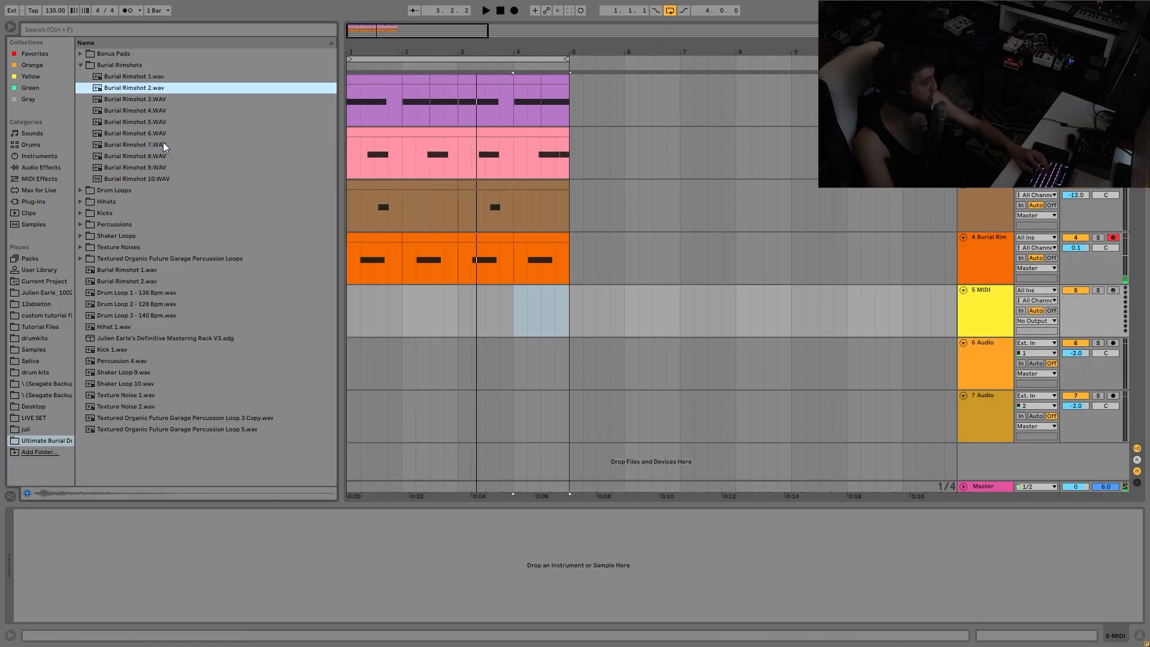
key("Return")
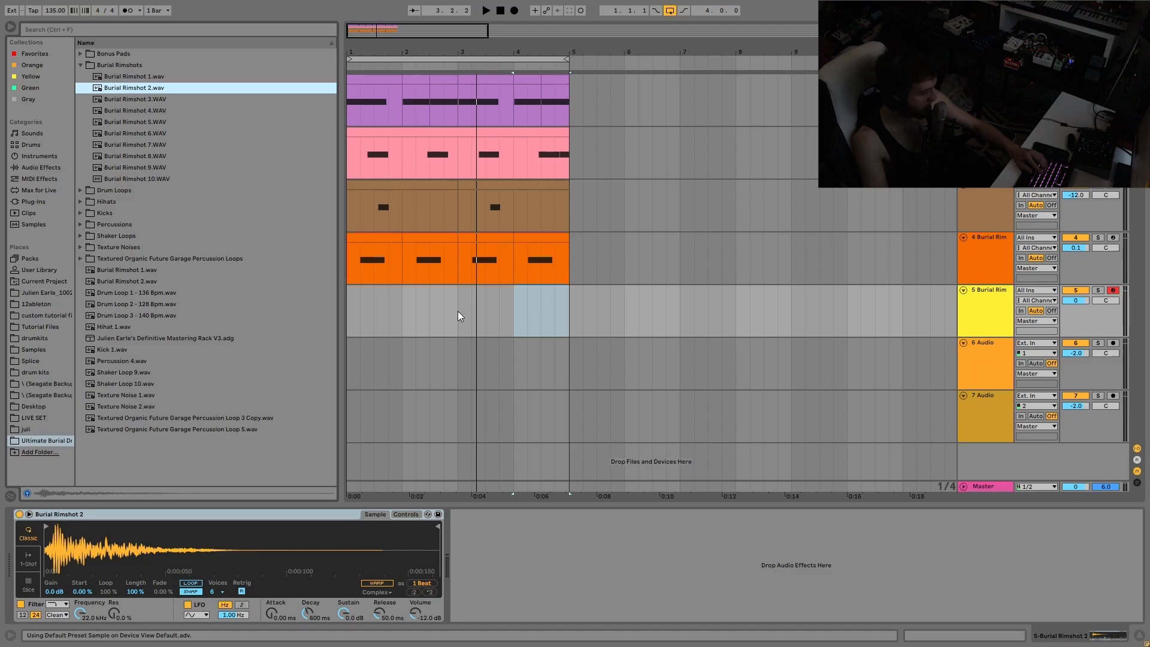
Create a two-bar clip on the Burial Rimshot 2 track and add a C3 note from slightly after 1.3.4 to slightly after 2.1.2
left_click_drag(460, 315, 280, 303)
key("ctrl+shift+m")
key("space")
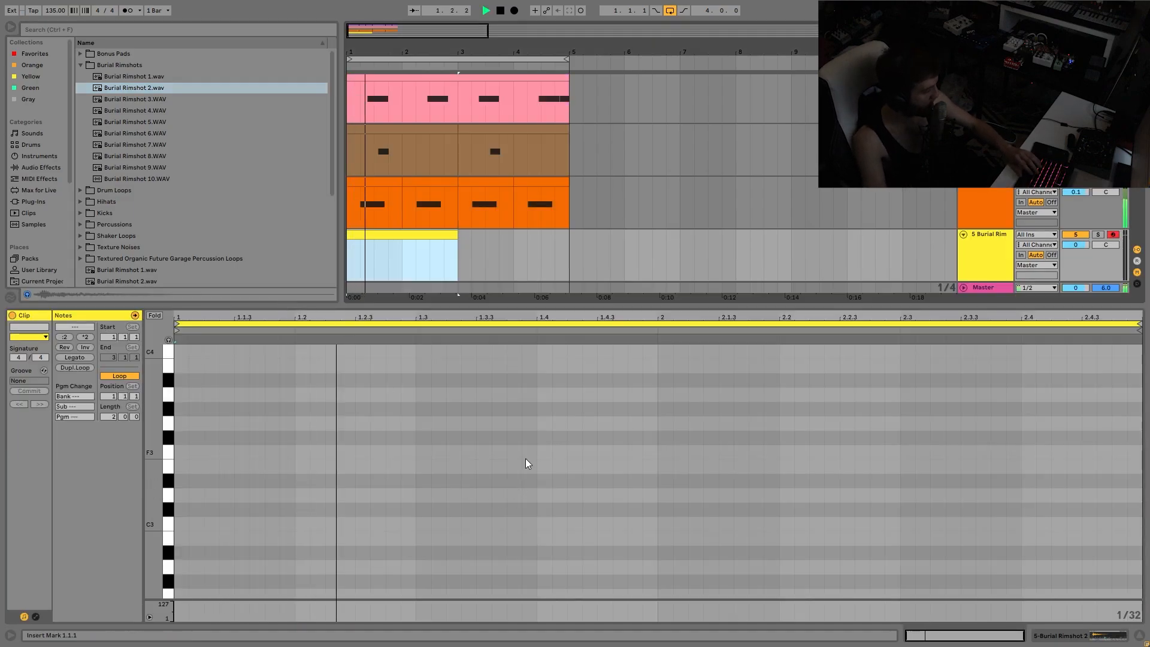
key("space")
left_click(485, 529)
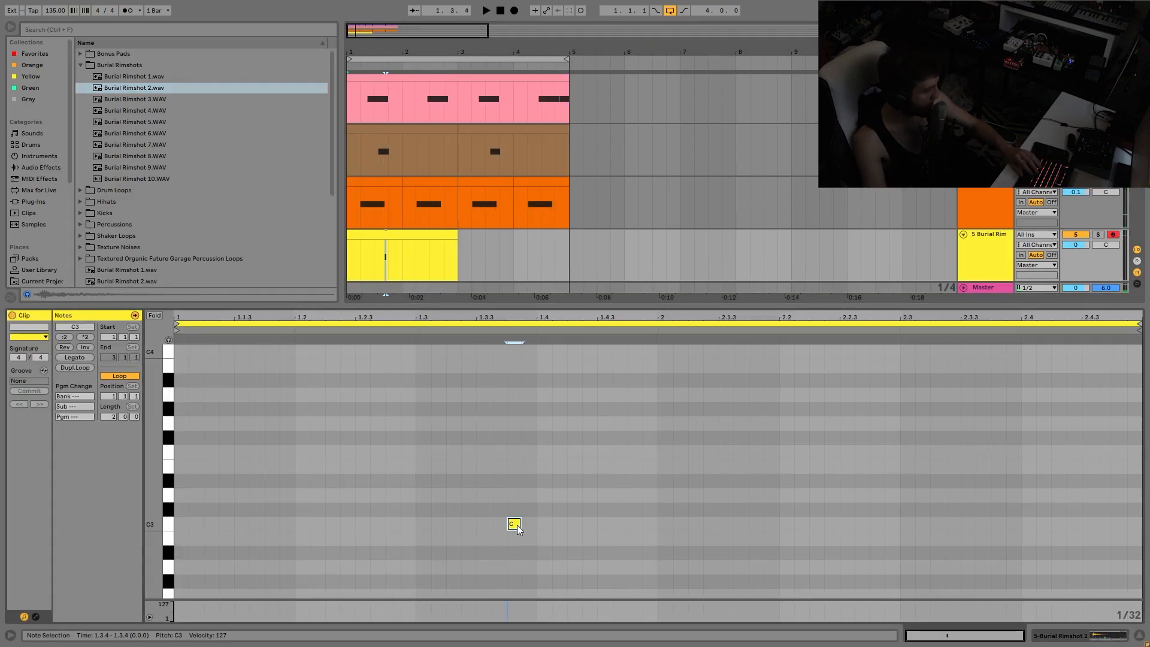
key("shift+Right")
key("shift+Right")
key("shift+Right")
key("shift+Right")
key("shift+Right")
key("shift+Right")
key("shift+Right")
key("shift+Right")
key("shift+Right")
key("shift+Right")
key("alt+Right")
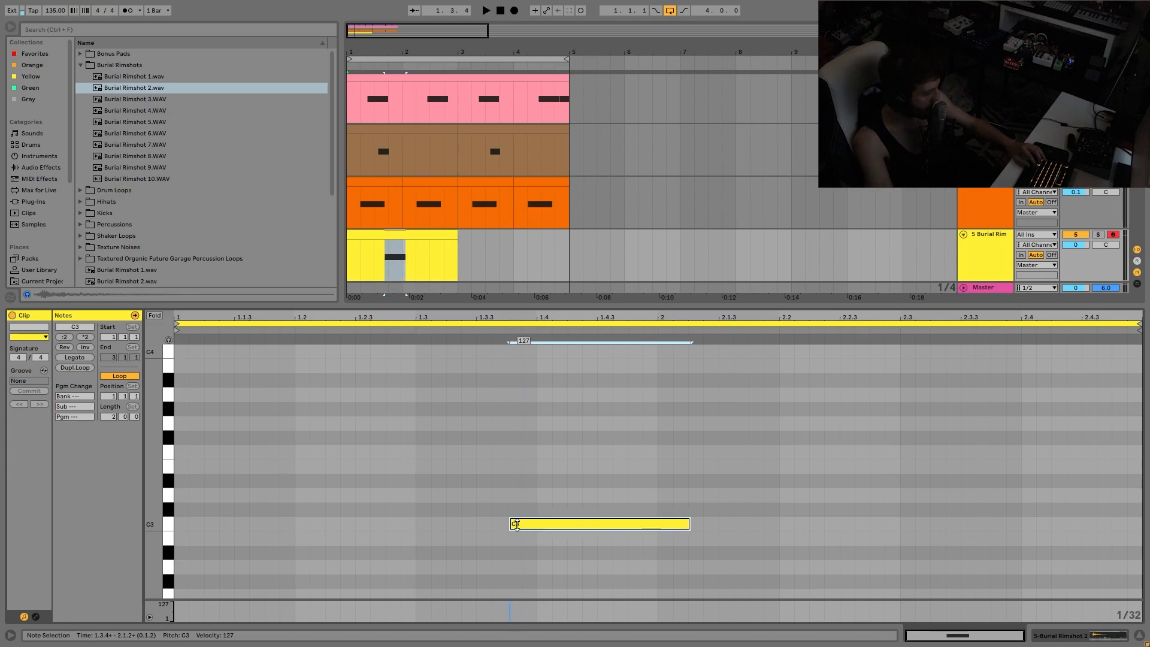
key("space")
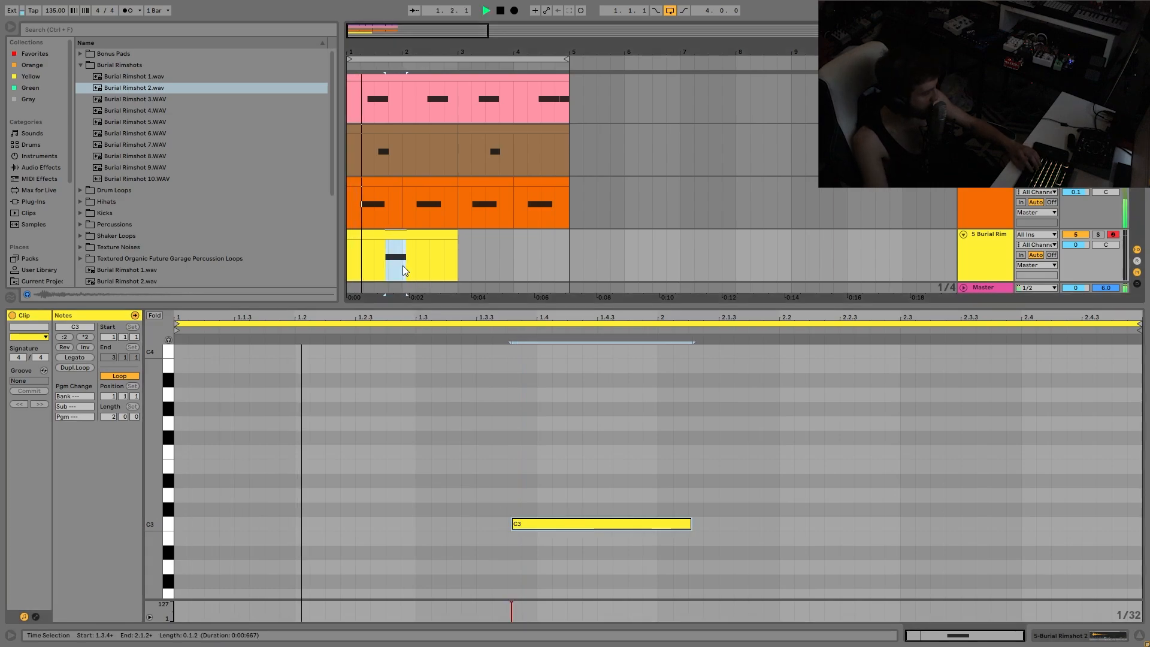
Duplicate bar 1 of the Burial Rimshot 2 track into bars 2 to 4 and select all four clips
left_click_drag(402, 265, 337, 252)
key("ctrl+d")
key("ctrl+d")
key("ctrl+d")
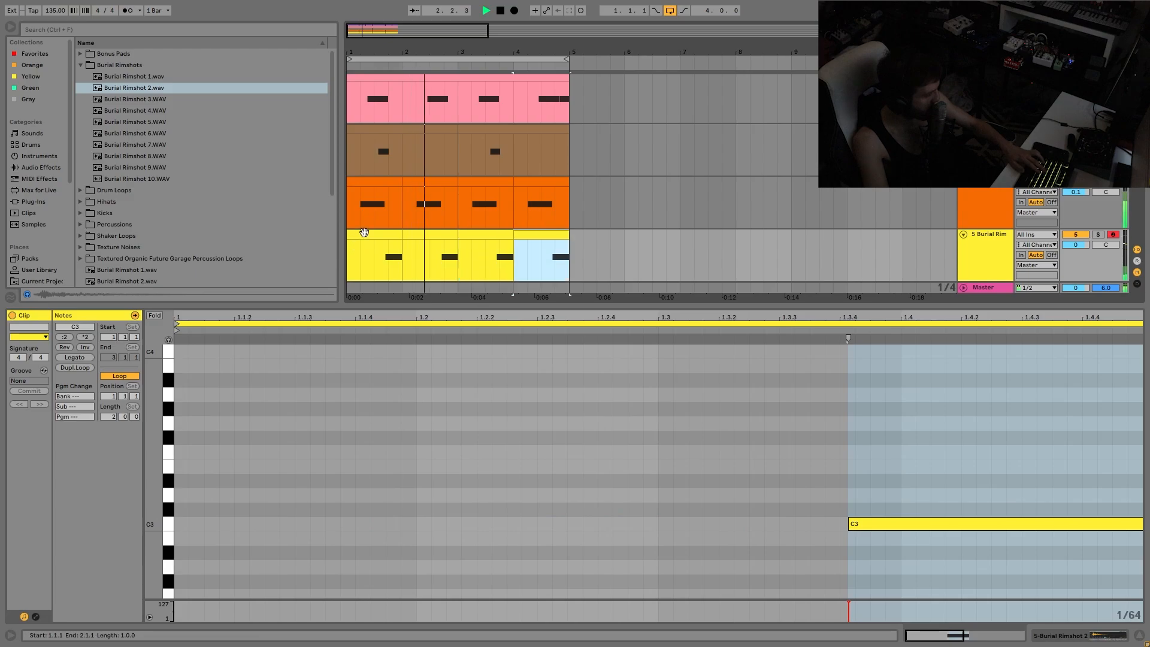
left_click(370, 233, "shift")
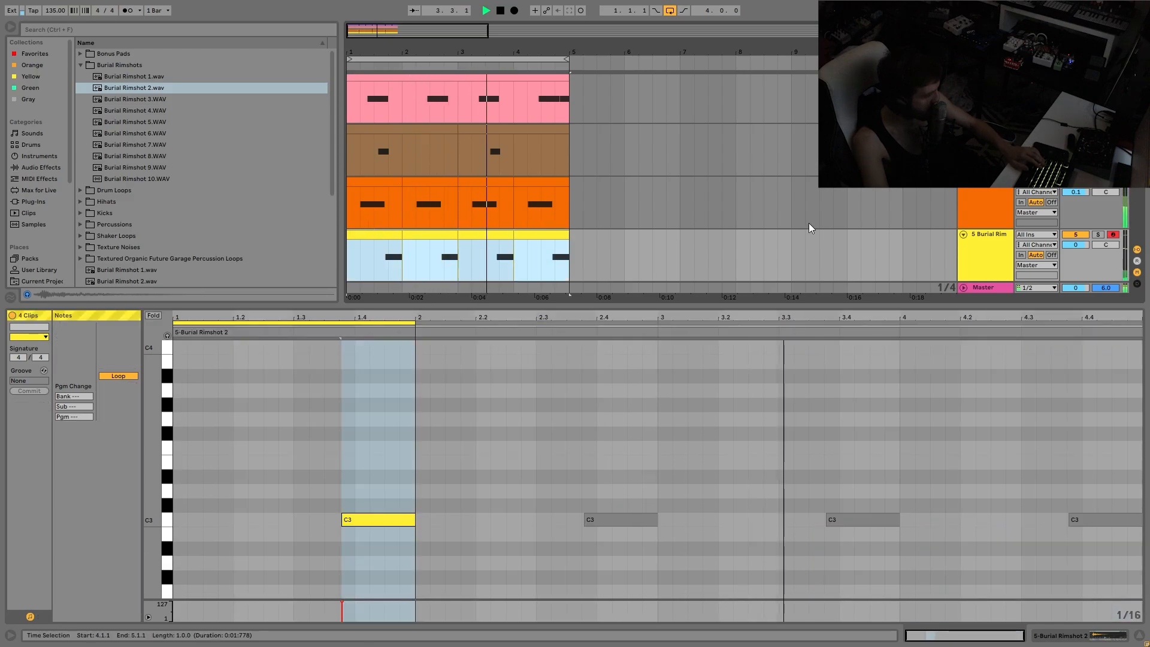
Try Burial Rimshot 4.WAV on track 5, lower the track's volume to -1.9 dB, and replace the sample with Burial Rimshot 1.wav
double_click(988, 245)
double_click(129, 111)
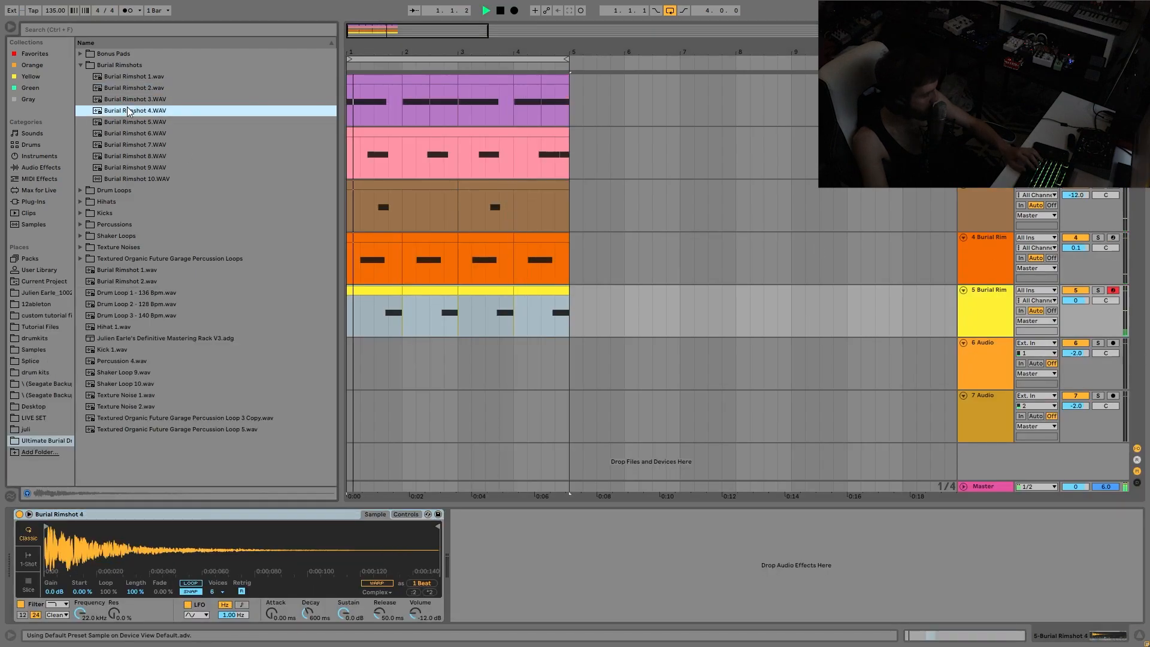
left_click_drag(1072, 301, 1072, 312)
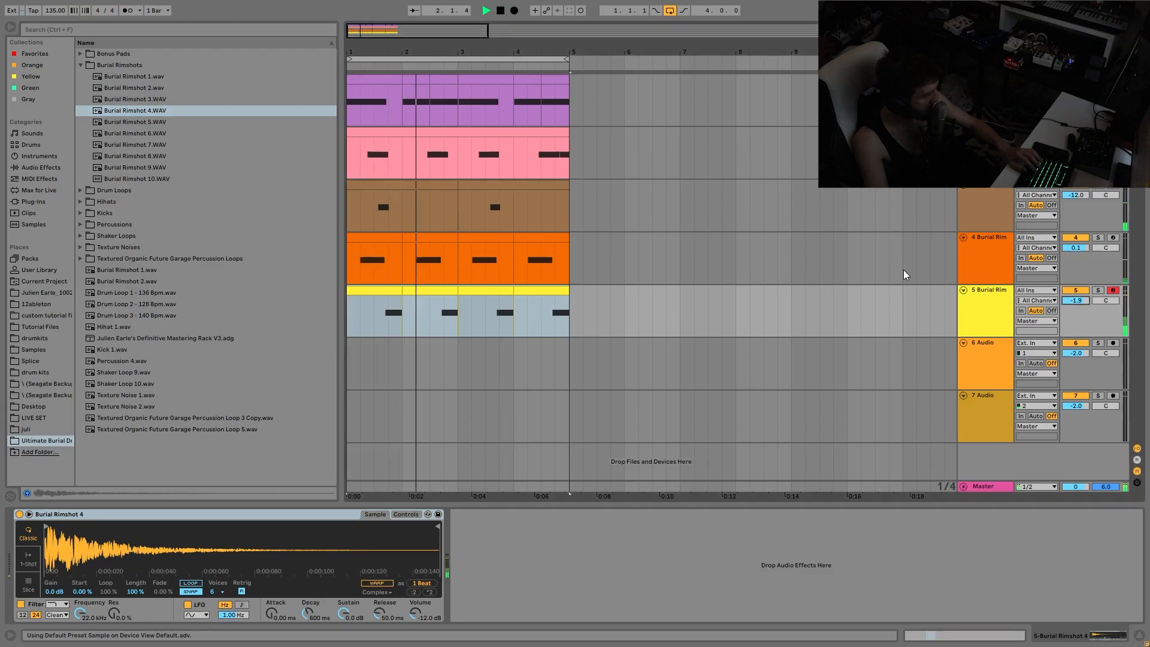
double_click(135, 77)
key("space")
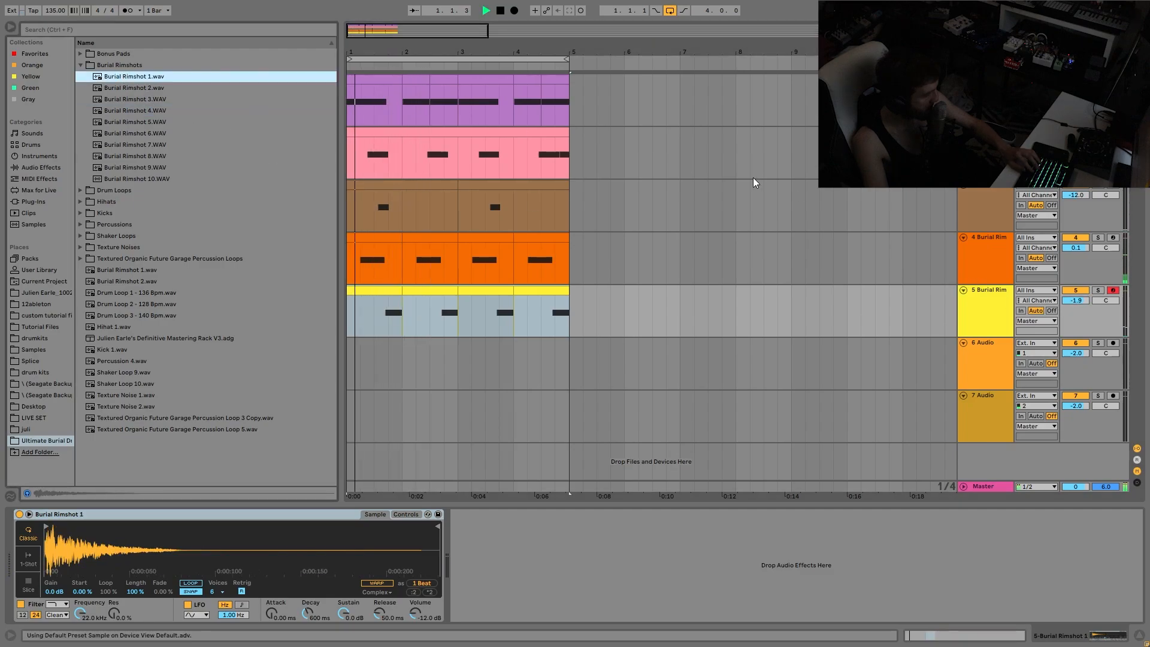
Transpose Burial Rimshot 1 on track 5 by -5 semitones, setting its sampler volume to -8.57 dB and track volume to -0.8 dB
left_click(976, 279)
left_click(976, 301)
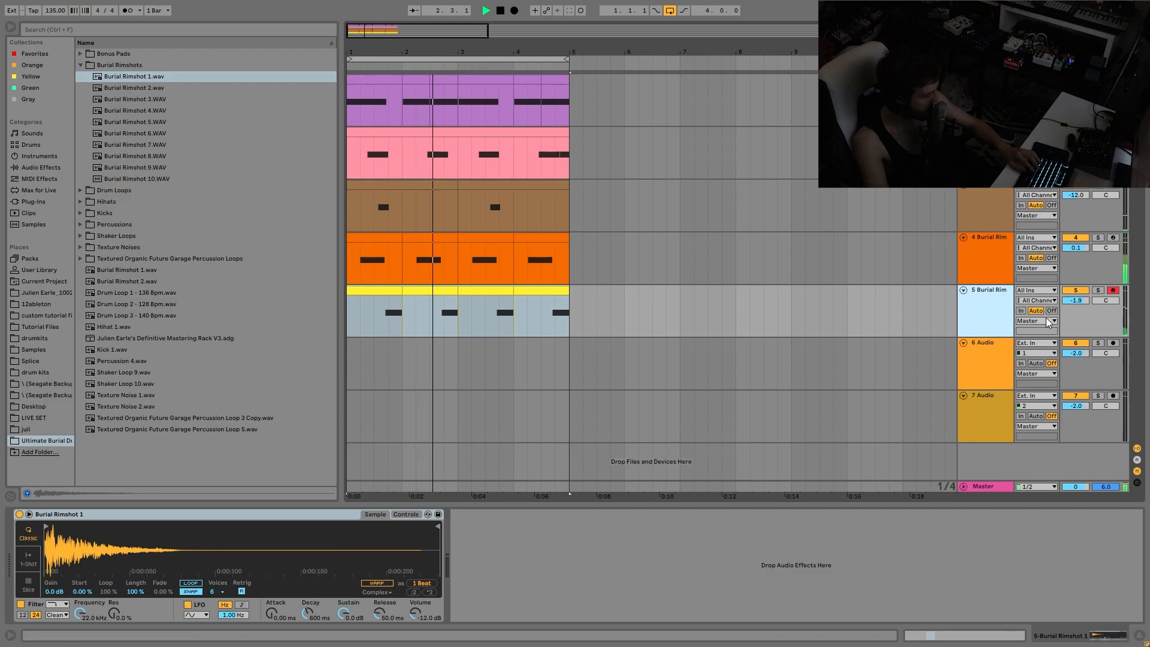
left_click(405, 514)
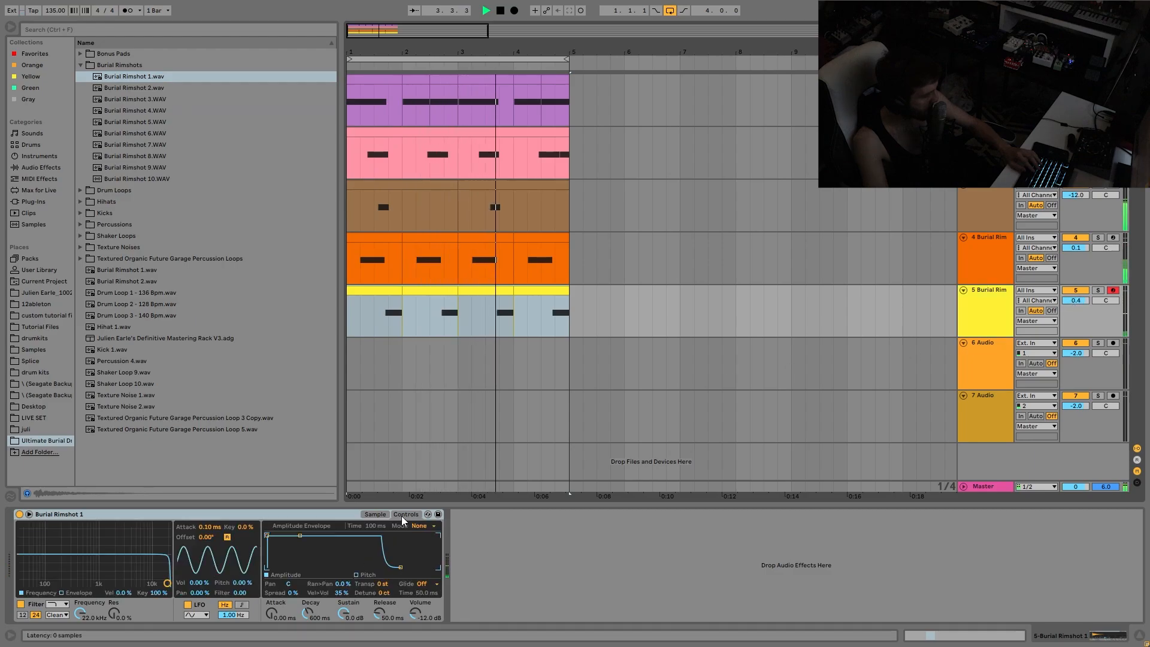
left_click_drag(383, 584, 383, 602)
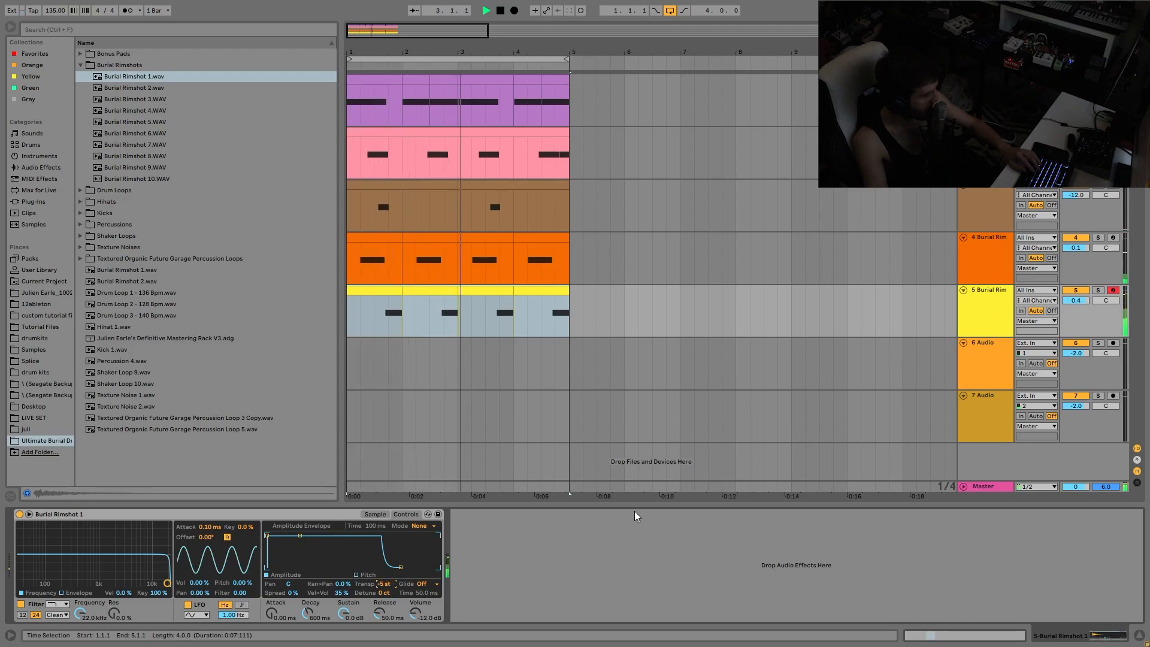
left_click_drag(411, 618, 411, 623)
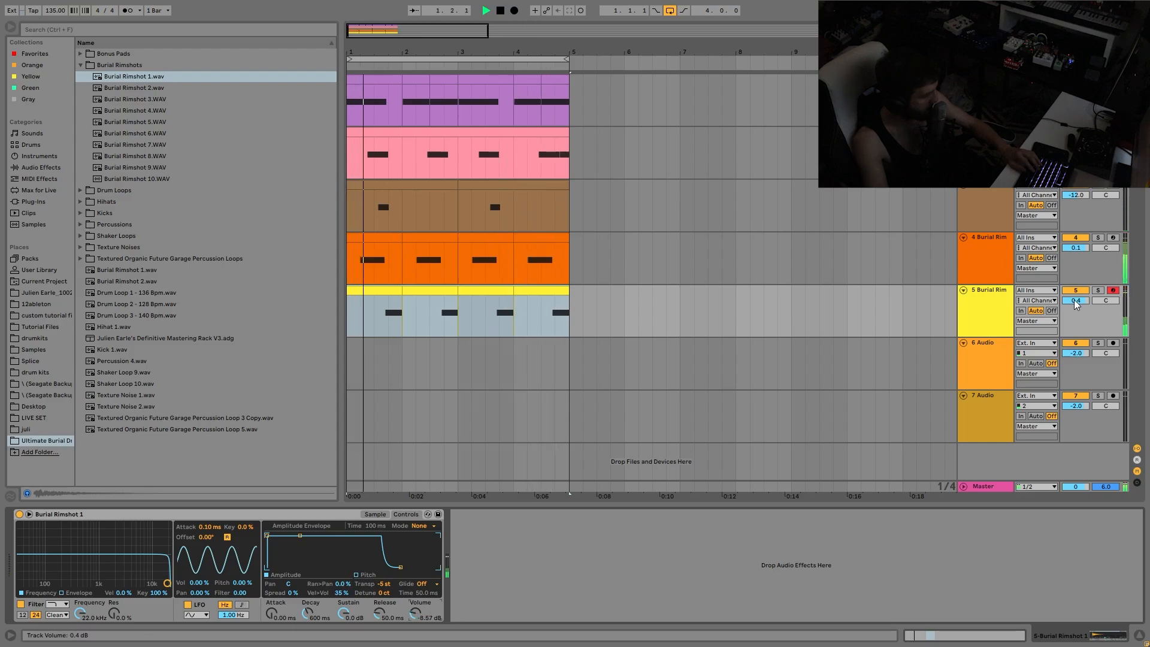
left_click(990, 272)
Insert a MIDI track below track 5, load Burial Rimshot 9.WAV onto it, and move the sample start to the onset of the hit
left_click(985, 319)
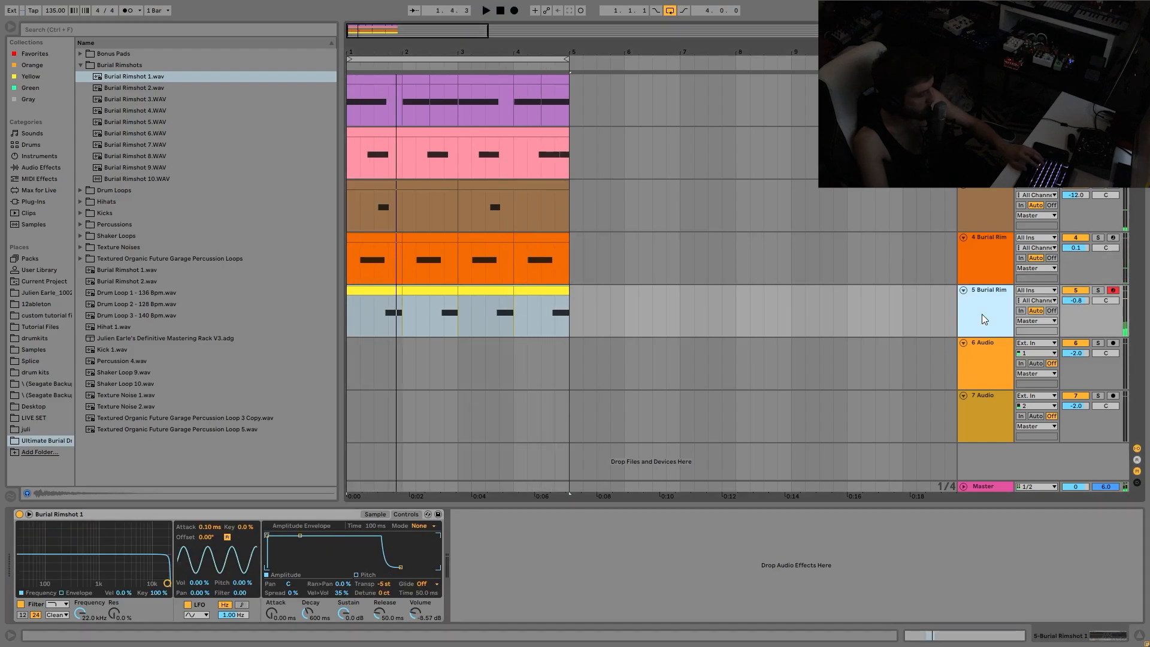
key("ctrl+shift+t")
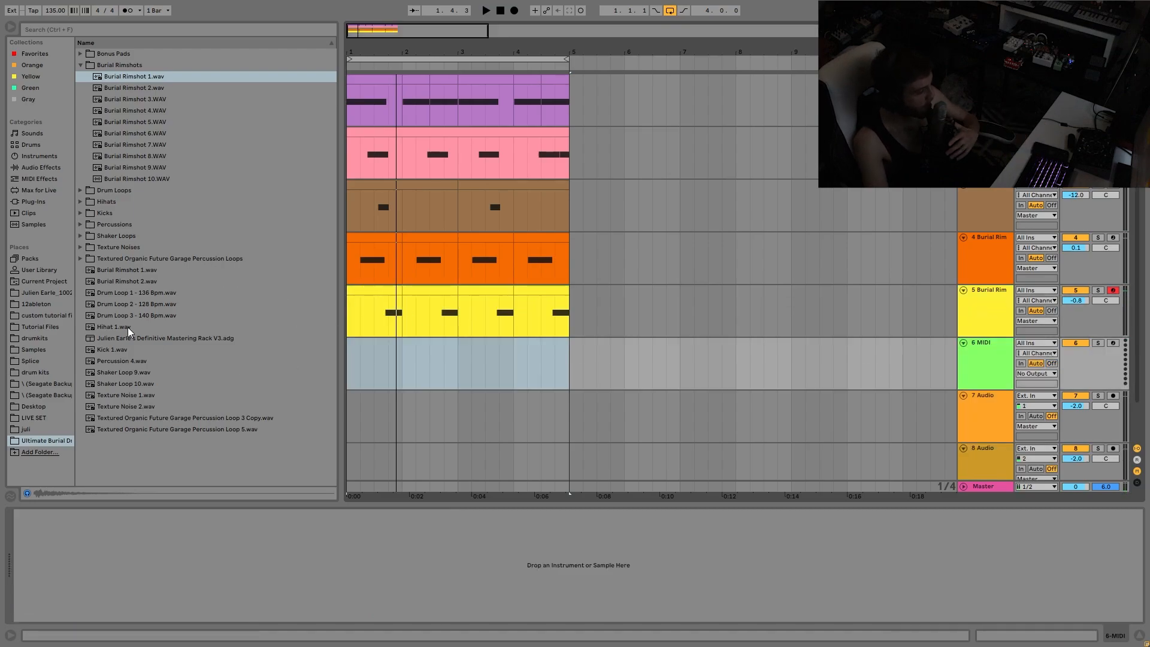
left_click(137, 179)
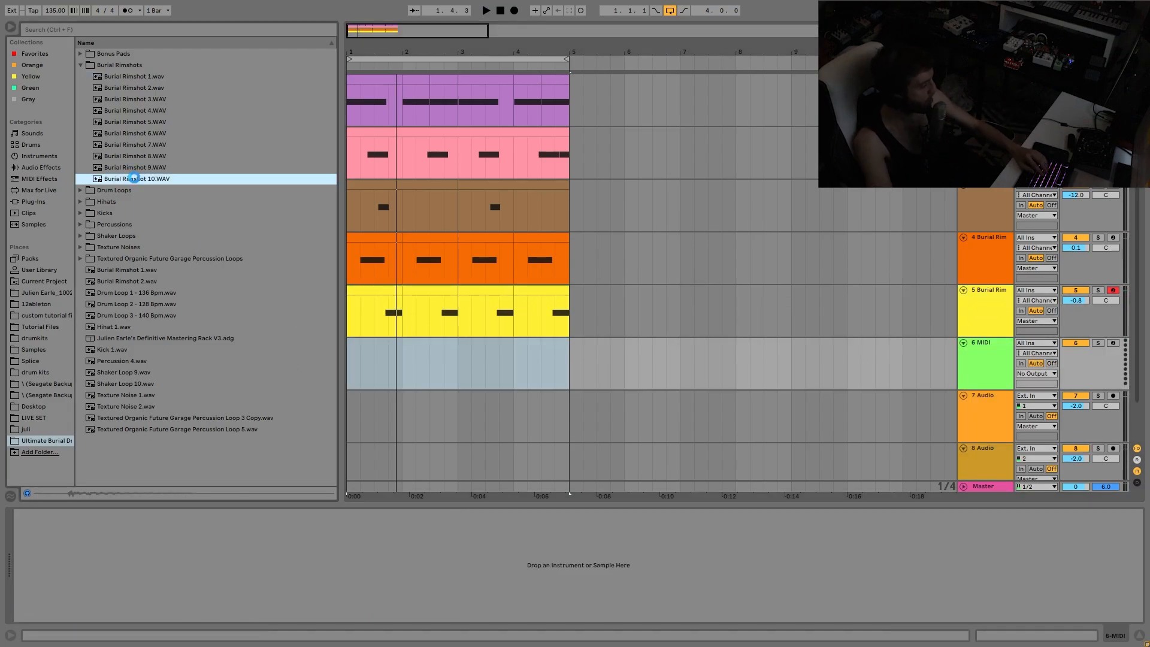
key("Return")
key("Up")
key("Return")
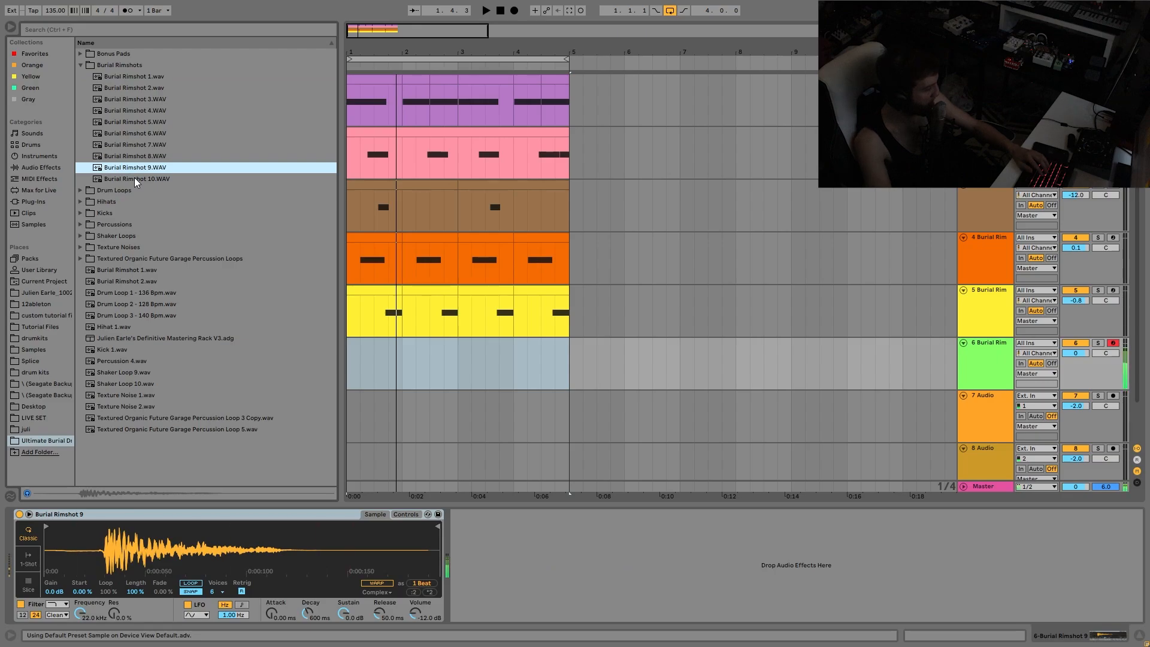
left_click_drag(46, 527, 85, 530)
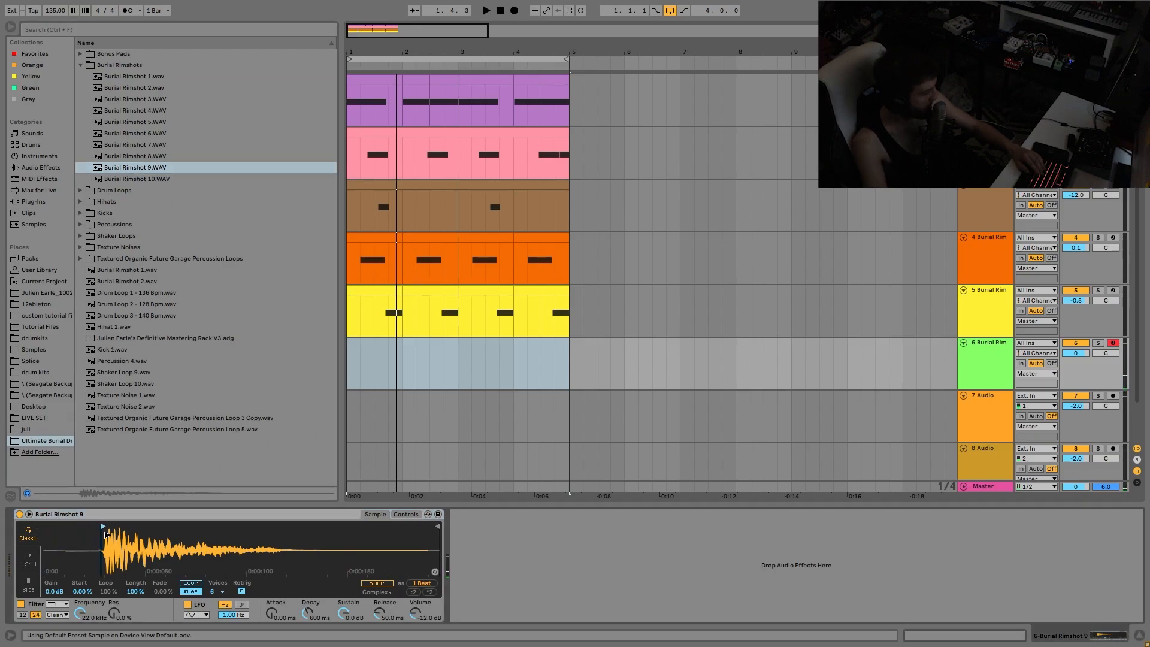
Create a two-bar clip on the Burial Rimshot 9 track with an F3 note slightly after 1.2.2, and lower the track volume to -9.0 dB
left_click_drag(460, 368, 318, 366)
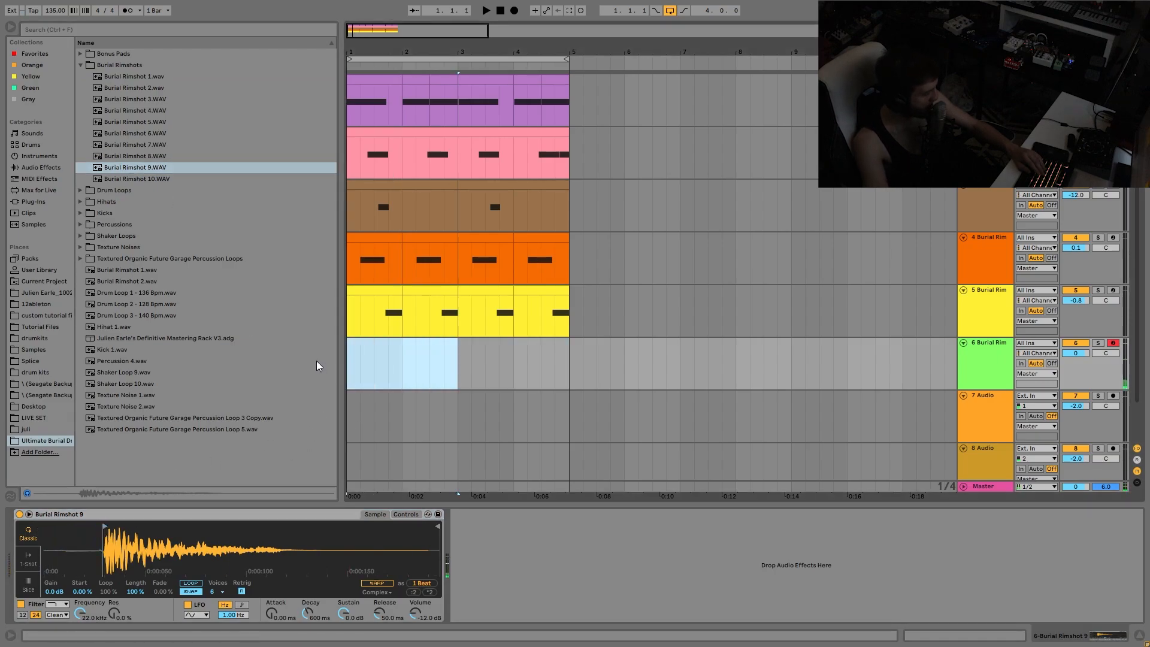
key("ctrl+shift+m")
key("space")
key("space")
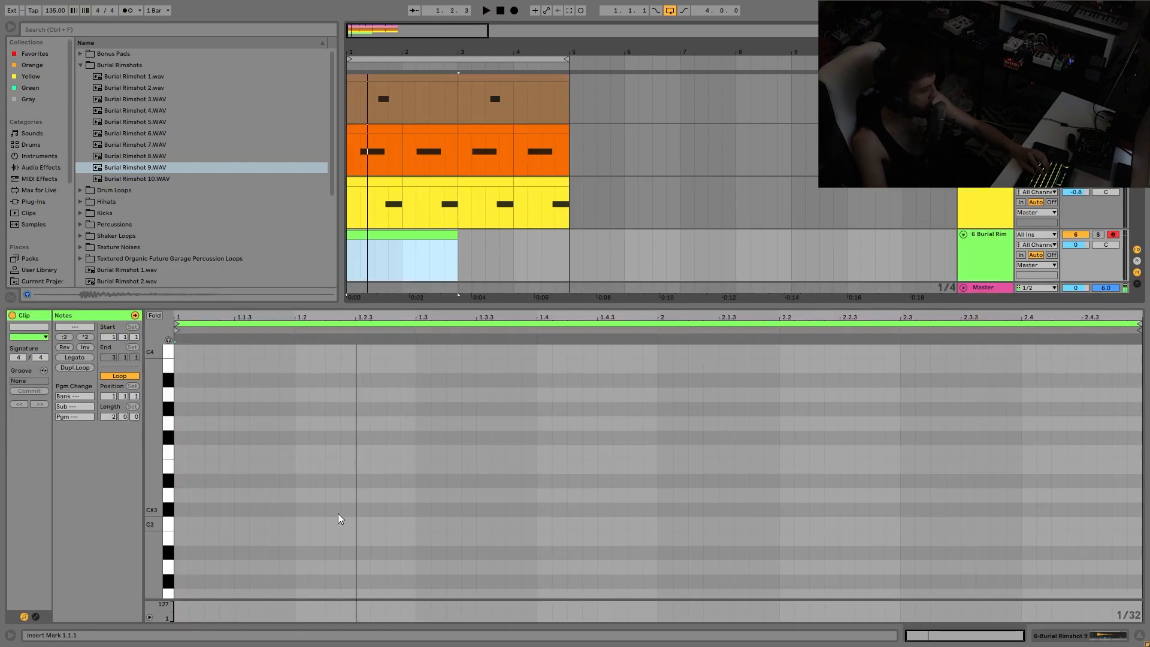
double_click(331, 453)
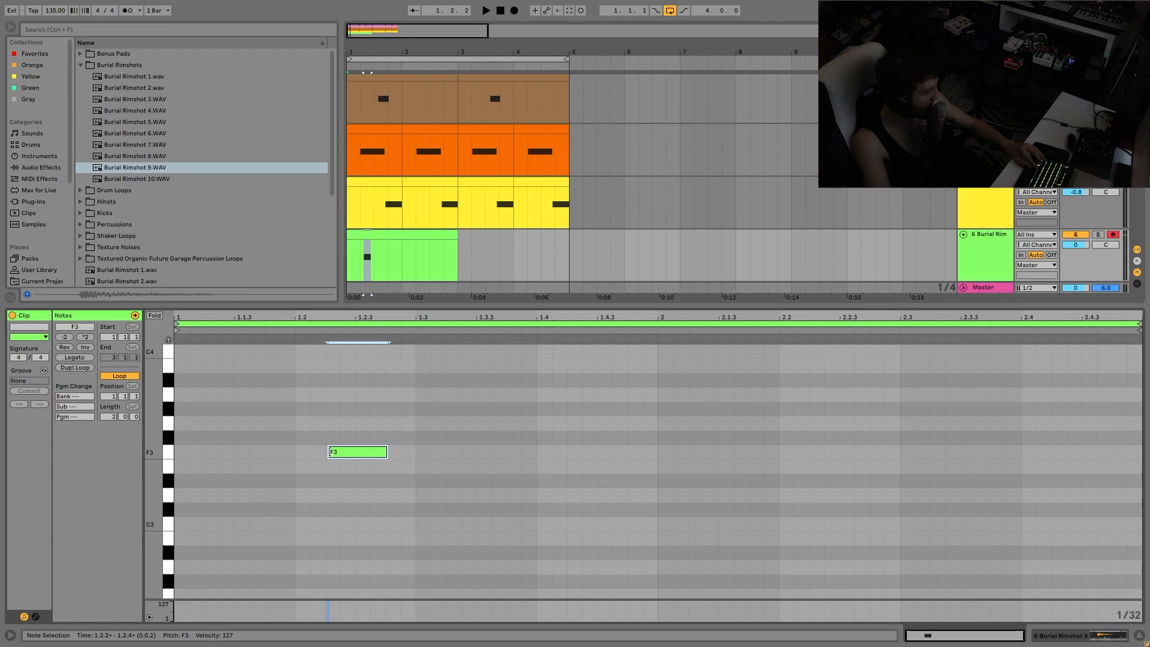
key("space")
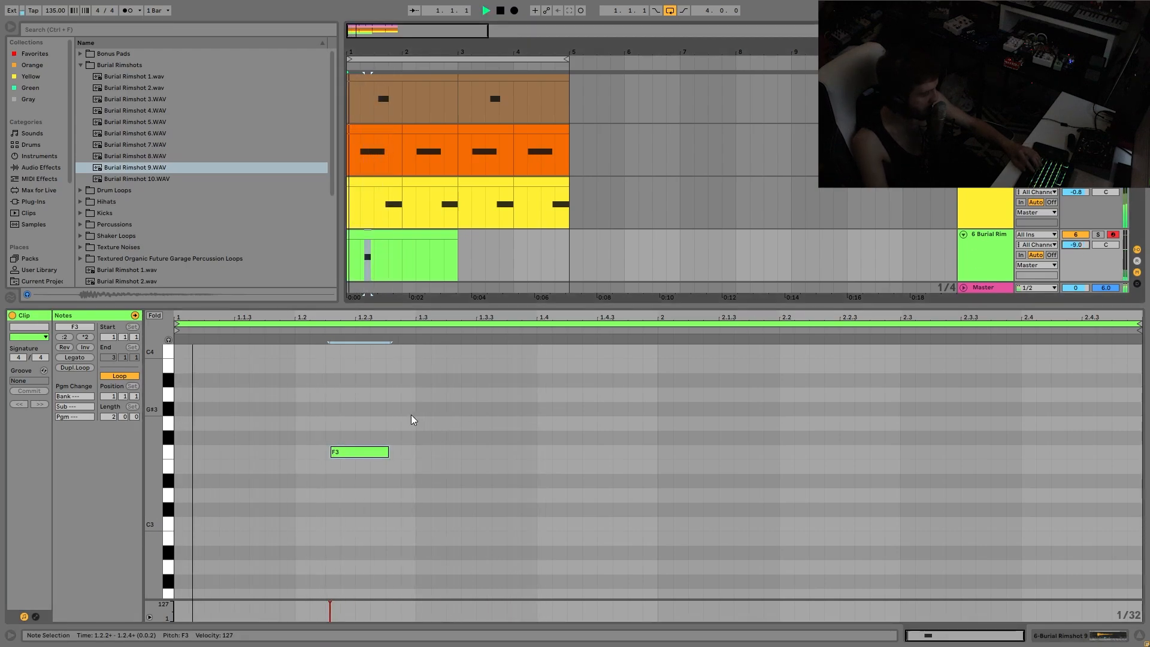
key("space")
Duplicate the F3 note in the Burial Rimshot 9 clip so the copy starts at about 1.3.3
left_click_drag(362, 423, 461, 484)
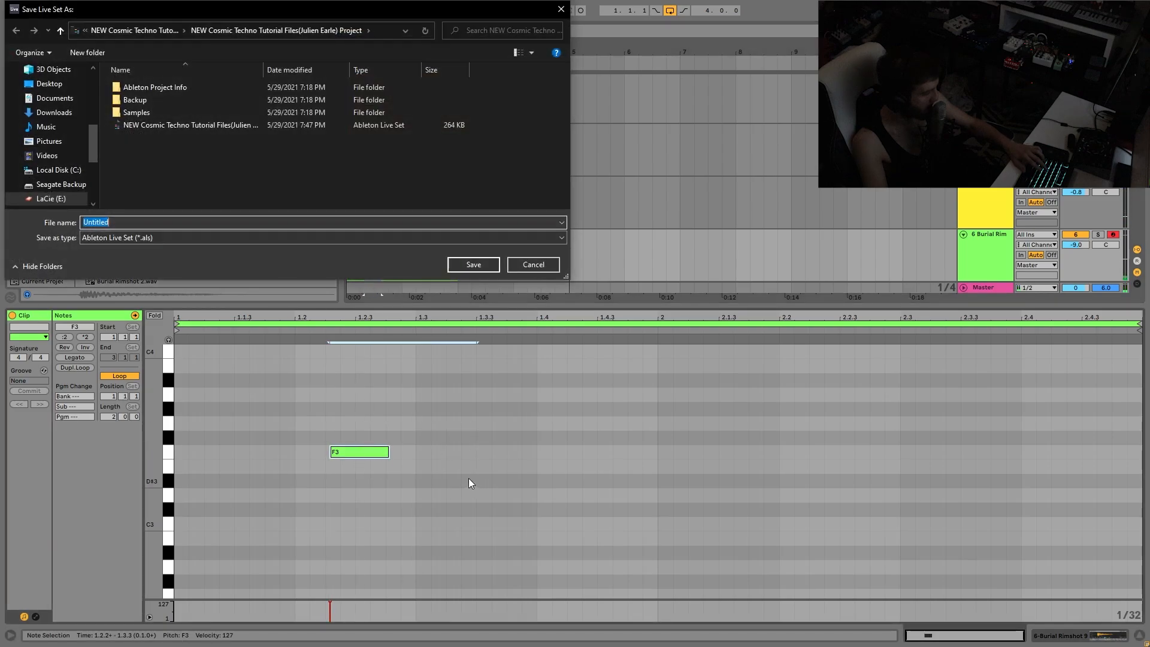
left_click(520, 263)
left_click_drag(334, 431, 479, 493)
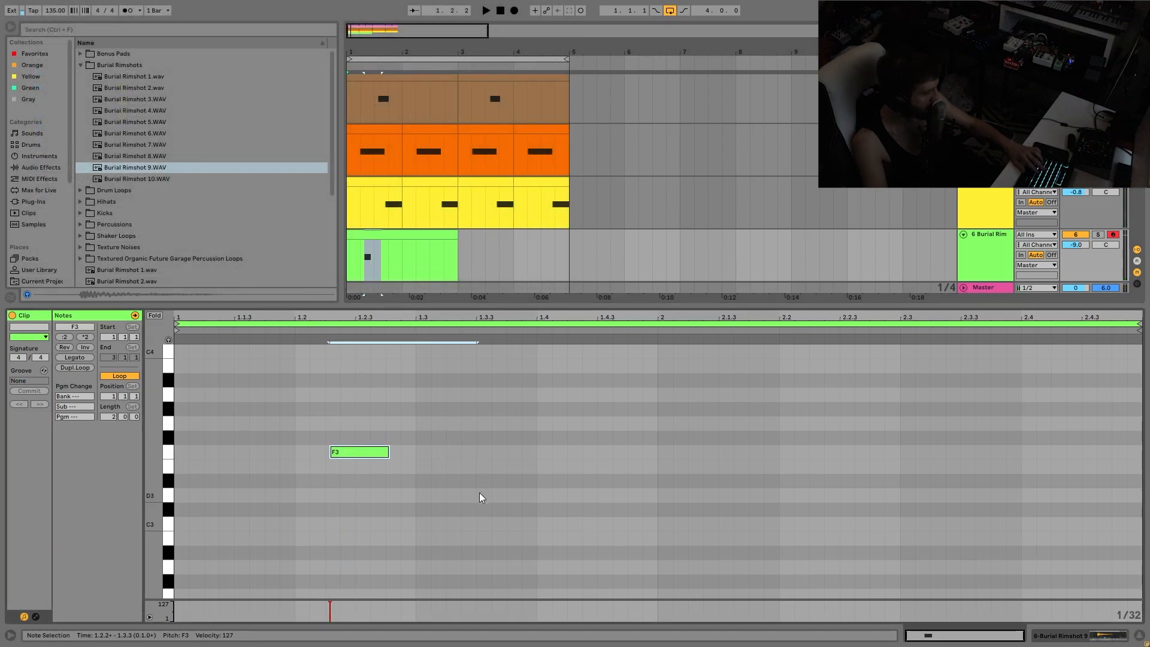
key("ctrl+d")
key("space")
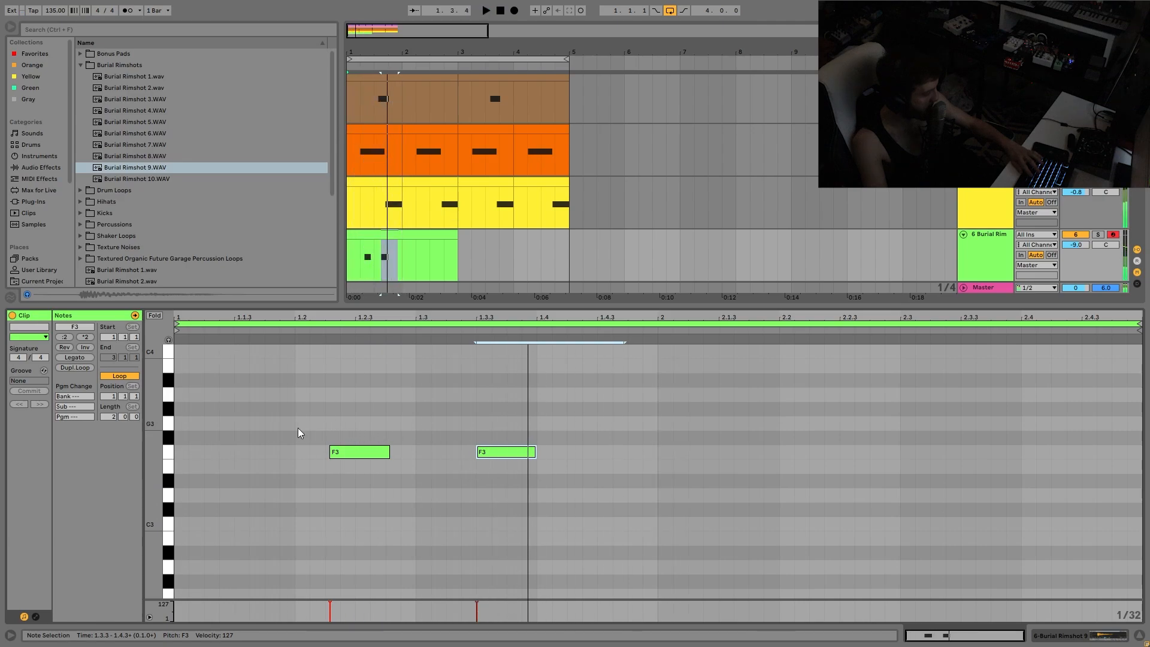
Try the first F3 note of the Burial Rimshot 9 clip at 1.2.4 and at 1.2.3 against the beat
left_click_drag(297, 429, 751, 502)
left_click_drag(336, 415, 356, 488)
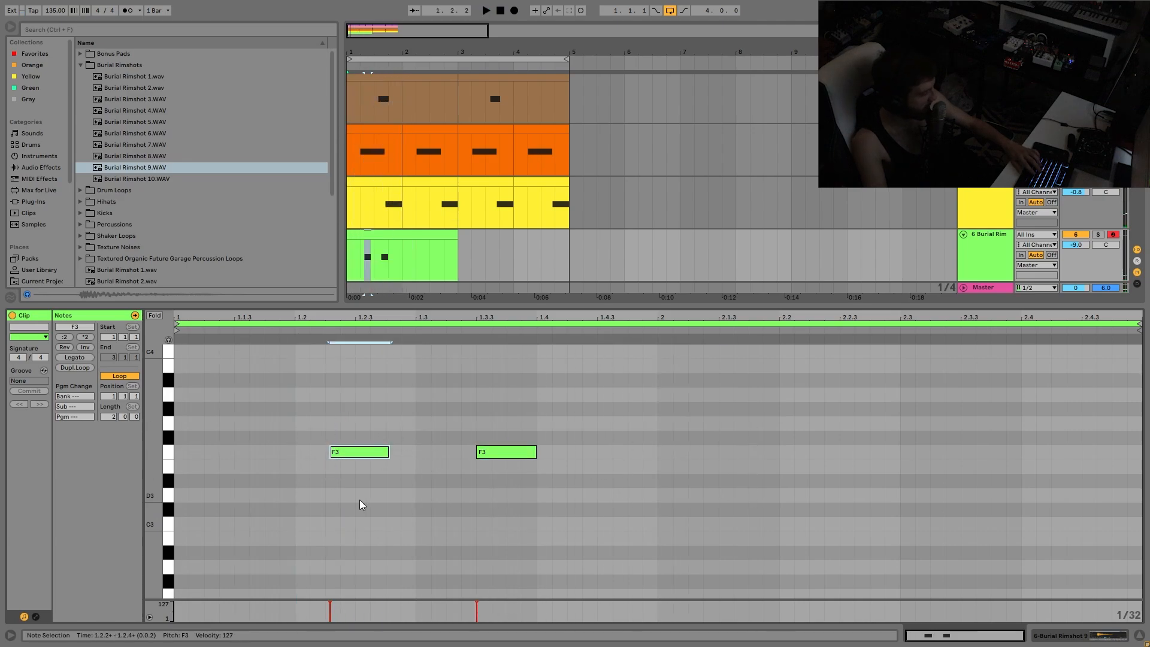
key("Right")
key("Right")
key("Right")
key("Right")
key("space")
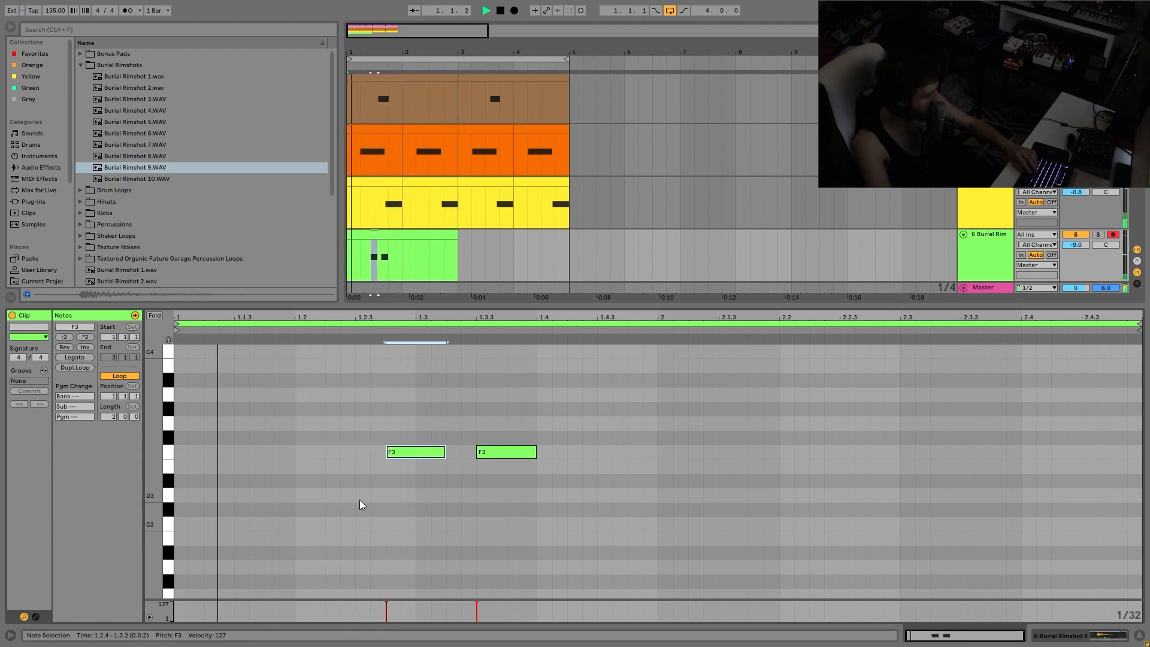
key("space")
key("Left")
key("Left")
key("space")
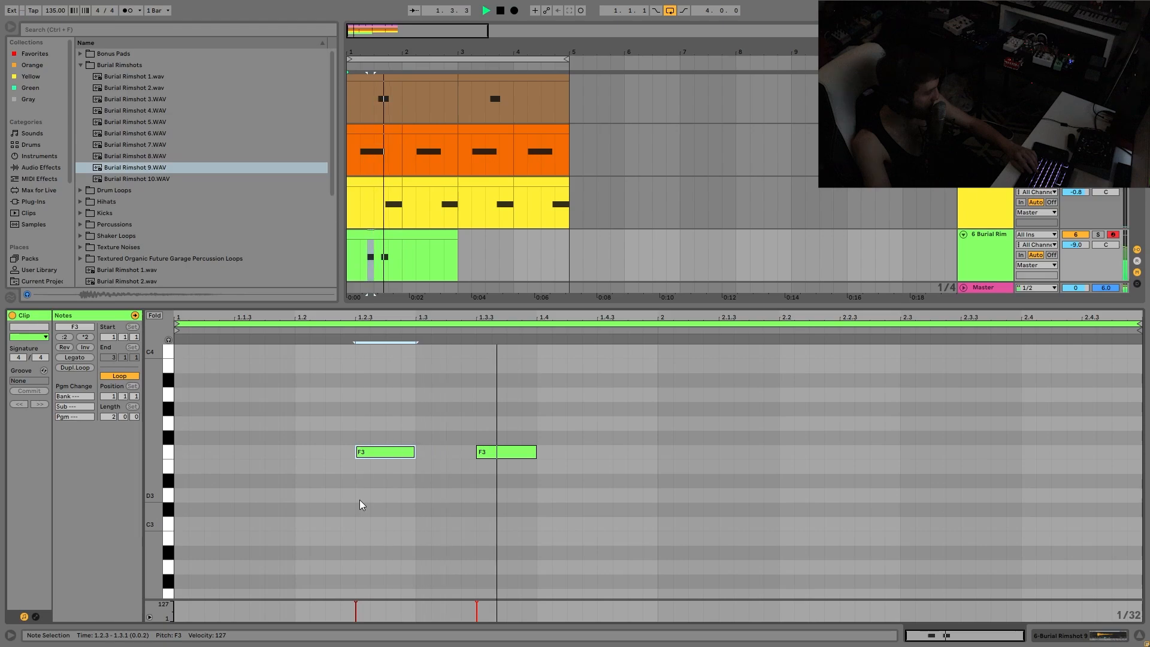
key("space")
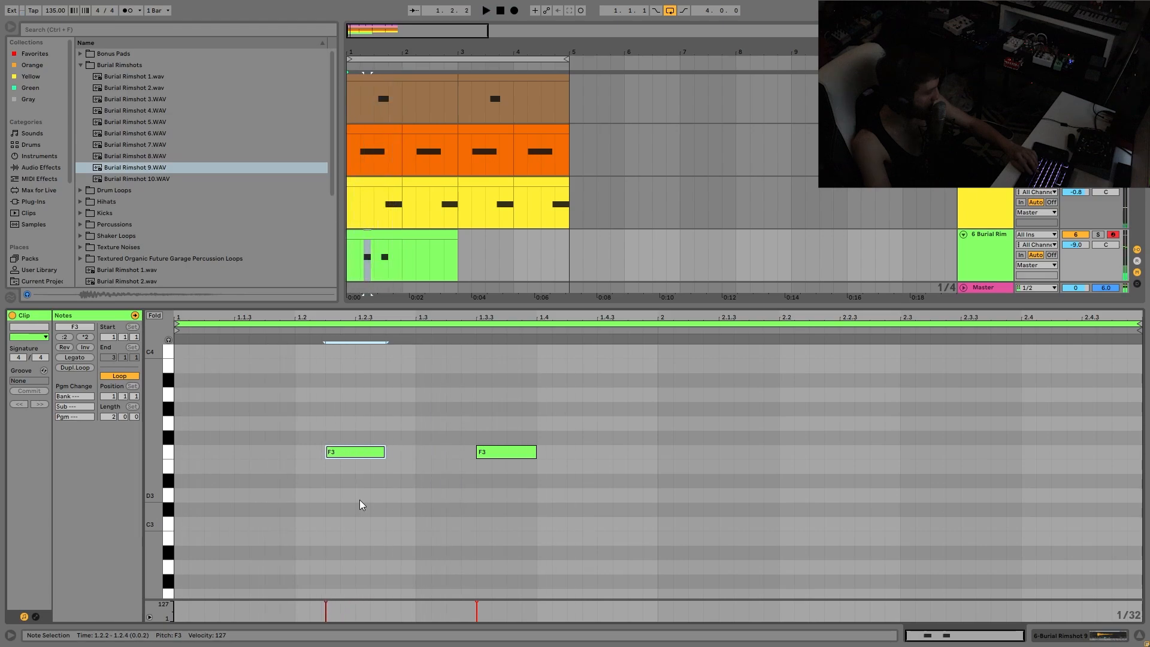
Try the first F3 note earlier, at 1.1.3, audition it an octave lower at F2, and return it to F3
key("Left")
key("Left")
key("Left")
key("Left")
key("Left")
key("Left")
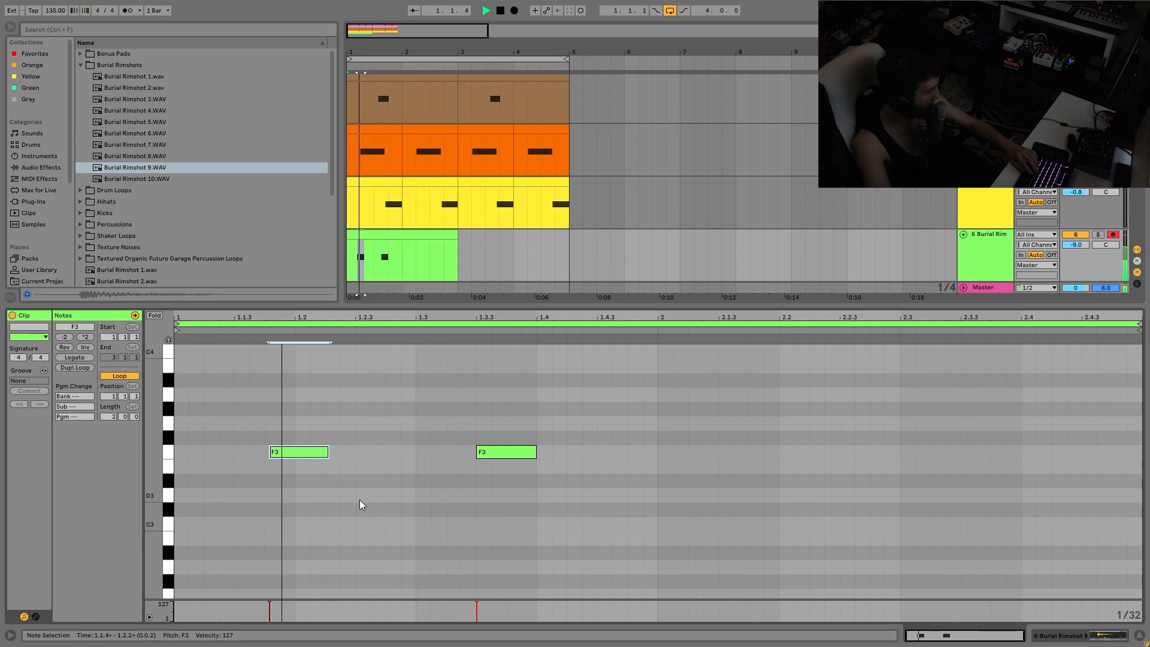
key("Left")
key("shift+Down")
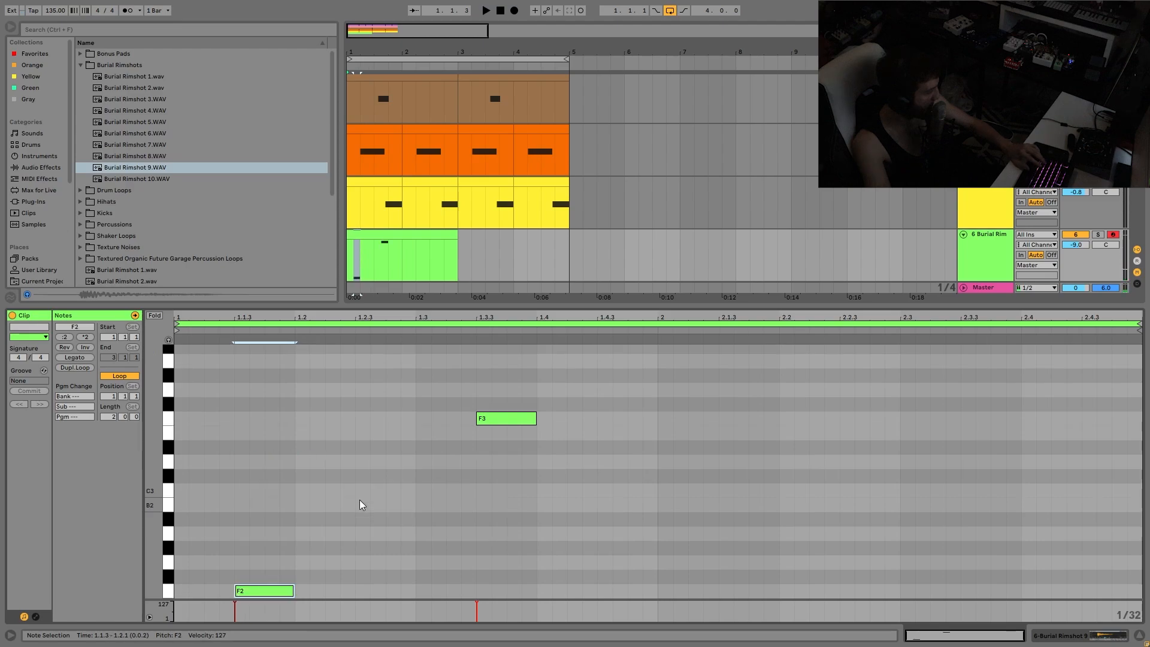
key("space")
key("shift+Up")
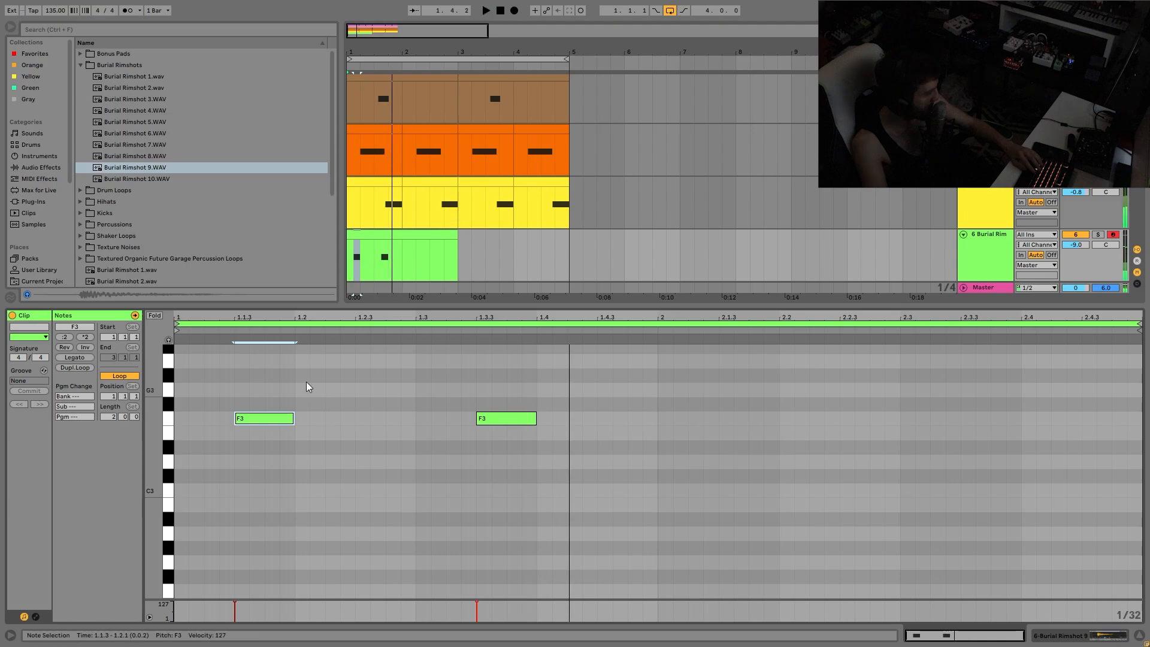
Delete the first F3 note and duplicate bar 1 of the Burial Rimshot 9 track into bars 2 to 4
key("space")
key("Delete")
key("space")
left_click_drag(403, 262, 321, 260)
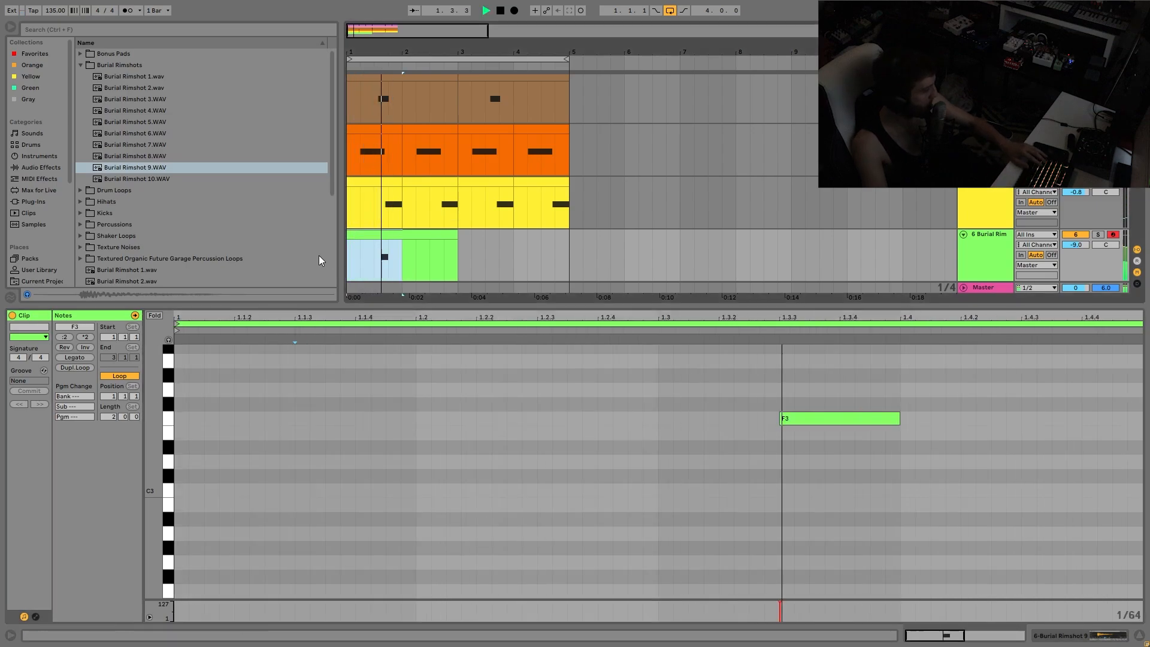
key("ctrl+d")
key("ctrl+d")
key("ctrl+d")
left_click(361, 234)
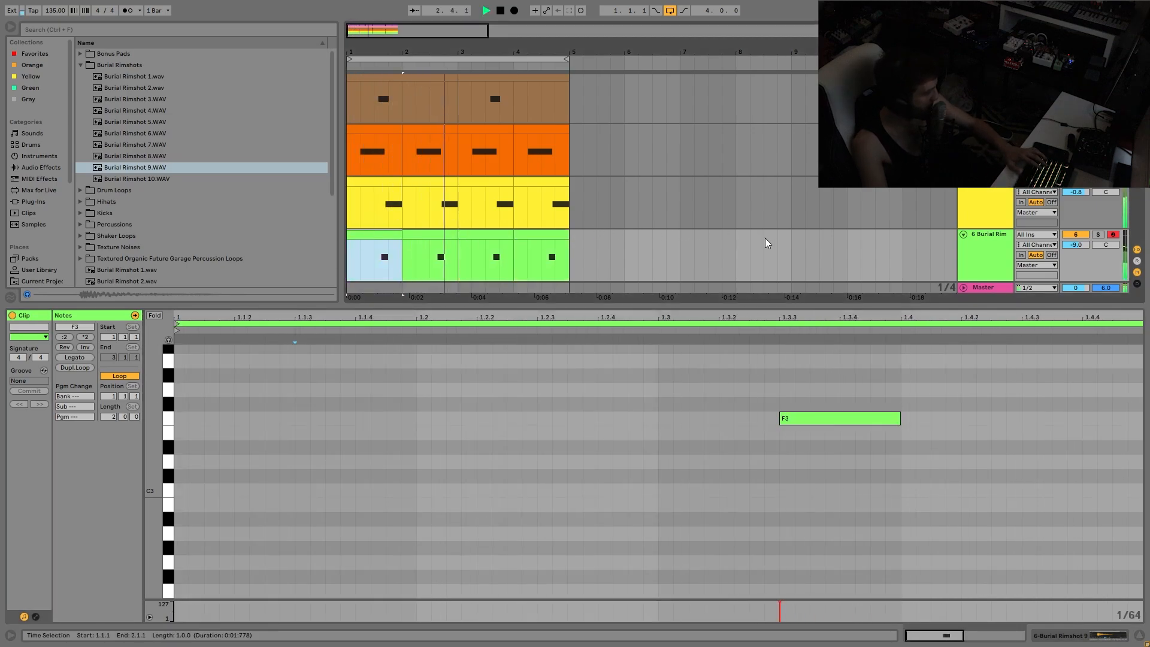
Transpose the Burial Rimshot 9 sample on track 6 by -4 semitones
left_click(431, 238)
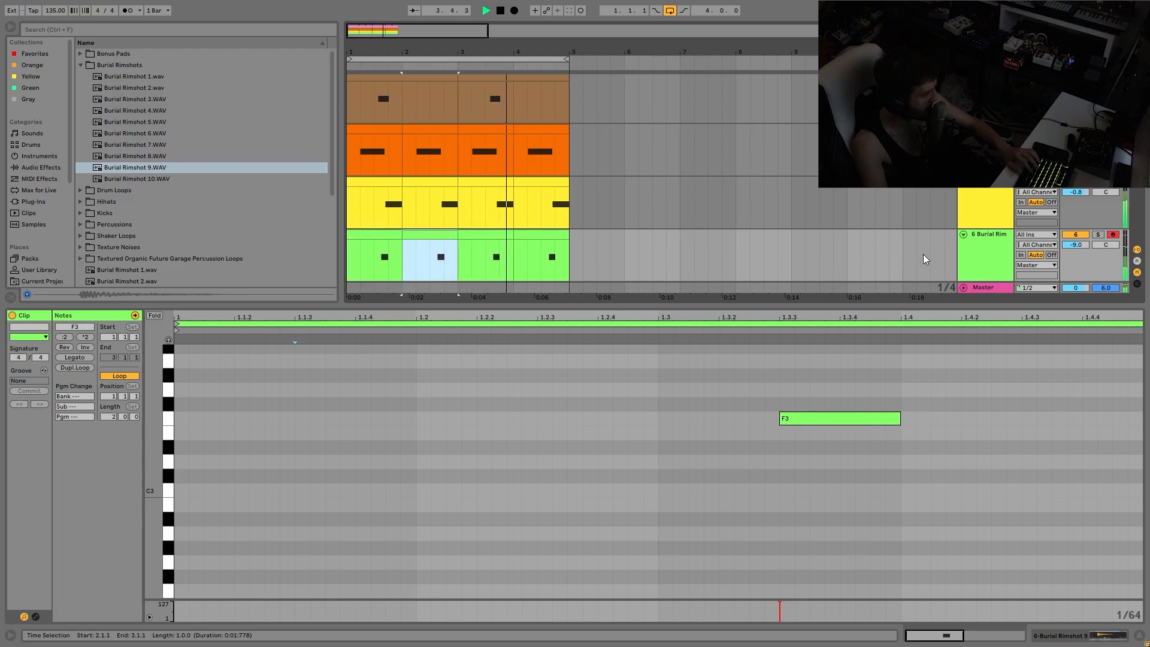
left_click(990, 254)
left_click(407, 514)
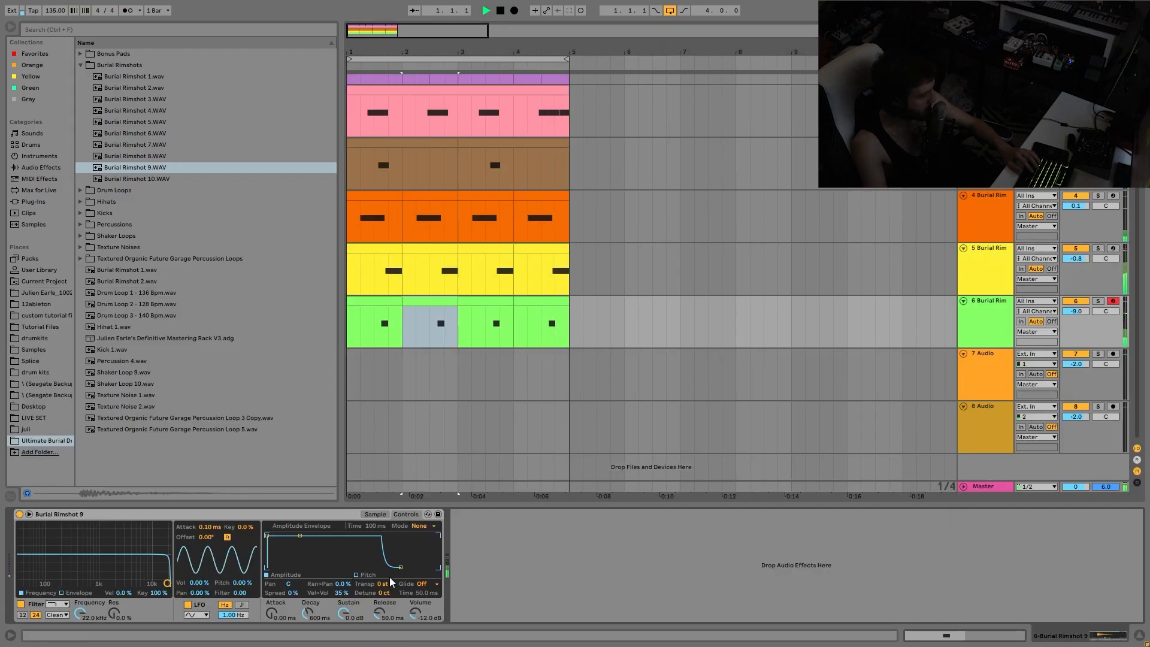
left_click_drag(386, 584, 387, 598)
key("space")
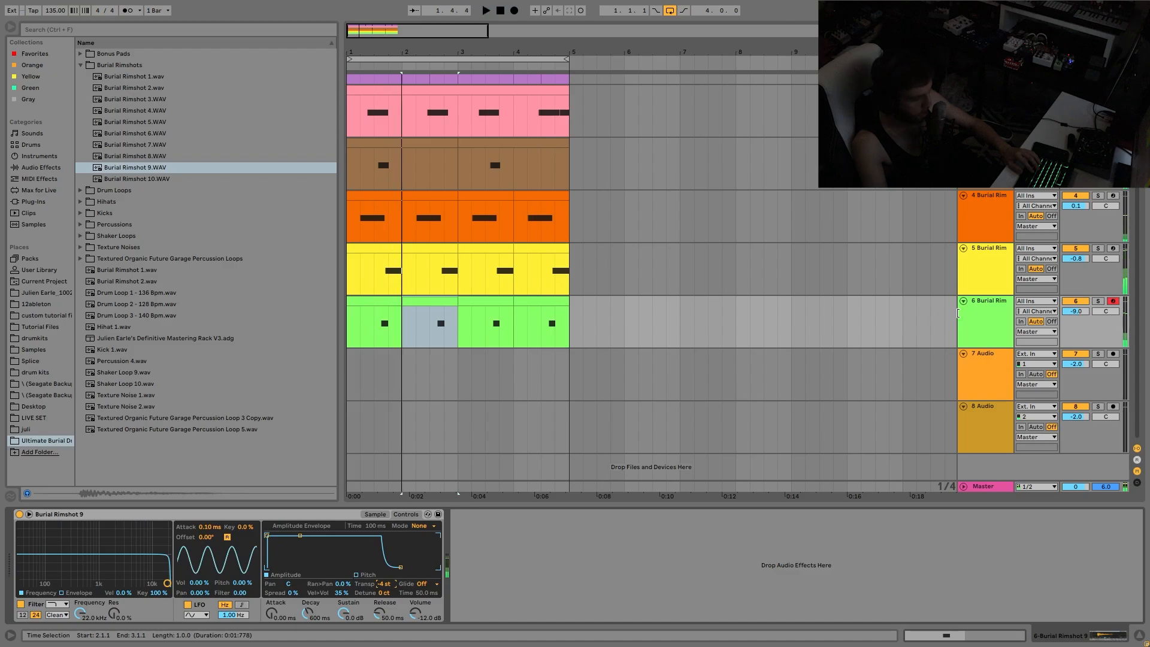
Insert a new MIDI track below the Burial Rimshot 9 track and load Hihat 1.wav onto it
left_click(985, 328)
key("ctrl+shift+t")
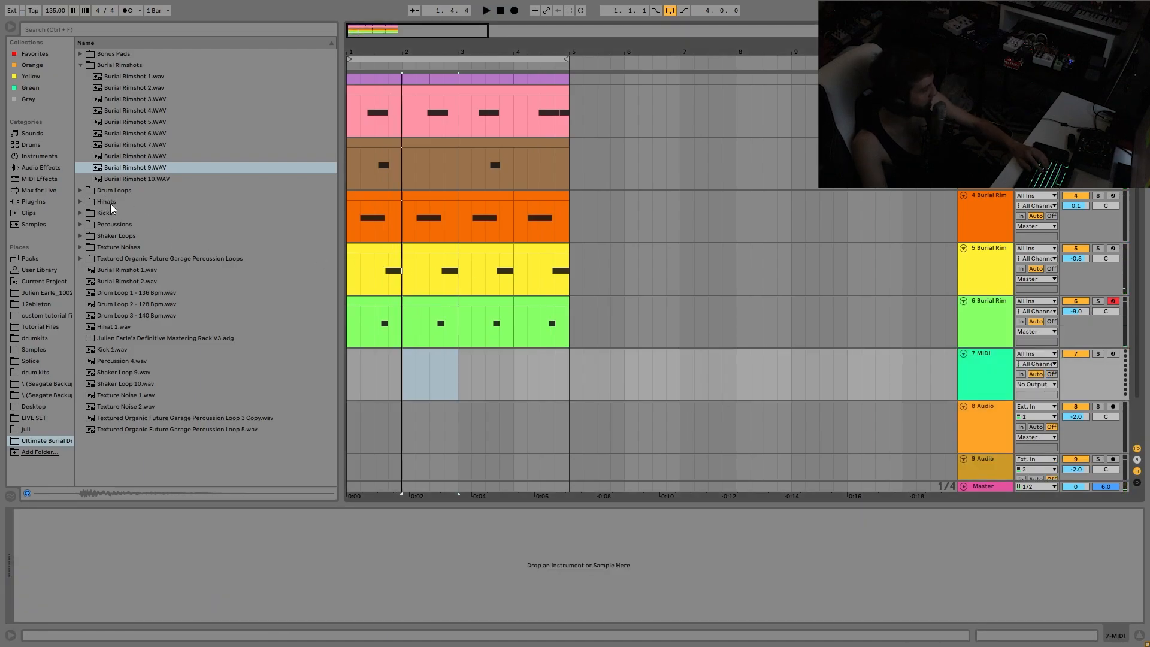
left_click(115, 326)
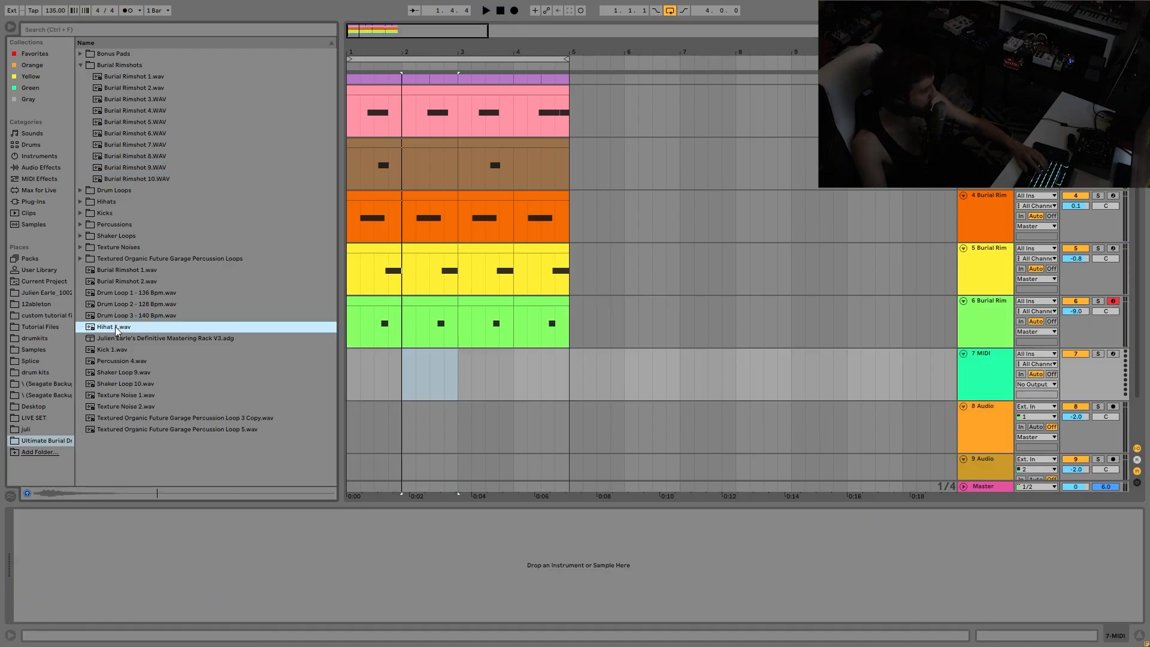
double_click(124, 329)
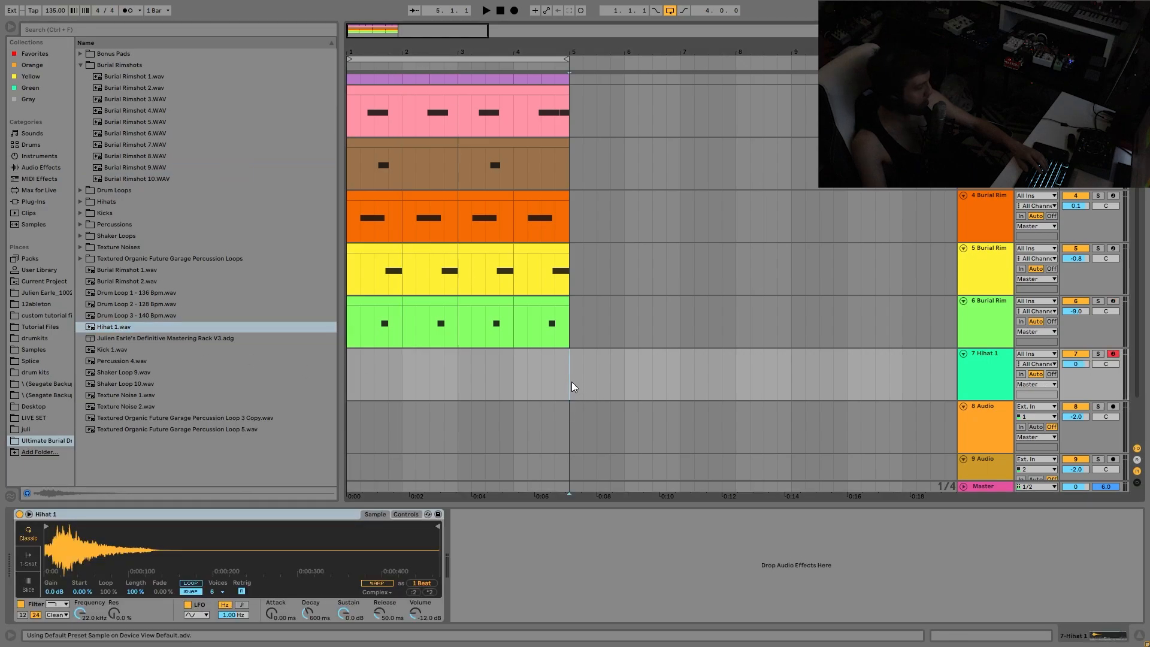
Create a four-bar clip on the Hihat 1 track and fill it with a C3 note on the off-beat of every beat, starting at 1.1.3
left_click_drag(573, 384, 352, 375)
key("ctrl+shift+m")
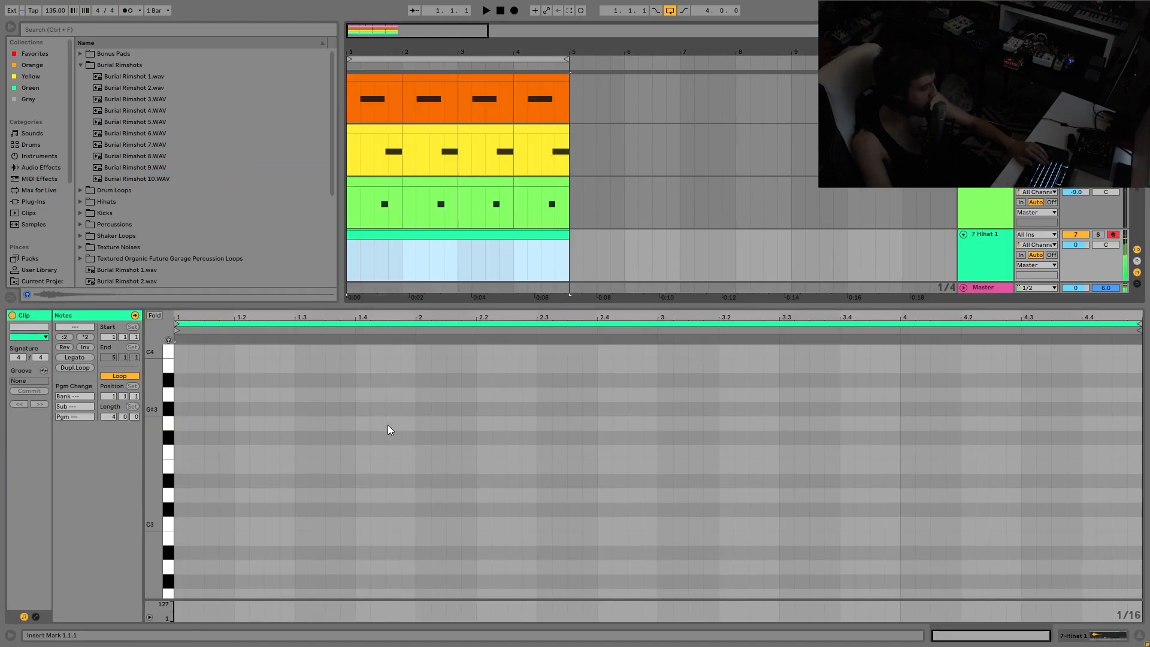
double_click(217, 523)
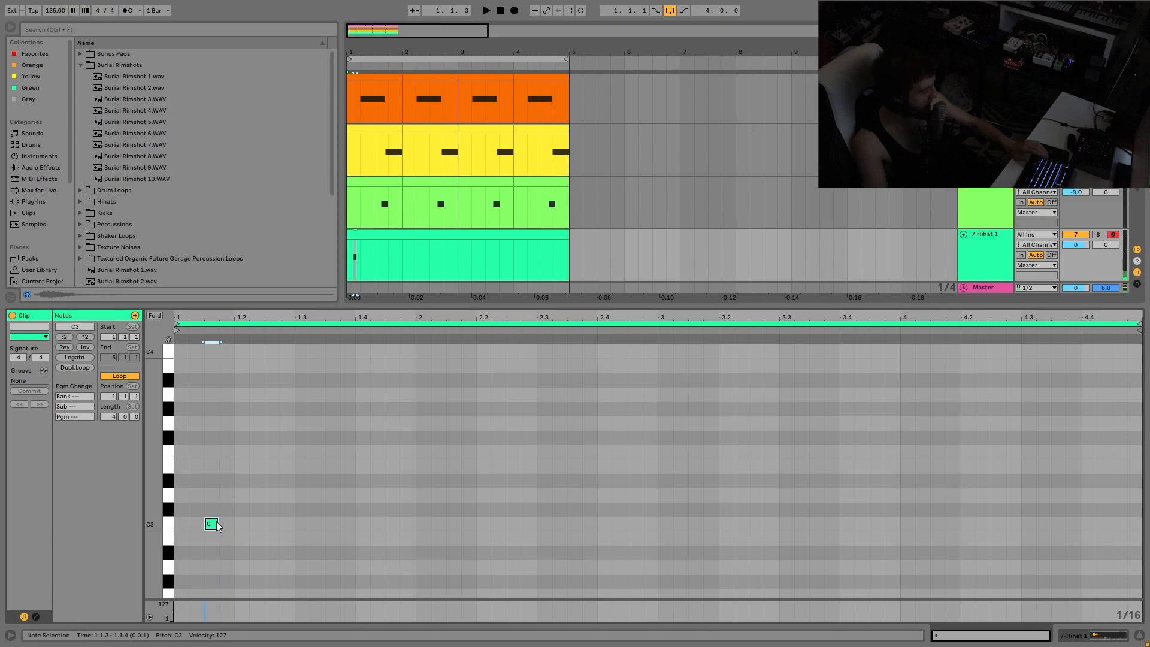
key("ctrl+d")
key("ctrl+d")
key("ctrl+d")
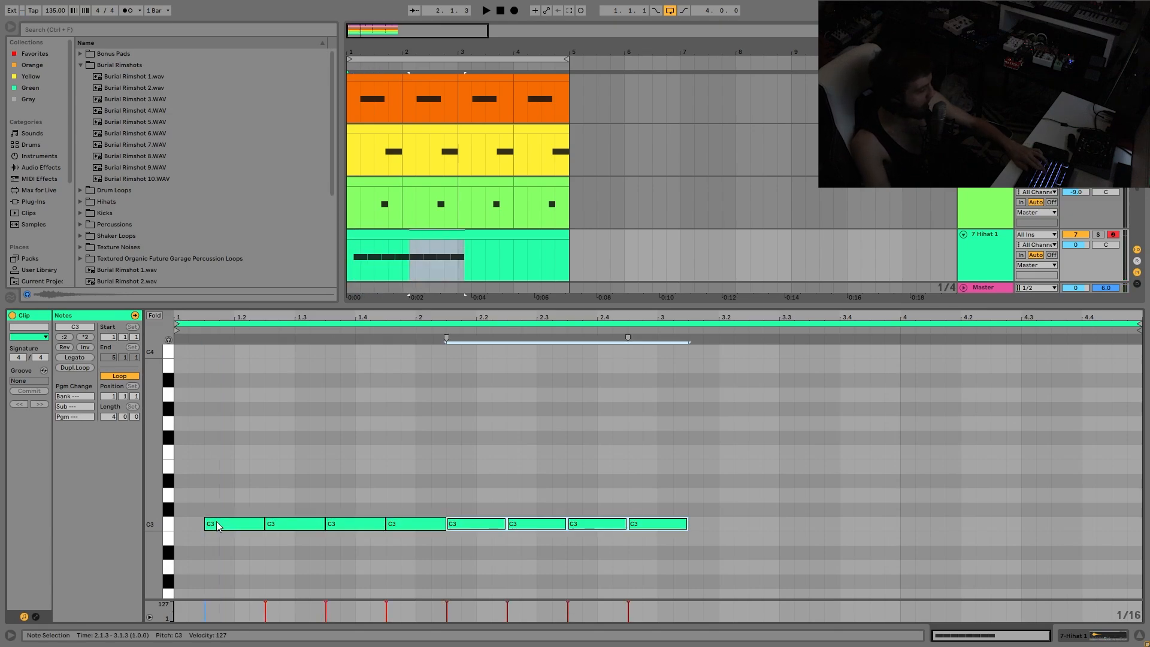
key("ctrl+d")
scroll(416, 485, "up", 1)
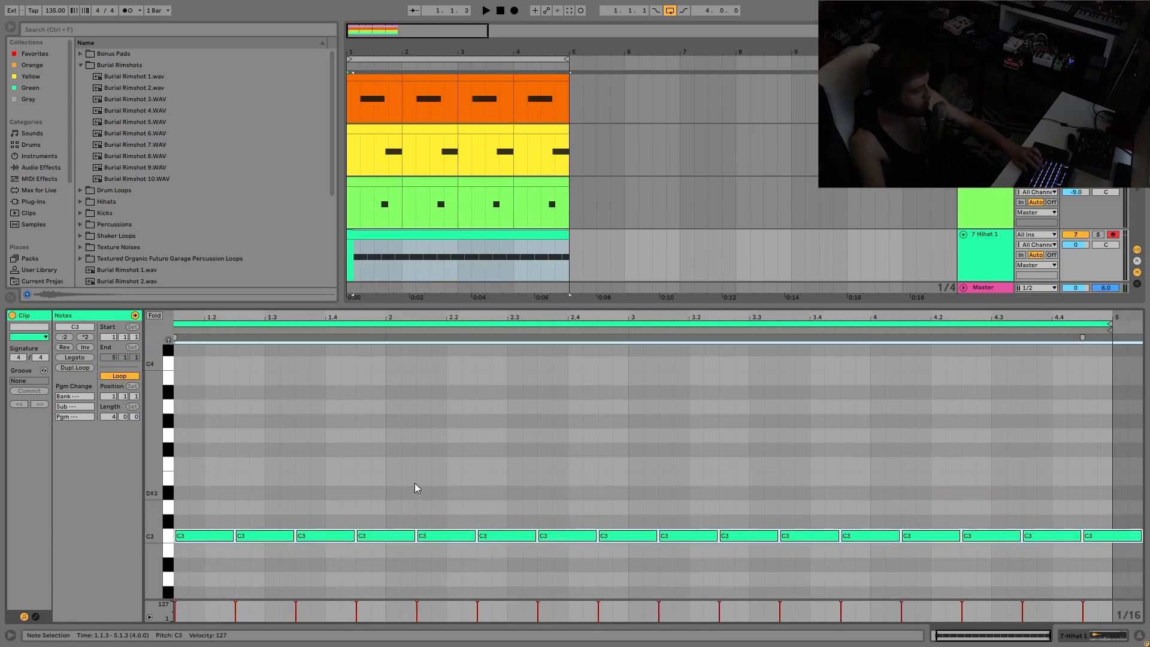
Consolidate the hi-hat notes into a four-bar clip and lower the Hihat 1 track volume to -10.8 dB
right_click(419, 476)
left_click(444, 312)
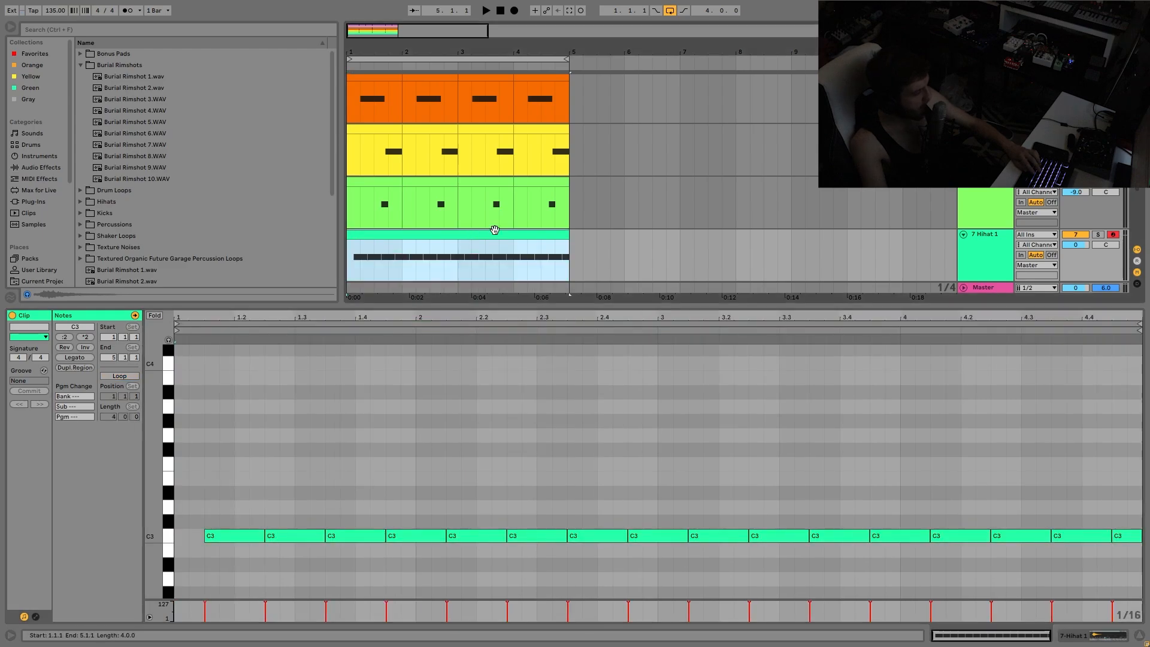
left_click(998, 249)
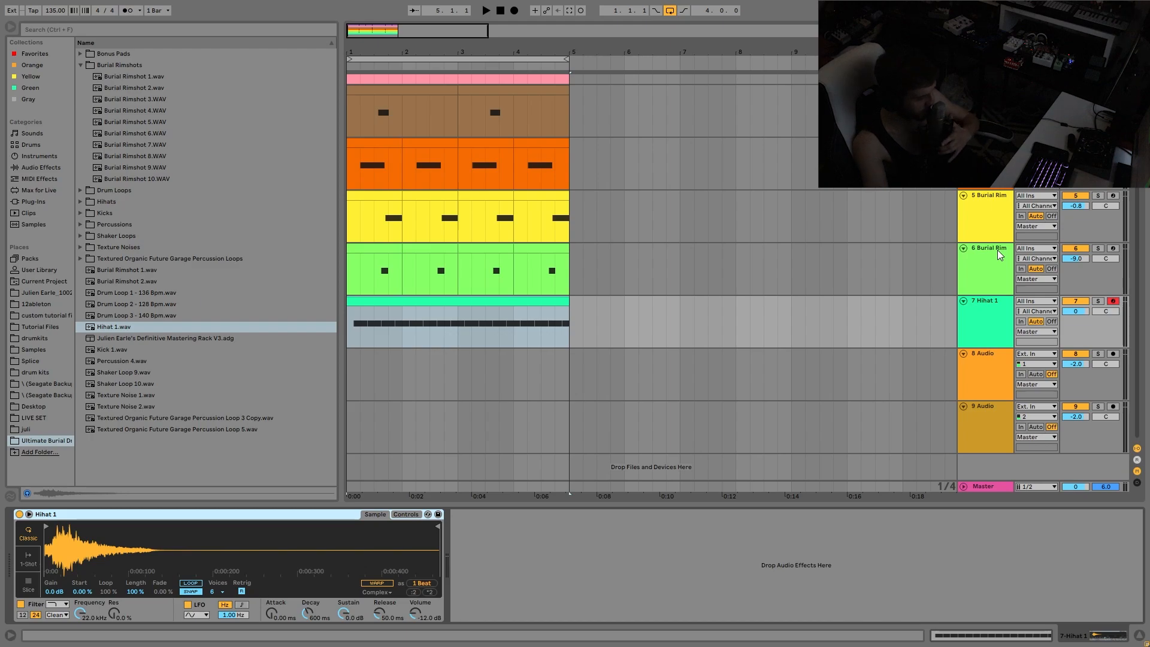
key("space")
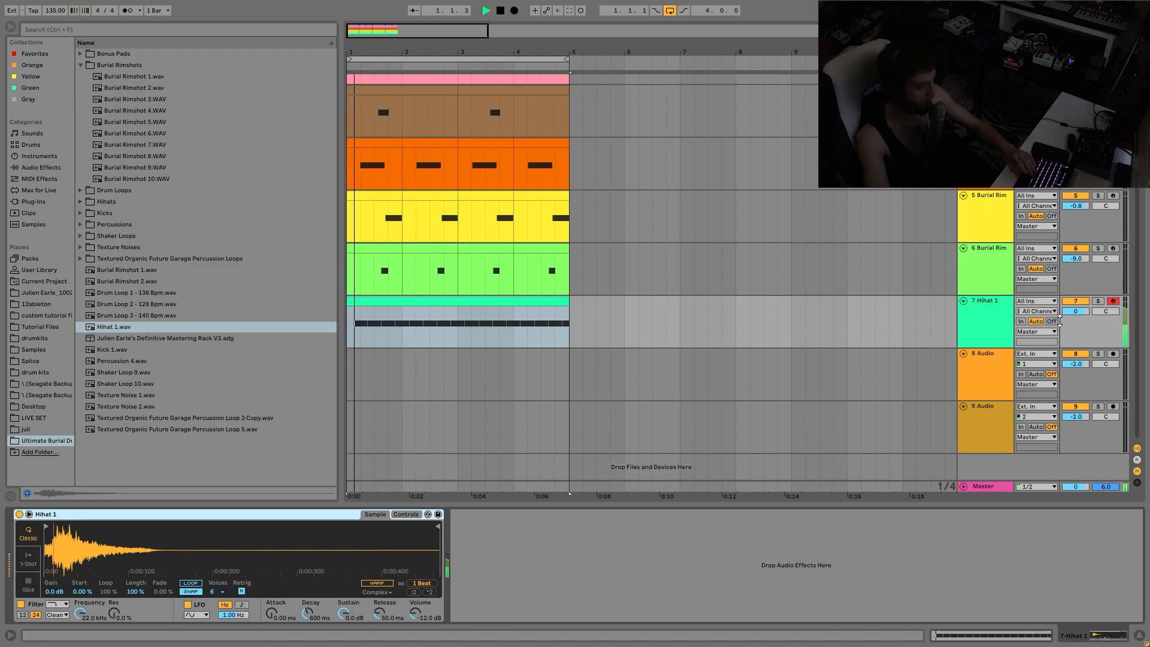
left_click_drag(1076, 312, 1076, 337)
Delete every second C3 note in the Hihat 1 clip, beginning with the one at 1.2.3
double_click(456, 318)
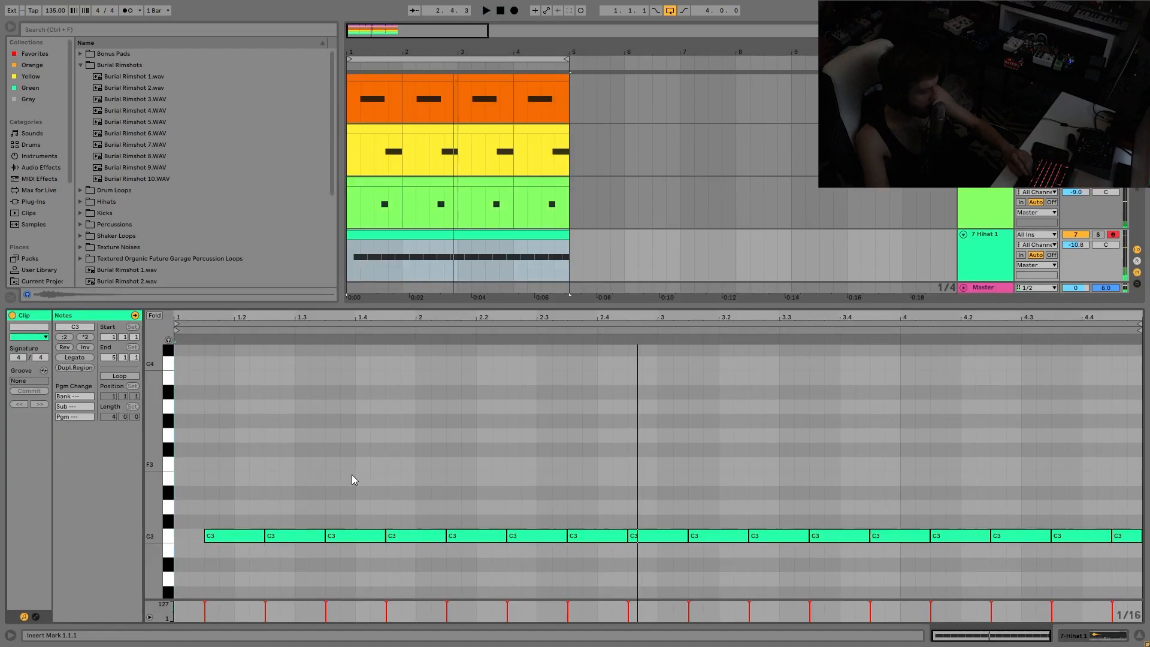
left_click_drag(305, 510, 293, 563)
key("Delete")
key("space")
left_click_drag(356, 494, 355, 565)
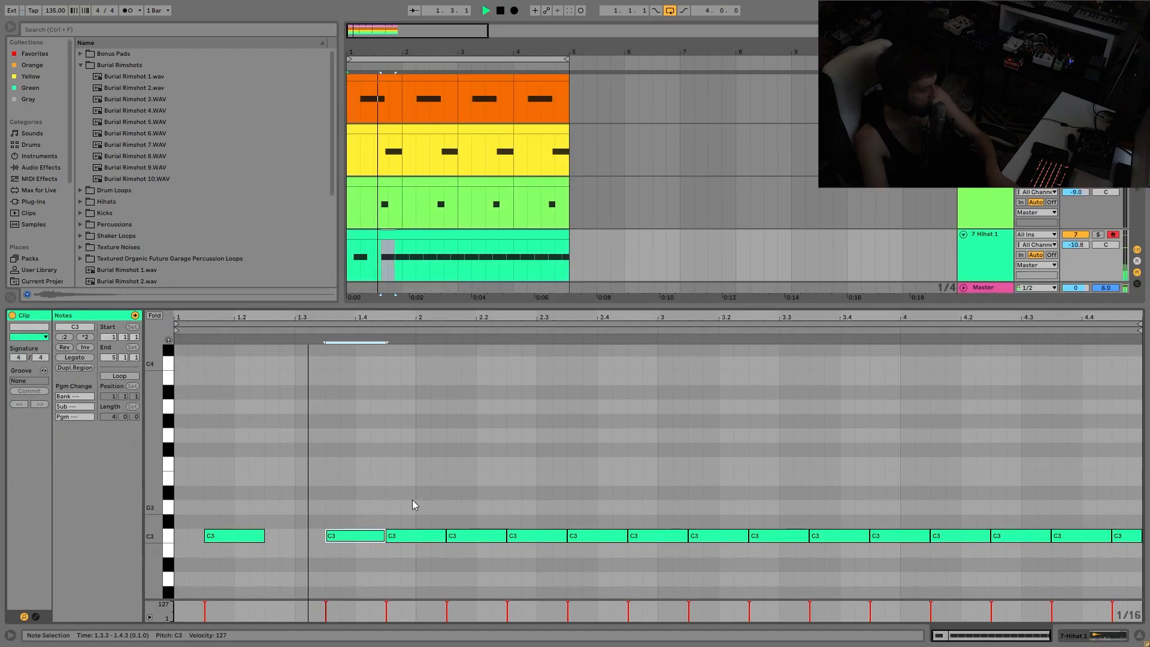
left_click_drag(412, 499, 415, 569)
key("Delete")
left_click_drag(649, 511, 664, 571)
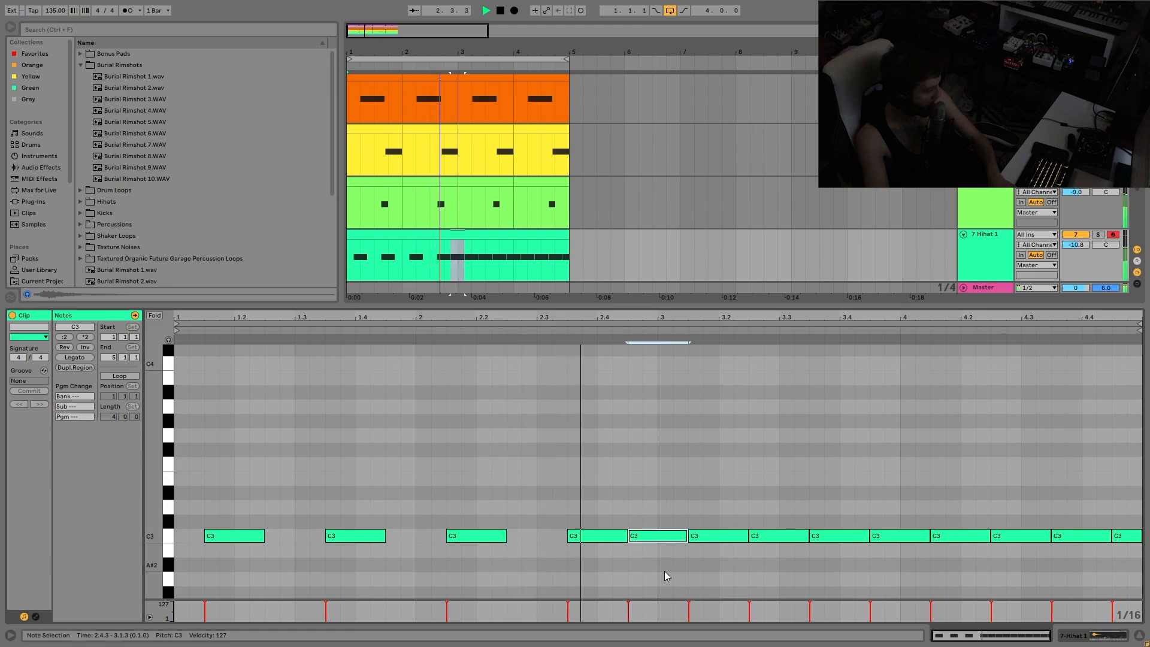
key("Delete")
left_click_drag(785, 507, 790, 574)
key("Delete")
left_click_drag(886, 513, 893, 579)
key("Delete")
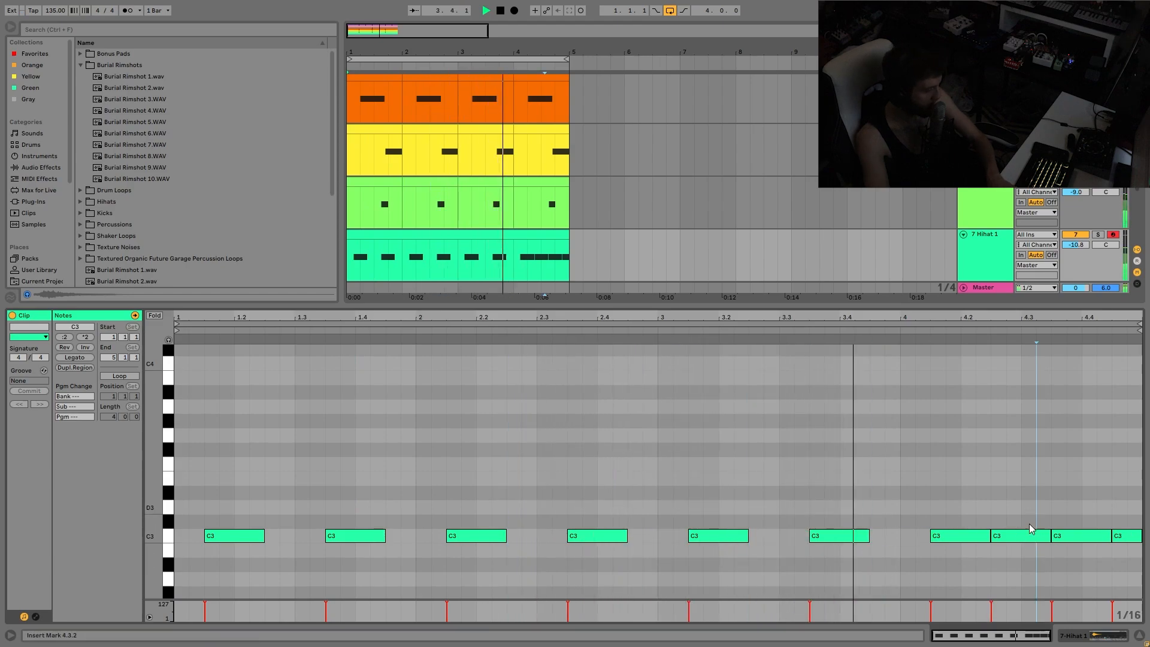
left_click_drag(1030, 522, 1032, 569)
key("Delete")
left_click_drag(1131, 513, 1128, 569)
key("Delete")
key("space")
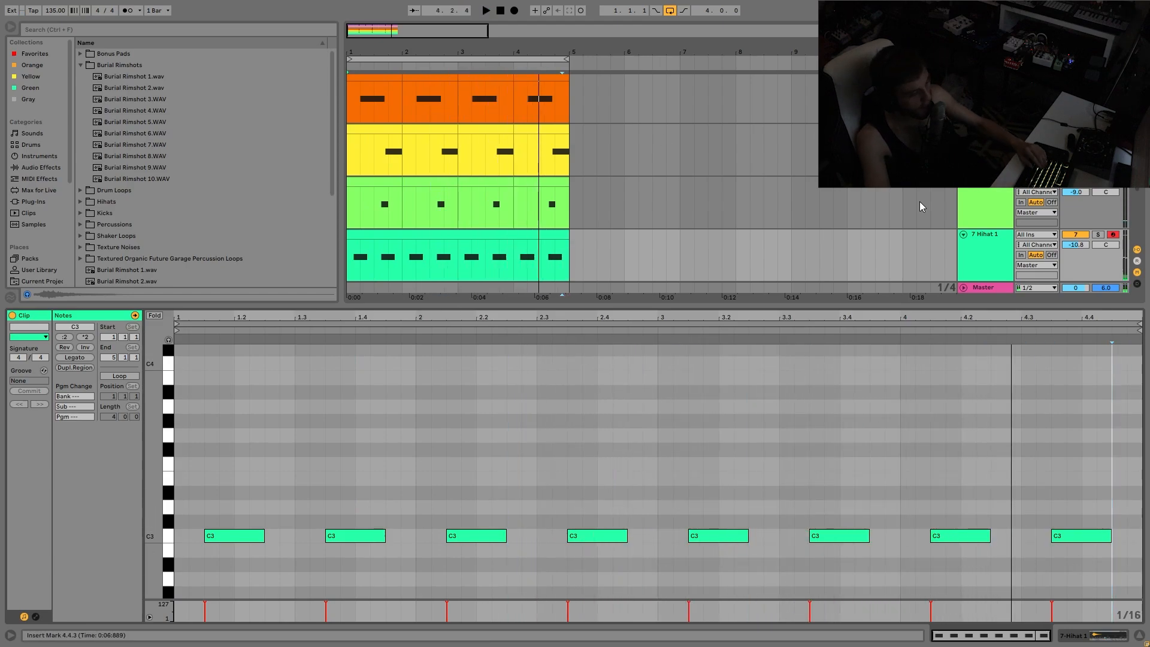
Insert a new MIDI track below the Hihat 1 track and load an empty Drum Rack onto it
double_click(977, 244)
left_click(473, 302)
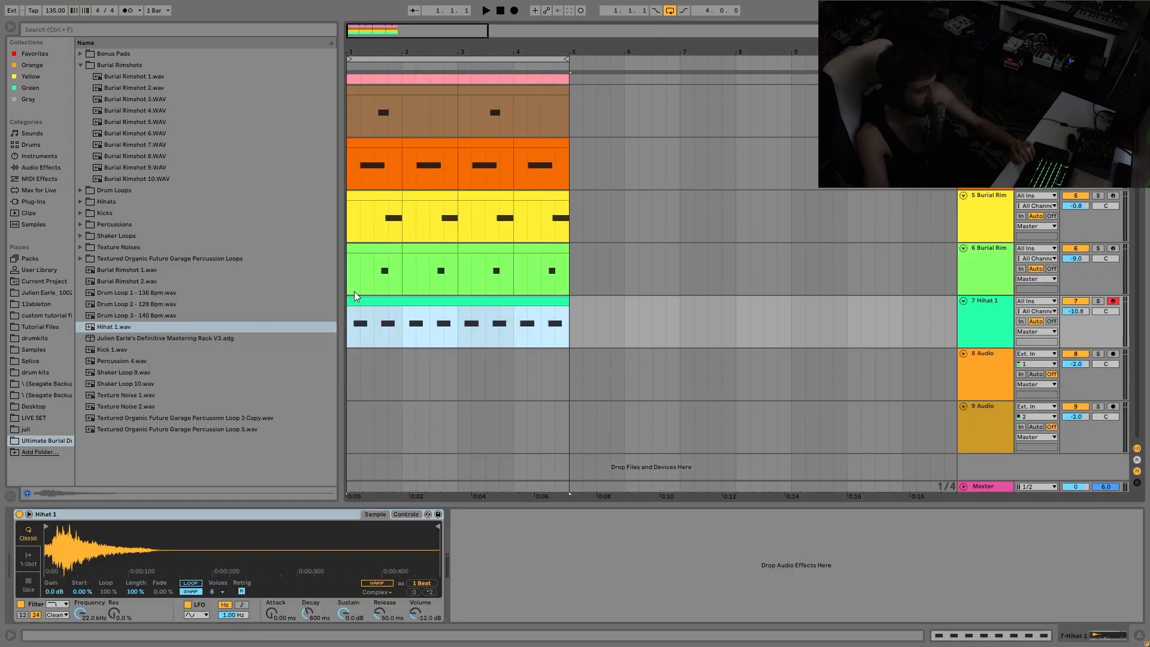
key("space")
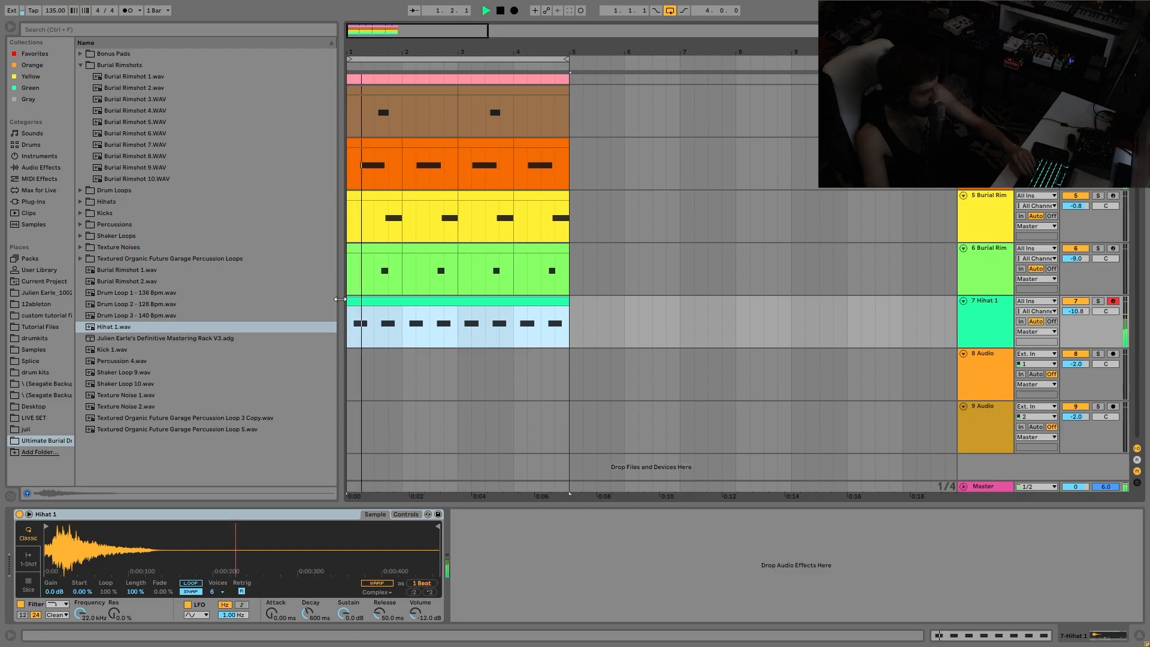
key("ctrl+shift+t")
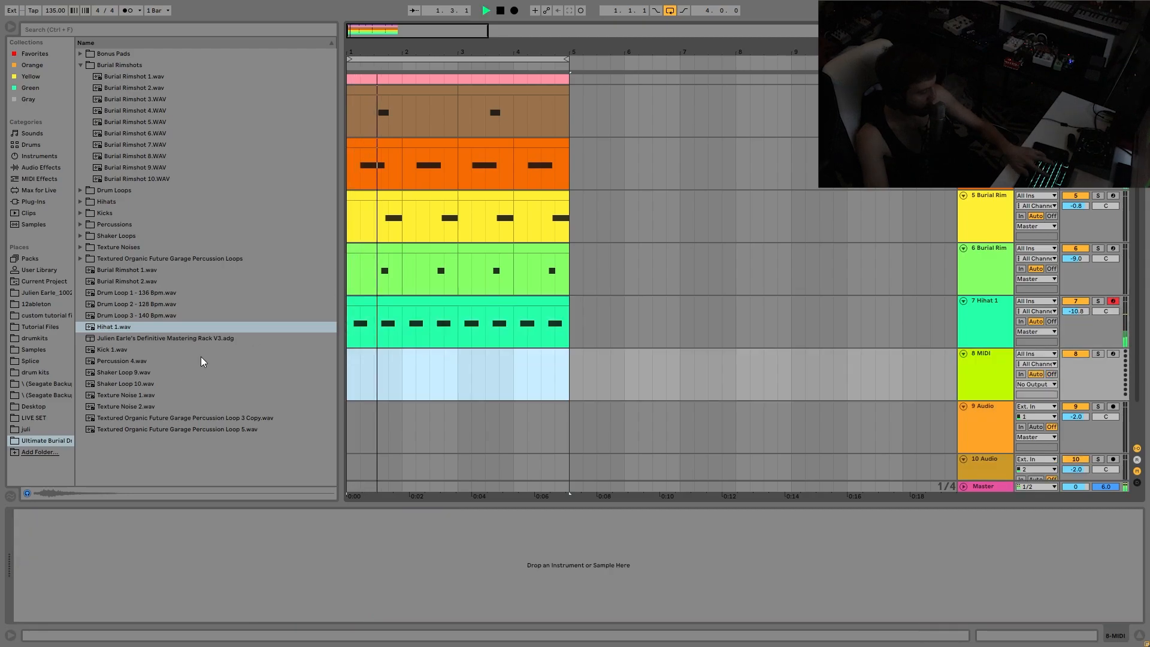
left_click(113, 203)
left_click(124, 168)
left_click(33, 146)
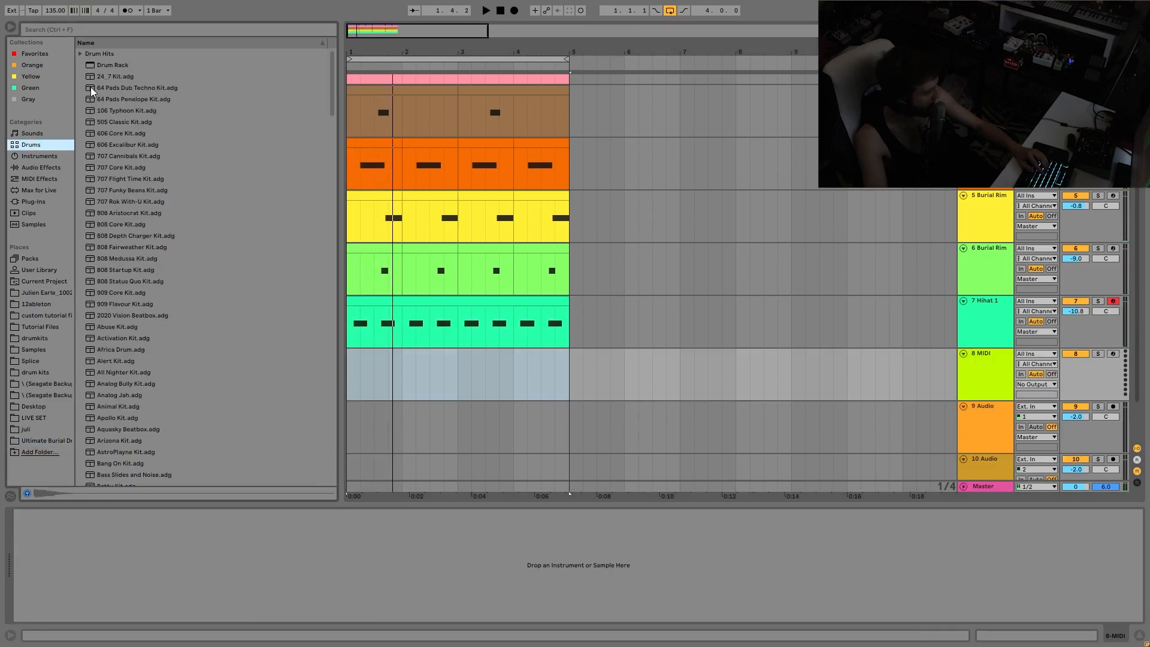
double_click(112, 64)
Load the samples Hihat 4 to Hihat 7 from the Burial pack onto the Drum Rack pads C1 to D#1
left_click(38, 441)
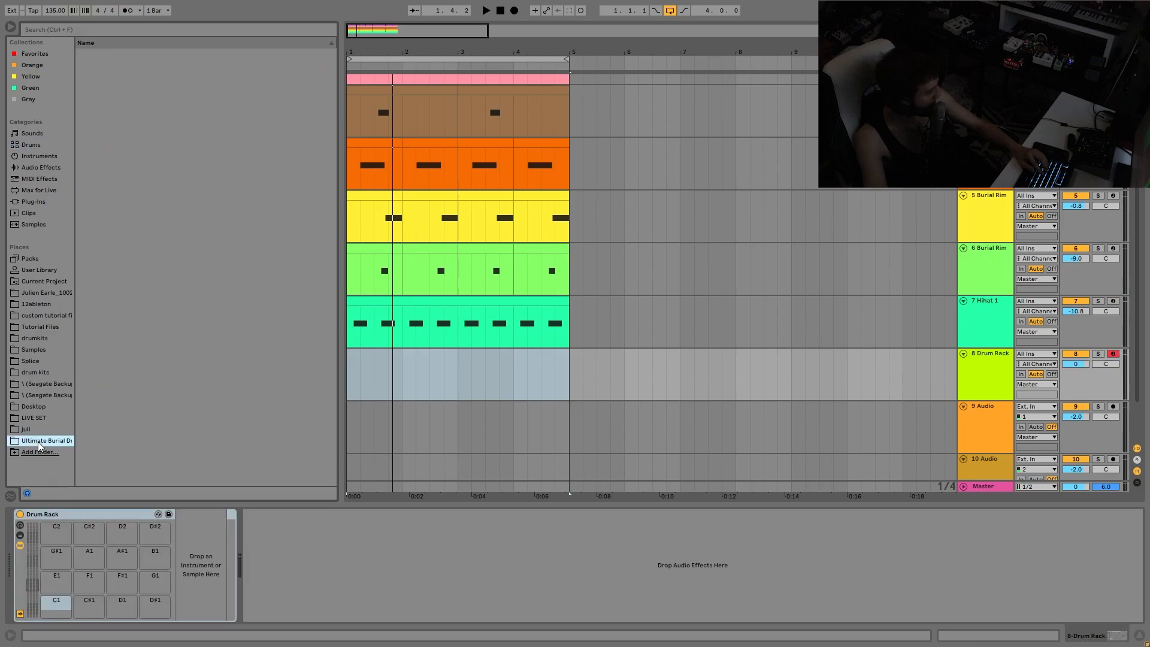
left_click(150, 135, "shift")
left_click_drag(95, 382, 62, 595)
Create a two-bar clip on the Drum Rack track with a Hihat 4 note at 1.2.3 and a Hihat 6 note just after 1.2.4
left_click(449, 375)
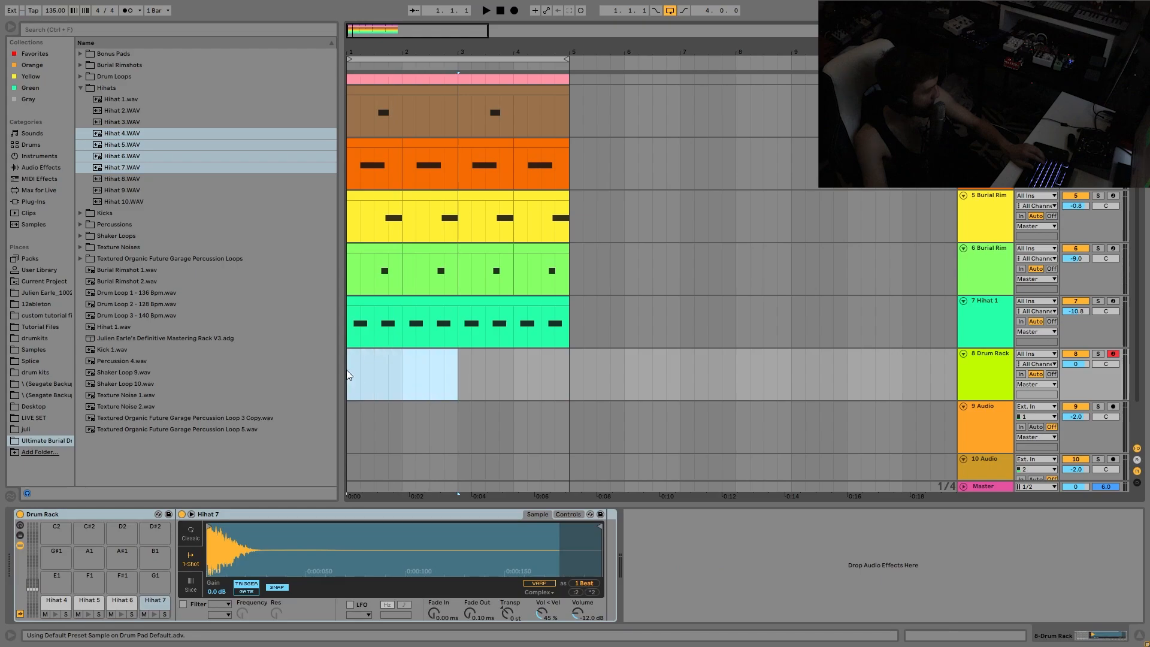
key("ctrl+shift+m")
left_click(362, 397)
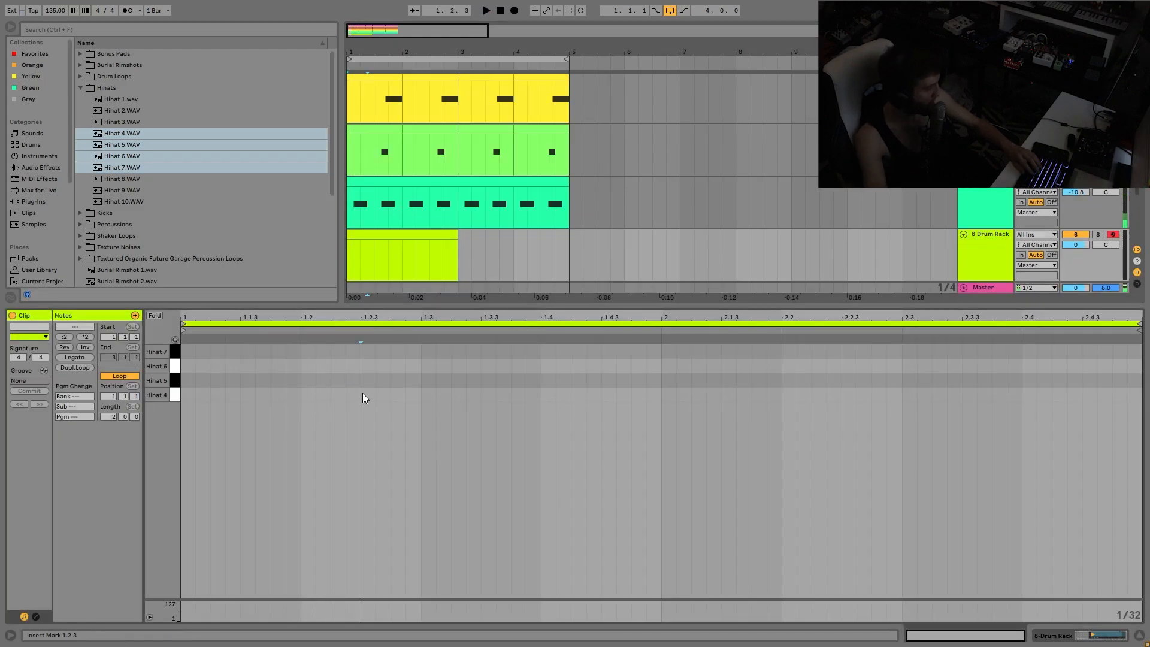
double_click(362, 393)
key("shift+Right")
key("shift+Right")
key("ctrl+d")
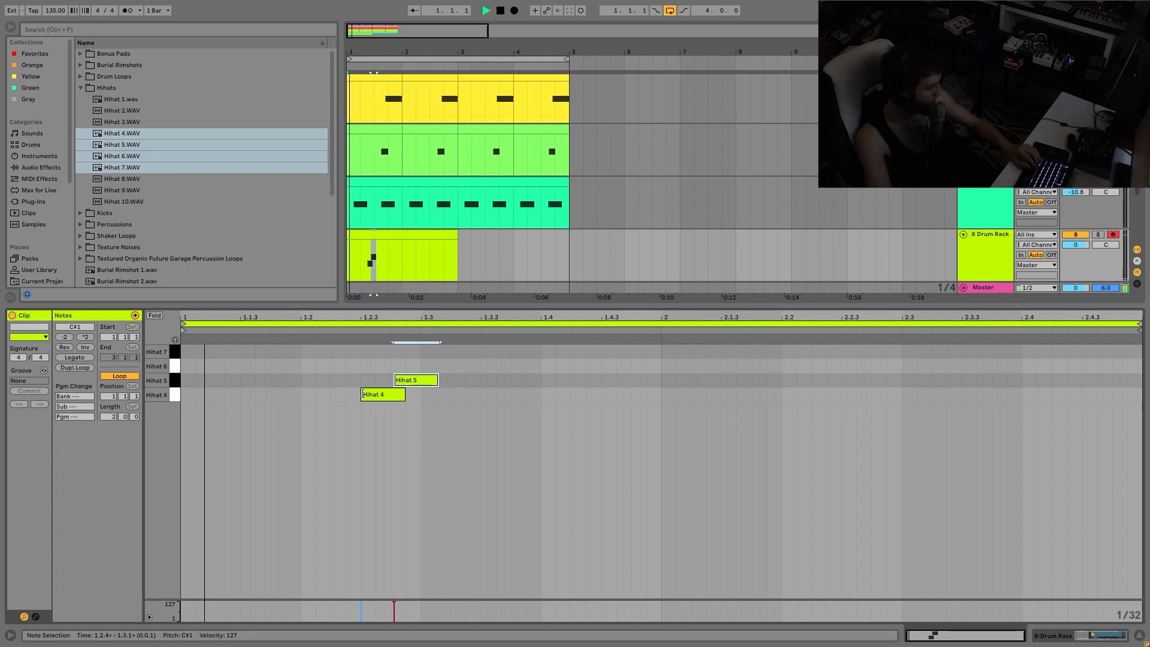
key("Up")
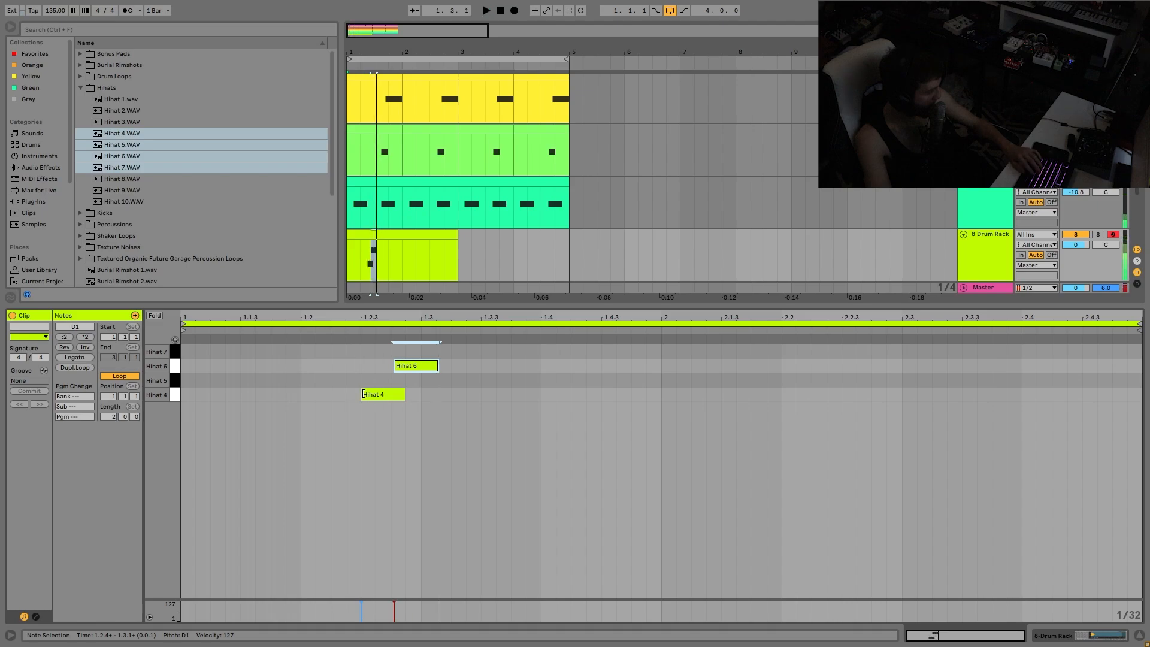
Add a Hihat 6 note just after 1.3.2 and a Hihat 7 note at 1.3.3, and lower the track volume to -9.8 dB
key("ctrl+d")
key("ctrl+d")
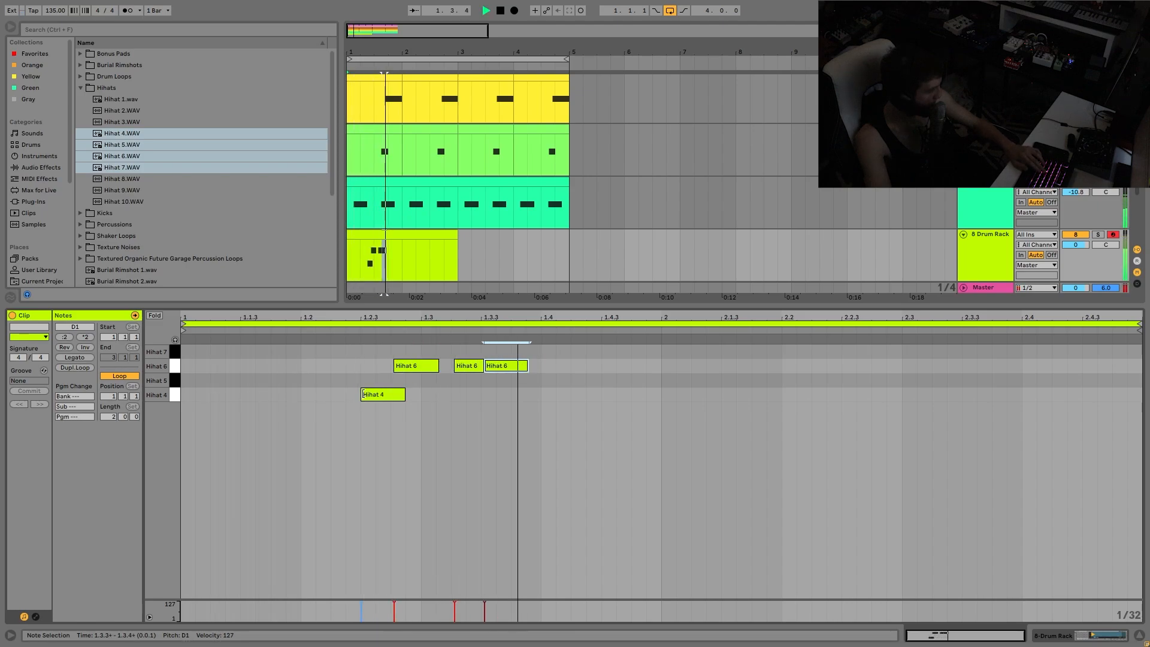
key("Up")
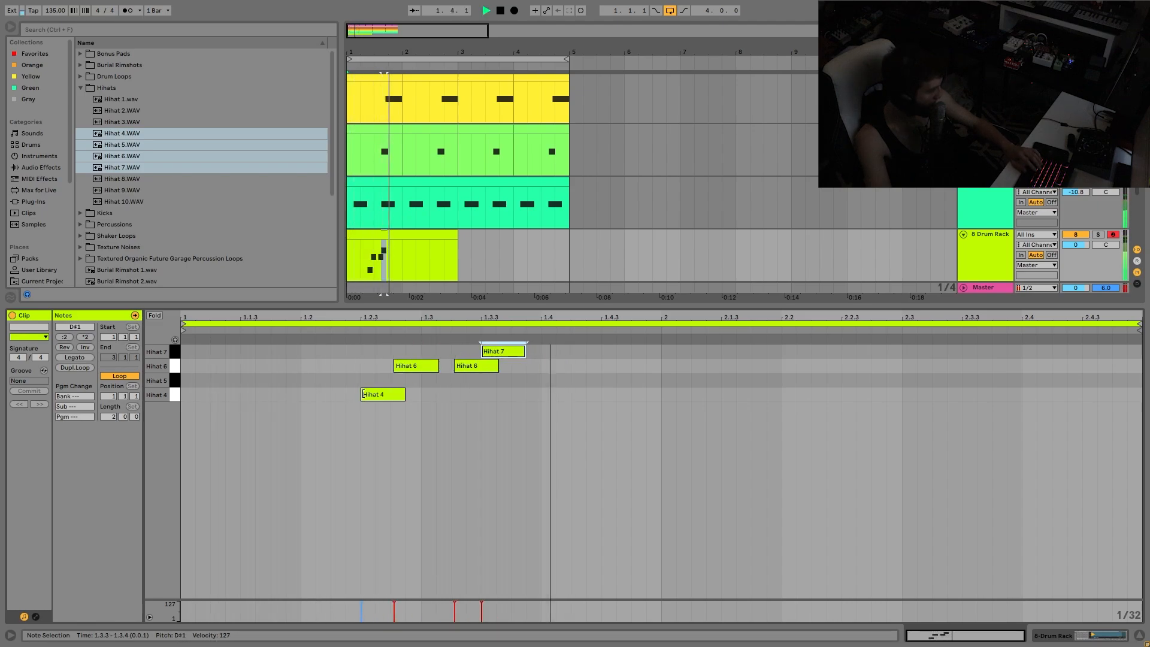
left_click_drag(1076, 245, 1076, 246)
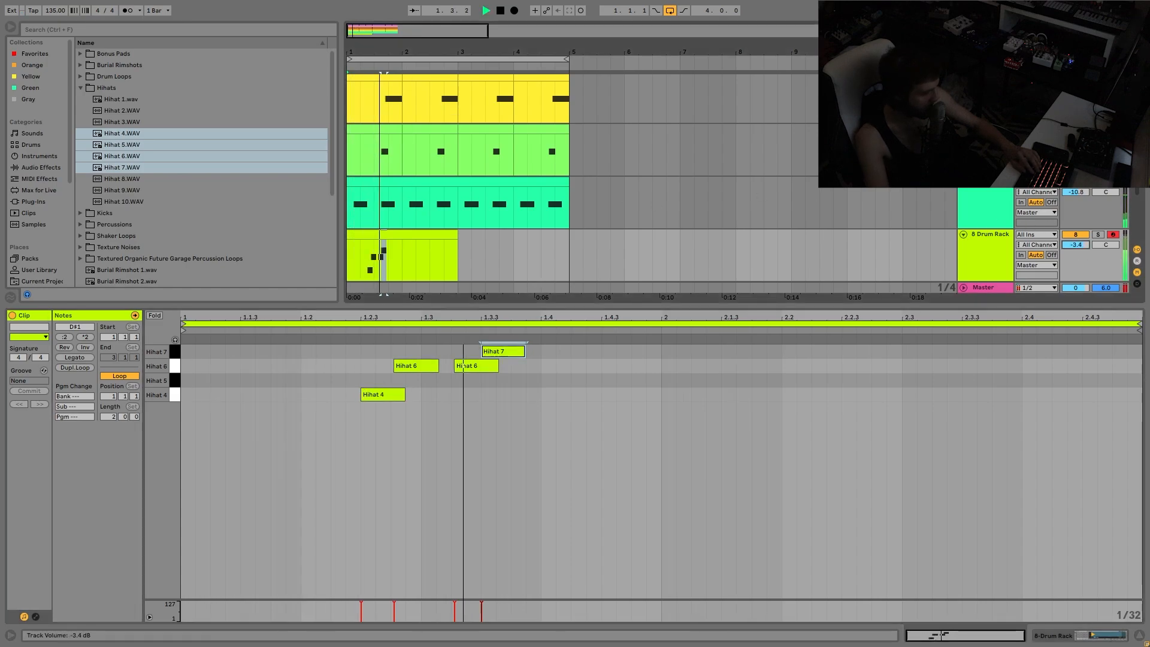
Duplicate bar 1 of the Drum Rack track into bar 2 and delete the copy's Hihat 4 note
left_click_drag(402, 260, 346, 254)
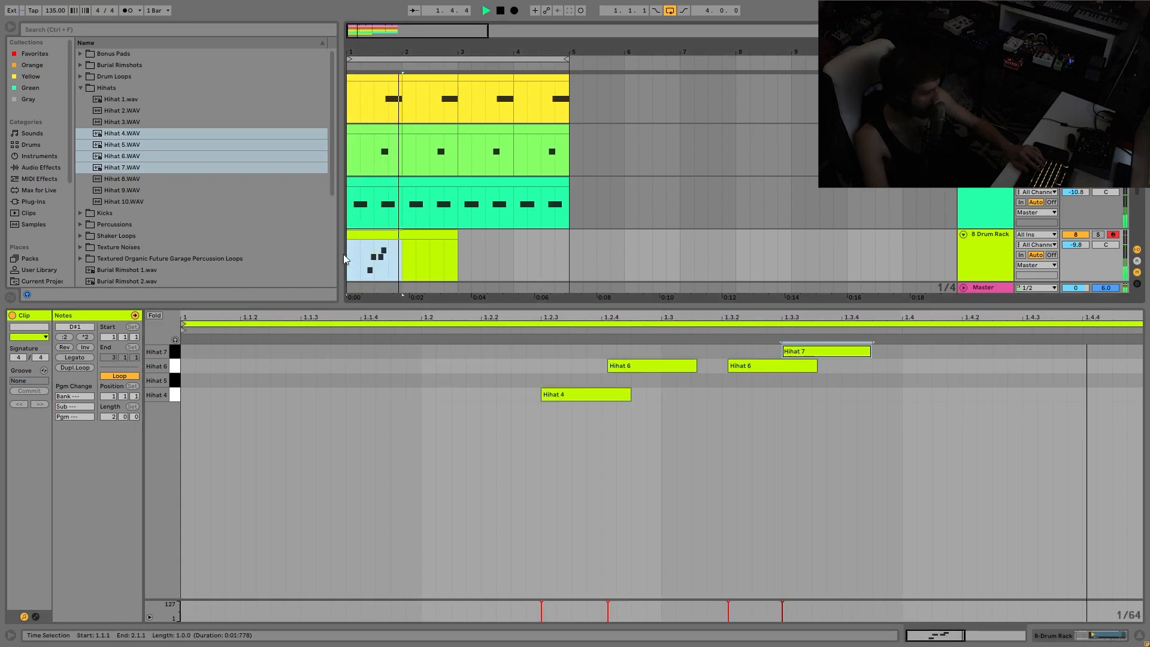
key("ctrl+d")
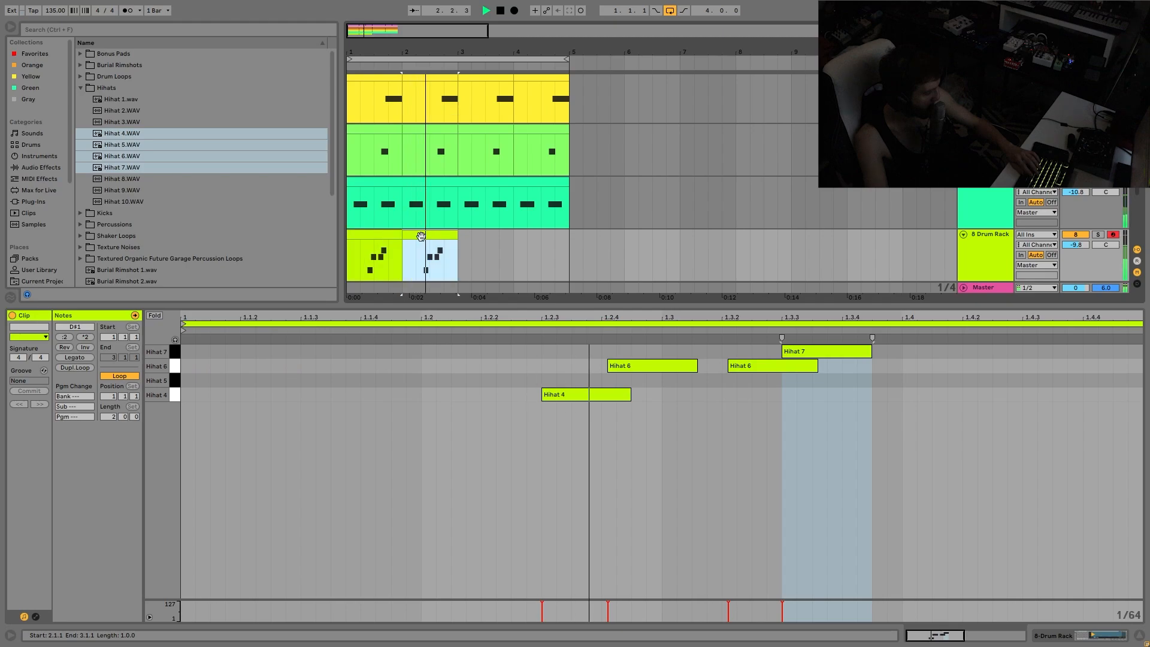
double_click(565, 393)
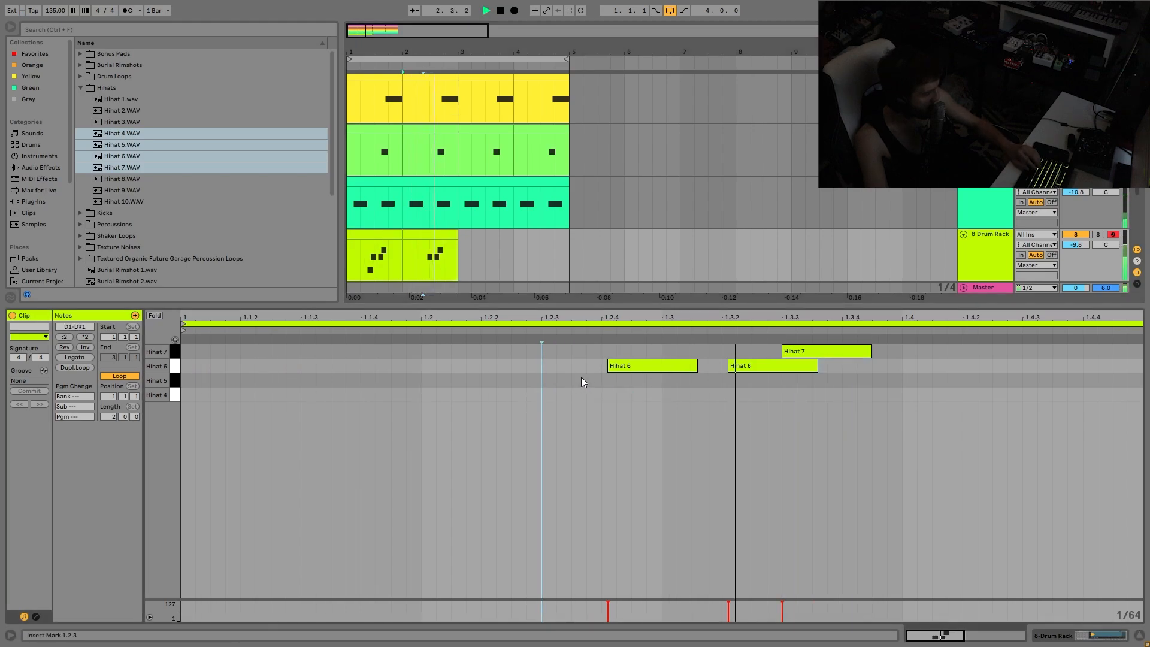
left_click(476, 271)
key("space")
left_click(456, 260)
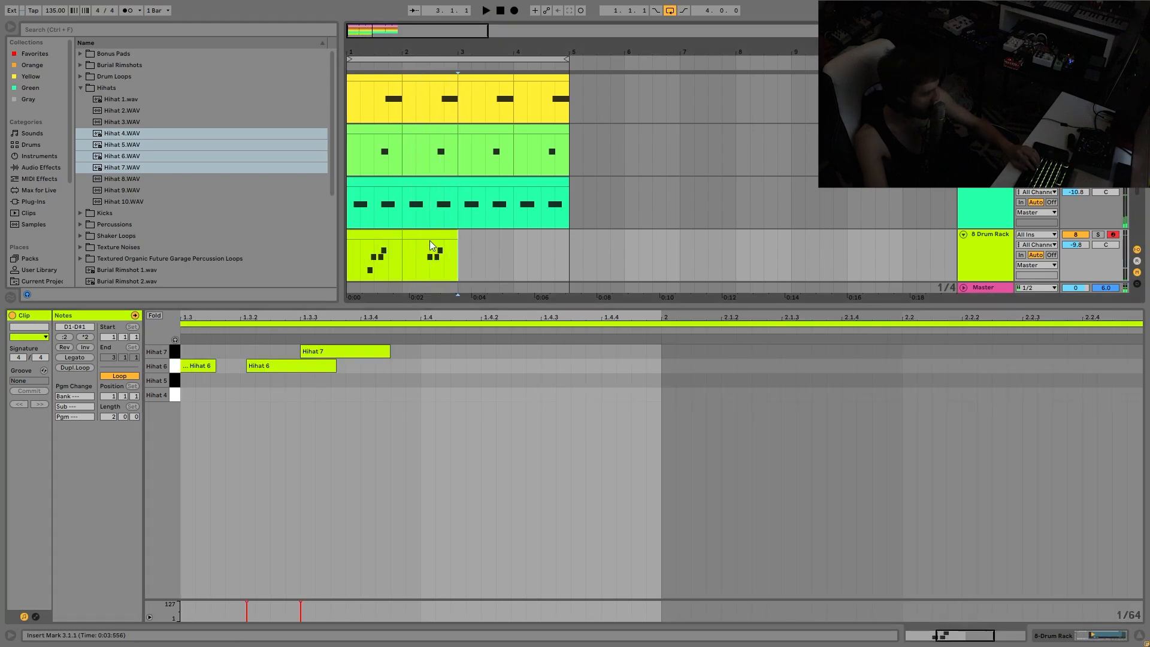
Add a lengthened Hihat 4 note at clip position 1.3.1 in the bar 2 clip of the Drum Rack track
left_click(430, 237)
double_click(664, 389)
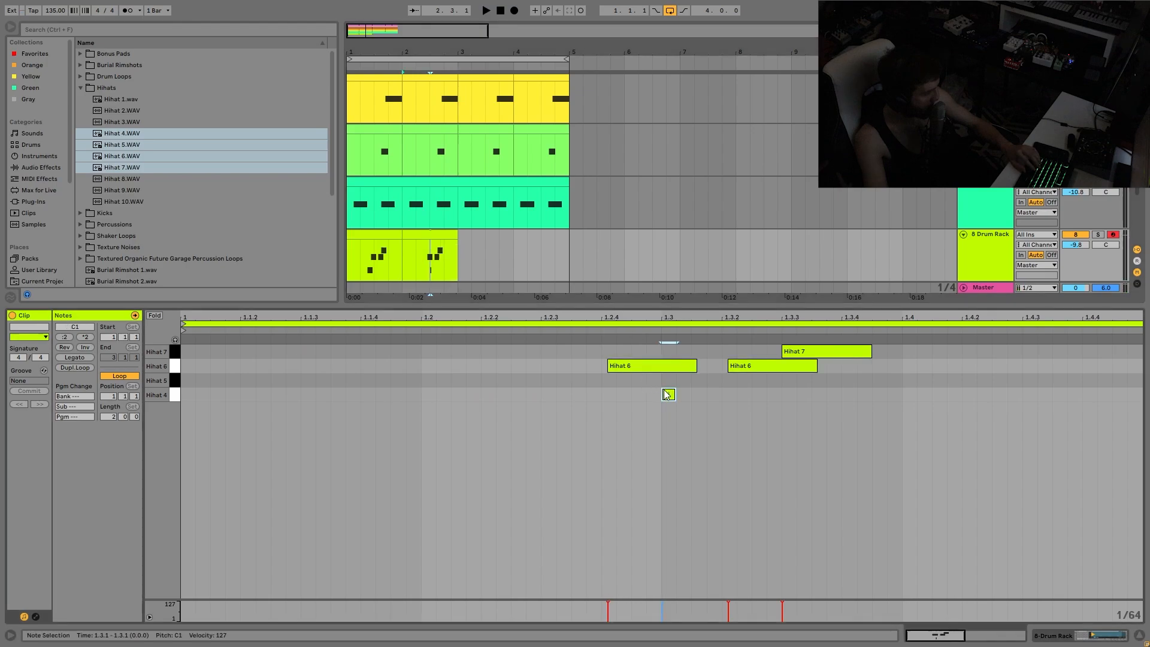
key("space")
key("shift+Right")
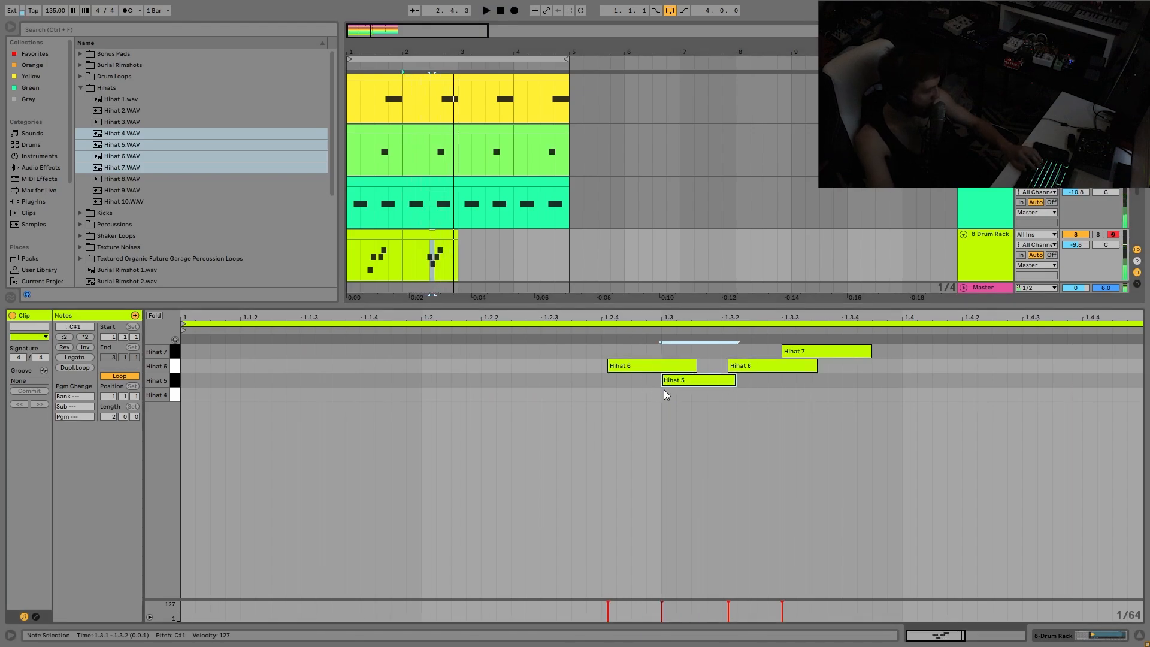
key("Down")
Duplicate the two-bar Drum Rack pattern into bars 3 and 4 and lower the track volume to -13.3 dB
left_click_drag(462, 260, 344, 255)
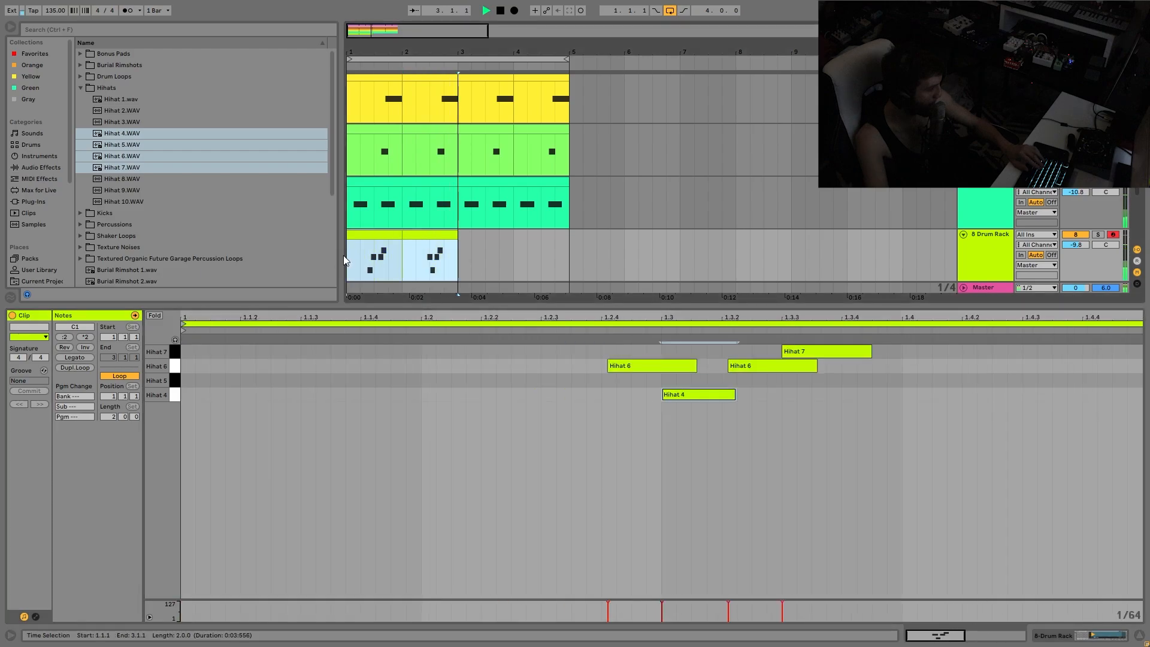
key("ctrl+d")
left_click(376, 237, "shift")
key("space")
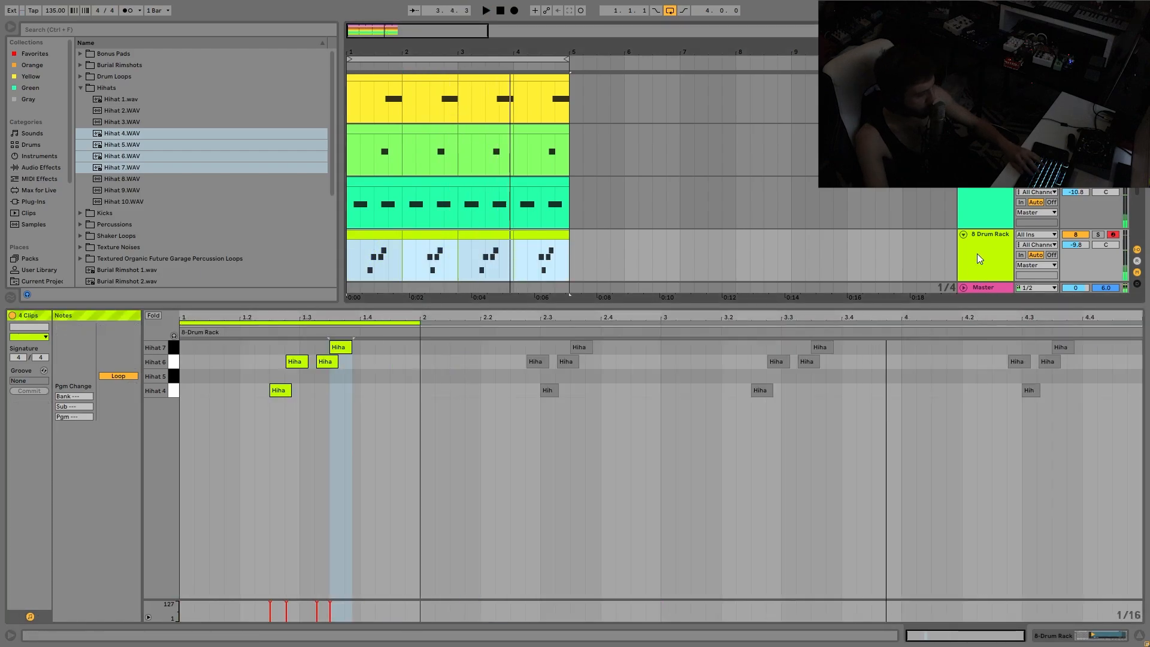
double_click(980, 250)
key("space")
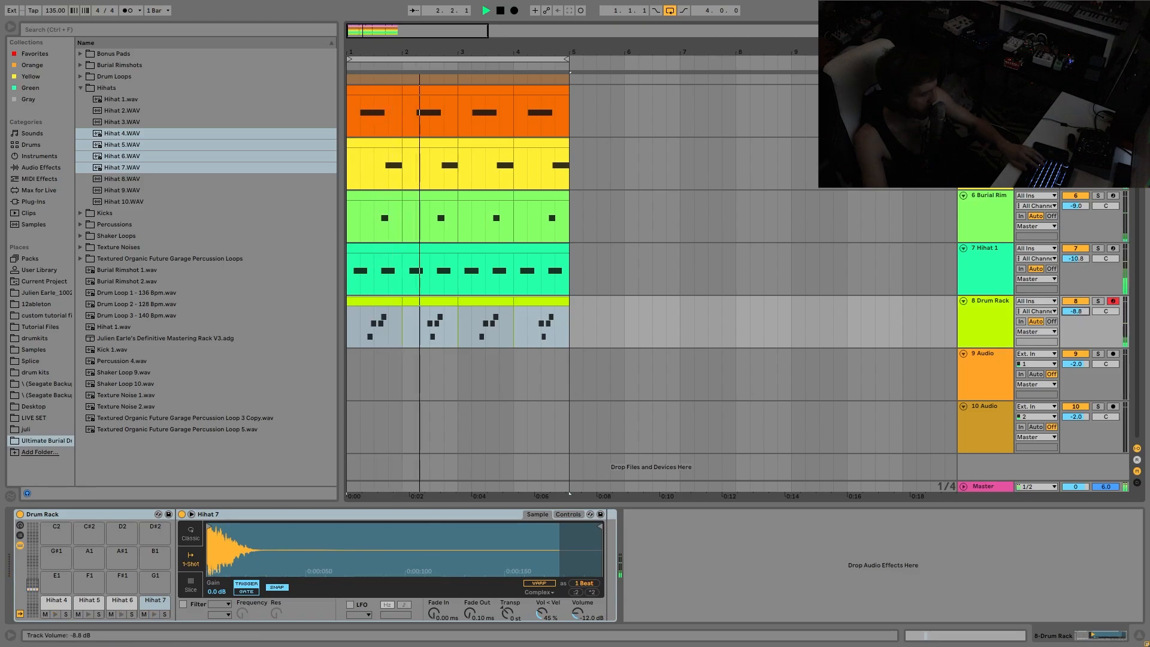
Insert another MIDI track below the hi-hat Drum Rack track and load a second empty Drum Rack onto it
key("ctrl+shift+t")
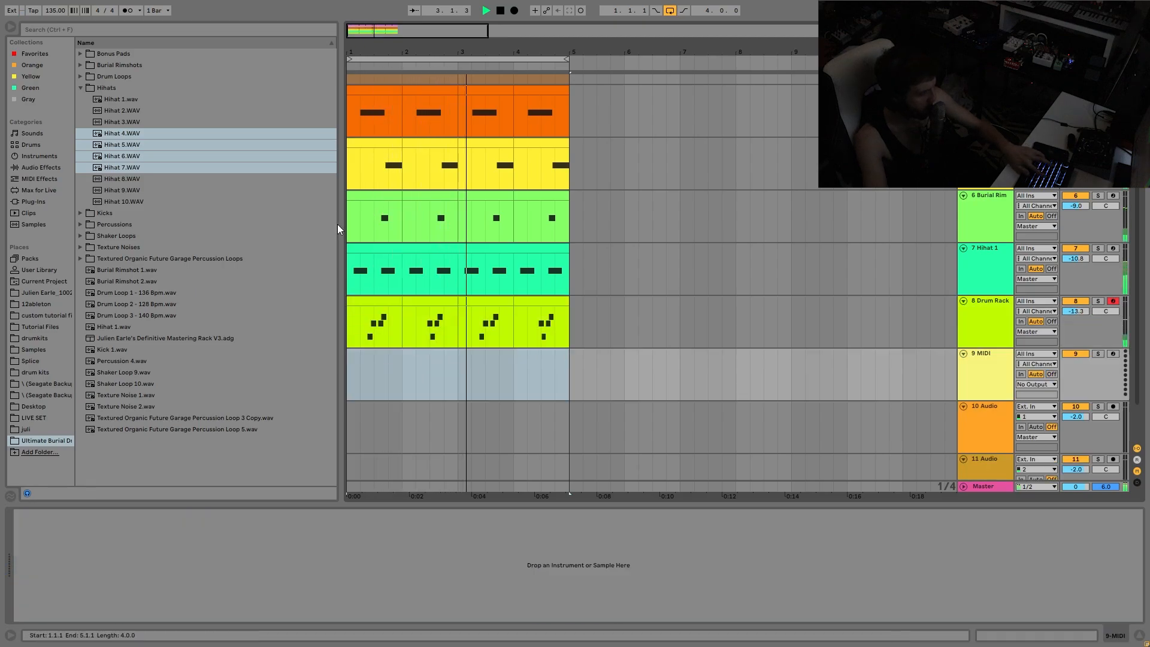
key("space")
left_click(42, 144)
left_click(110, 65)
double_click(110, 64)
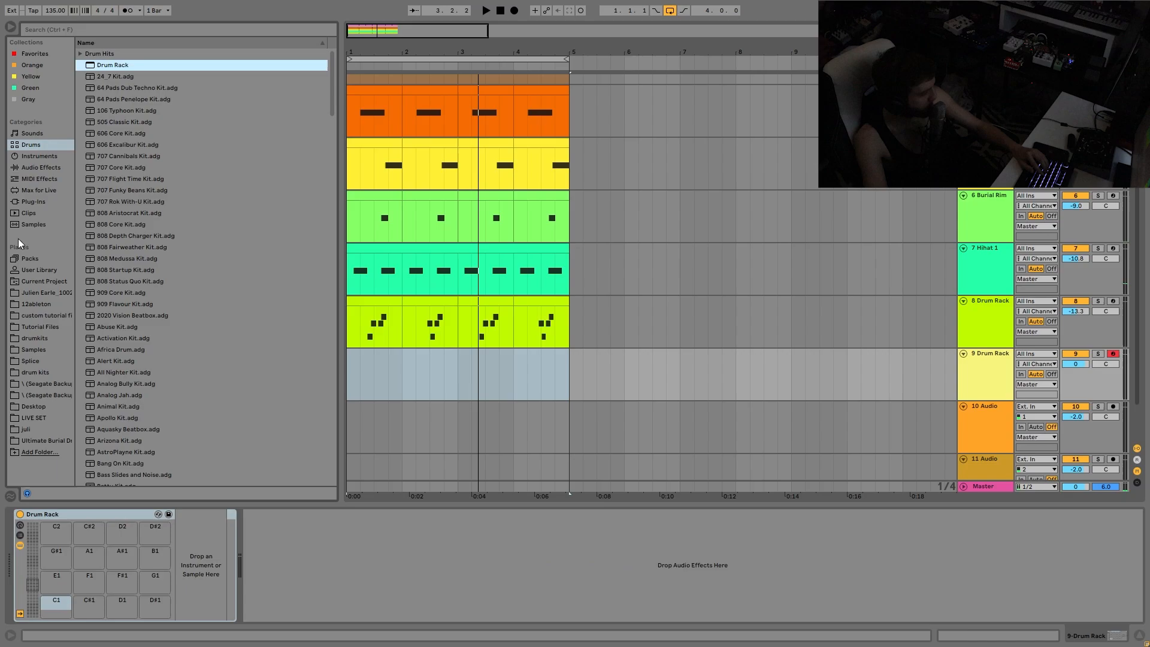
Load Percussion 10 to Percussion 15 from the Burial pack onto the new Drum Rack's pads, starting at C1
left_click(45, 439)
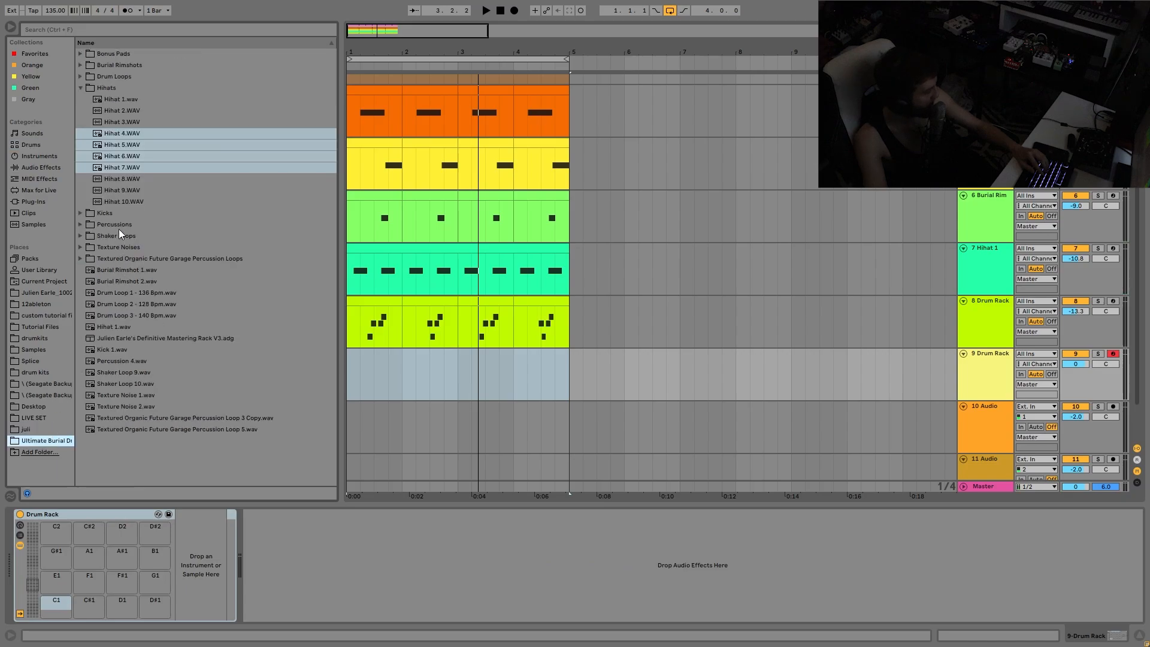
left_click(121, 224)
left_click(123, 224)
left_click(149, 281, "shift")
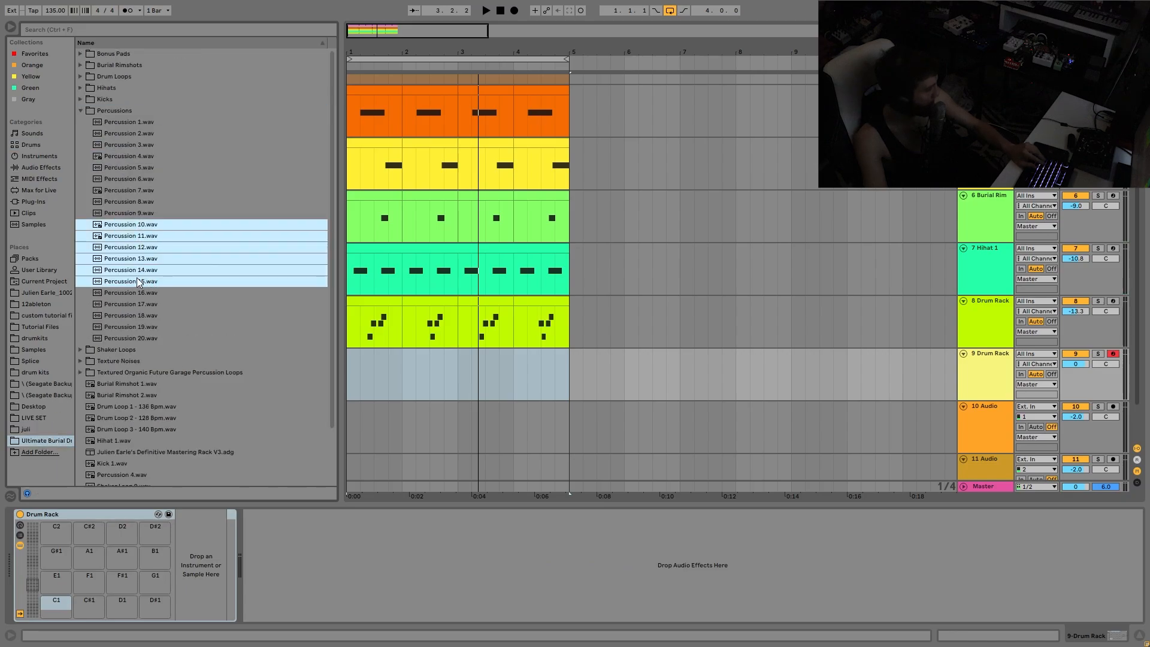
left_click_drag(56, 606, 56, 606)
Select bars 1 to 4 on track 9 and load Percussion 1 to Percussion 9 onto its pads, starting at G#1
left_click_drag(356, 387, 573, 392)
left_click(117, 120)
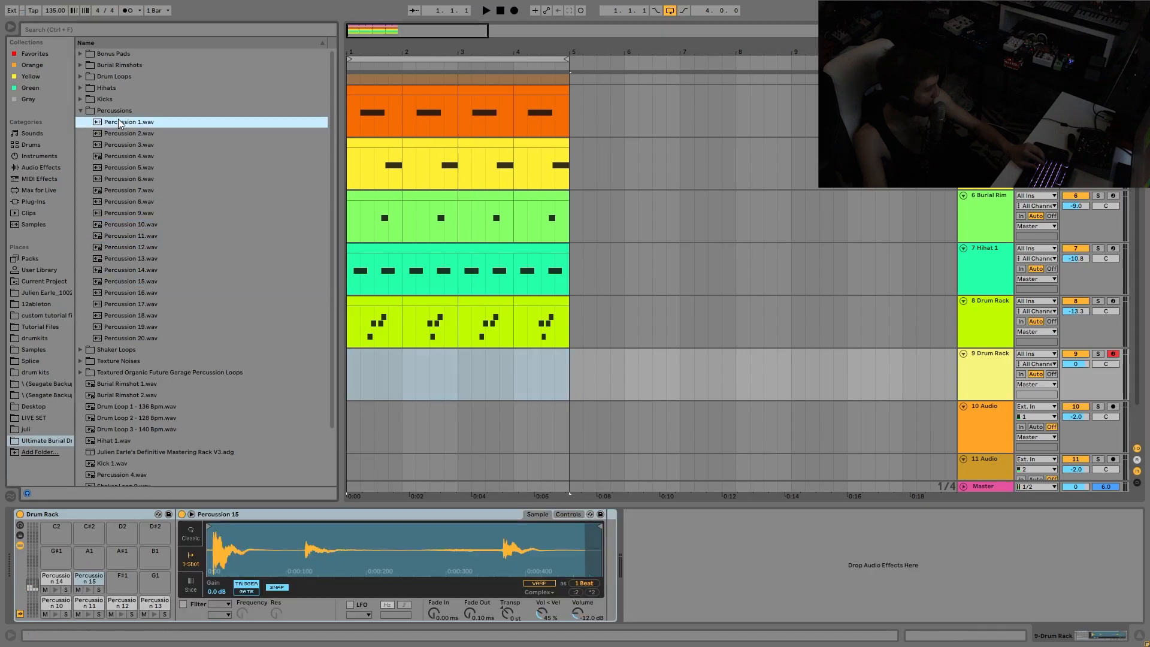
left_click(134, 214, "shift")
left_click_drag(135, 126, 56, 556)
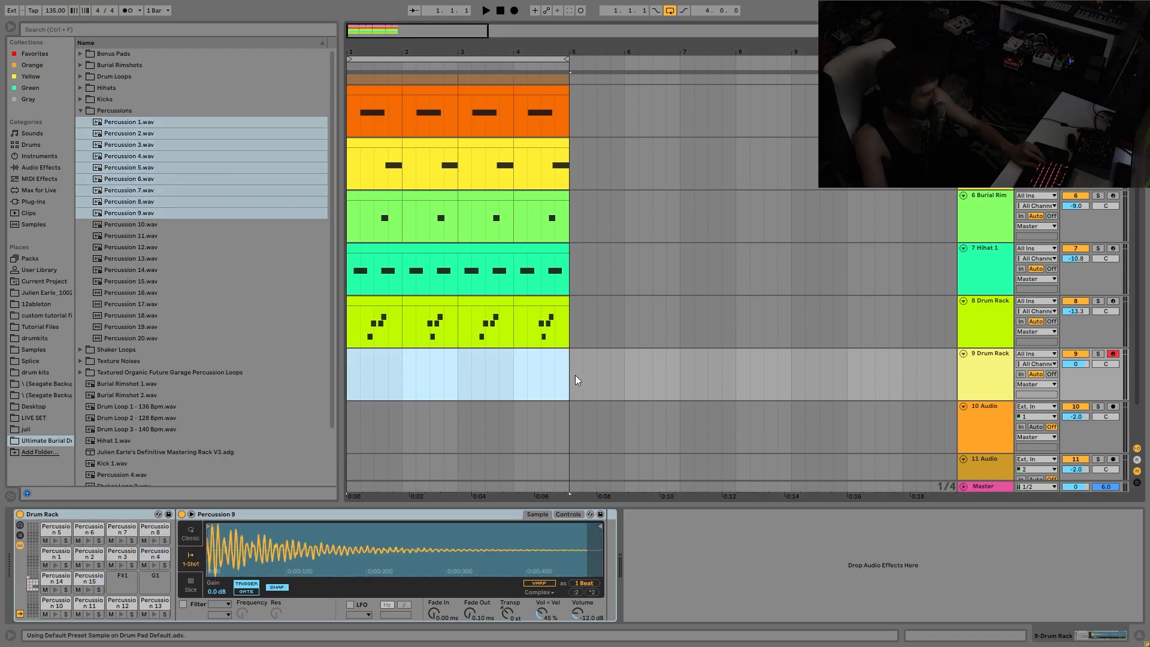
Create a four-bar MIDI clip on track 9 and add a short Percussion 7 note at about 1.1.2
key("ctrl+shift+m")
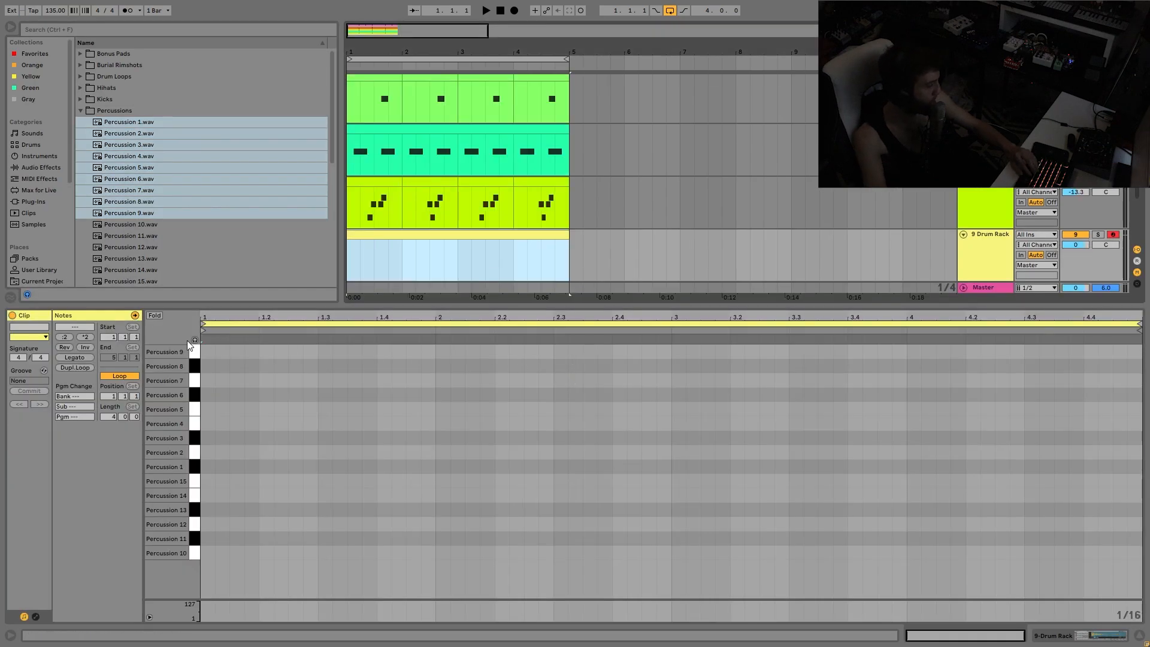
double_click(223, 353)
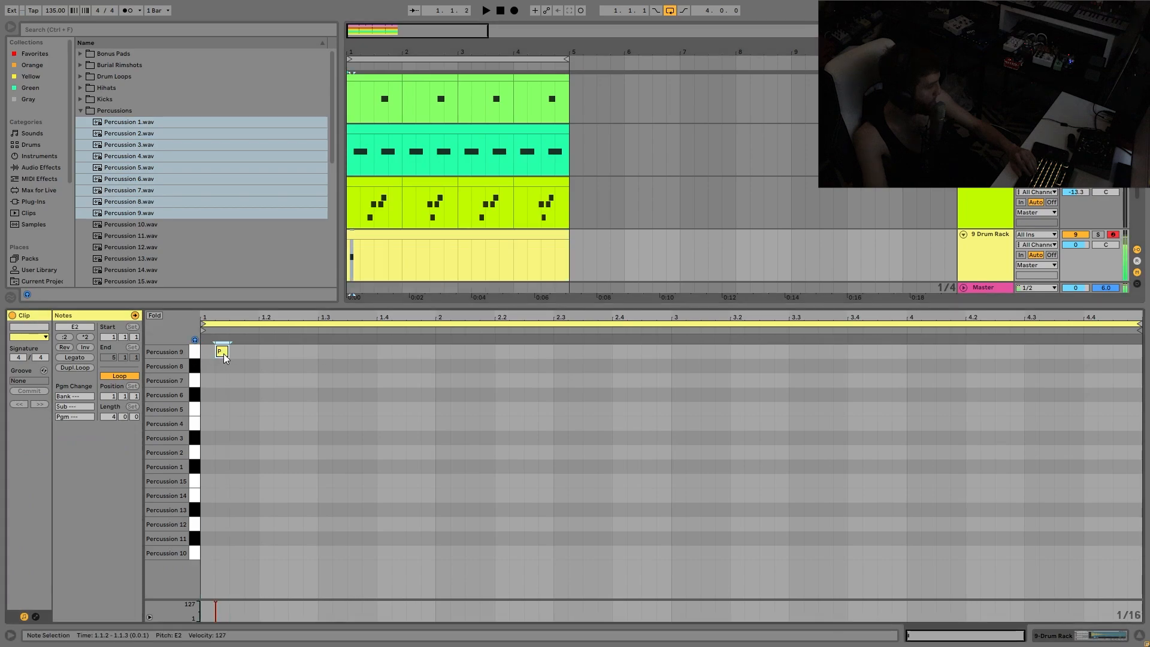
key("Down")
key("Down")
key("Down")
key("Down")
key("Up")
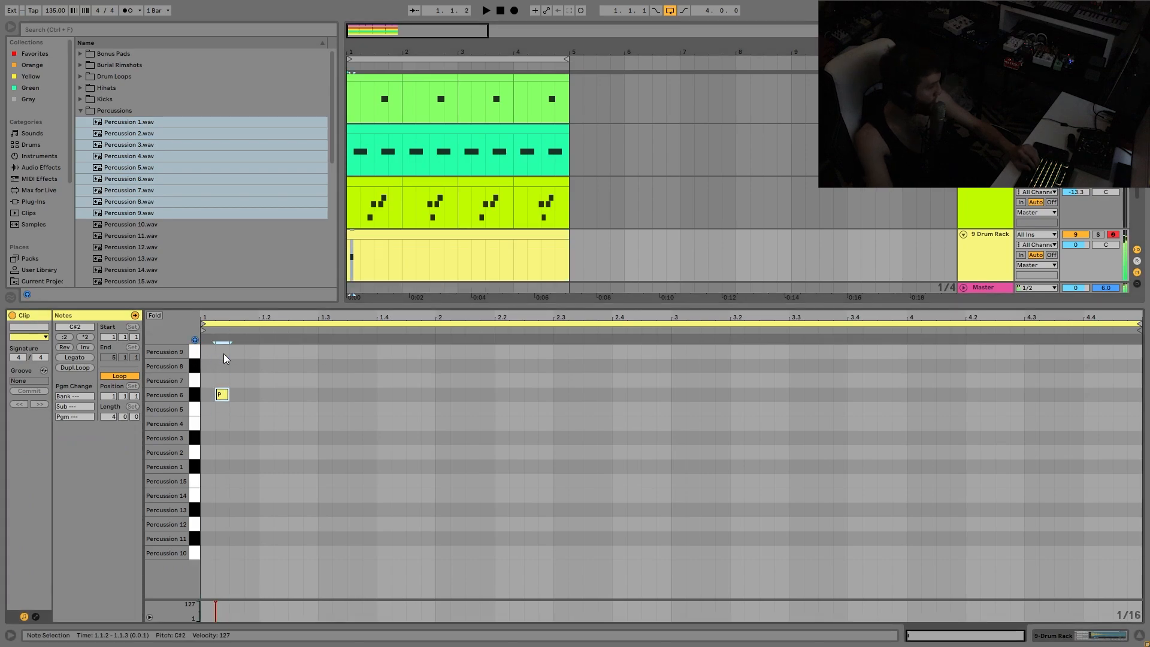
key("Up")
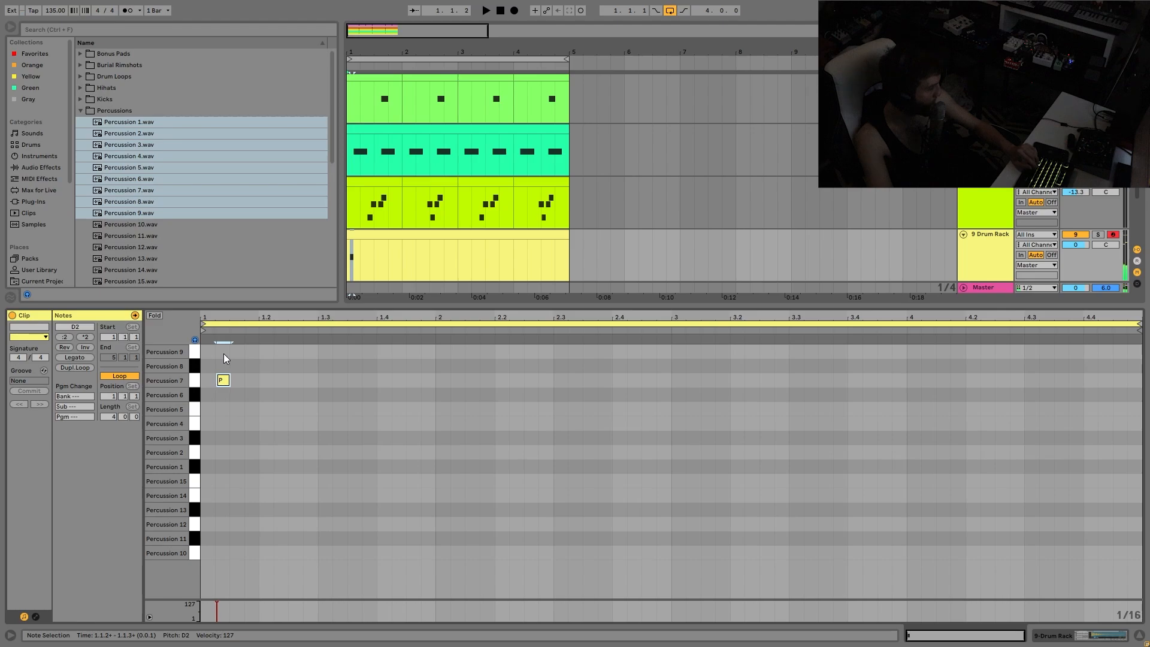
Lengthen the Percussion 7 note to about five sixteenths, move it to beat 1.2 and play the loop
key("ctrl+Right")
key("ctrl+Right")
key("space")
key("space")
key("shift+Right")
key("shift+Right")
key("shift+Right")
key("shift+Right")
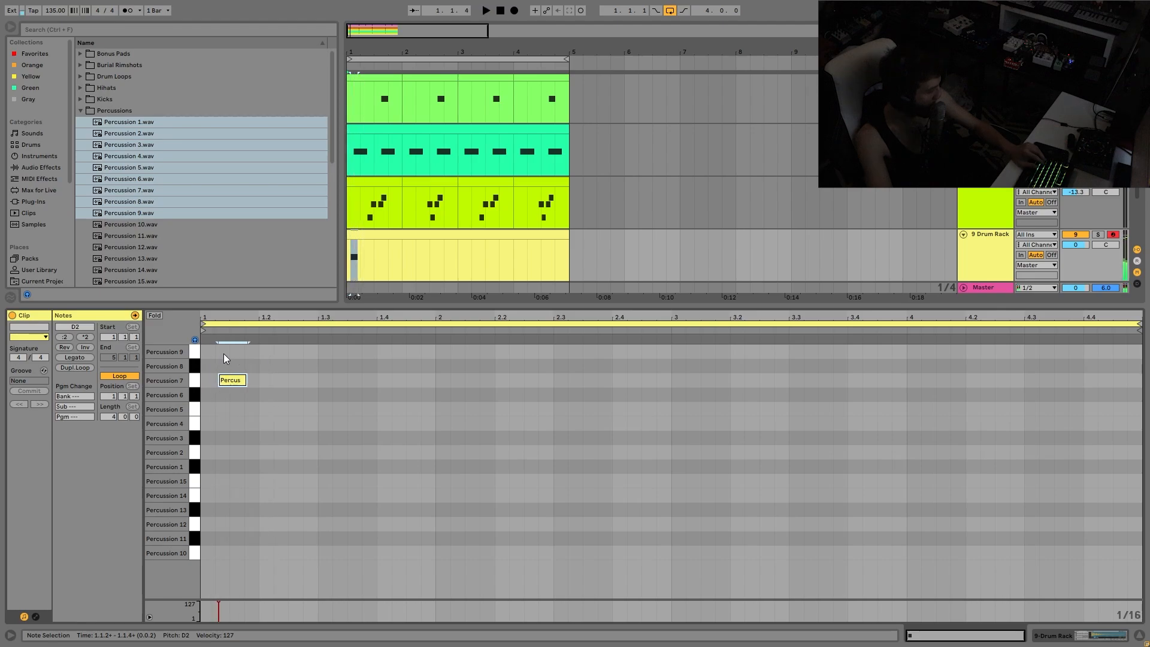
key("Right")
key("Right")
key("Right")
key("space")
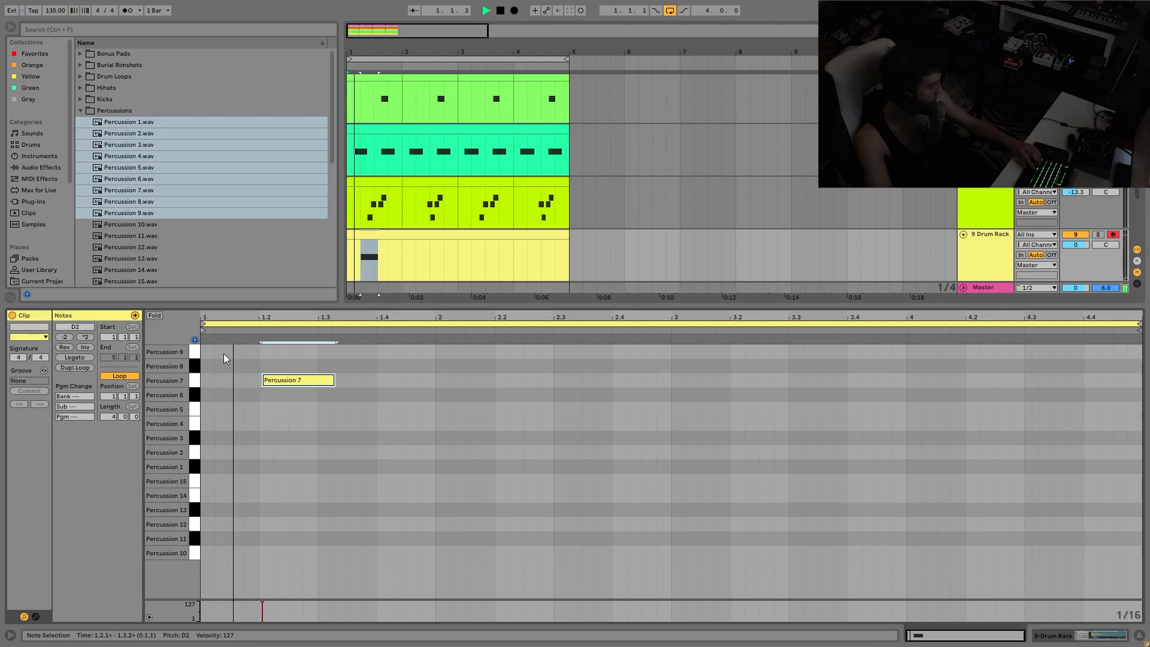
Shift the Percussion 7 note to beat 1.3 during playback and lower track 9's volume to -10.7 dB
key("Right")
key("Right")
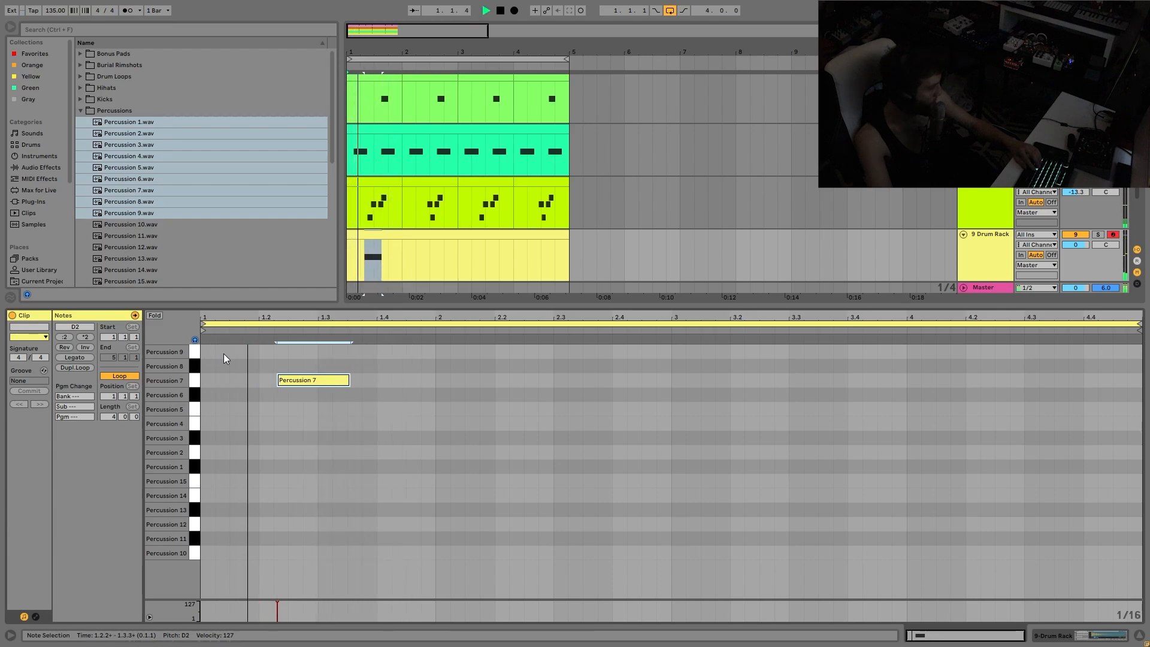
key("Right")
key("Right")
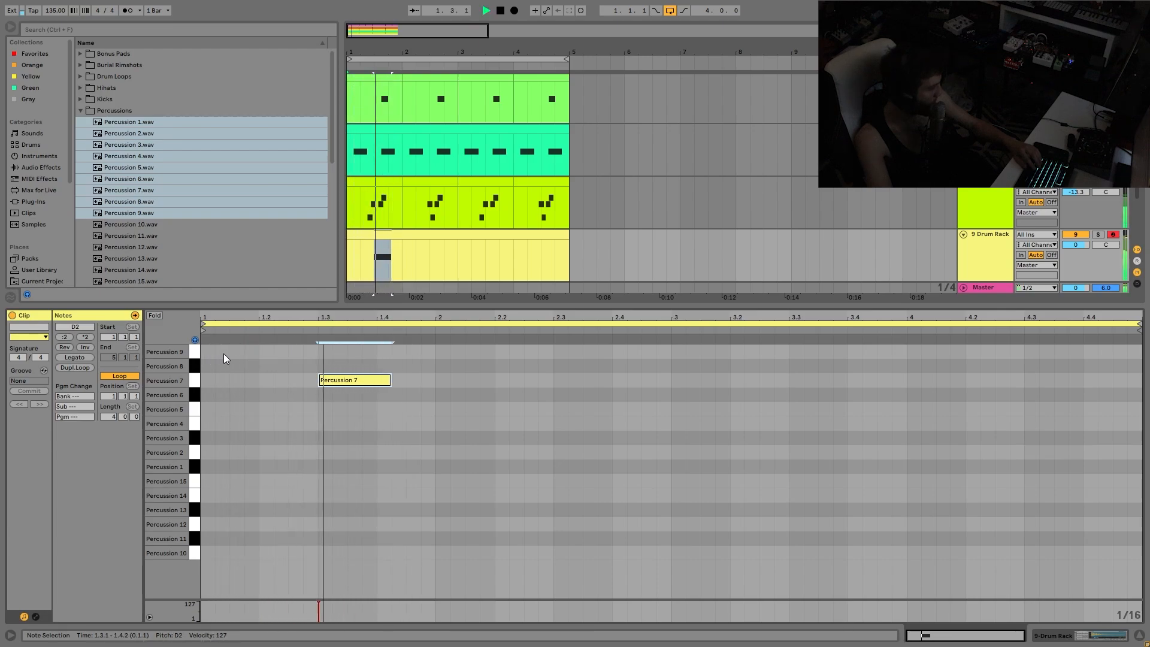
key("space")
key("space")
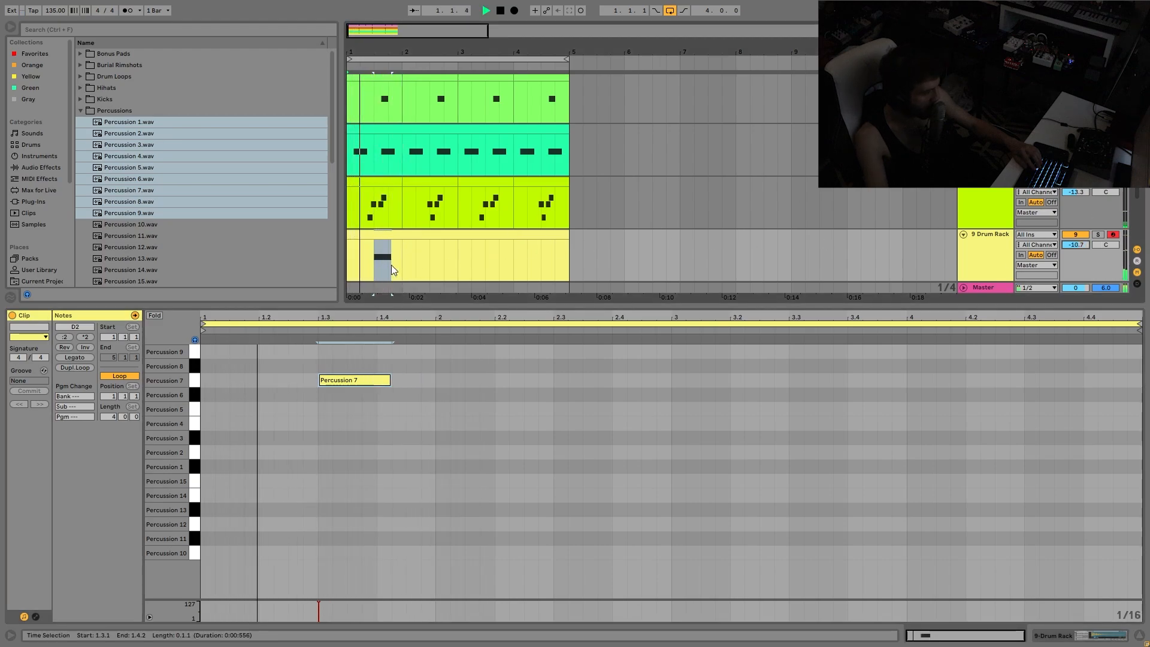
Move the note to just after 1.4.2, audition neighbouring pads and assign the note to Percussion 5
left_click(354, 382)
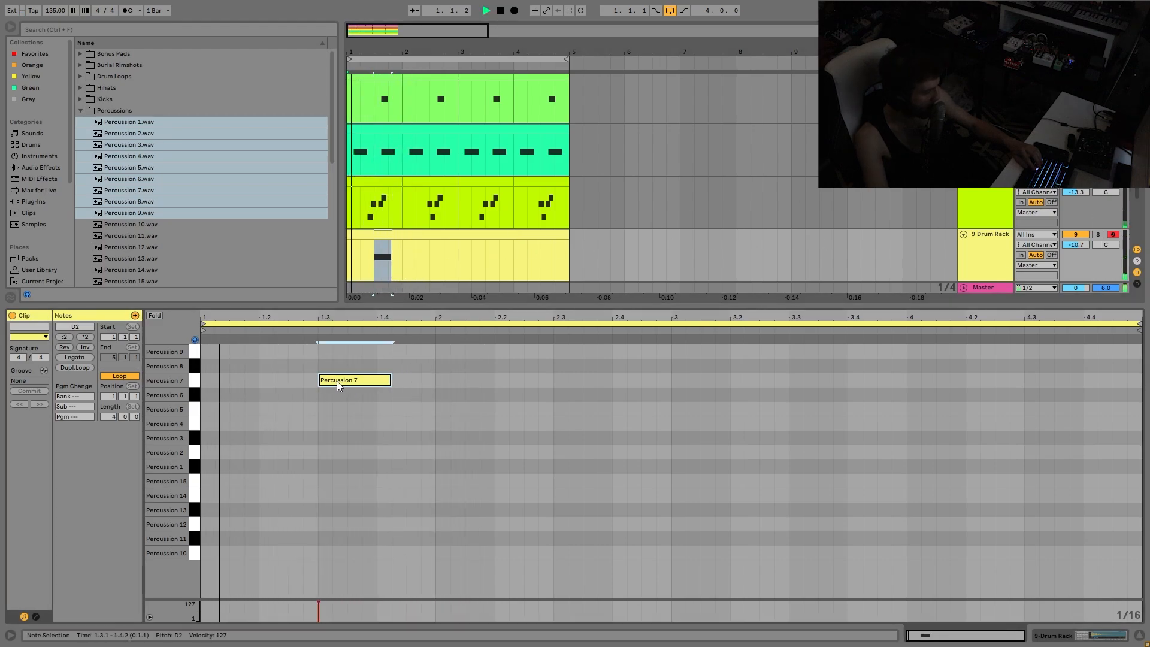
left_click_drag(337, 389, 399, 388)
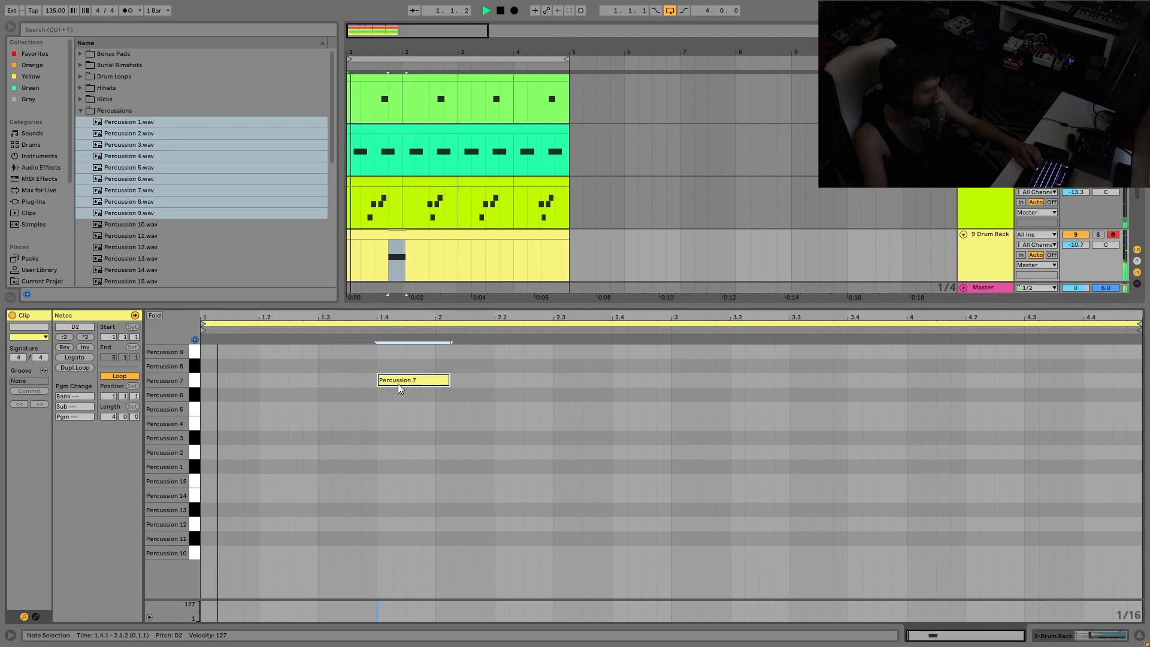
key("Down")
key("Right")
key("ctrl+Right")
key("ctrl+Right")
key("ctrl+Right")
key("ctrl+Right")
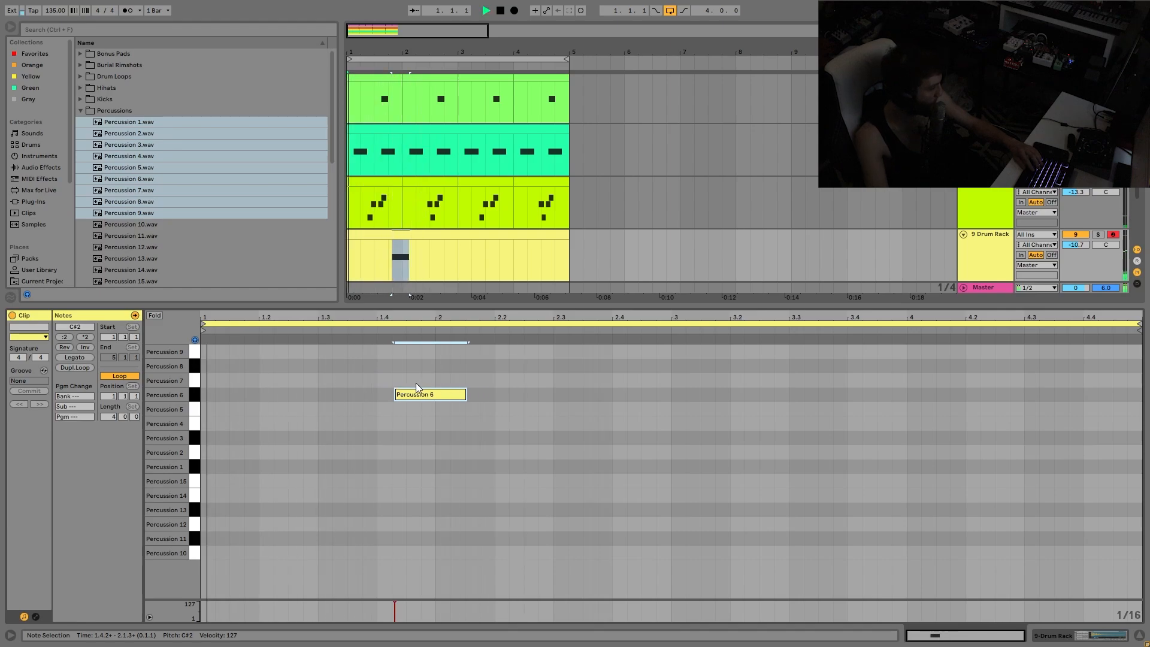
key("Up")
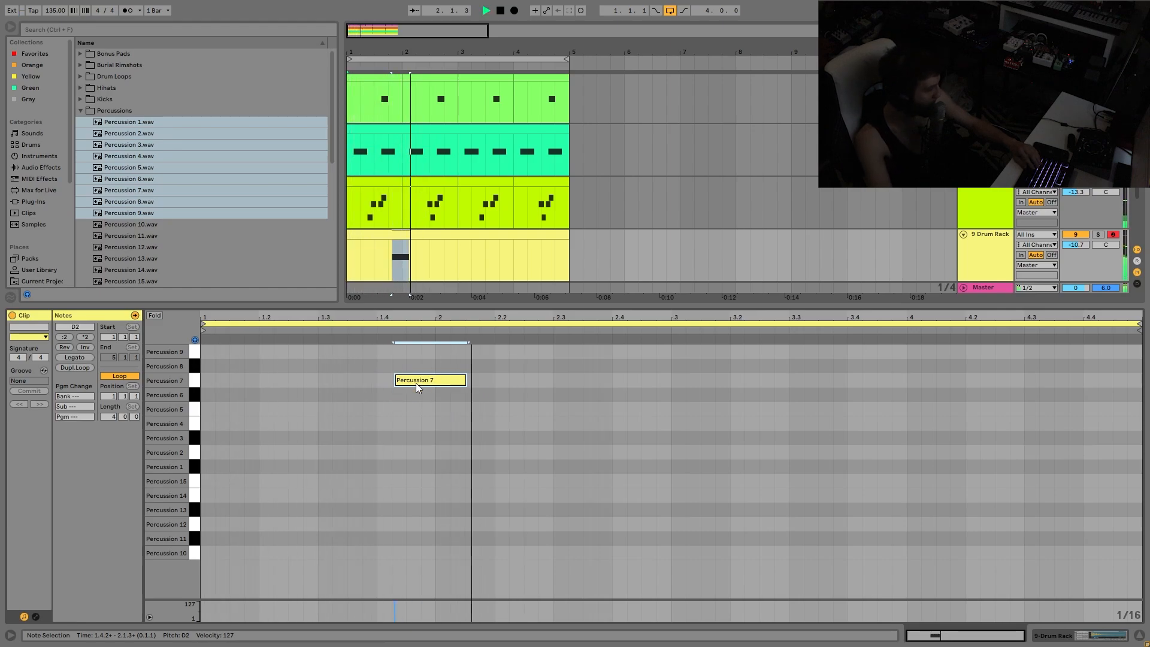
key("Down")
key("Down")
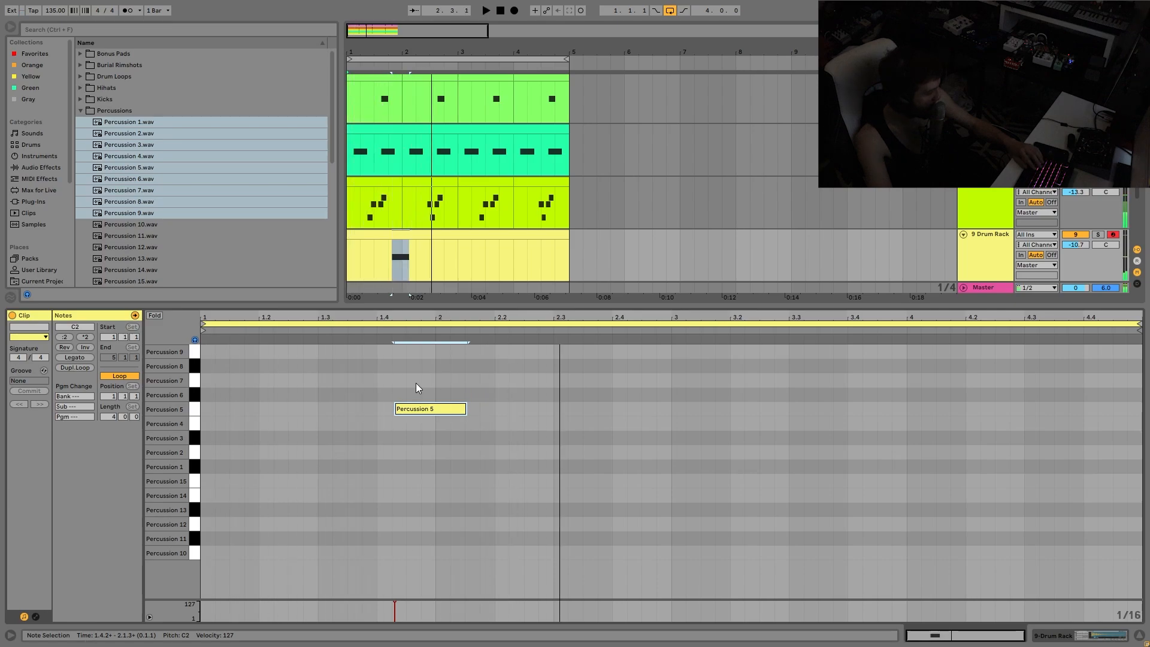
Duplicate the Percussion 5 note to just after 2.3.2 and reassign the copy to Percussion 6
key("ctrl+d")
key("Right")
key("Right")
key("Right")
key("Right")
key("Right")
key("Right")
key("Right")
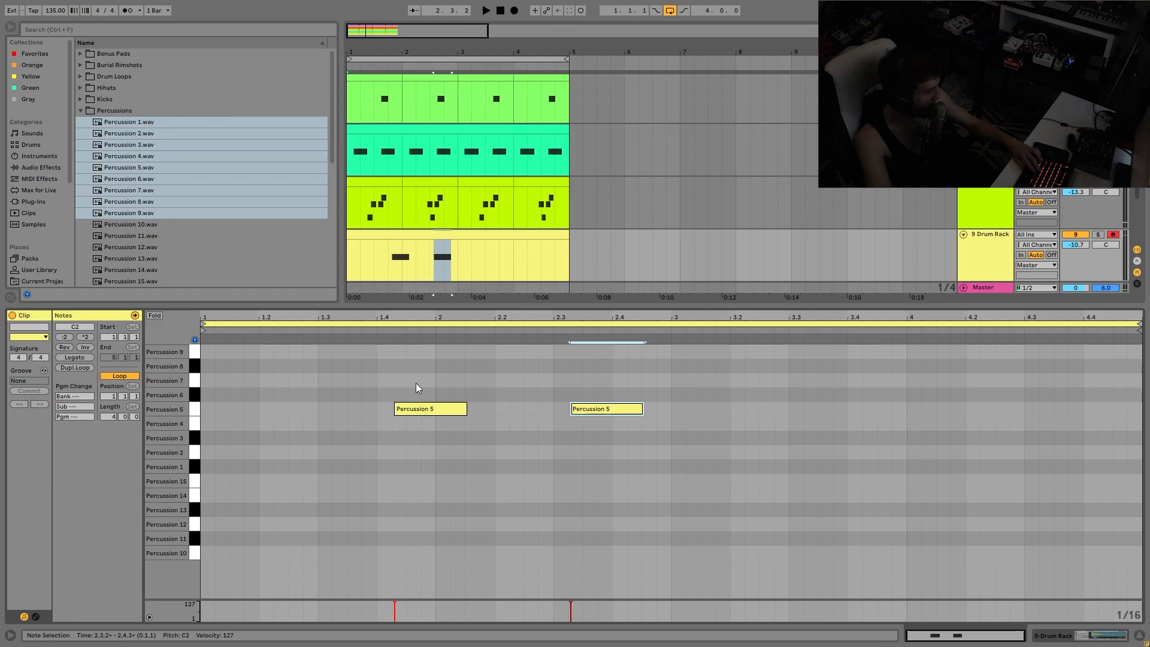
key("Up")
left_click(422, 337)
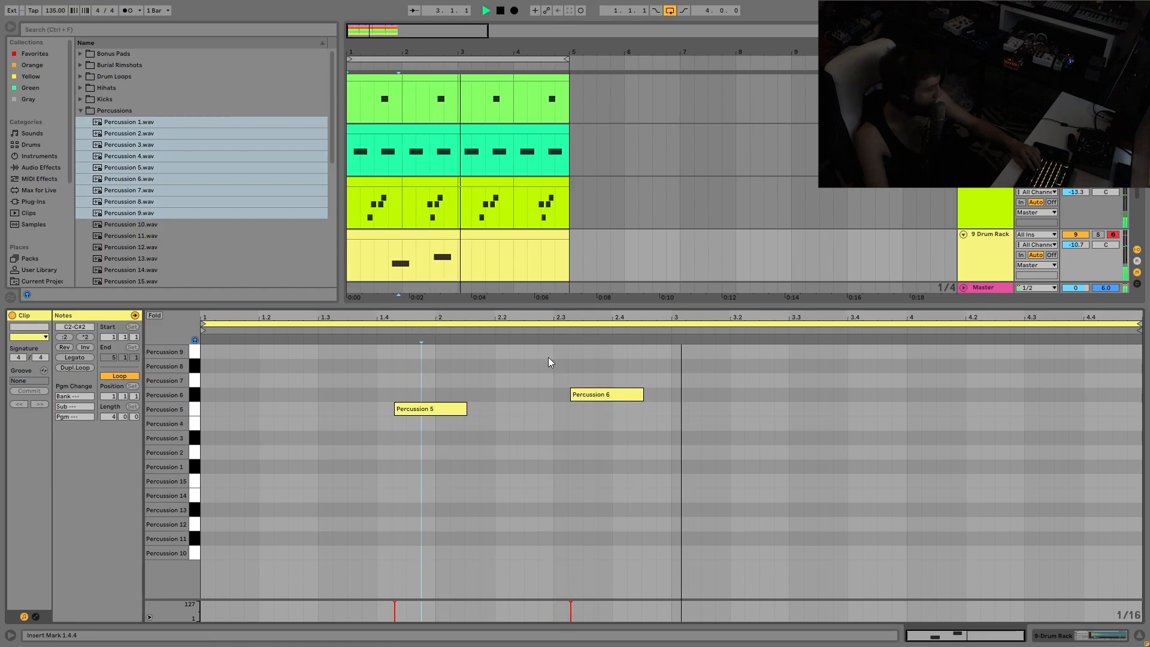
Add a Percussion 12 note just after 1.1.2 and lengthen it to about two sixteenths
left_click_drag(465, 252, 328, 236)
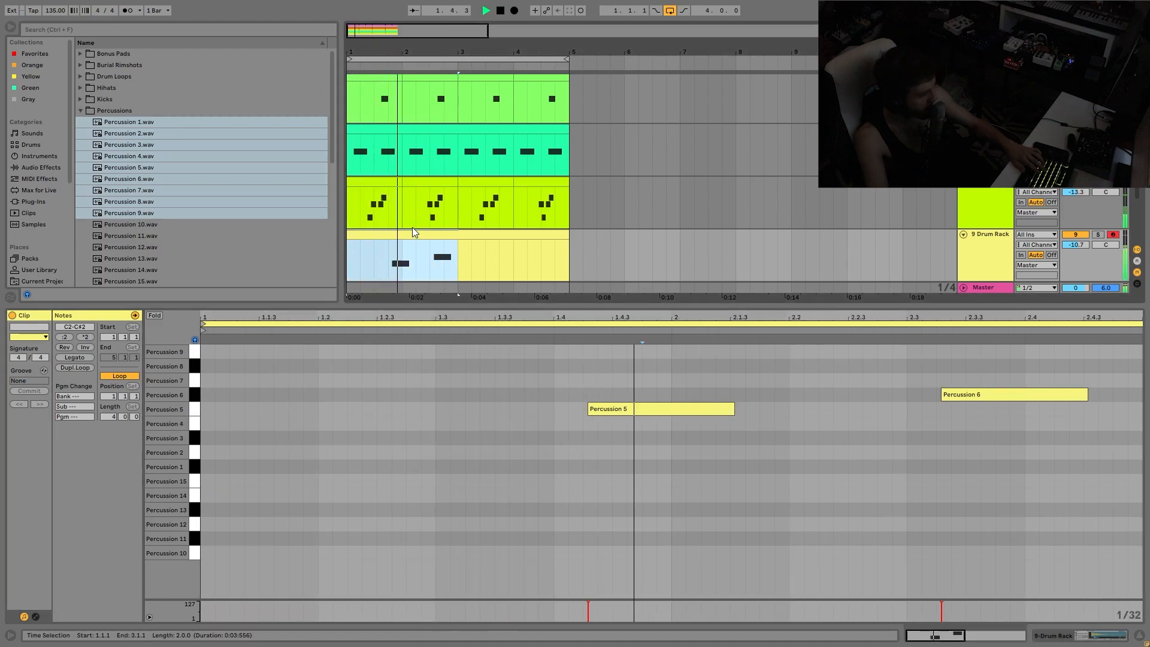
key("space")
left_click(279, 526)
double_click(281, 526)
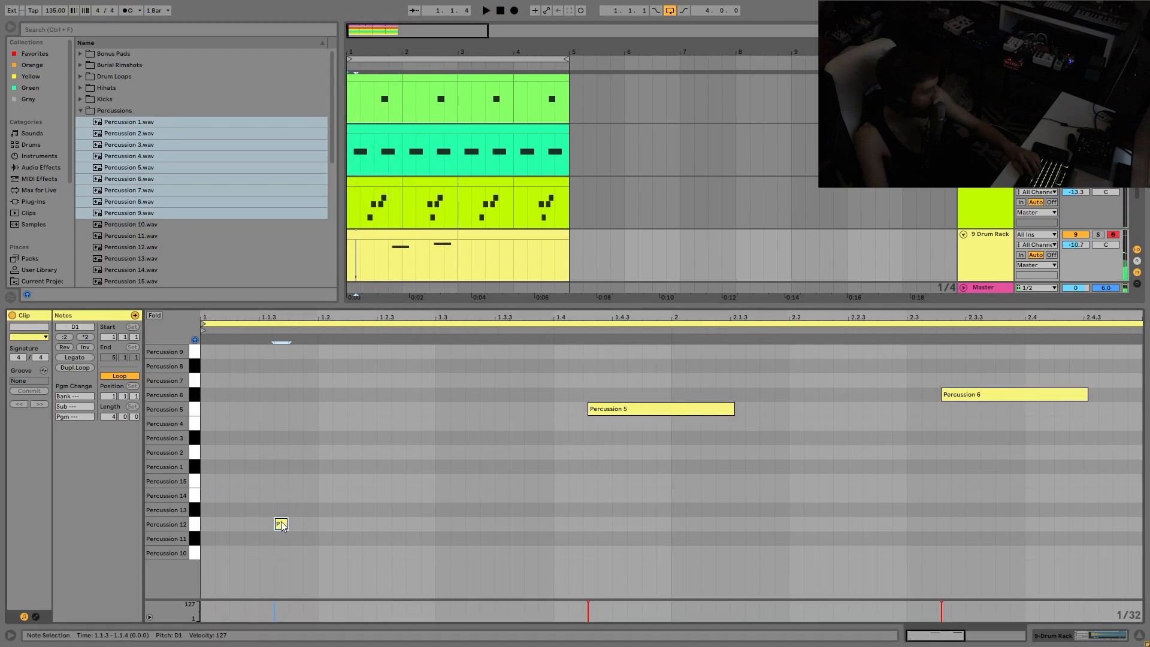
key("Left")
key("Left")
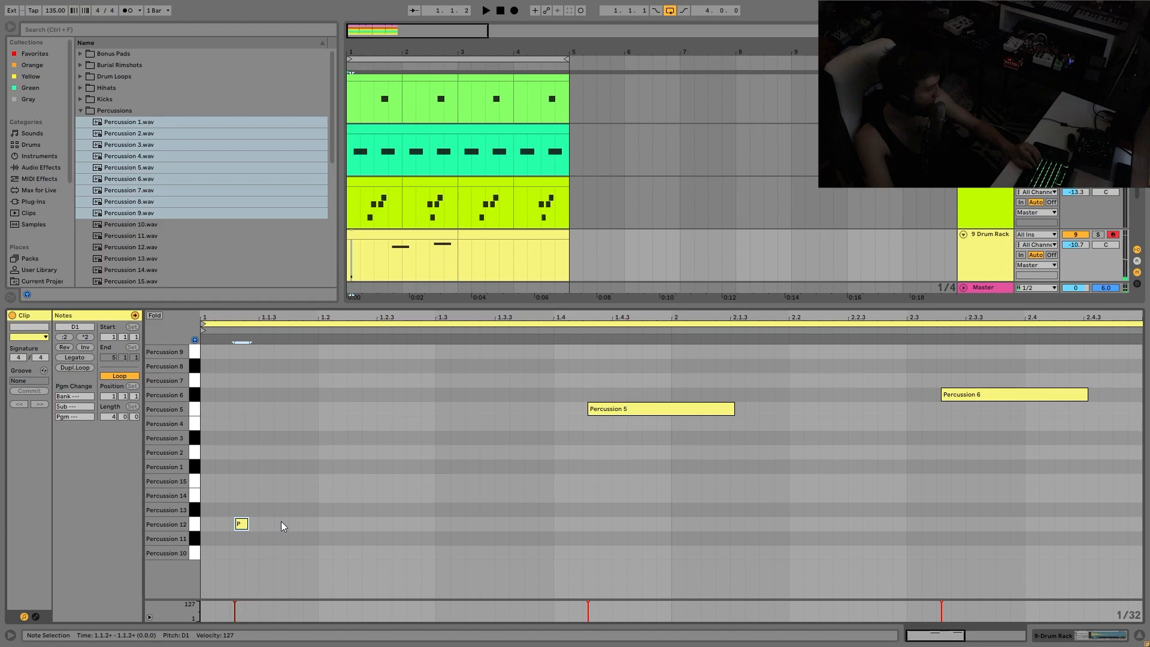
key("space")
key("space")
key("shift+Right")
key("shift+Right")
key("shift+Right")
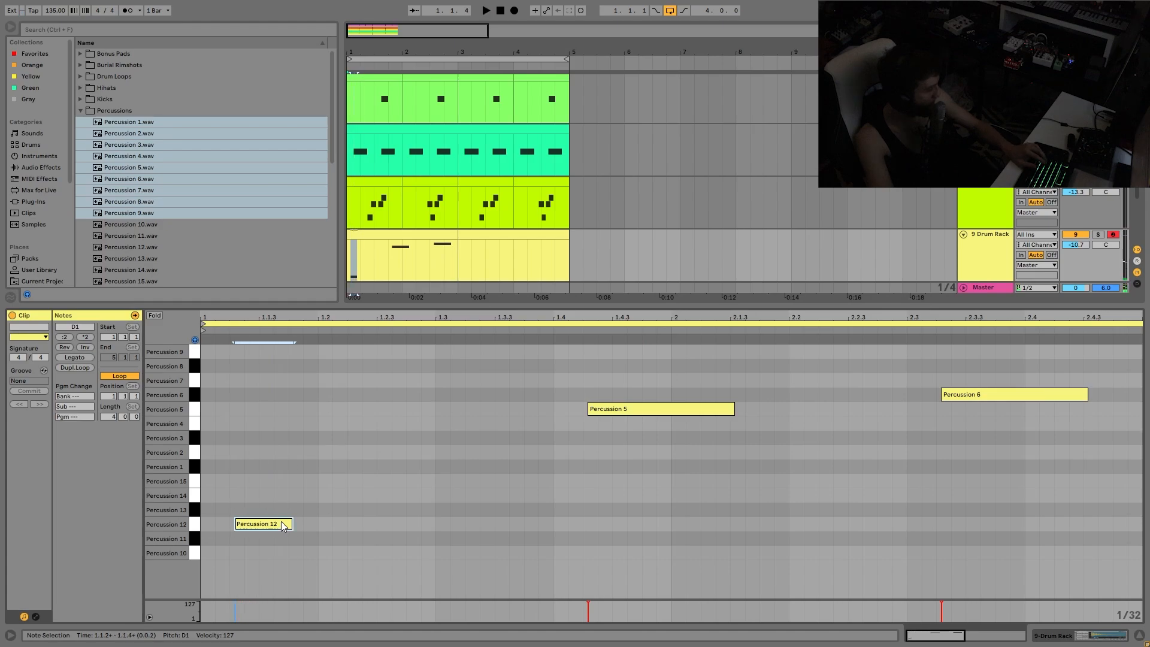
Move the Percussion 12 note to just after 1.2.2 and check its placement against the beat
key("Right")
key("Right")
key("Right")
key("Right")
key("Right")
key("Right")
key("Right")
key("alt+Right")
key("alt+Right")
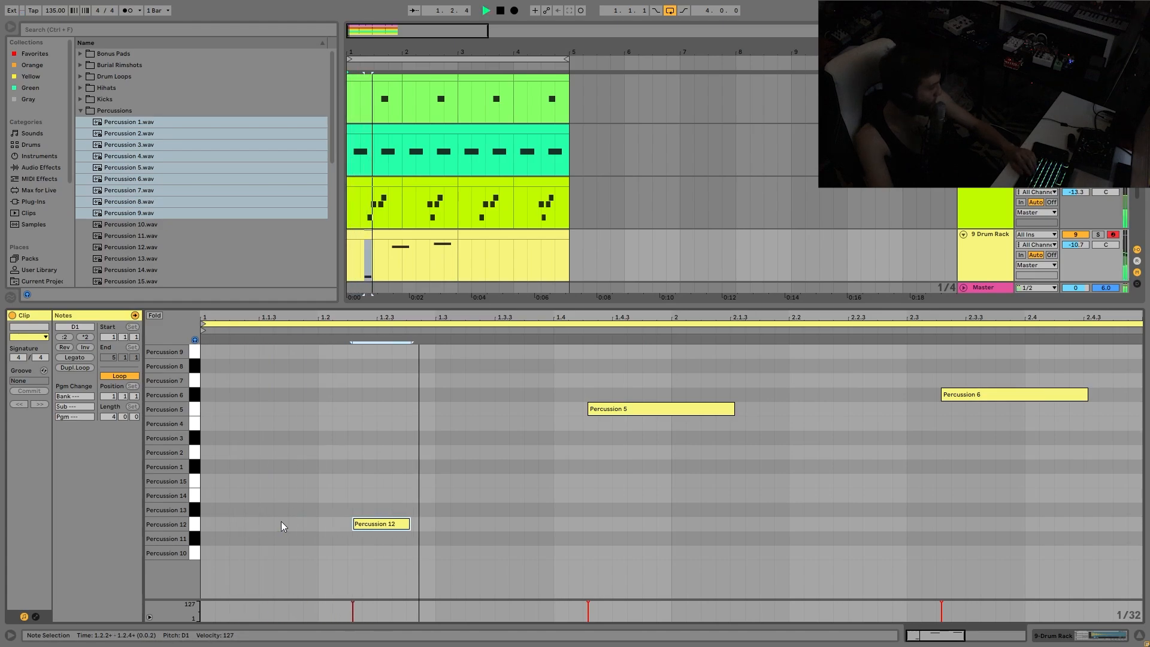
Duplicate the Percussion 12 note to just after 1.2.4 and reassign the copy to Percussion 14
key("ctrl+d")
key("space")
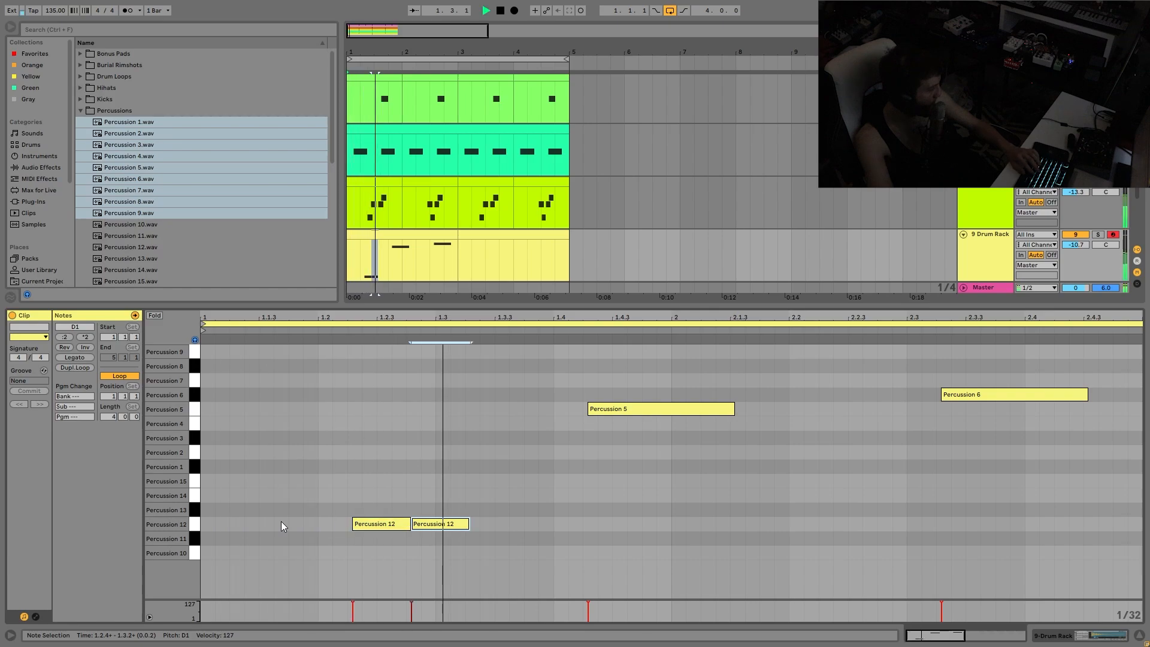
key("Down")
key("Down")
key("Up")
key("Up")
key("Up")
key("Up")
key("Up")
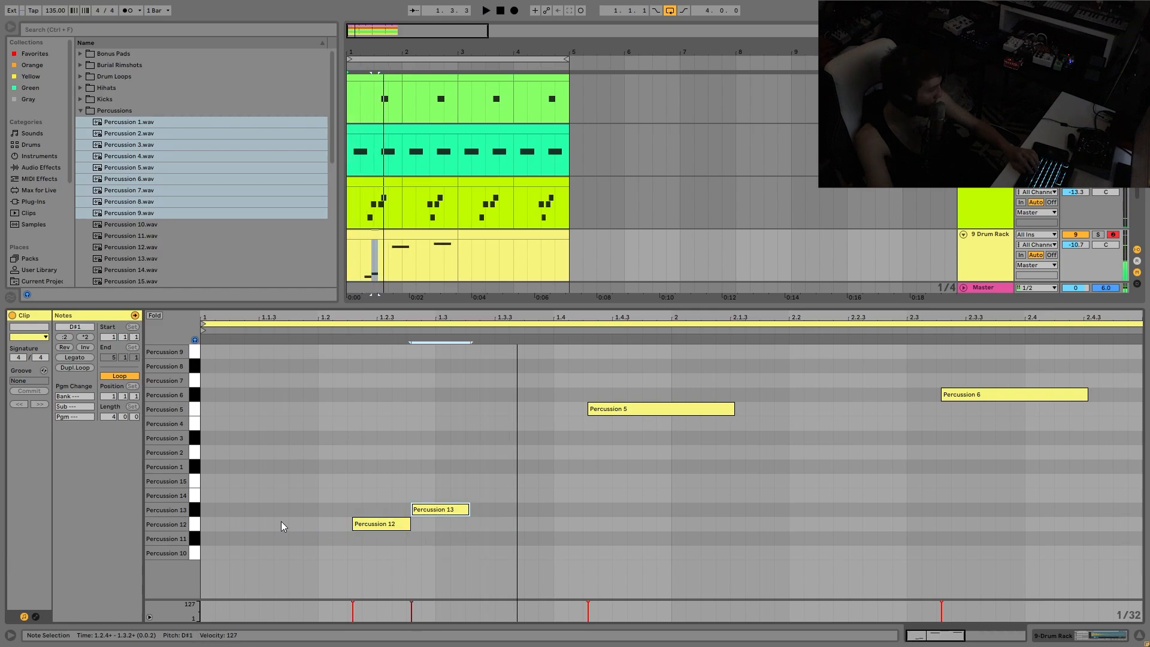
key("Down")
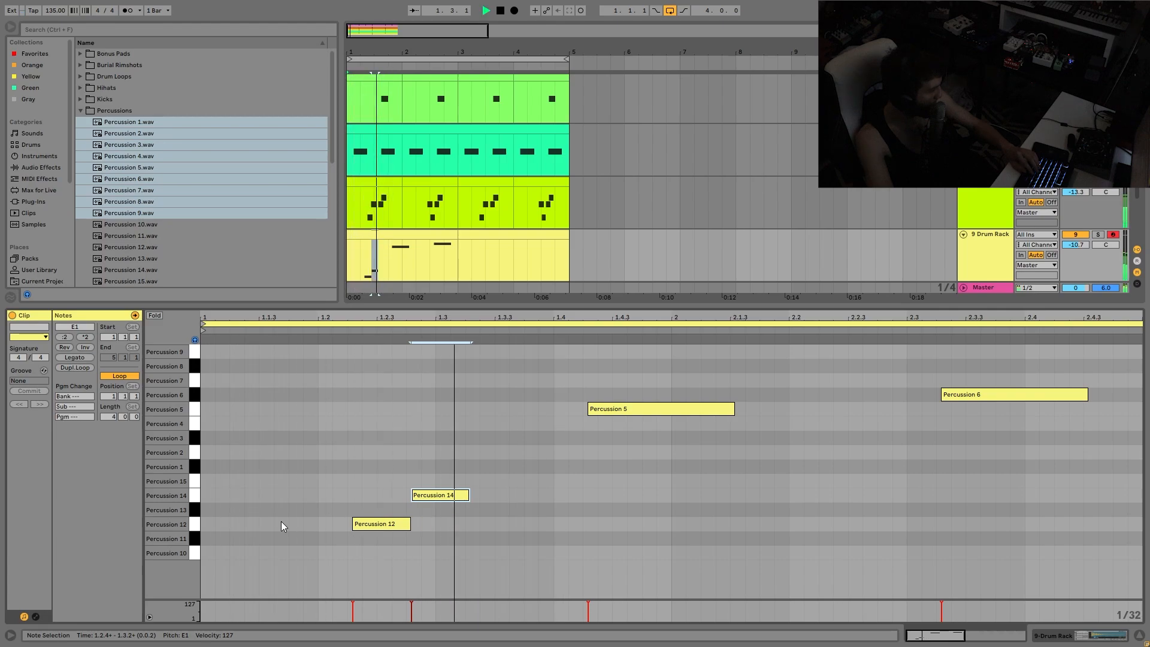
Duplicate the Percussion 14 note, move the copy to about 1.3.1 and reassign it to Percussion 3
key("ctrl+d")
key("Up")
key("Up")
key("space")
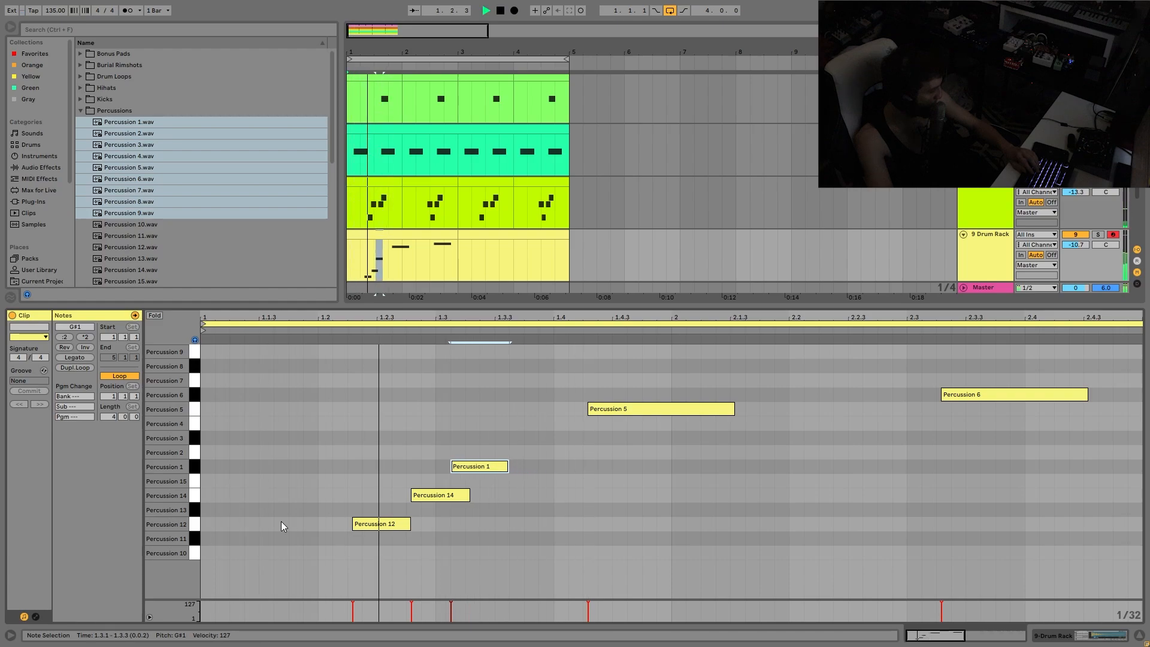
key("Left")
key("Left")
key("Up")
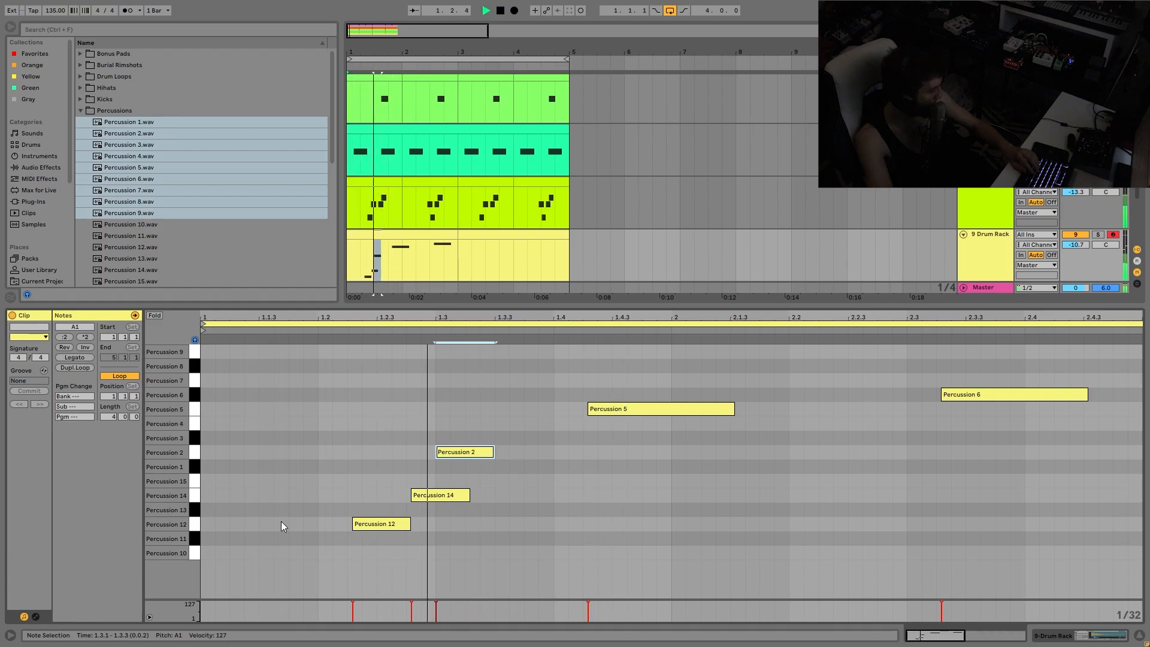
key("Up")
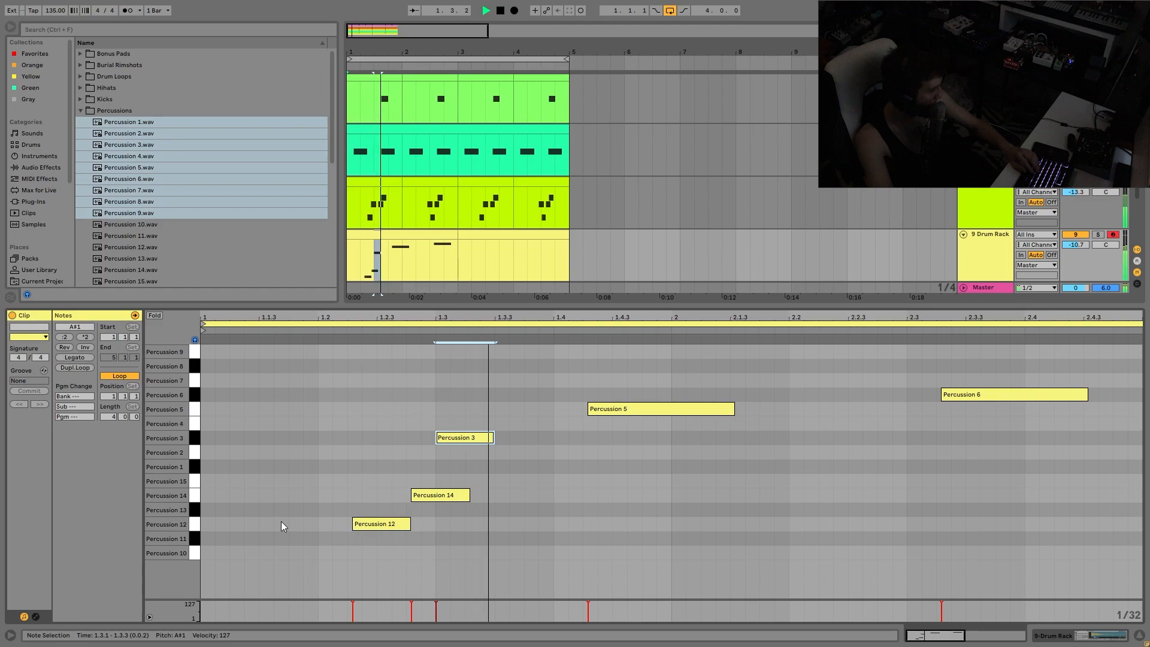
Move the Percussion 3 note to 1.3.3 and lengthen it to about three sixteenths
key("Right")
key("Right")
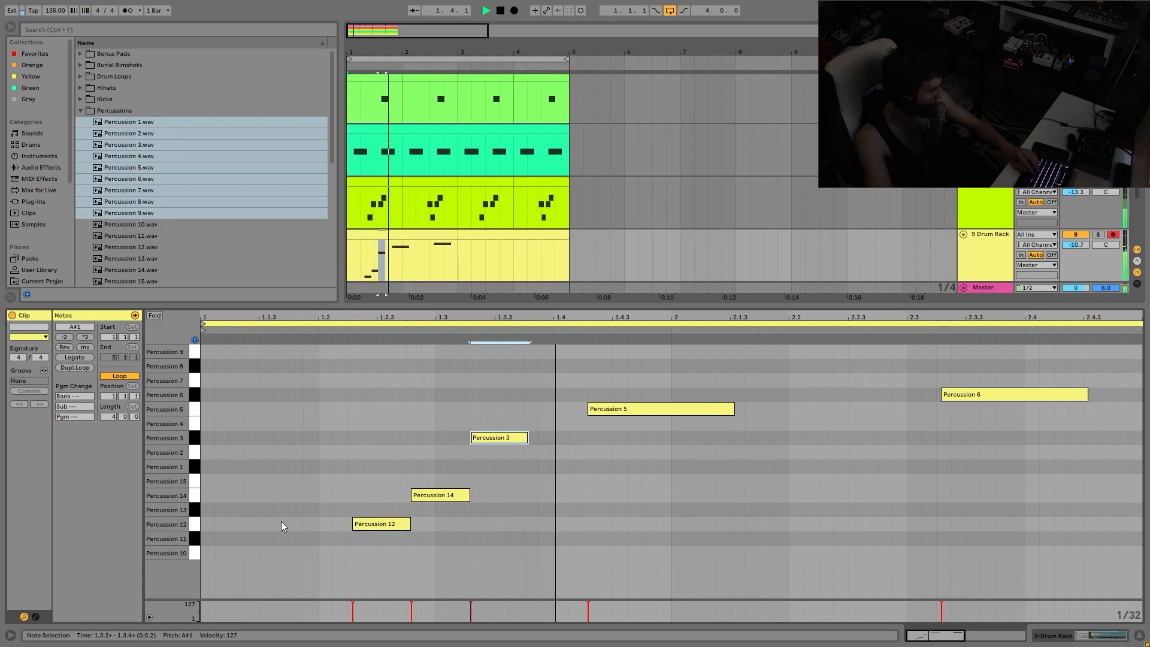
key("Right")
key("Right")
key("Right")
key("Right")
key("space")
key("Left")
key("Left")
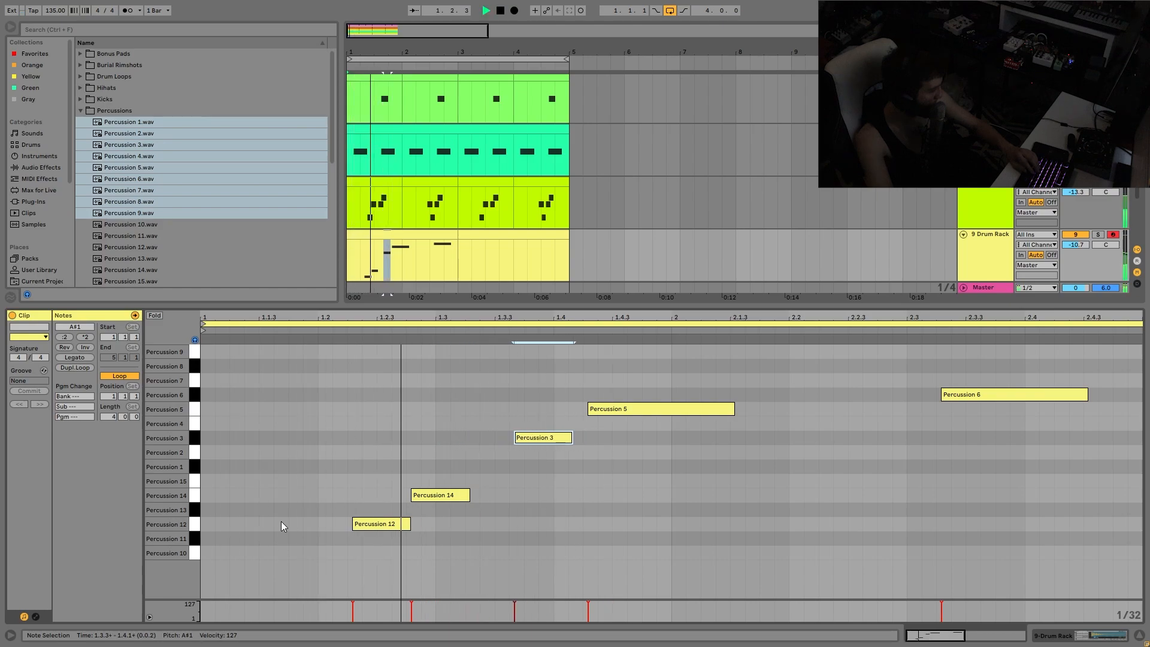
key("space")
key("Left")
key("shift+Right")
key("shift+Right")
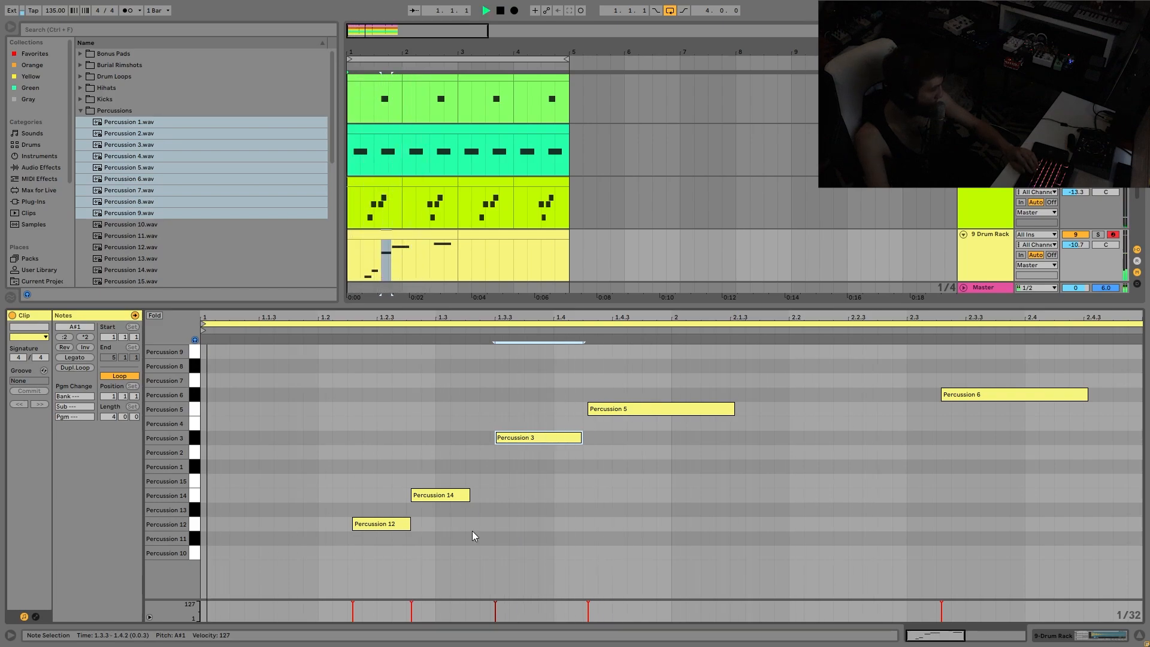
Split track 9's clip at bar 2, repeat the one-bar pattern through bars 2 to 4 and lower the track volume to -14.2 dB
left_click(399, 258)
key("ctrl+e")
key("ctrl+d")
key("ctrl+d")
key("ctrl+d")
key("ctrl+d")
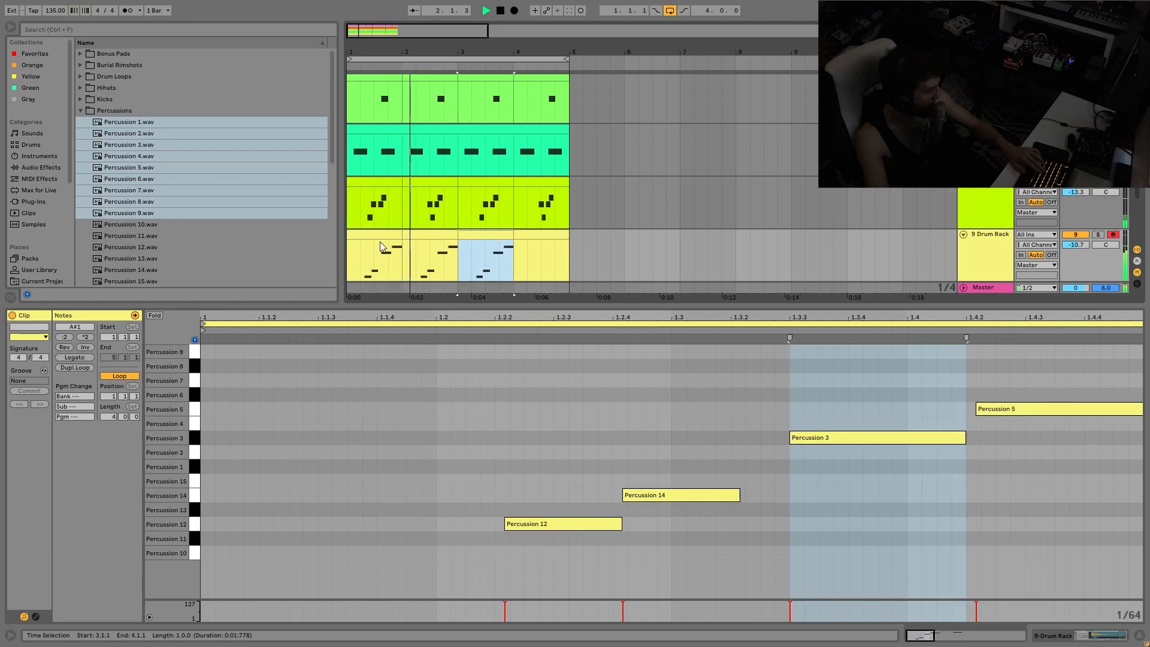
key("ctrl+z")
left_click(378, 236, "shift")
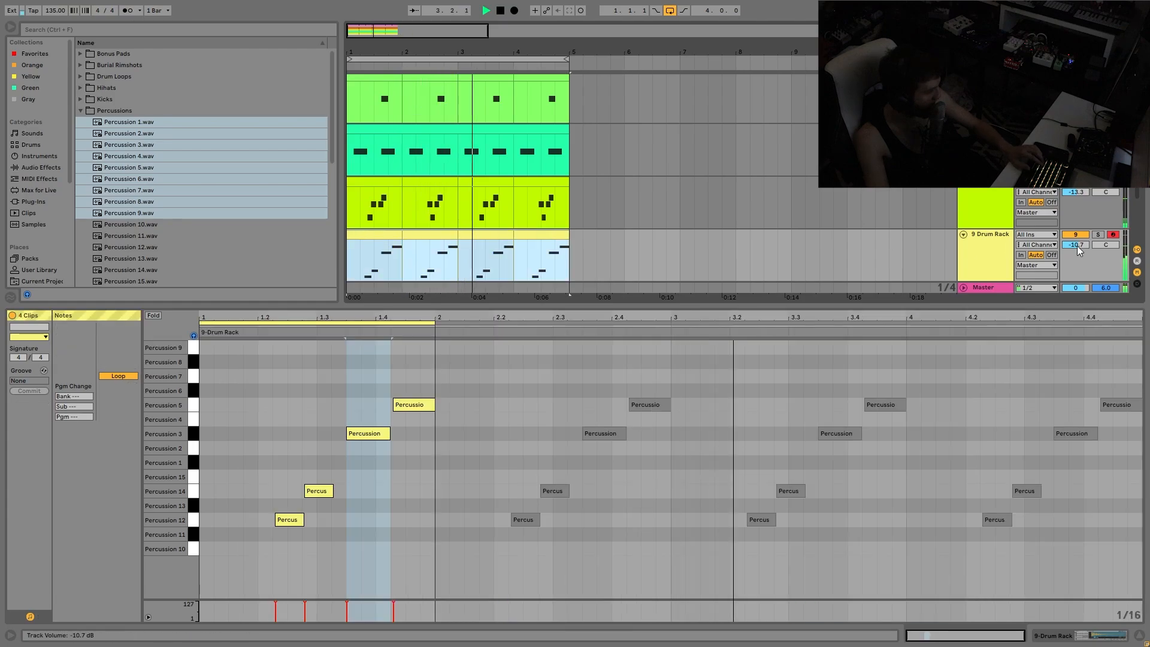
left_click_drag(1076, 245, 1076, 256)
Select the Burial rimshot tracks 4 and 5 together and play the full beat to judge their level
double_click(972, 199)
key("space")
scroll(967, 243, "up", 3)
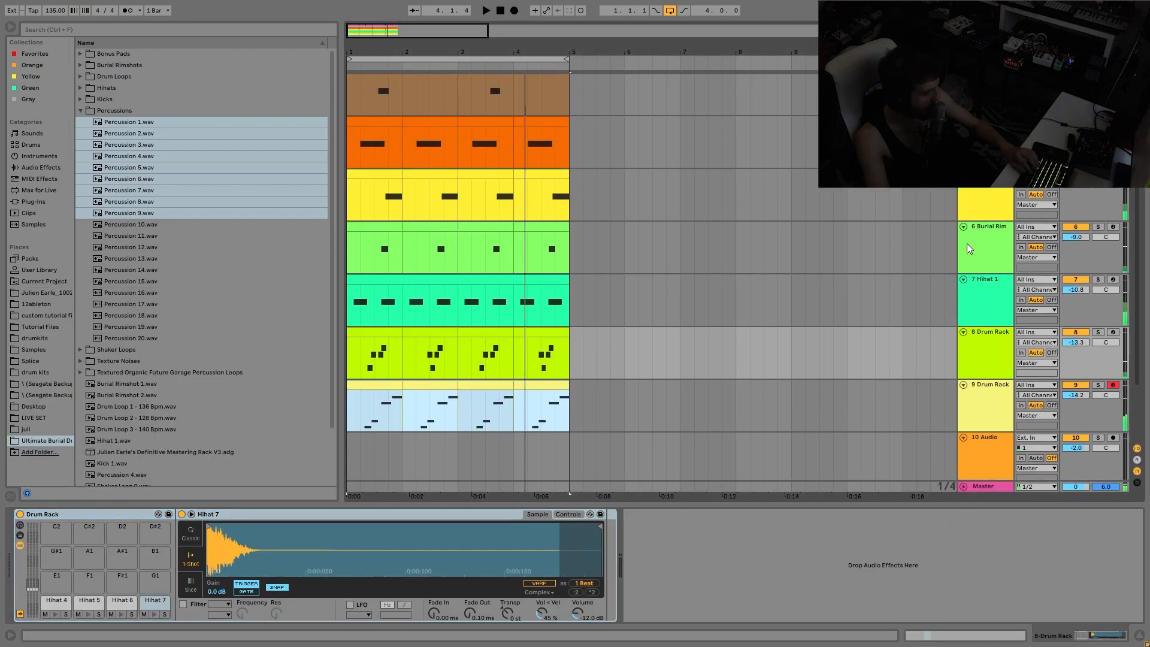
left_click(997, 233)
left_click(993, 198)
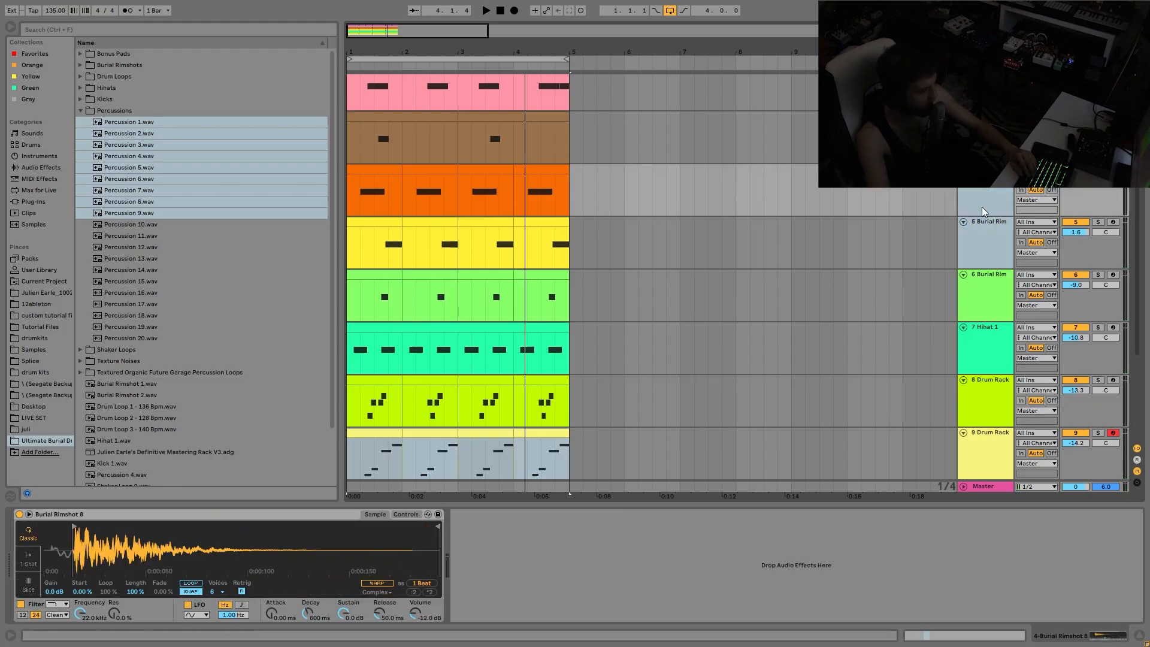
key("space")
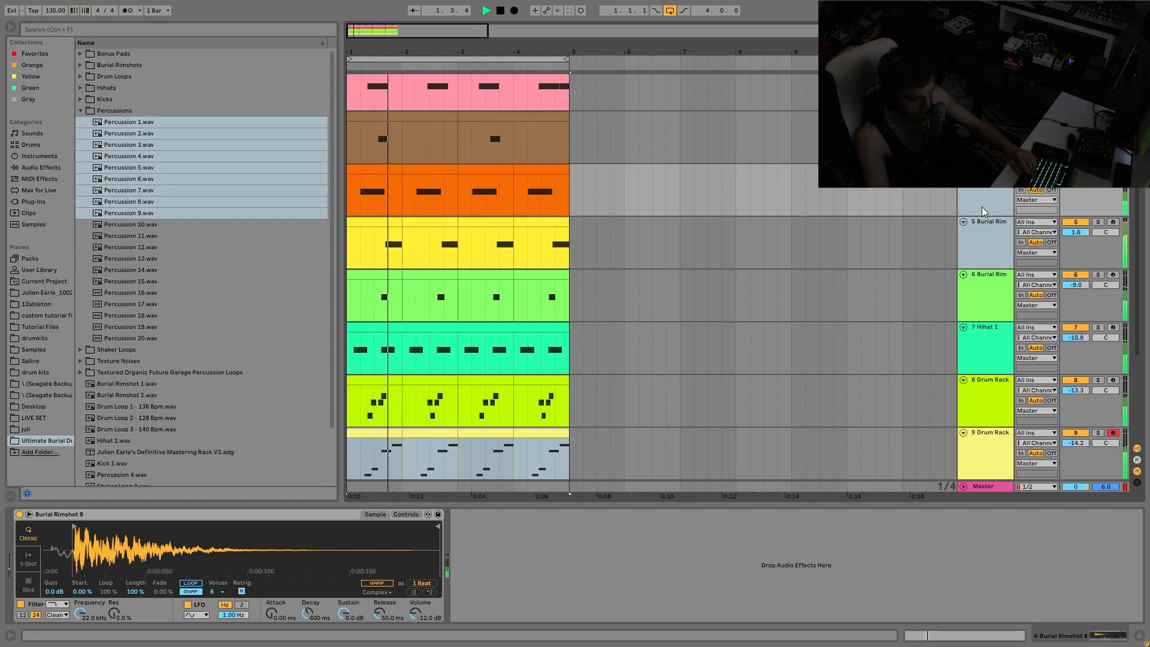
Open the Textured Organic Future Garage Percussion Loops folder and audition several of its loops, including 14, 16, 7 and 6
scroll(896, 311, "down", 3)
scroll(897, 311, "down", 2)
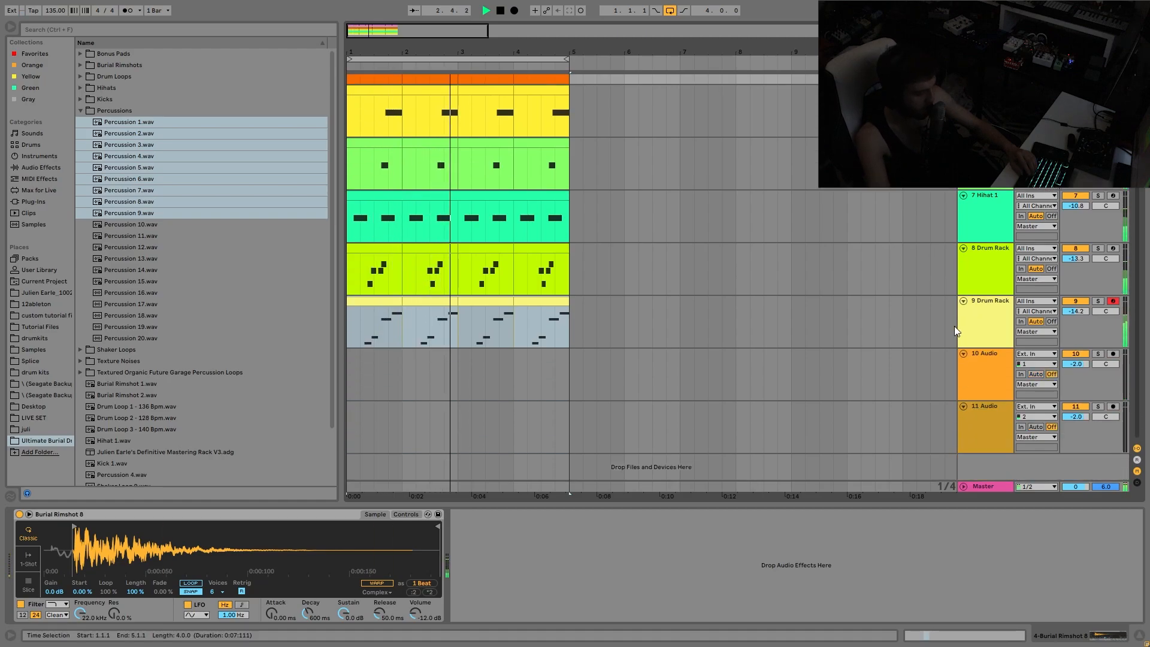
left_click(981, 318)
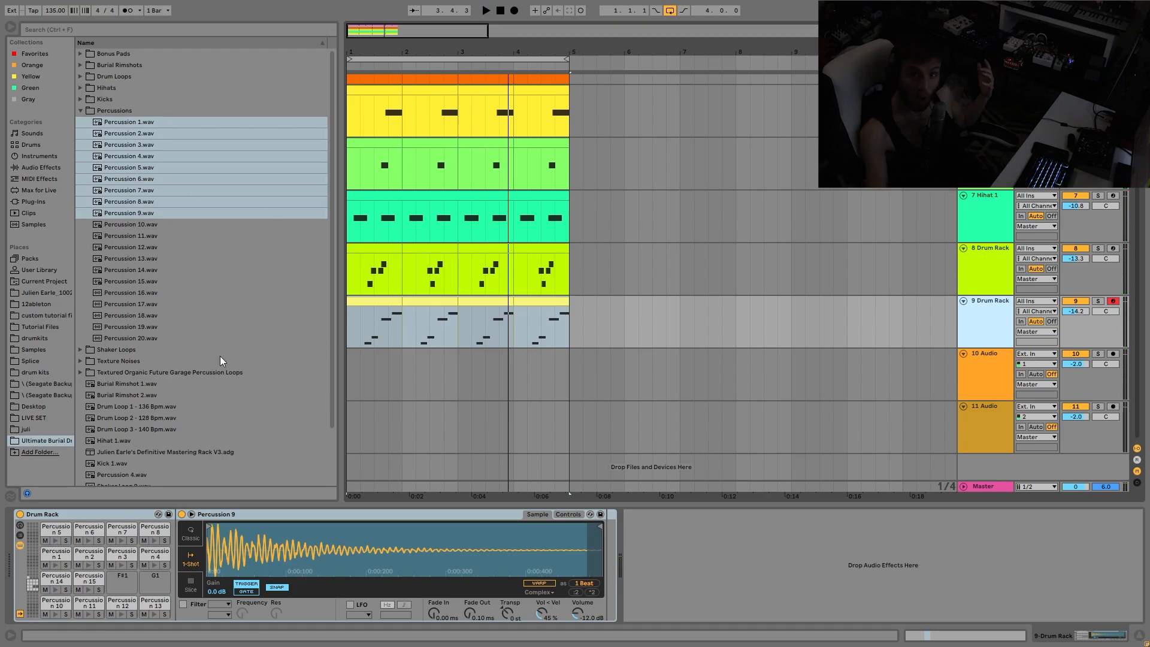
left_click(134, 372)
left_click(149, 306)
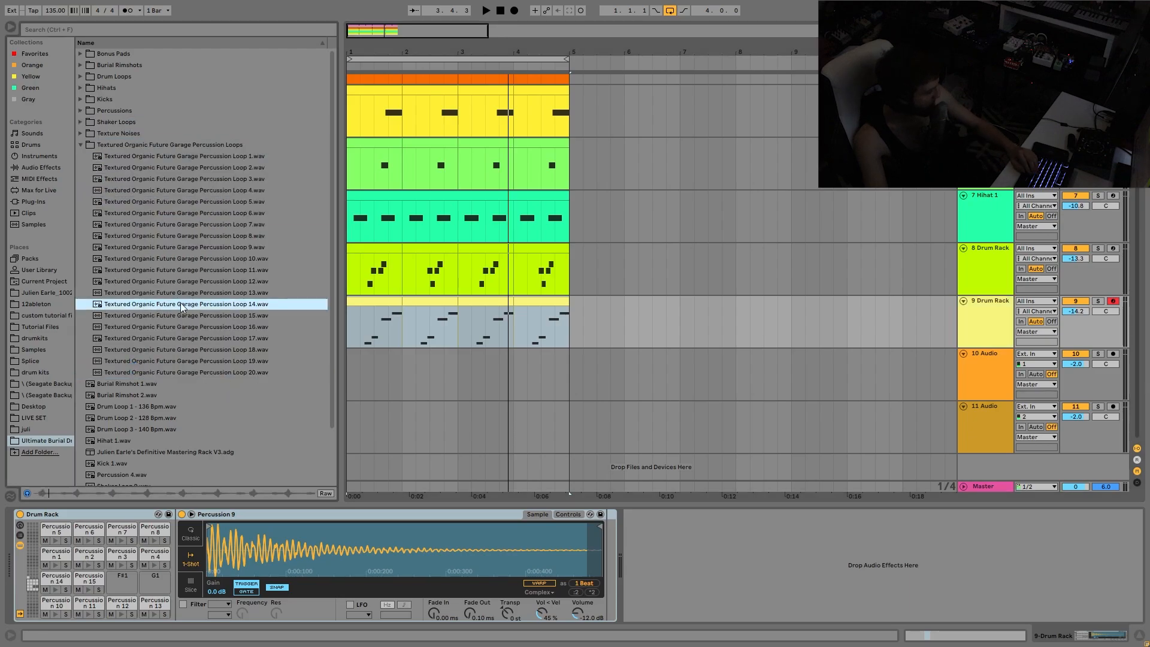
left_click(200, 318)
left_click(188, 330)
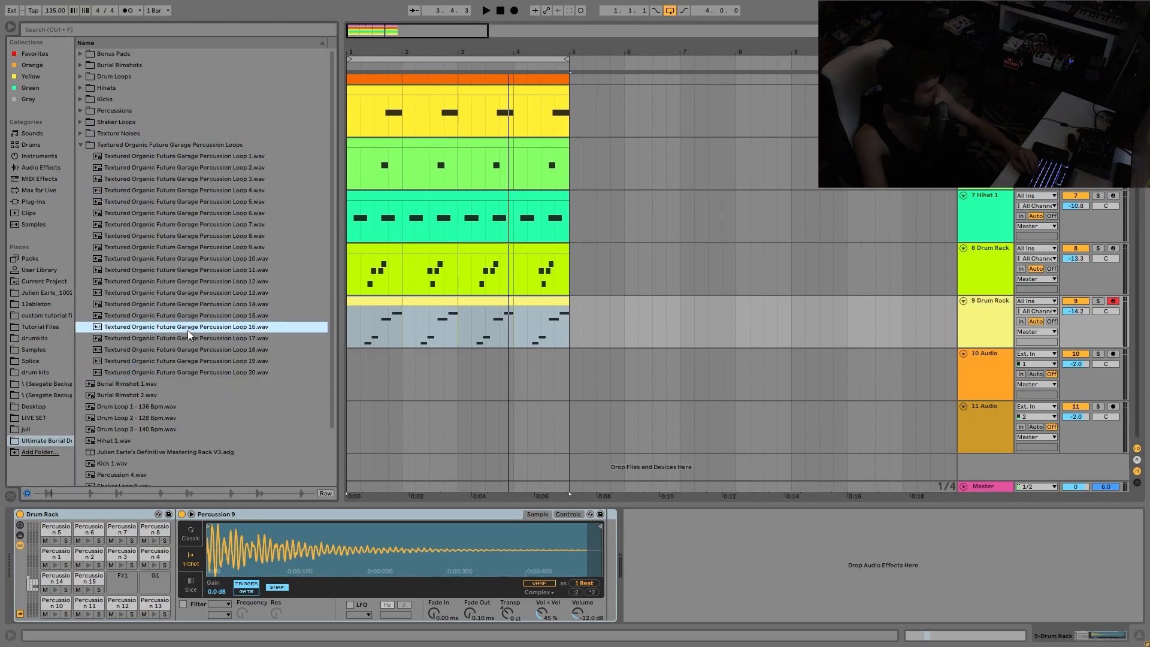
left_click(174, 236)
left_click(180, 230)
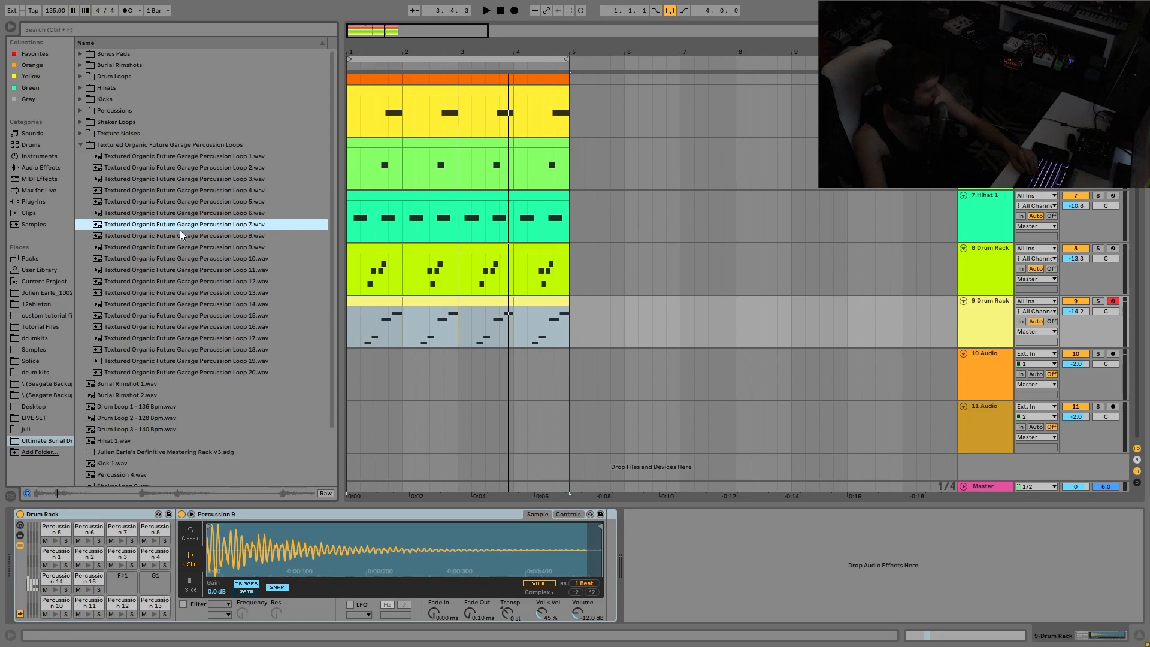
left_click(184, 214)
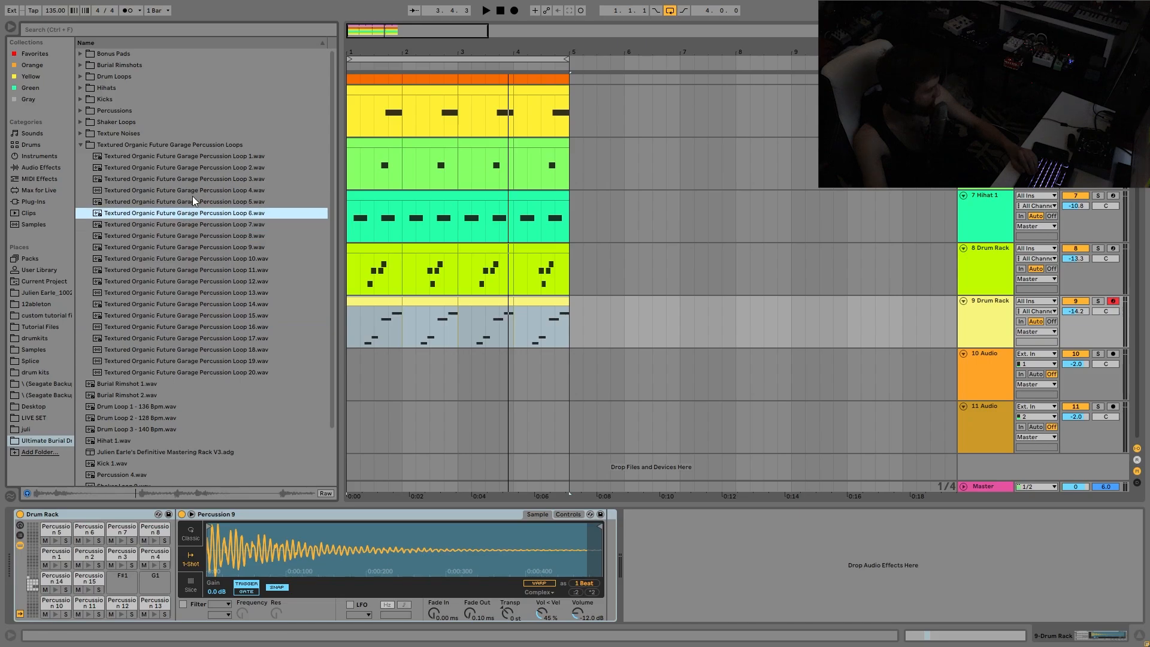
left_click(193, 192)
Place Textured Organic Future Garage Percussion Loop 5 on track 10 from bar 1 and extend the clip to four bars
left_click(214, 202)
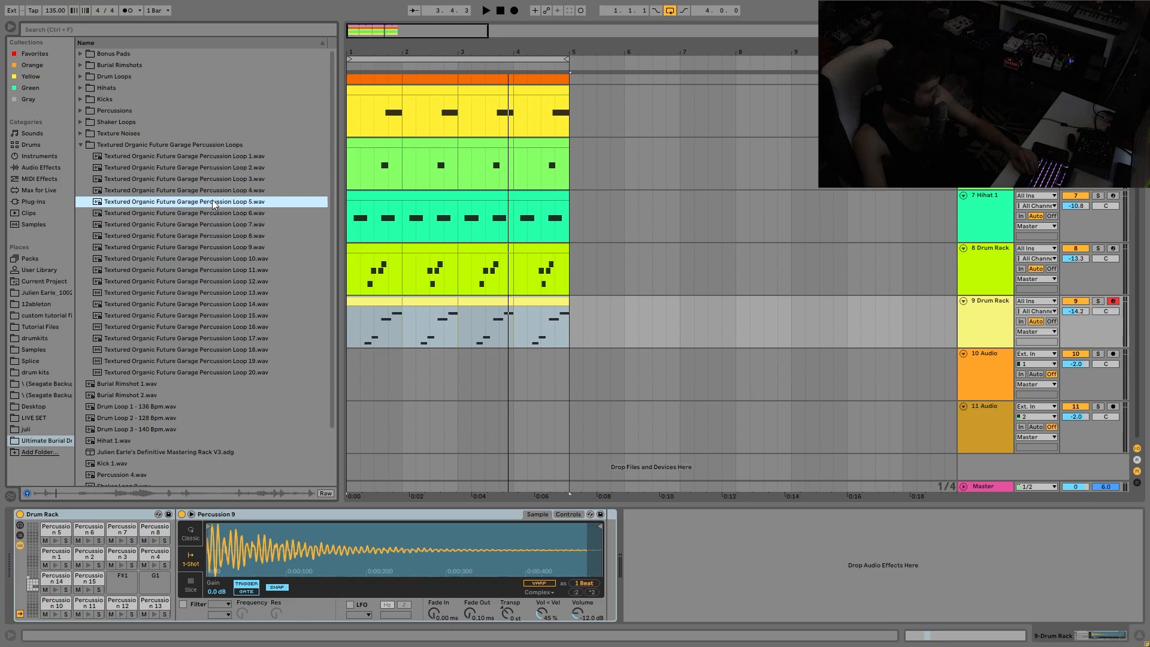
left_click_drag(205, 212, 350, 370)
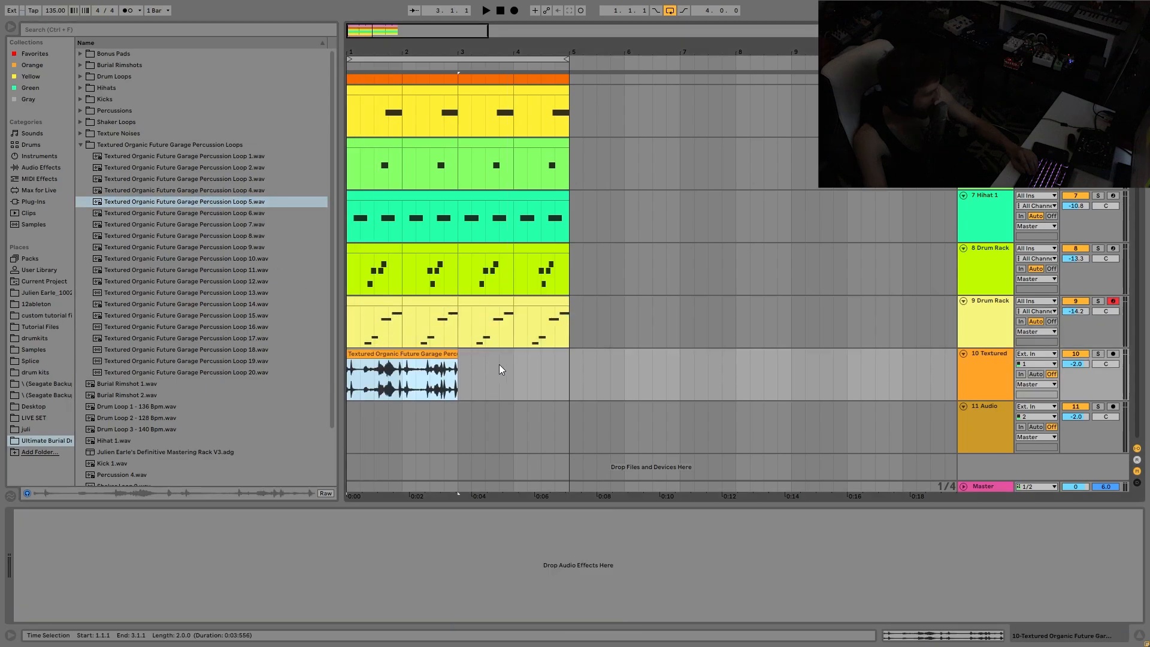
left_click_drag(457, 357, 556, 369)
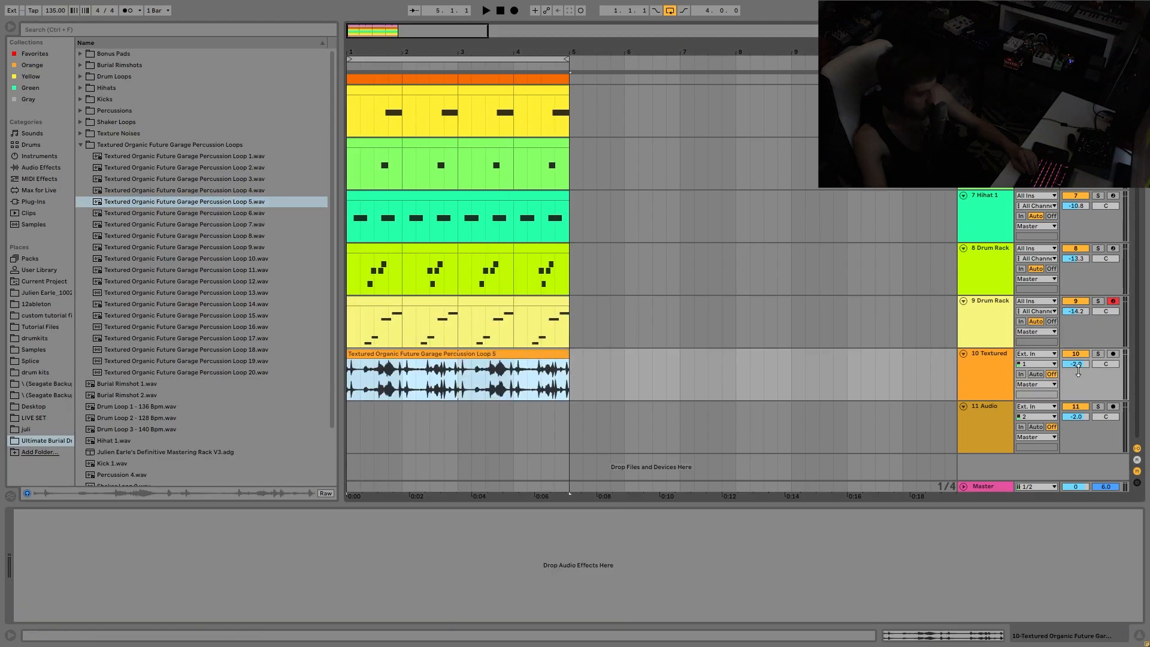
Lower track 10's volume to -7.2 dB and play the beat briefly to check the level
left_click_drag(1076, 365, 1076, 382)
key("space")
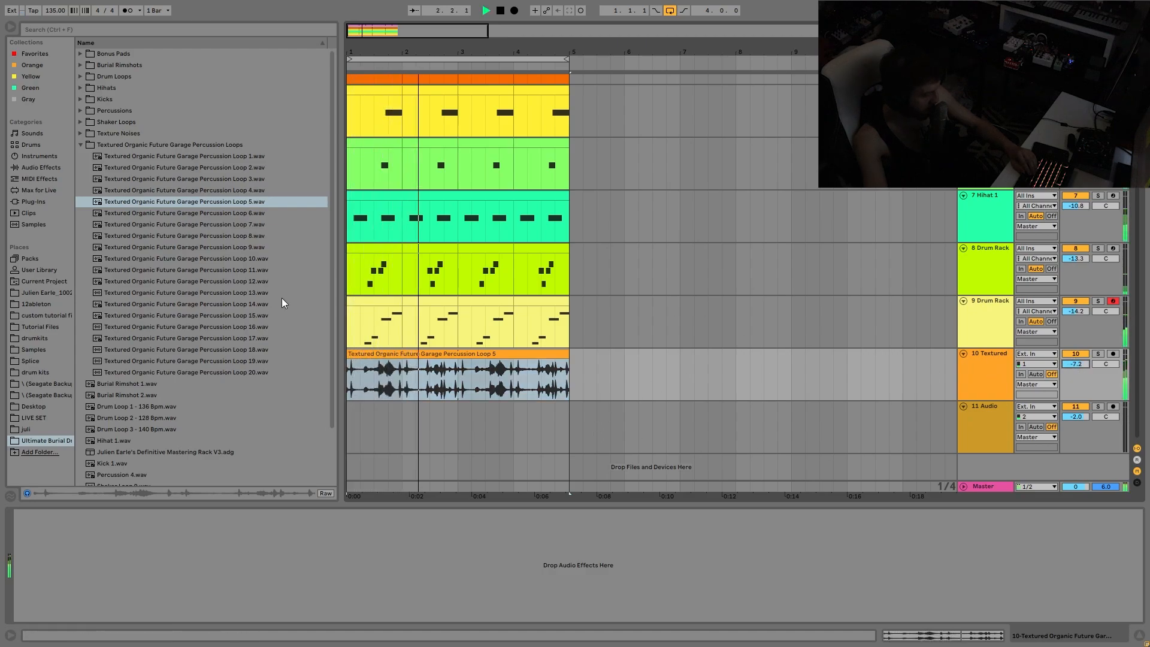
key("space")
Audition Textured Organic Future Garage Percussion Loops 20, 19 and 17
left_click(227, 373)
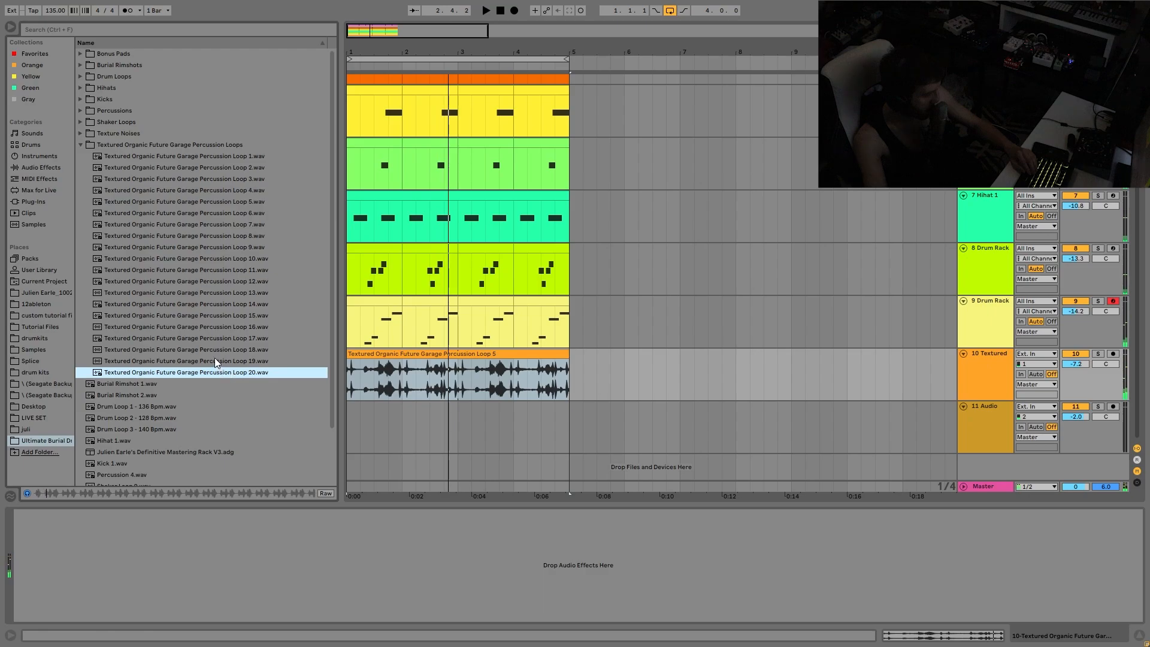
left_click(215, 359)
left_click(218, 339)
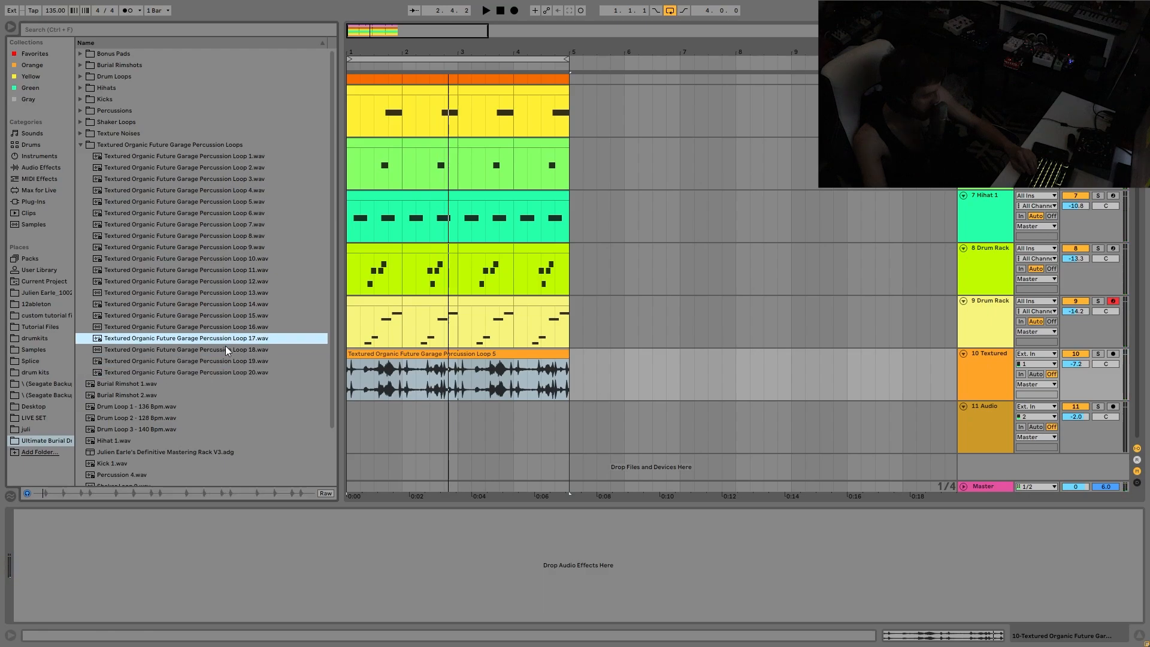
Place Textured Organic Future Garage Percussion Loop 16 on track 11 from bar 1 and lower the track volume to -10.3 dB
left_click(220, 328)
left_click_drag(221, 328, 350, 422)
left_click_drag(1077, 417, 1077, 443)
key("space")
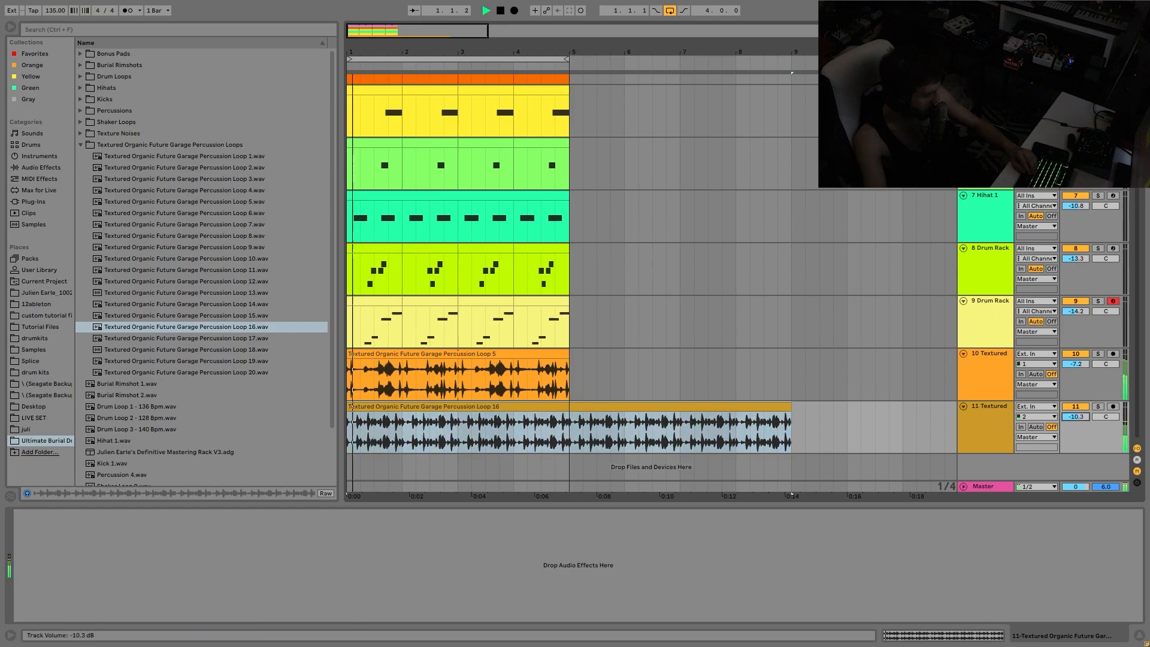
Select the four-bar clips on tracks 1 to 10 and duplicate them into bars 5 to 8
left_click(567, 378)
scroll(450, 256, "up", 10)
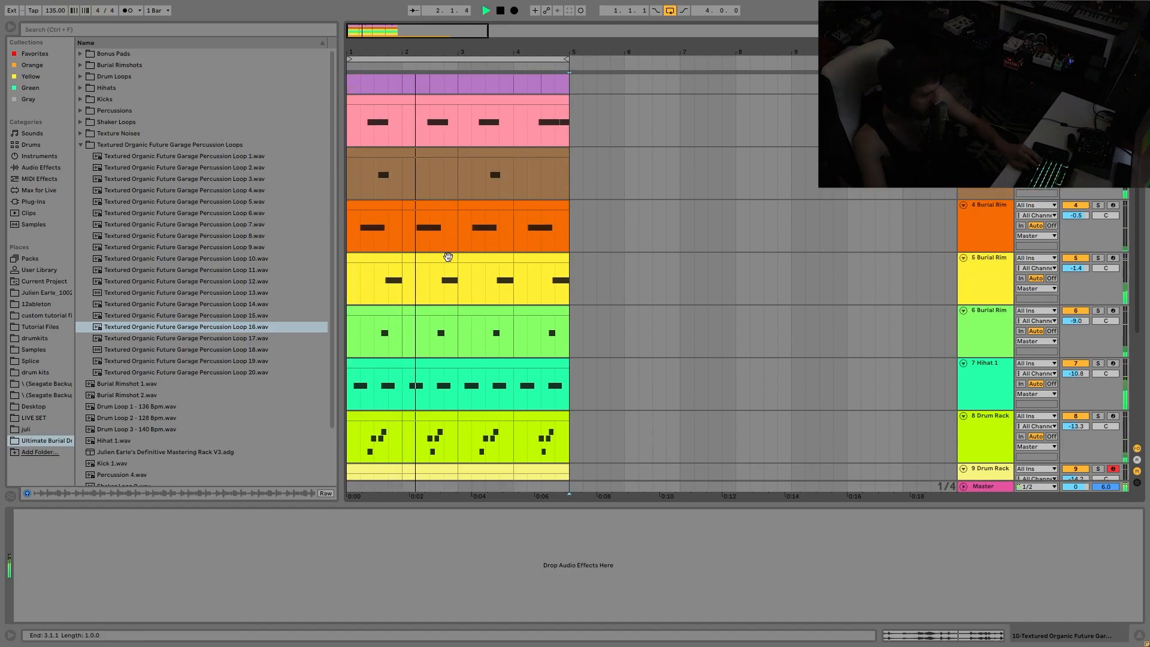
key("ctrl+d")
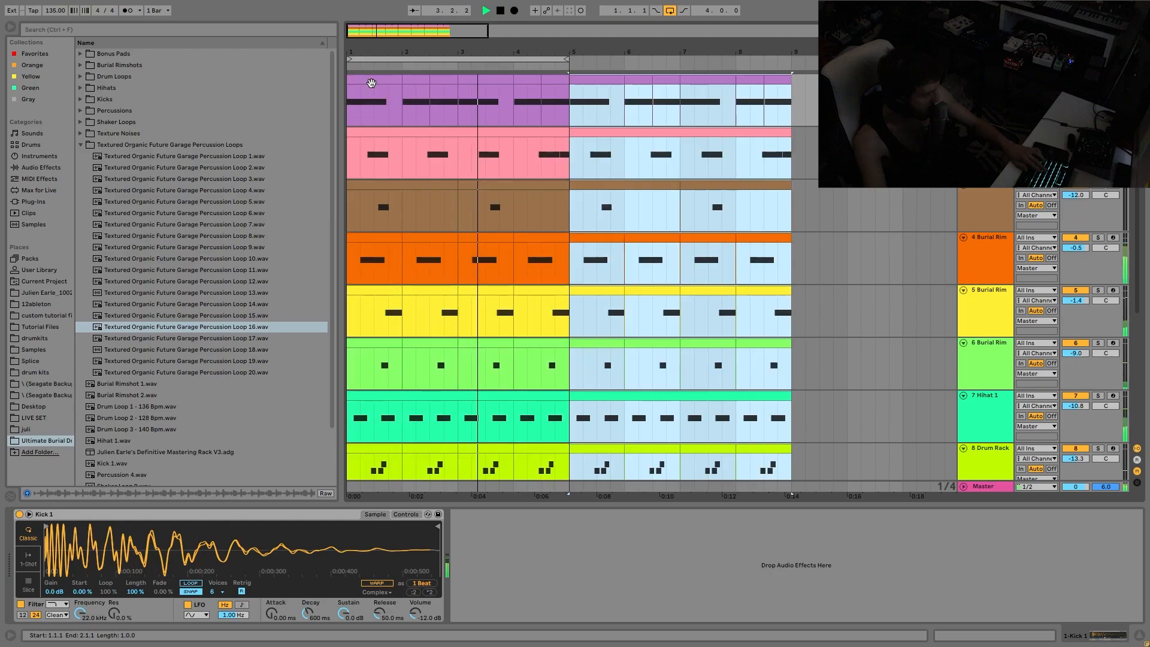
Select all clips in the arrangement and set the playback loop to cover all eight bars
key("shift+Tab")
key("ctrl+a")
key("ctrl+l")
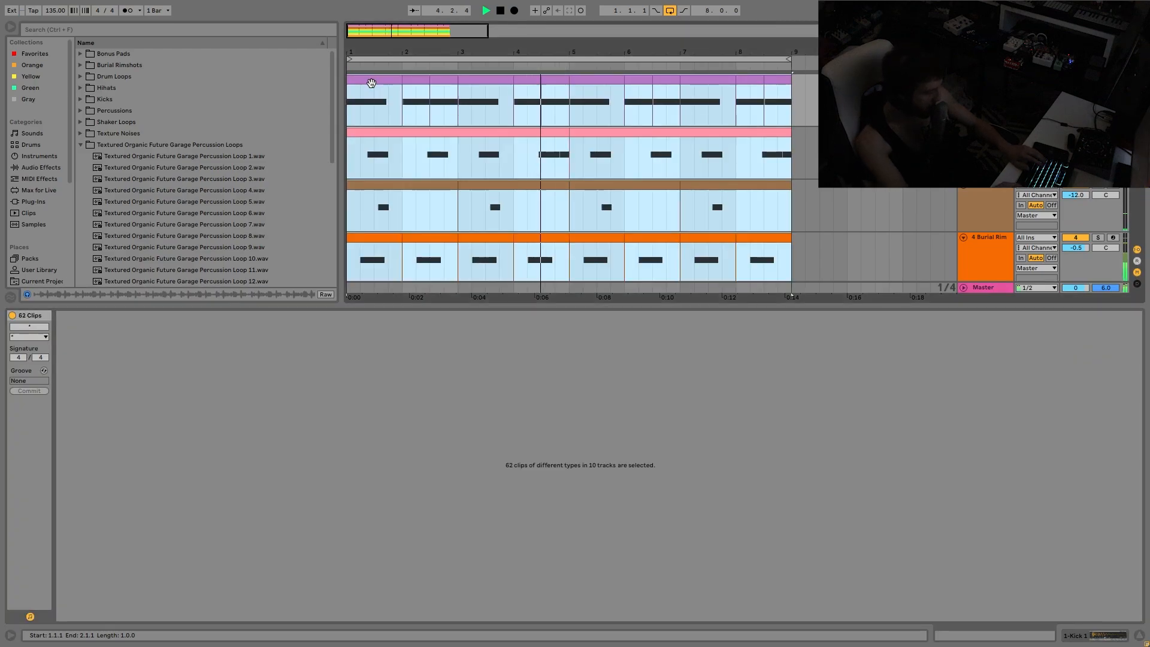
key("shift+Tab")
Lower track 11's volume to -12.4 dB while the beat plays, and stop playback
scroll(990, 272, "down", 6)
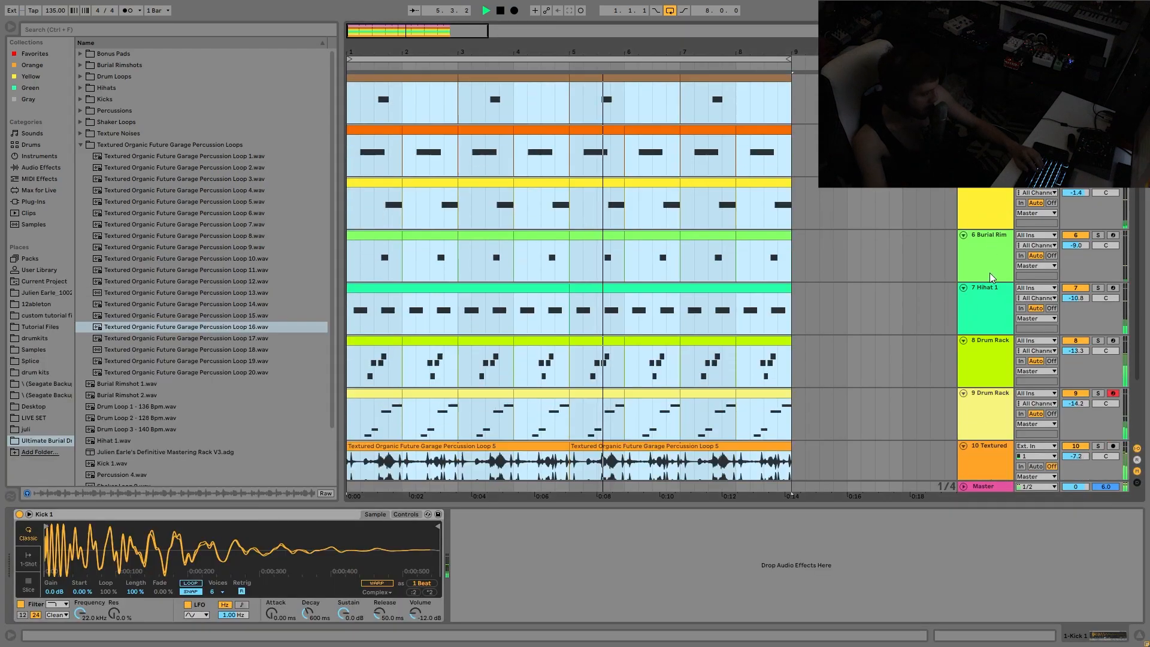
left_click_drag(1084, 421, 1085, 432)
key("space")
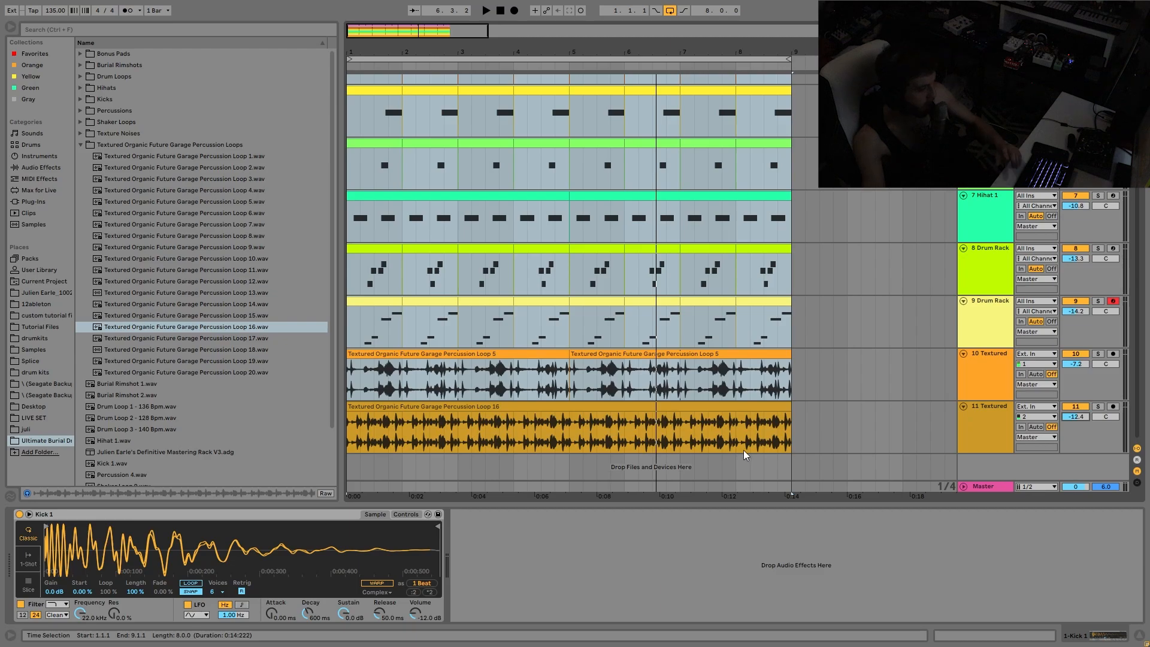
Select tracks 10 and 11 together and lower their volumes to -8.4 dB and -13.6 dB
left_click(969, 376)
left_click(977, 428, "shift")
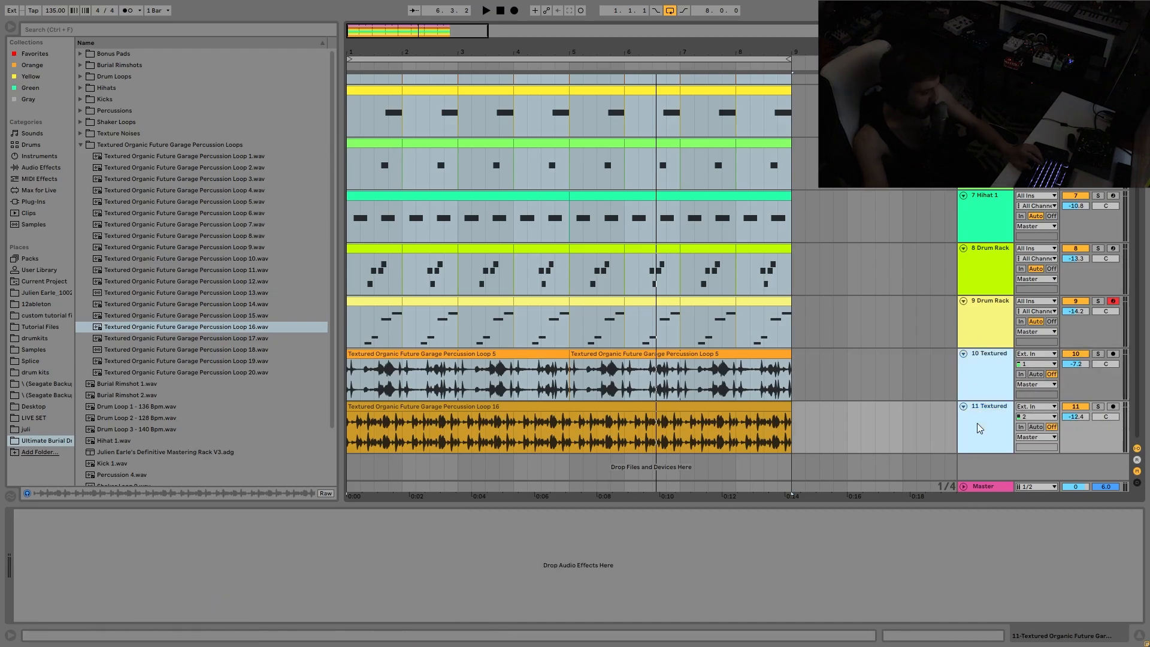
left_click_drag(1073, 418, 1073, 425)
Play the beat and temporarily solo tracks 10 and 11 to hear the two percussion loops on their own
key("space")
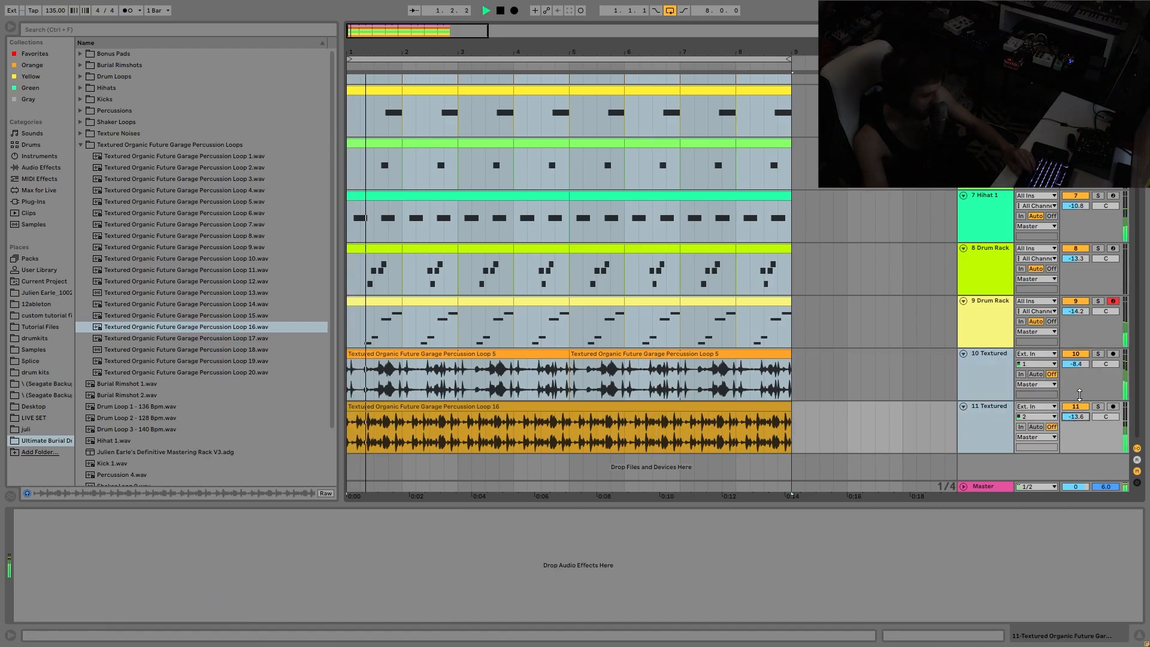
left_click(1098, 354)
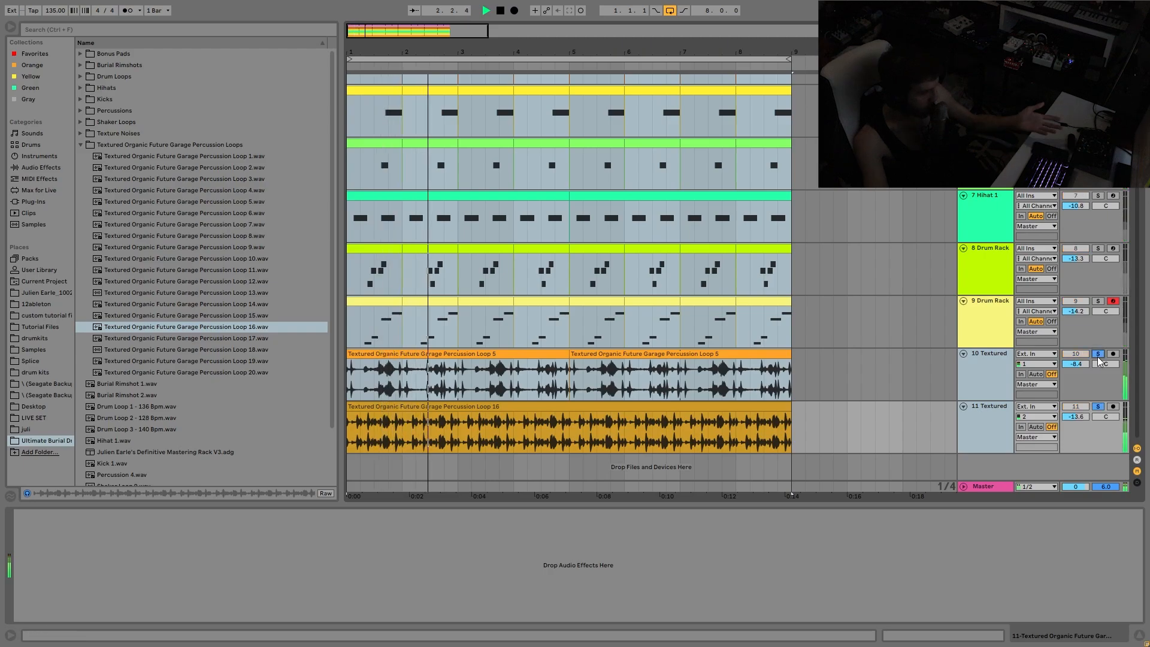
left_click(1098, 354)
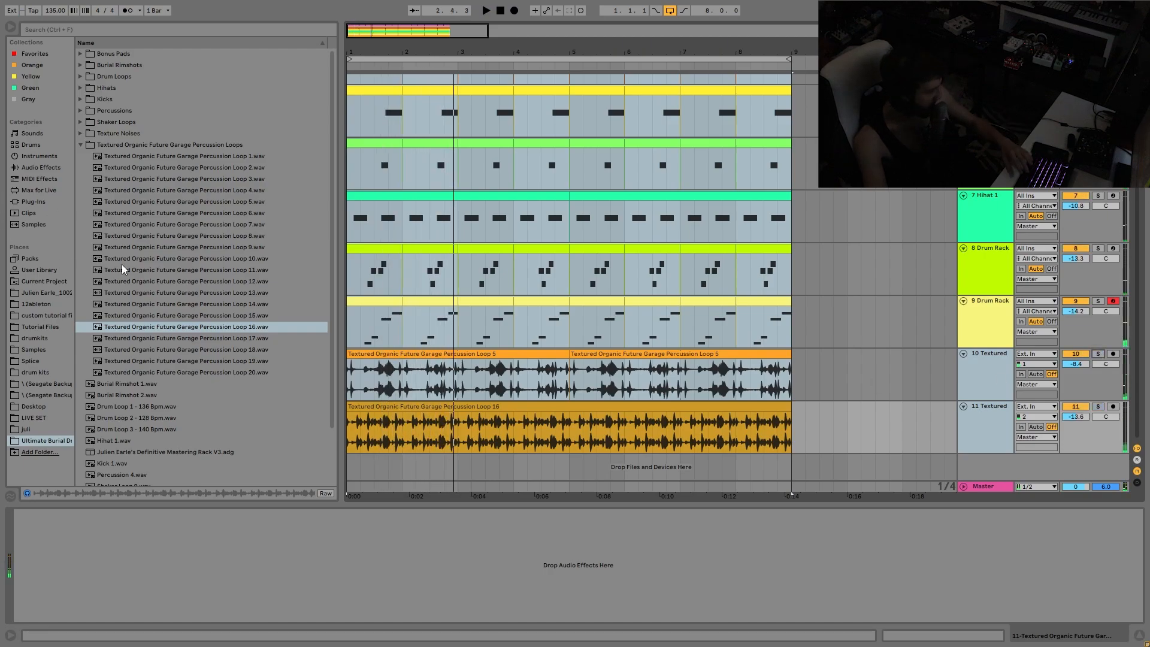
Audition Textured Organic Future Garage Percussion Loops 9, 8, 7, 5, 11, 12 and 13
left_click(162, 247)
left_click(174, 235)
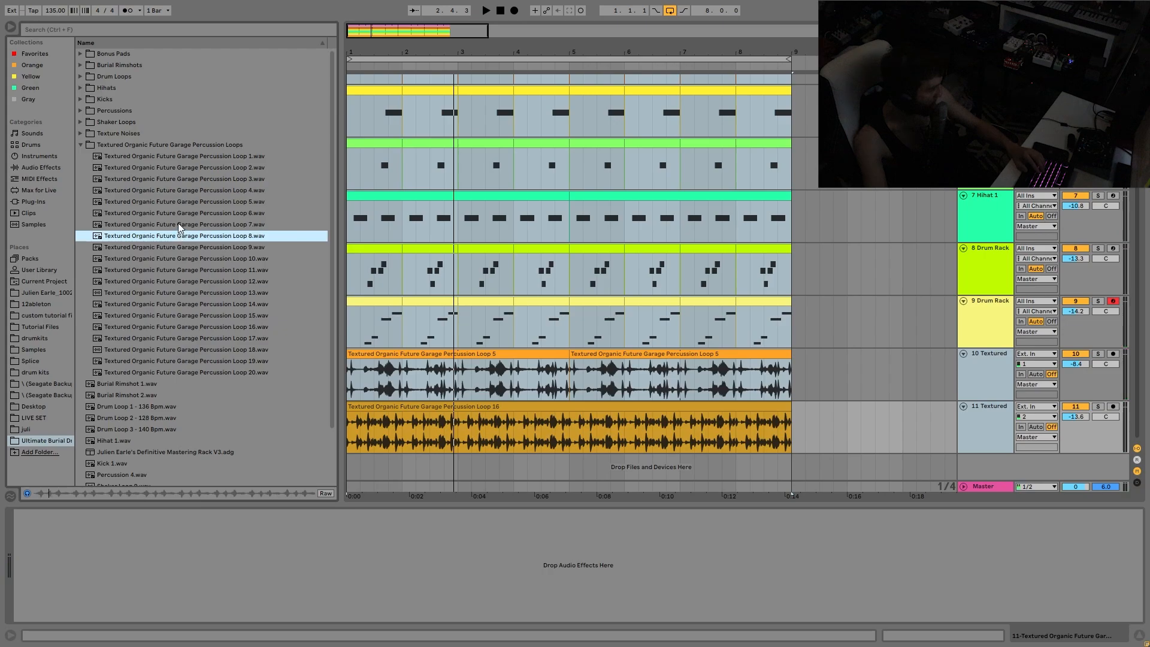
left_click(180, 225)
left_click(176, 202)
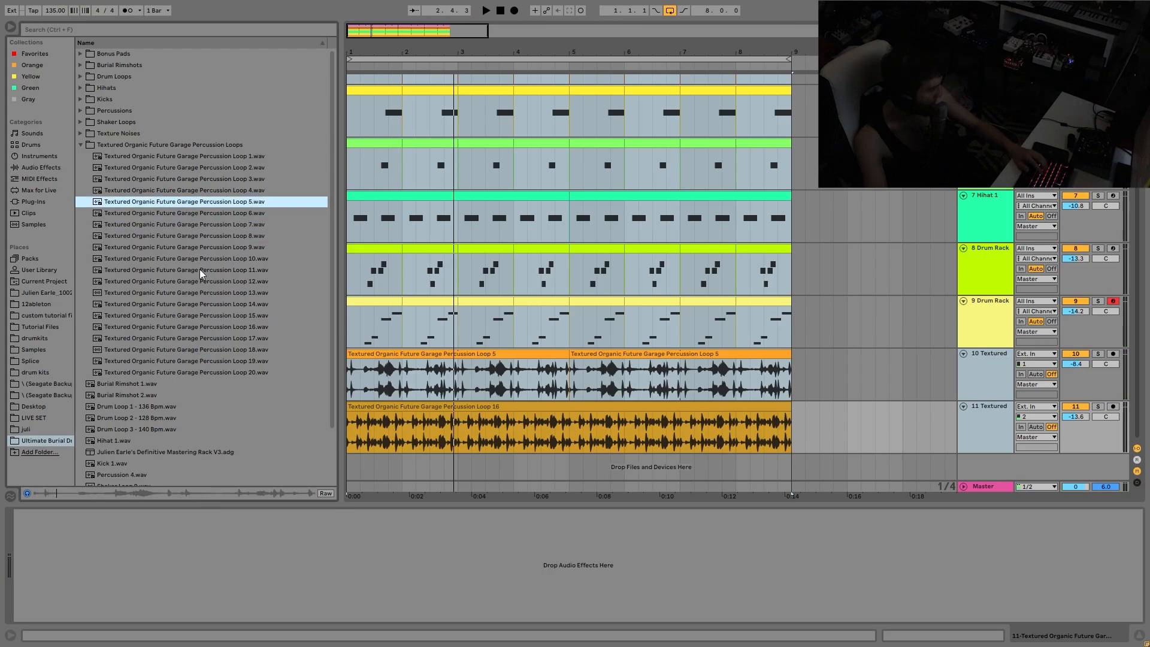
left_click(193, 275)
left_click(194, 282)
left_click(197, 294)
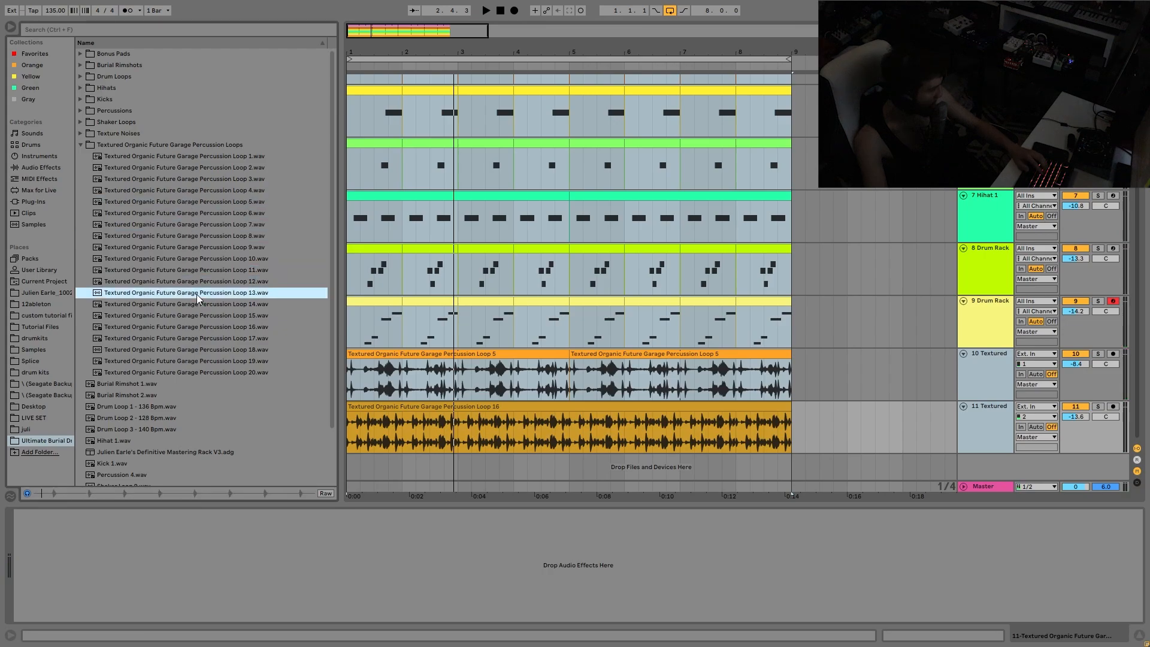
Place Textured Organic Future Garage Percussion Loop 14 on a new track 12 from bar 1, lower its volume to -5.2 dB and play
left_click(197, 304)
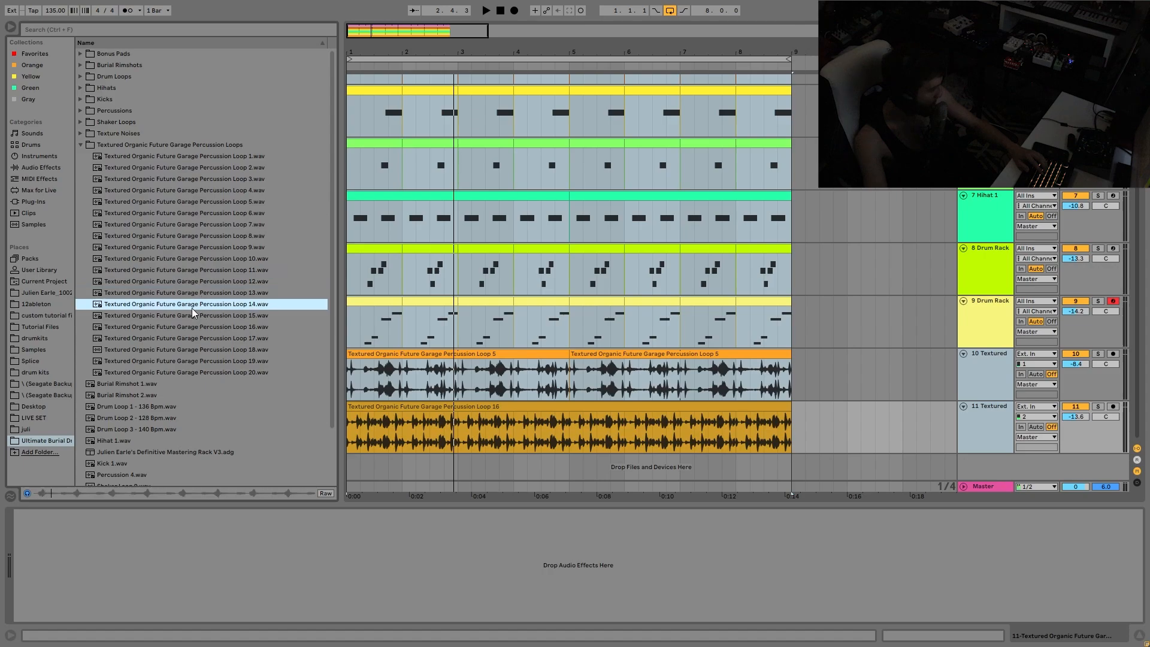
left_click_drag(192, 308, 347, 472)
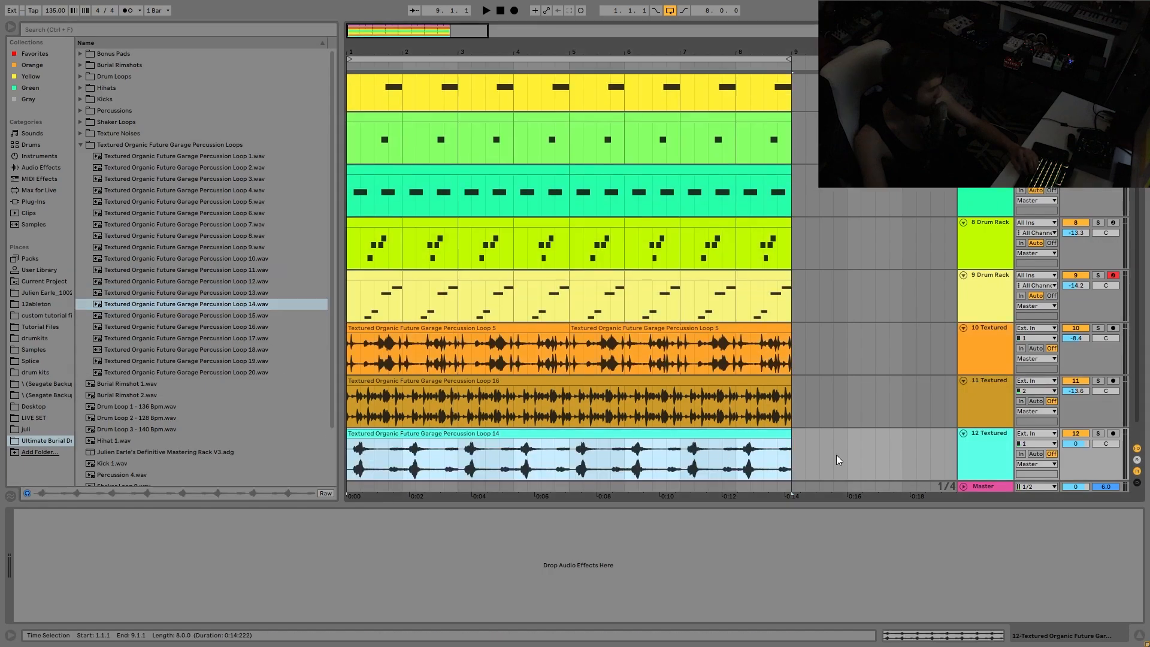
key("space")
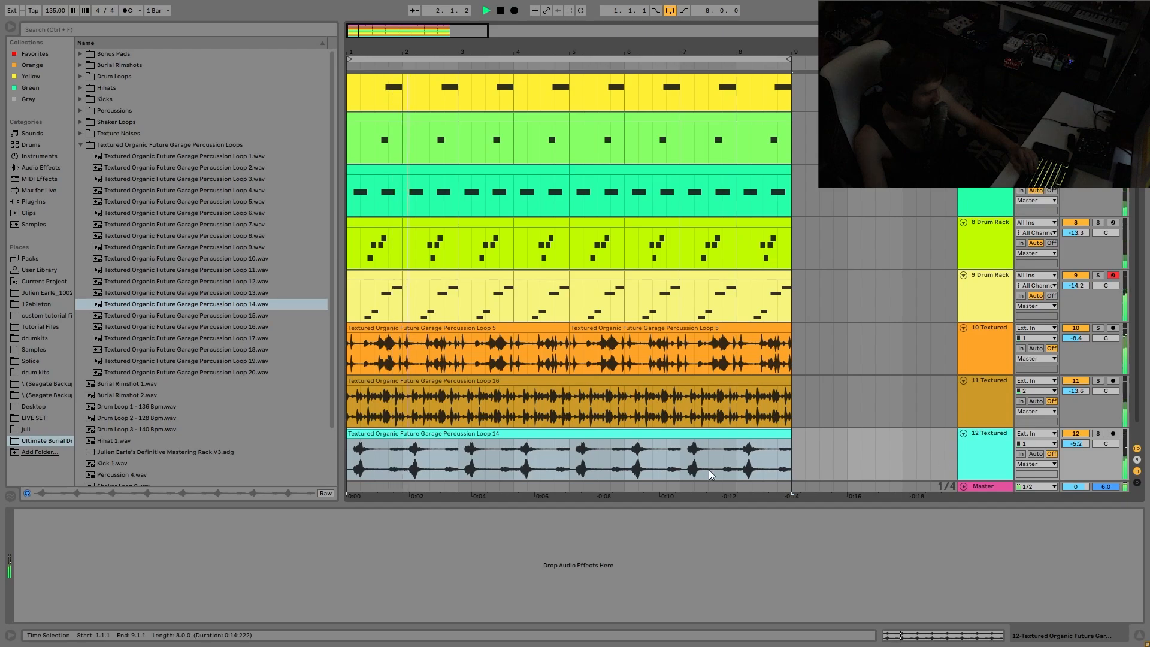
Set the warp mode of the Percussion Loop 14 clip on track 12 to Re-Pitch
double_click(581, 446)
left_click(142, 381)
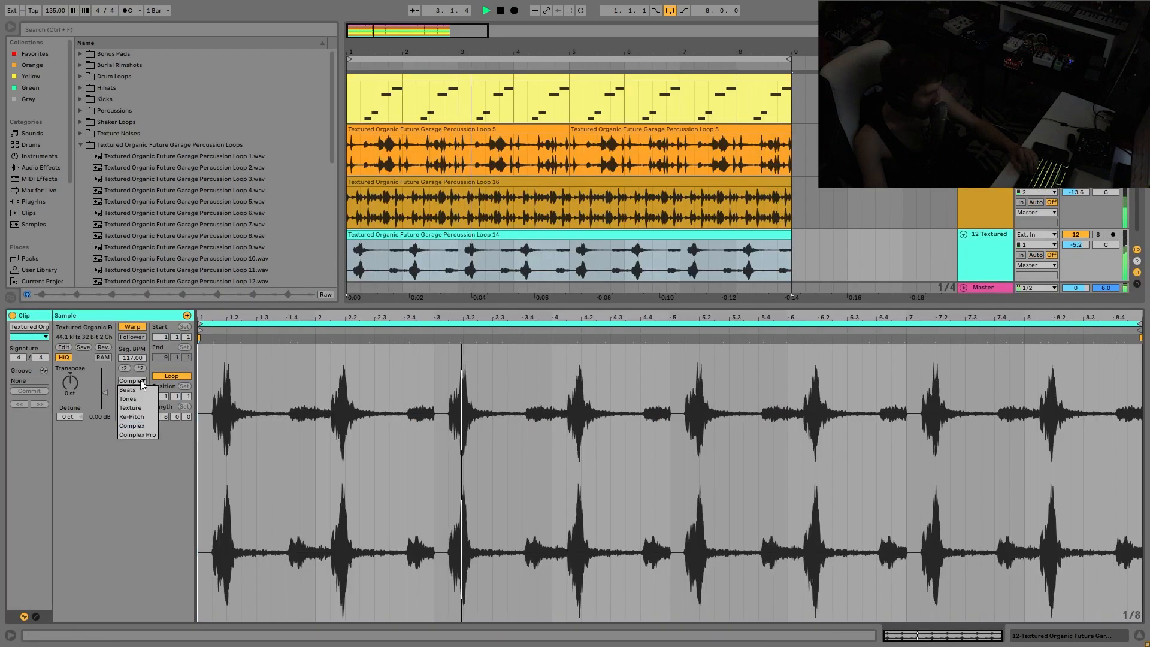
left_click(134, 418)
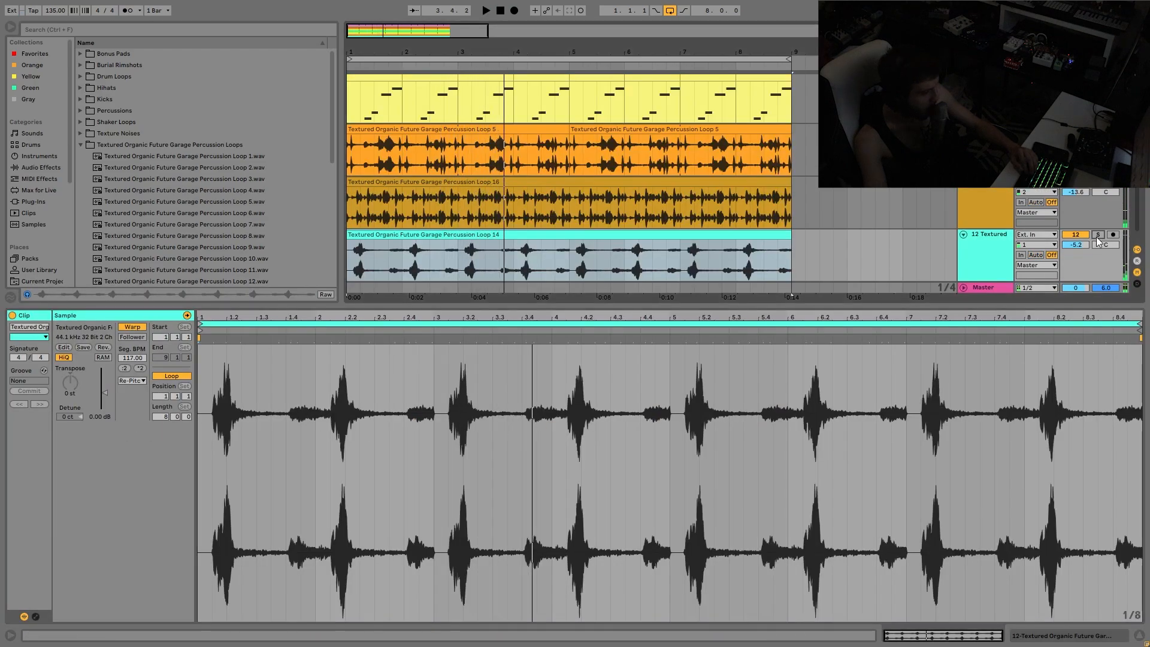
Solo track 12, lower its volume to -6.7 dB and play the loop on its own
double_click(968, 254)
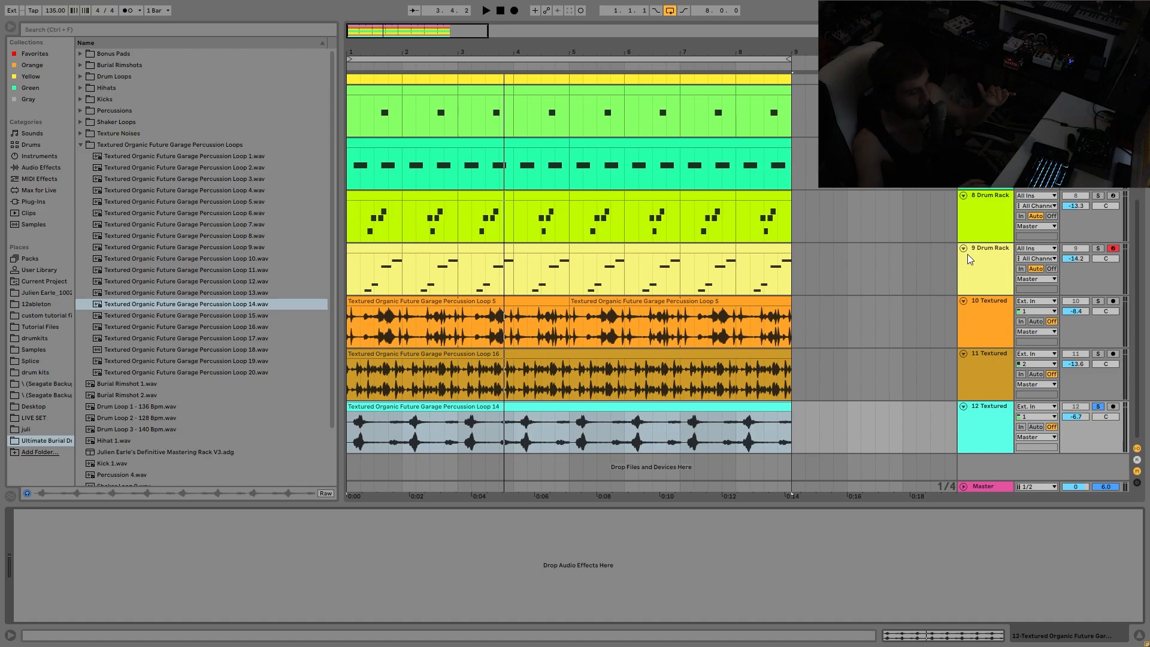
key("space")
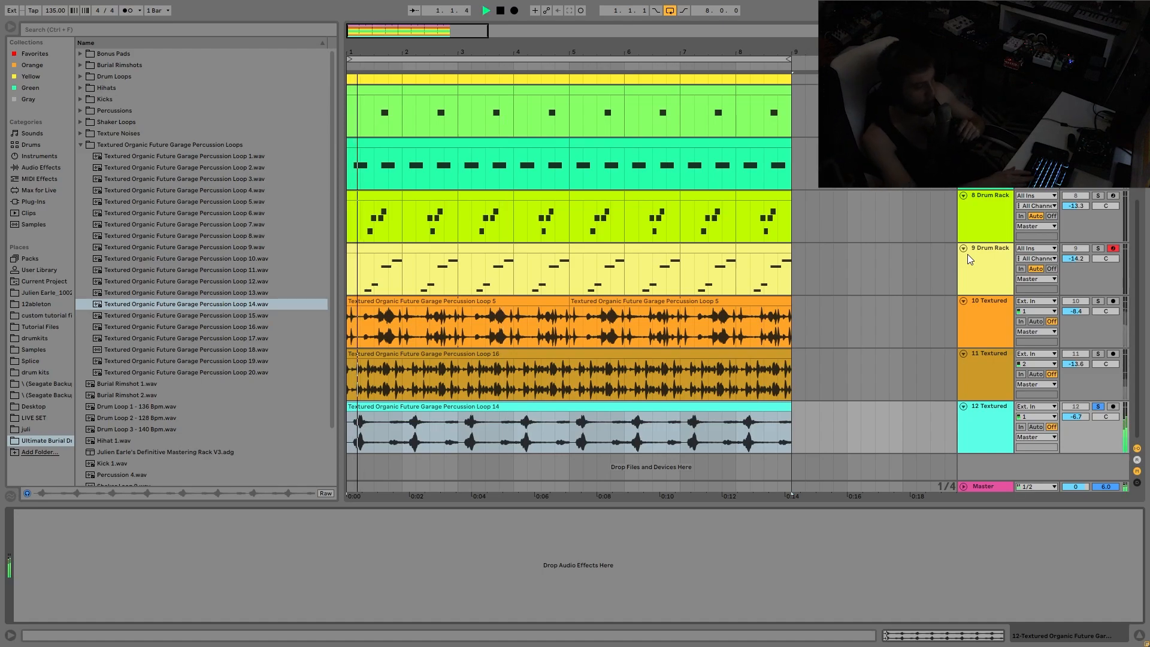
scroll(988, 174, "up", 1)
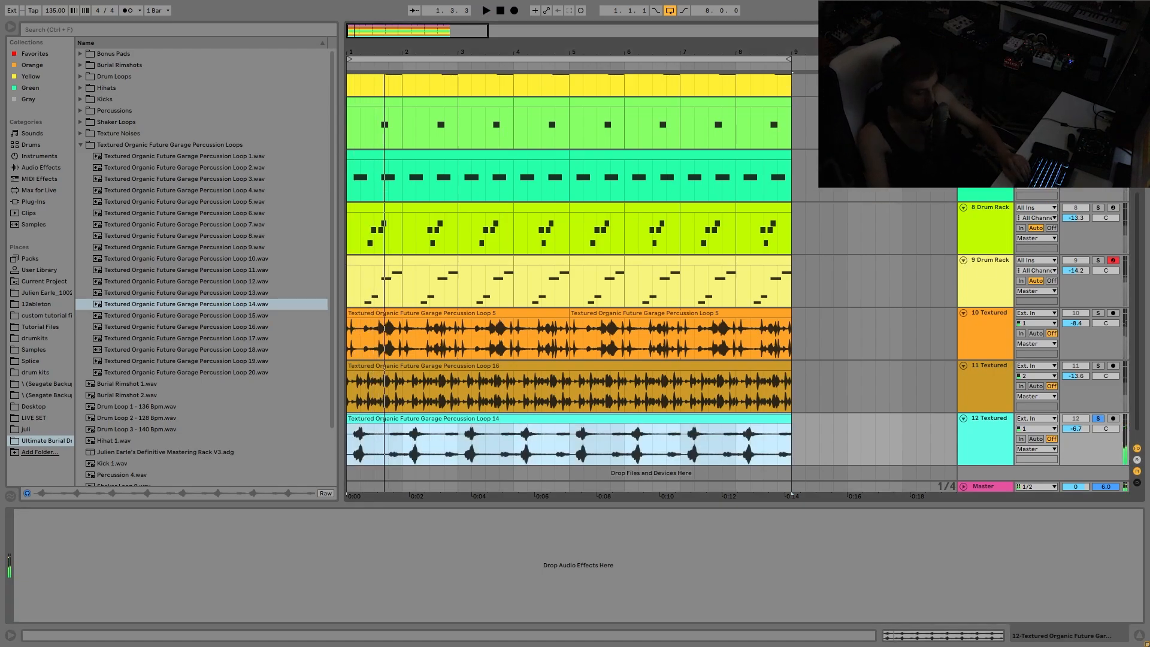
Unsolo track 12 and lower its volume to -10.9 dB while the full beat plays
left_click(1103, 418)
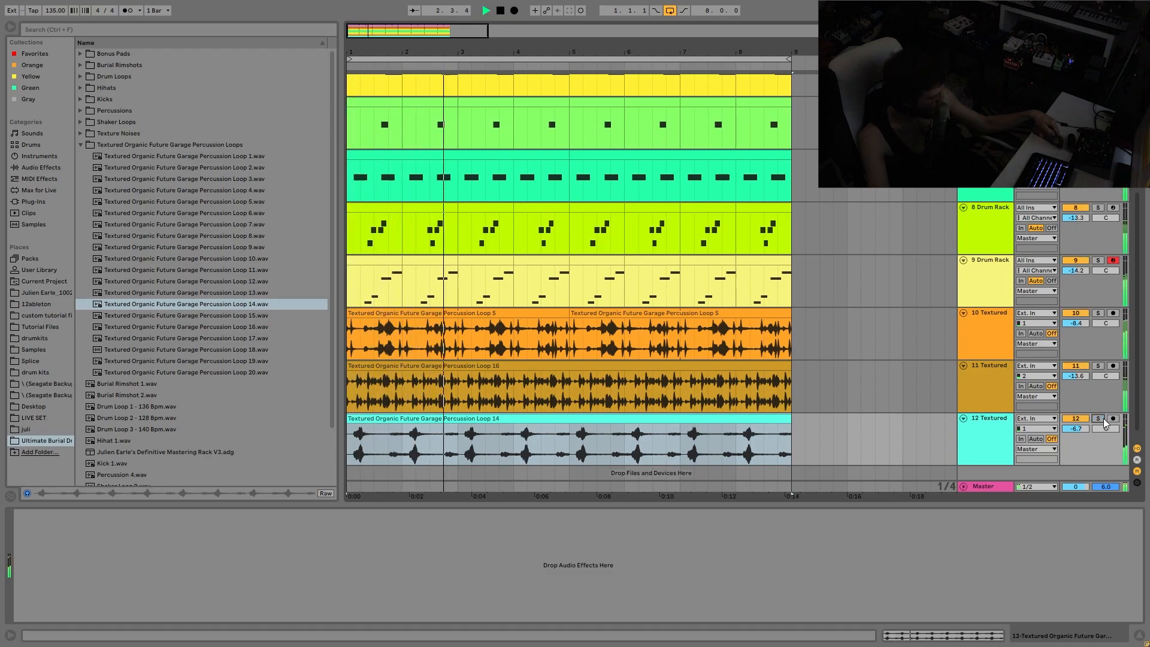
left_click_drag(1078, 429, 1078, 439)
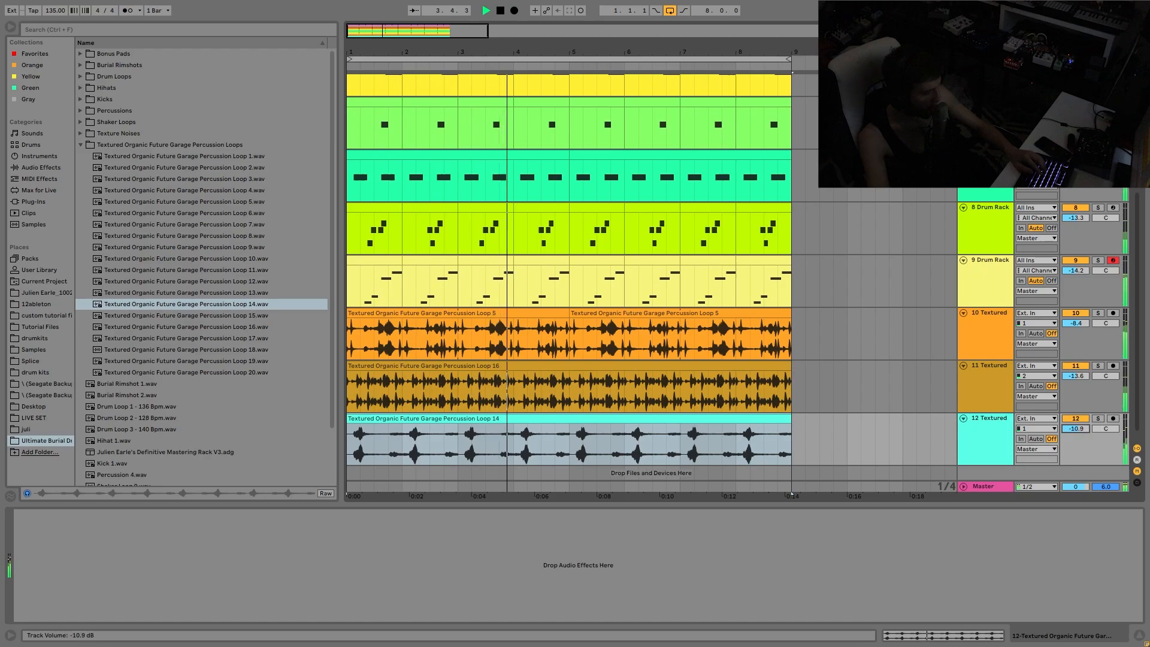
Set the volume of rimshot track 5 to -1.4 dB while the beat plays, and stop playback
scroll(991, 381, "up", 4)
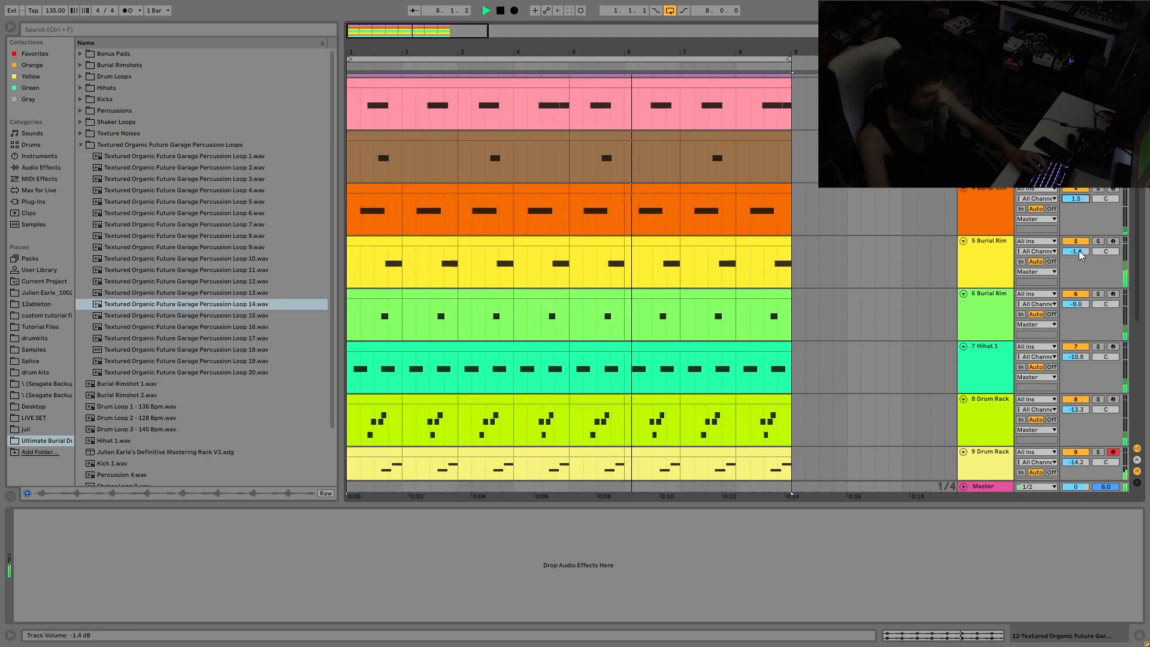
scroll(1077, 250, "down", 4)
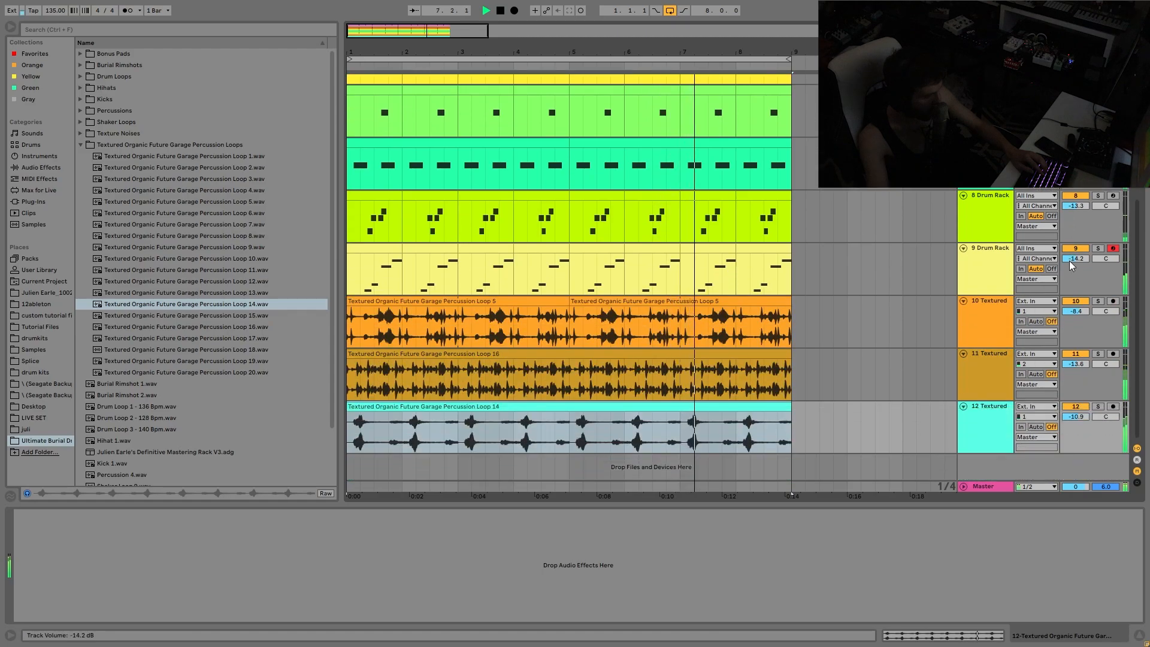
key("space")
left_click(516, 374)
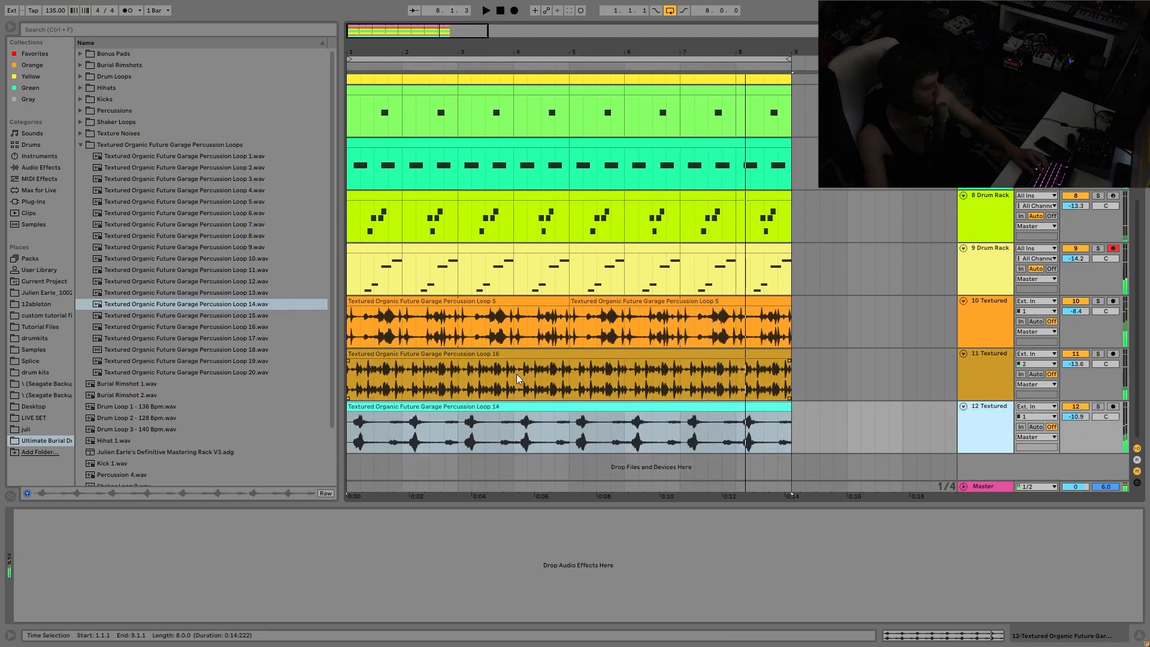
Place Texture Noise 5 on a new track 13 and Texture Noise 8 on a new track 14, both filling bars 1 to 8
left_click(84, 135)
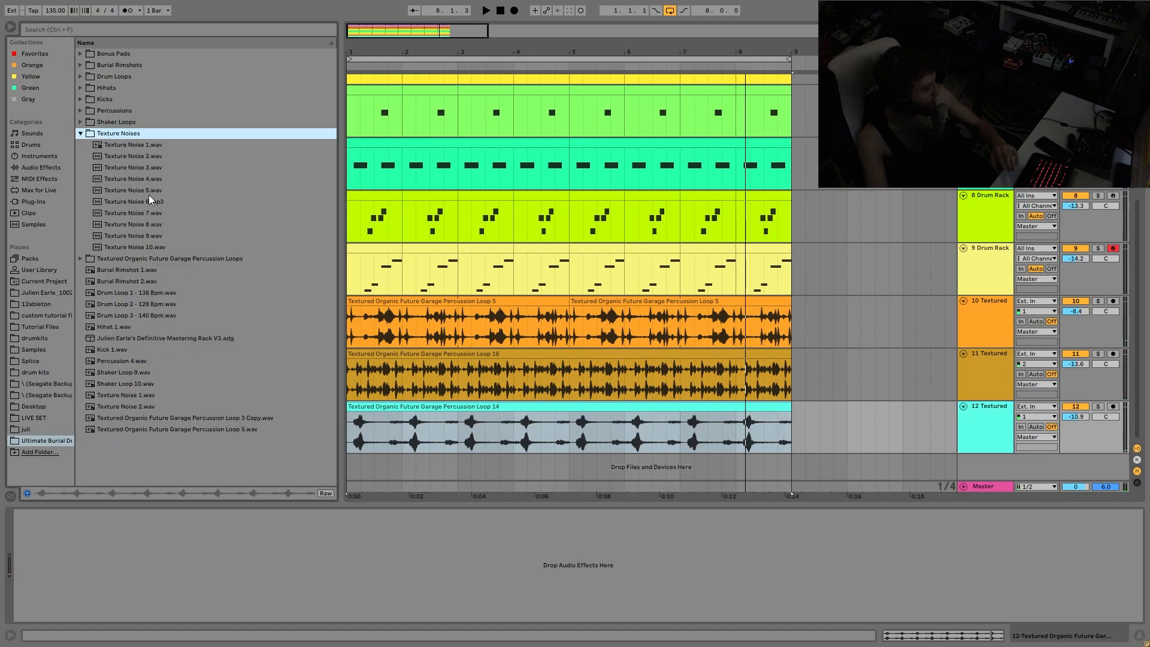
left_click_drag(148, 195, 347, 472)
left_click(151, 236)
scroll(526, 345, "down", 1)
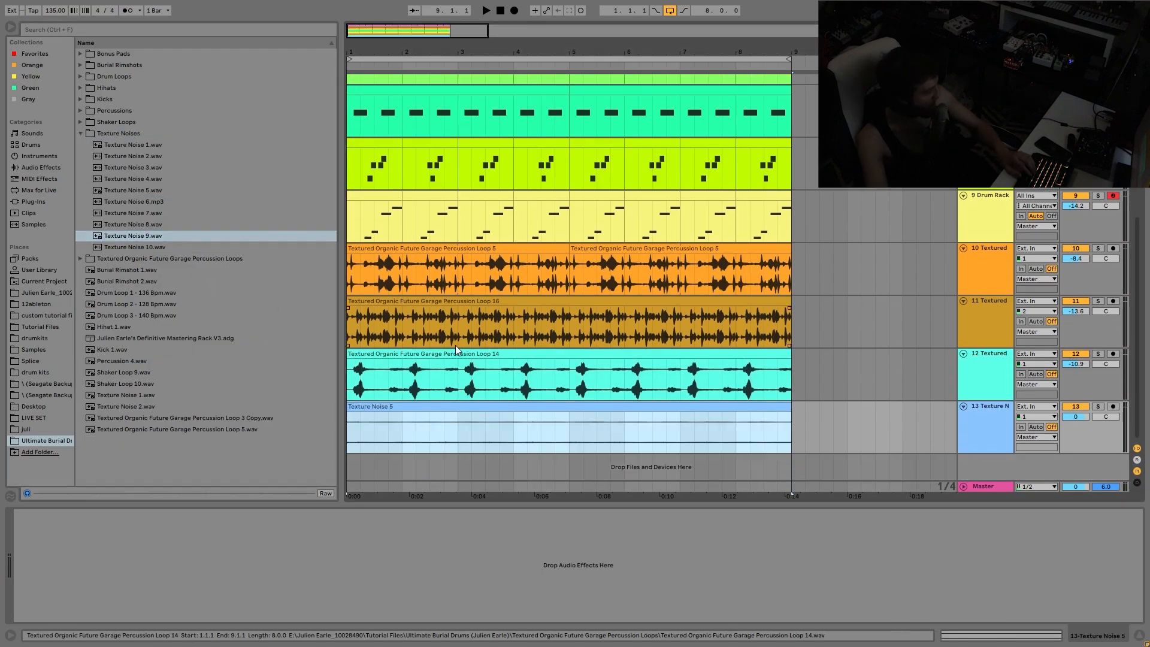
left_click(140, 225)
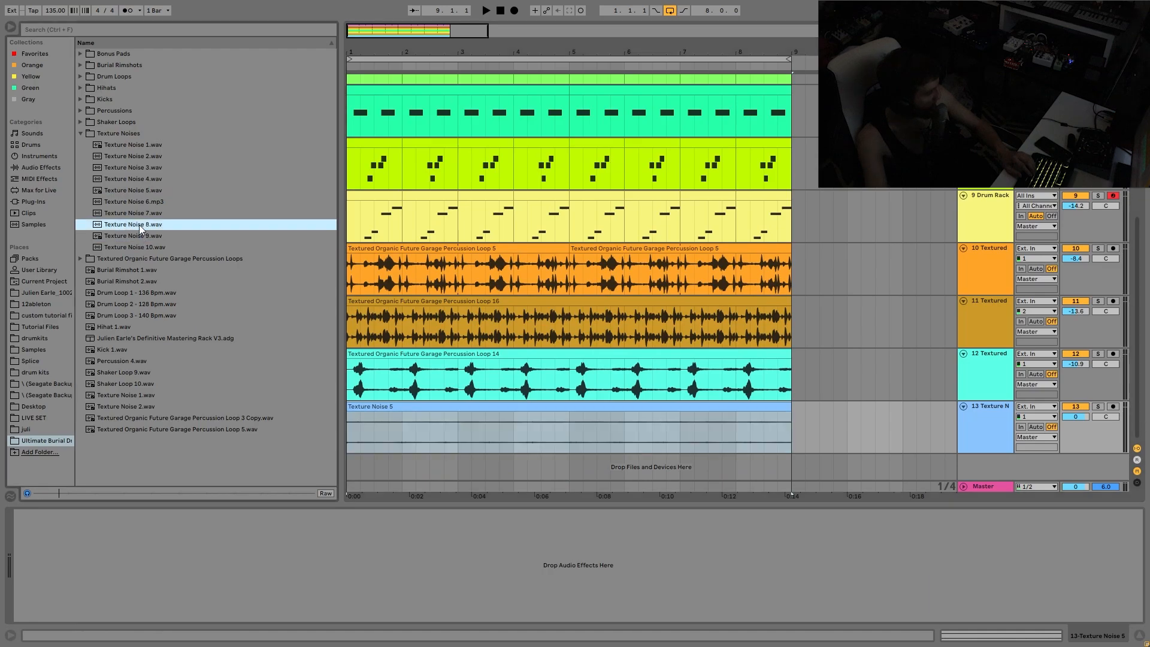
left_click_drag(140, 228, 791, 482)
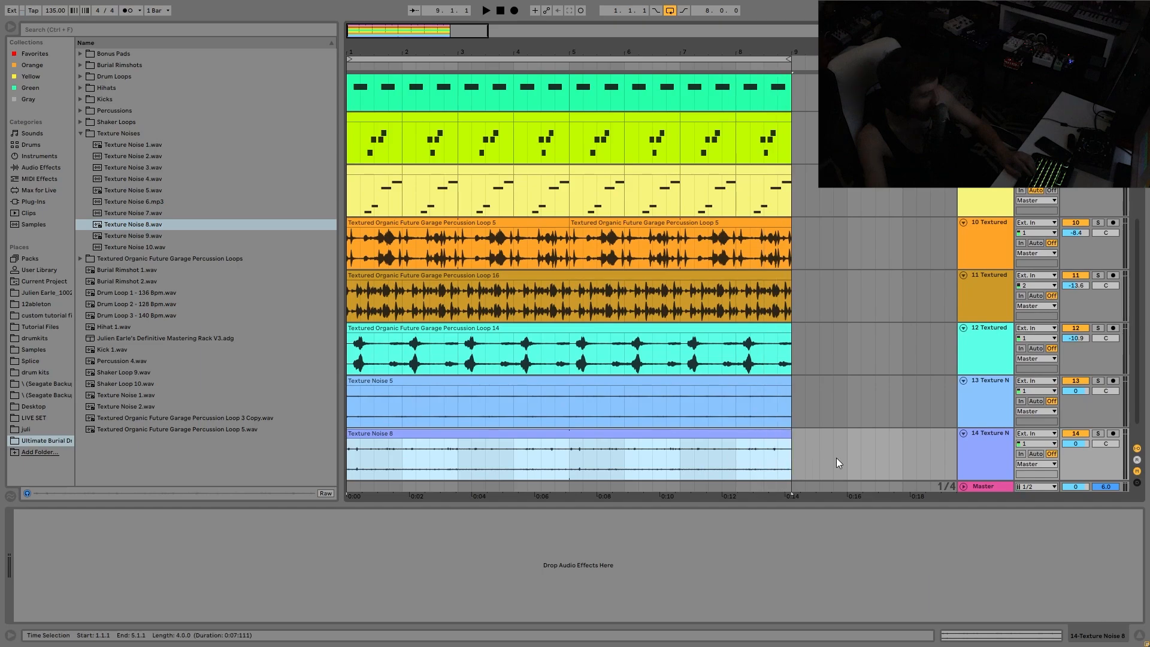
Balance the texture noises against the playing beat, with track 13 at 4.1 dB and track 14 at 3.7 dB
key("space")
left_click(977, 471)
left_click(990, 405, "shift")
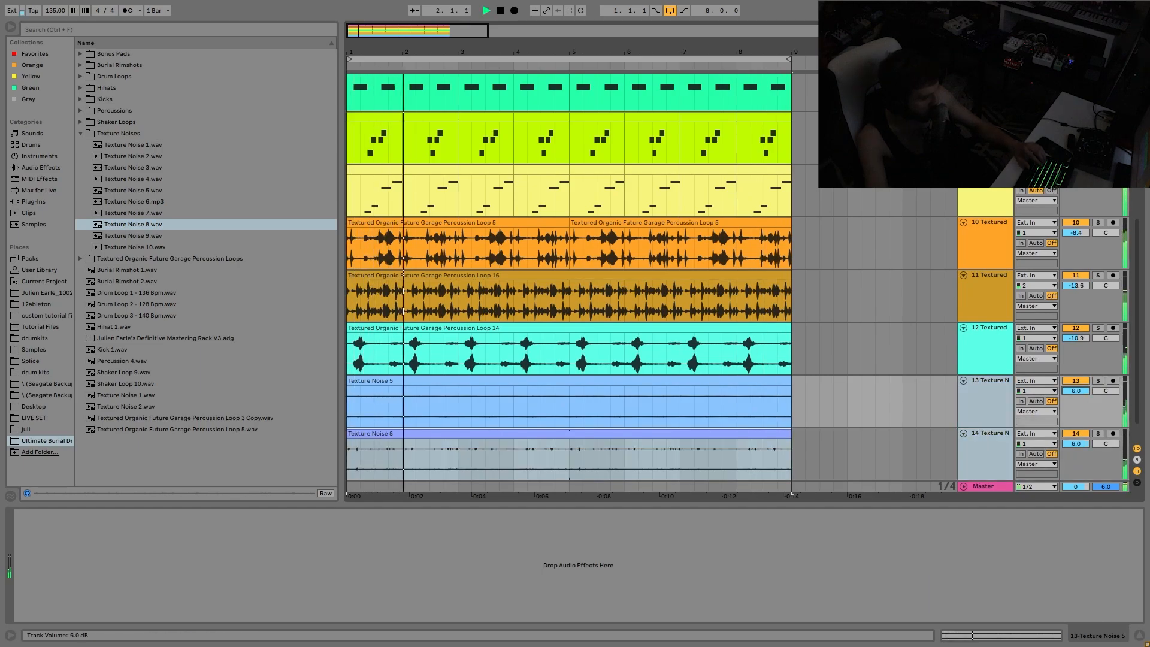
left_click_drag(1079, 392, 1076, 457)
key("space")
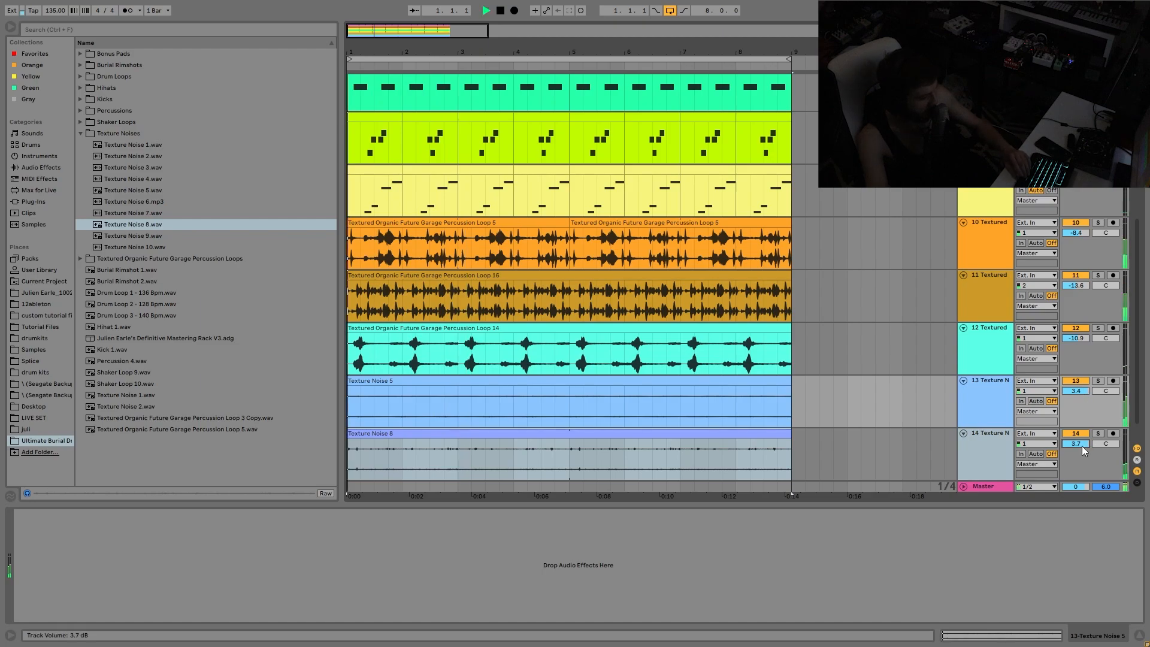
key("space")
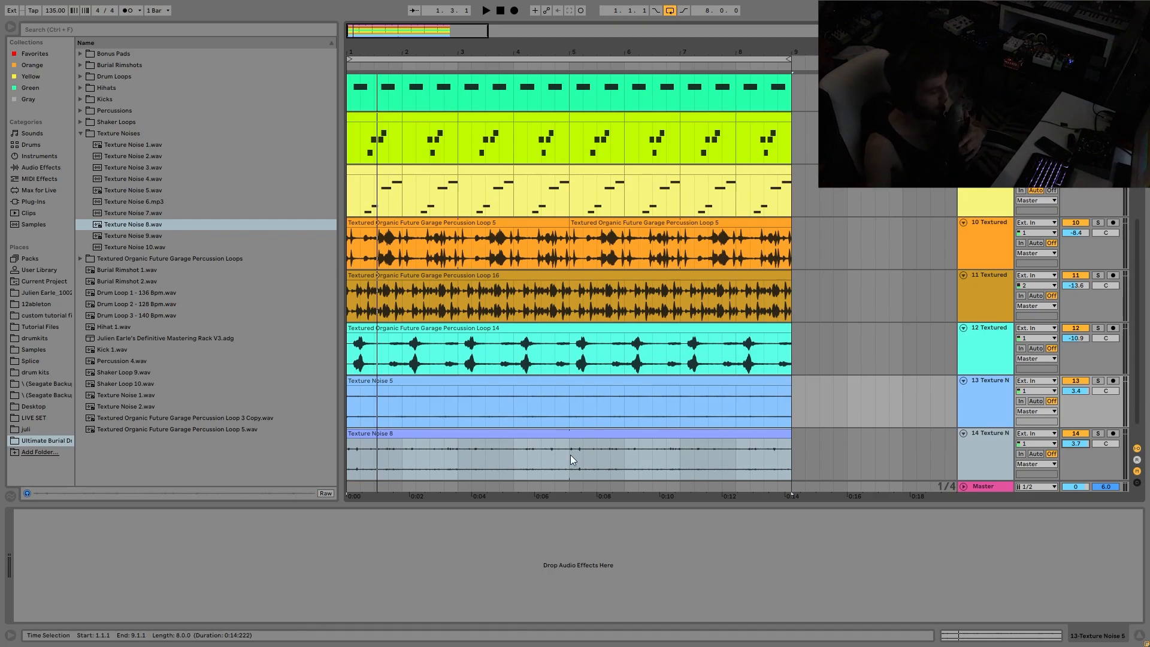
key("space")
left_click(984, 408)
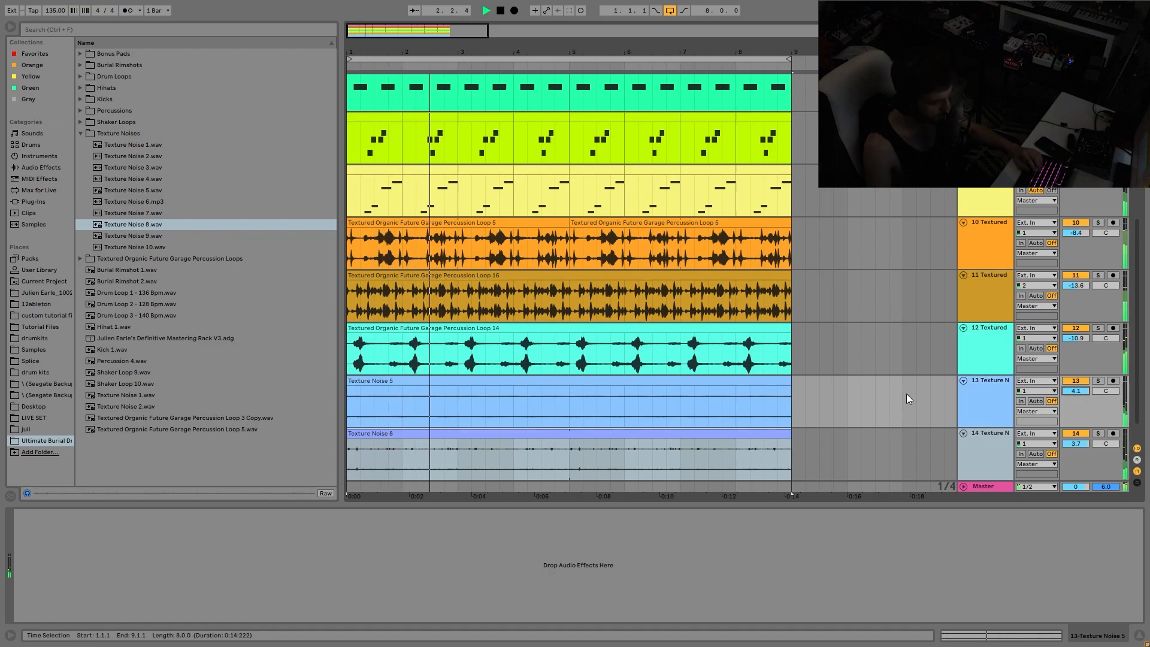
Raise rimshot track 5 to 1.3 dB and rimshot track 4 to 3.5 dB, and stop playback
scroll(836, 392, "up", 5)
scroll(836, 395, "up", 1)
left_click(838, 242)
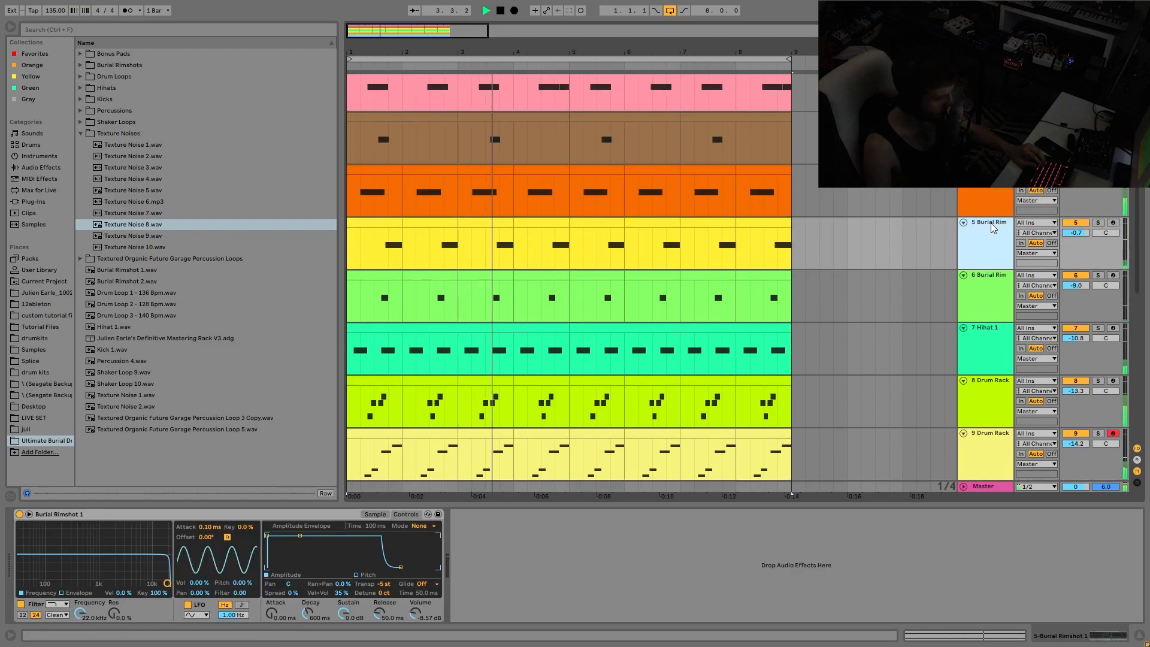
left_click_drag(1077, 182, 1077, 176)
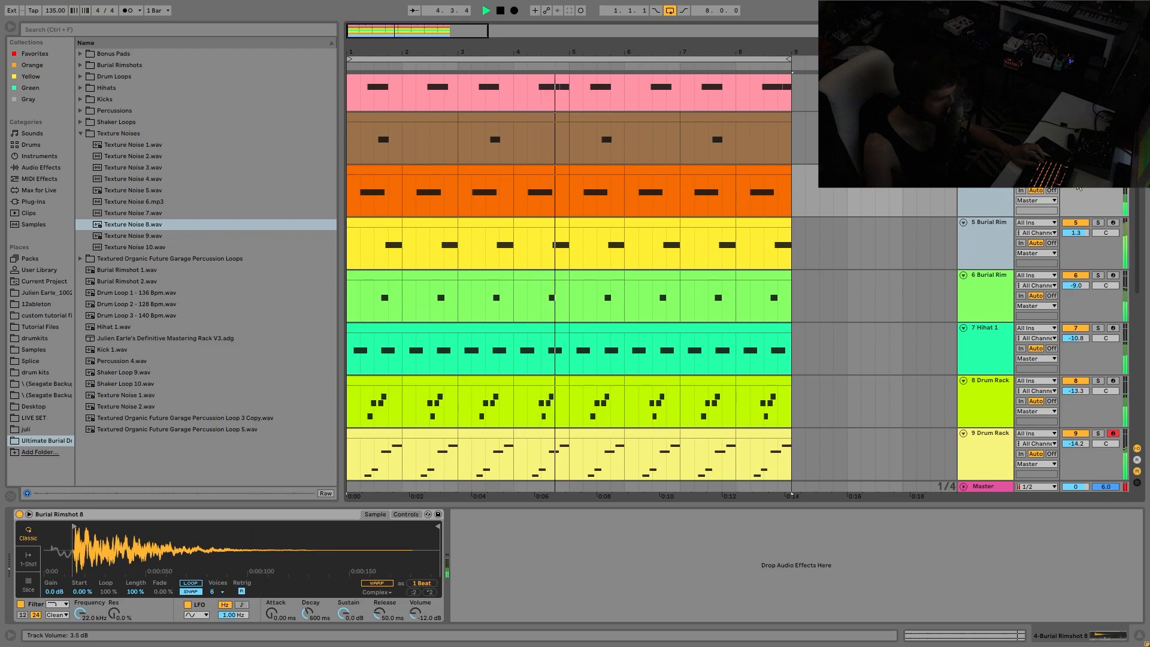
left_click(994, 246)
scroll(997, 270, "down", 7)
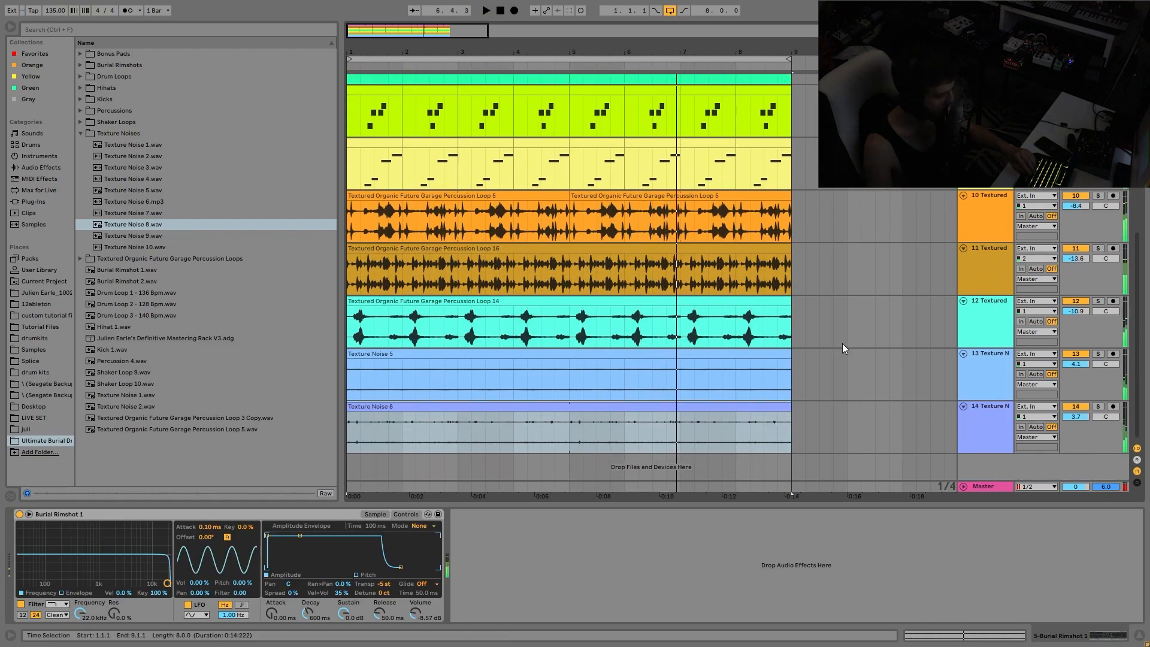
Insert an audio track below track 12, place Shaker Loop 8 on it from bar 1, play, and extend the clip to eight bars
left_click(988, 327)
key("ctrl+t")
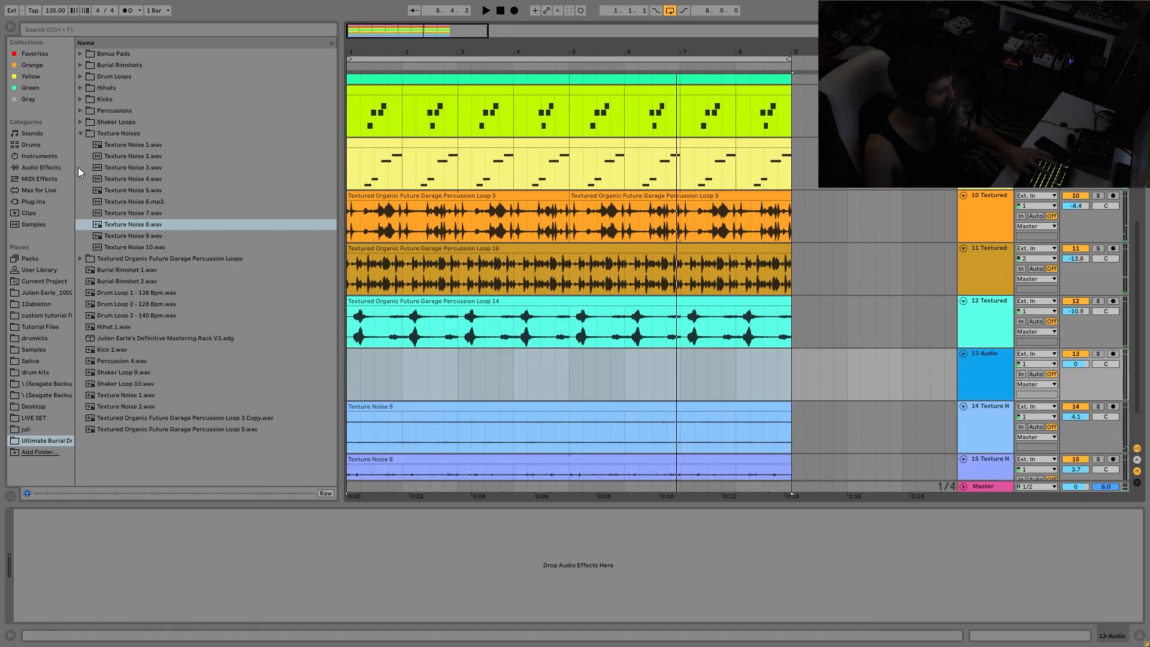
left_click(114, 123)
left_click(138, 211)
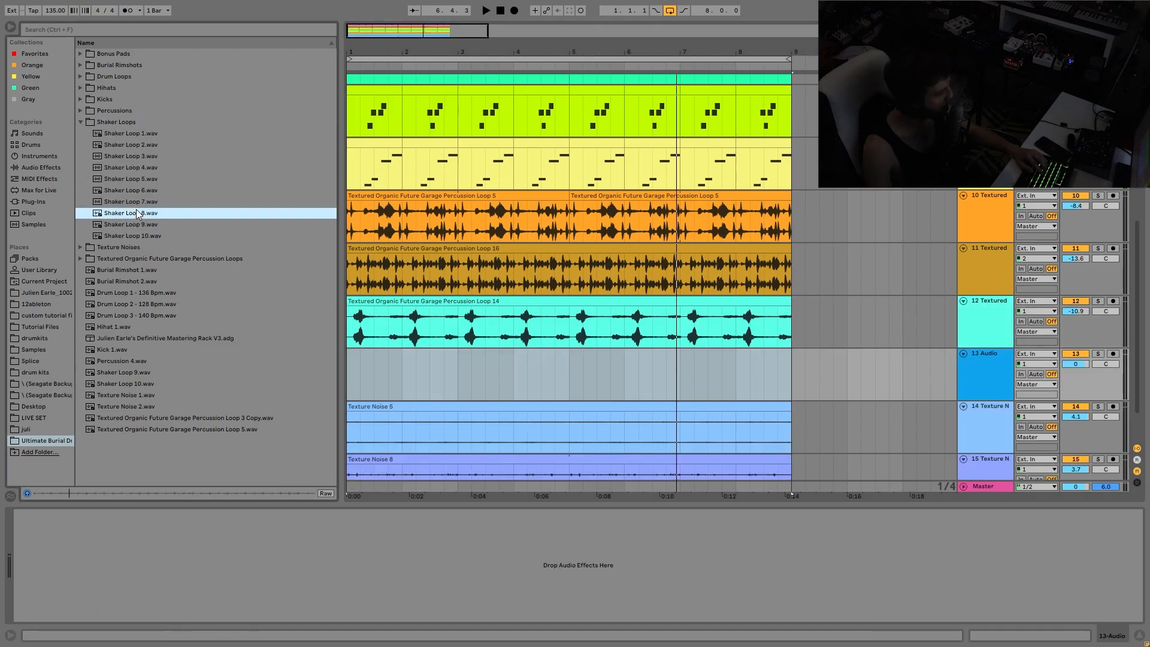
left_click_drag(139, 214, 353, 383)
key("space")
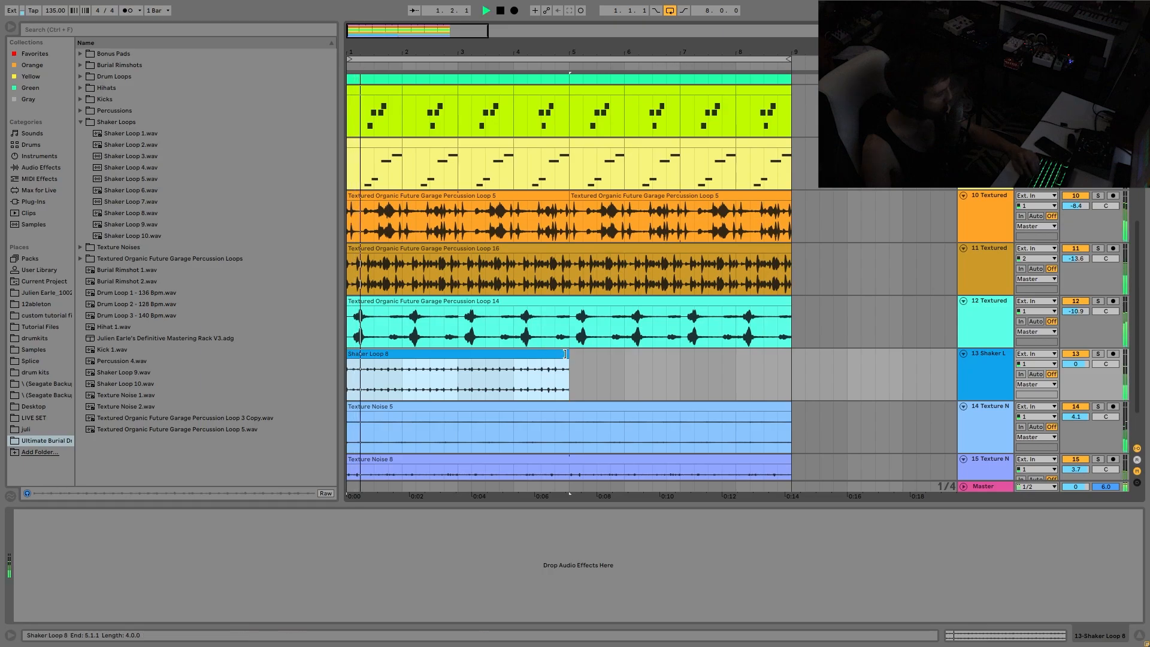
left_click_drag(568, 364, 791, 361)
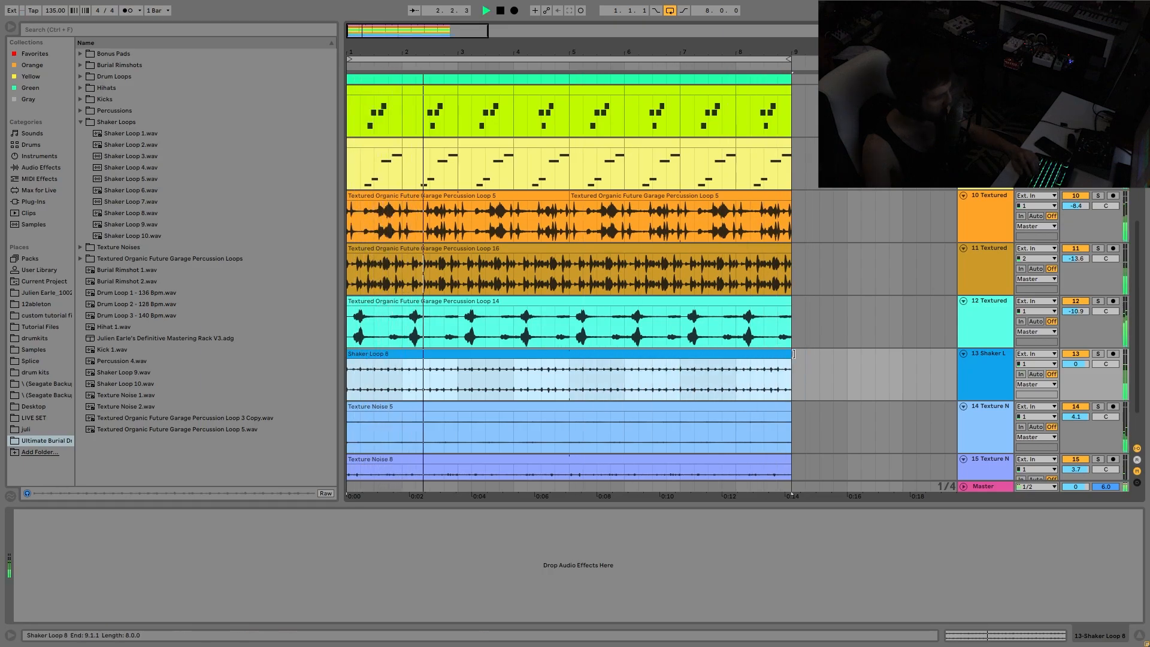
Adjust the shaker track's volume, and lower all tracks together so the shaker sits at 0.6 dB and track 12 at -13.2 dB
mouse_move(1081, 364)
left_mouse_down()
mouse_move(1081, 355)
mouse_move(1079, 372)
left_mouse_up()
left_click(1010, 375)
key("ctrl+a")
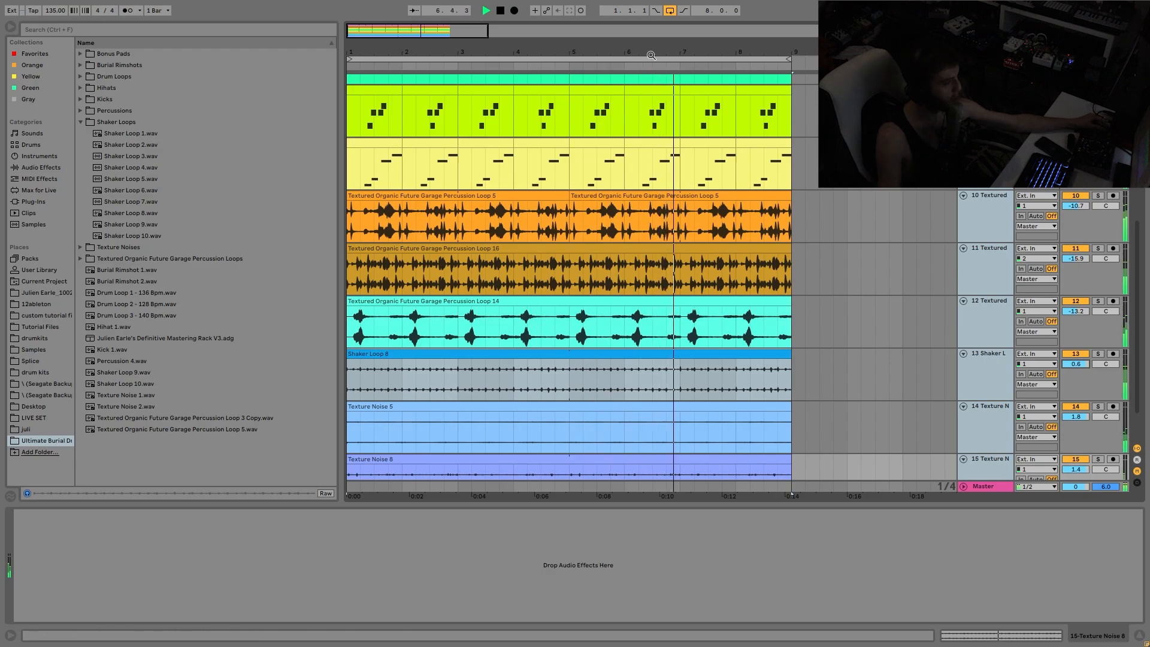
Turn off the arrangement loop, let the beat play past bar 9 and stop playback
left_click(671, 11)
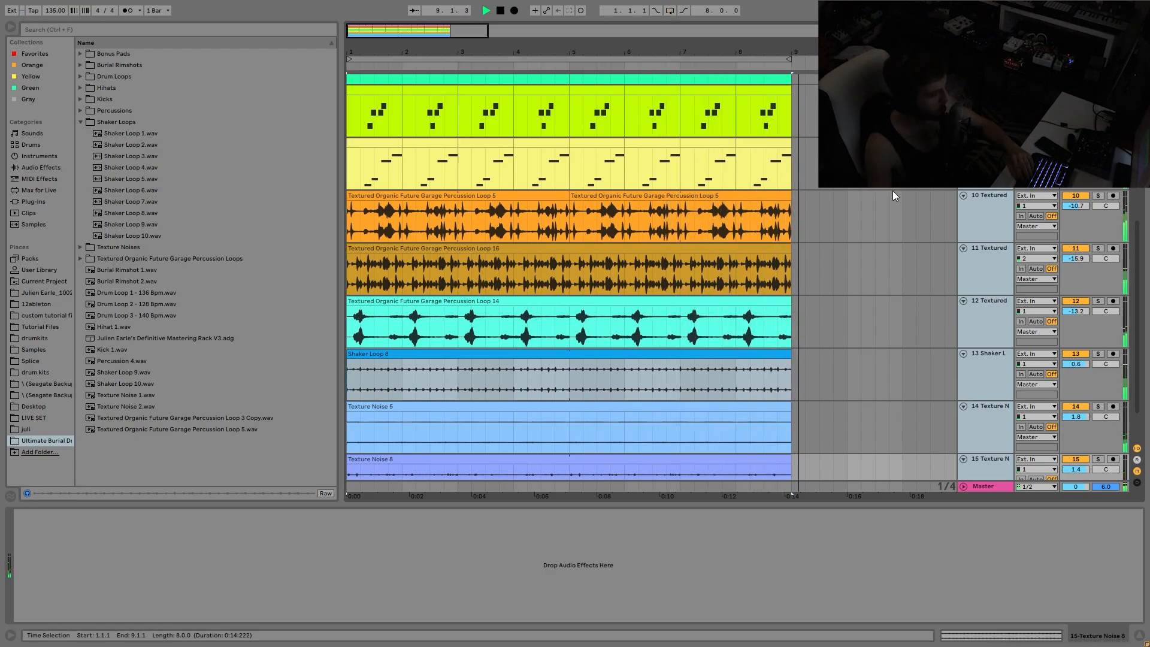
key("space")
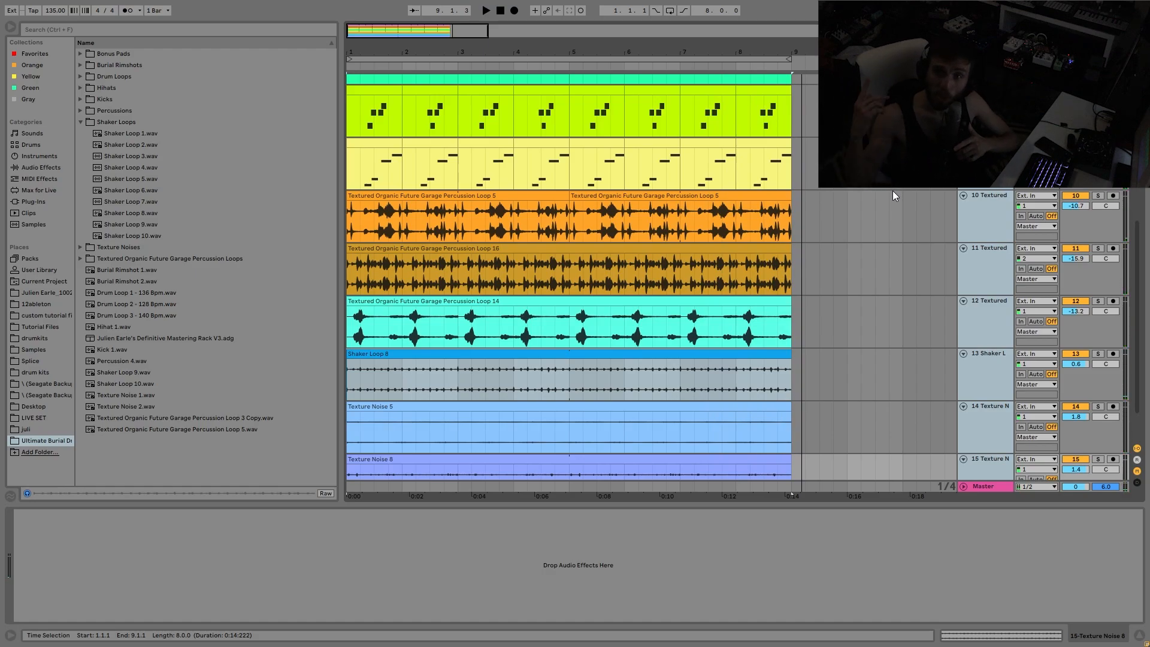
Fold all tracks in the arrangement and collapse the Shaker Loops folder in the browser
scroll(851, 188, "up", 3)
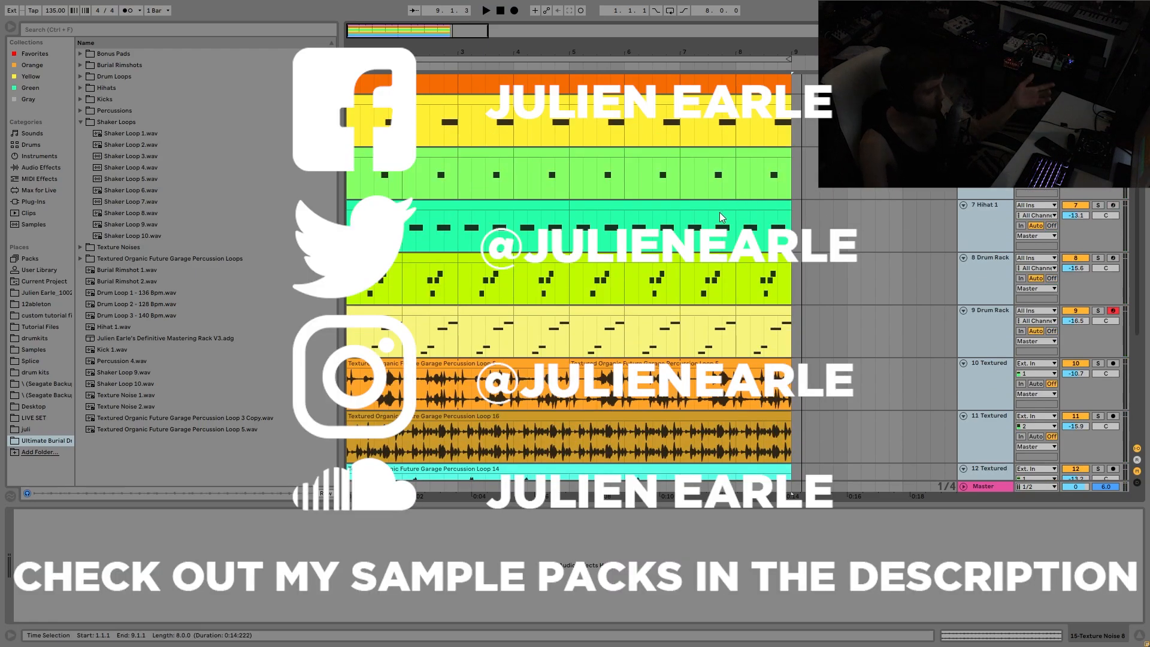
scroll(648, 276, "up", 8)
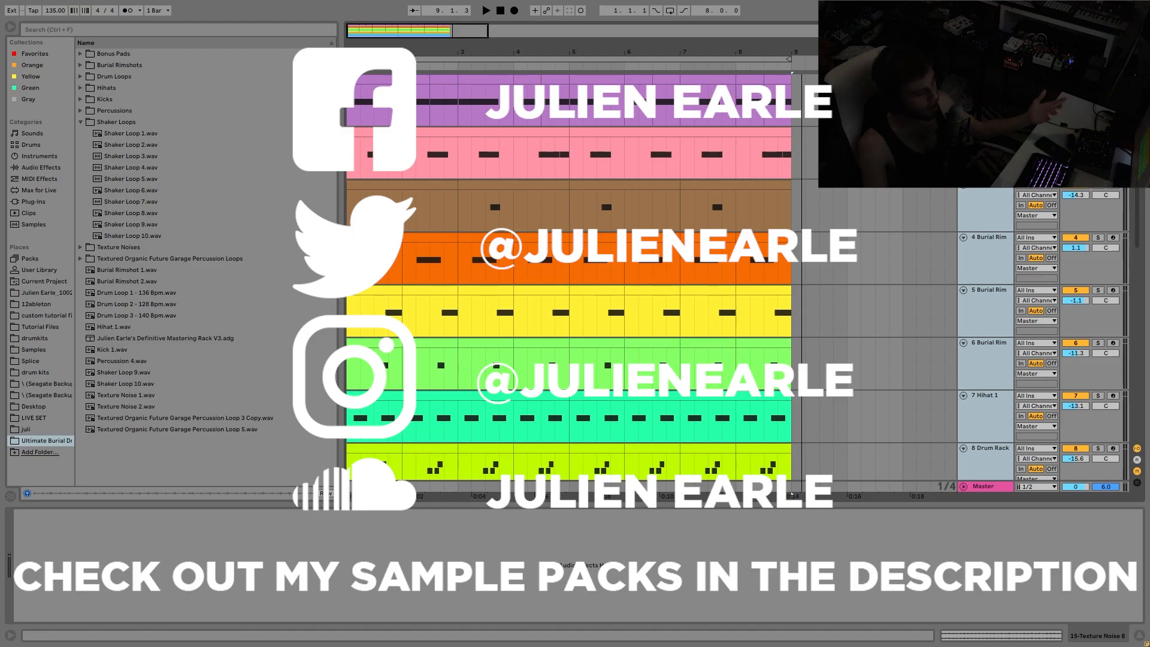
key("alt+u")
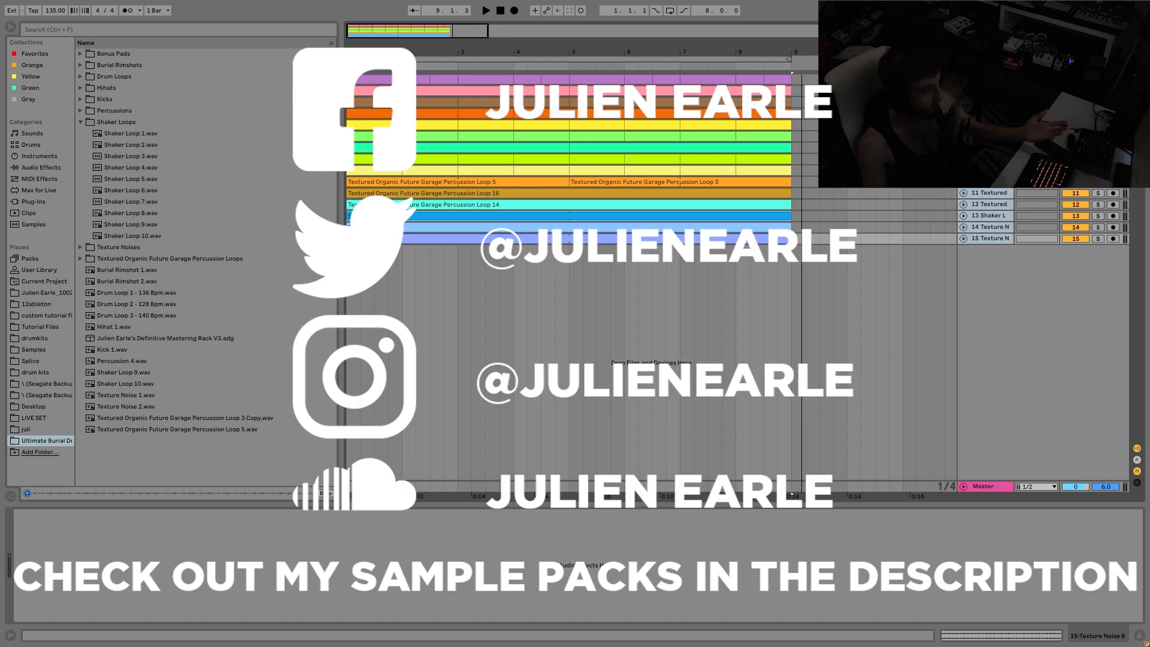
left_click(80, 122)
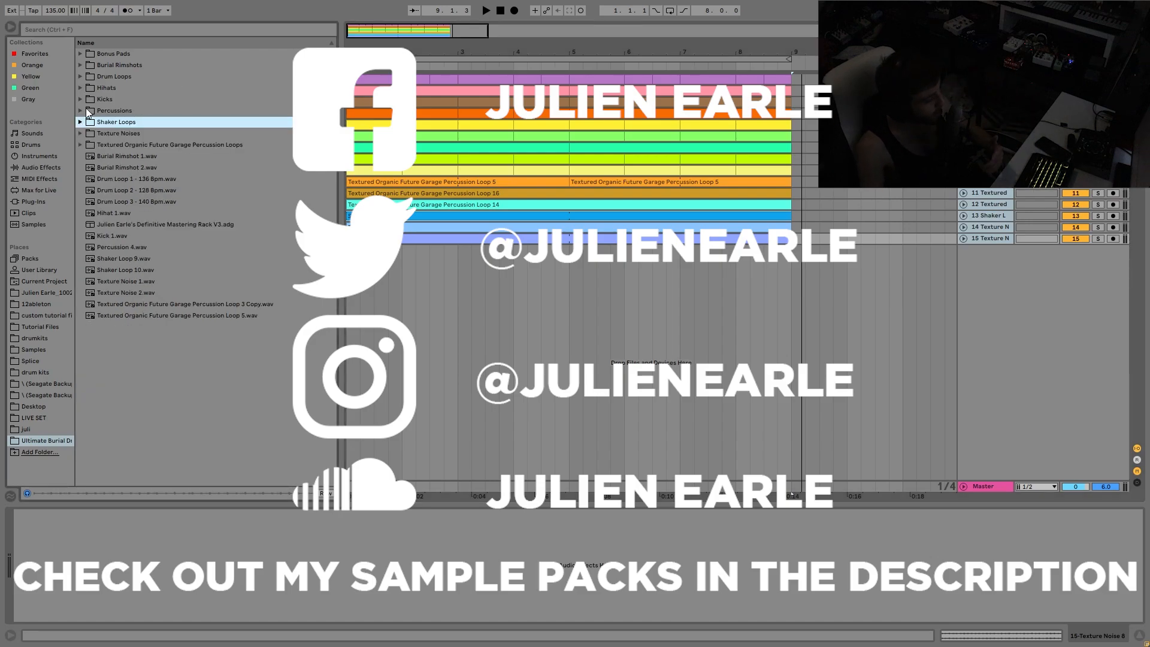